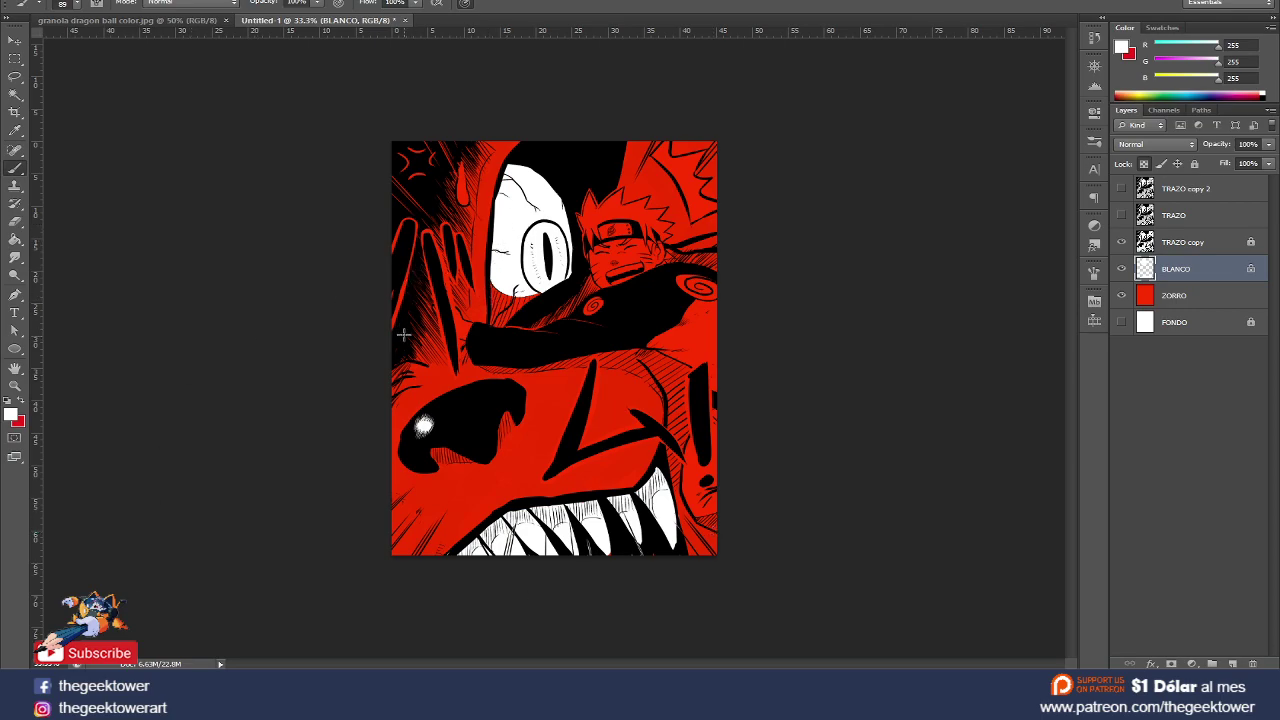
# - Create a new empty layer above ZORRO and name it SOMBRA ZORRO
pyautogui.scroll(2, 400, 307)
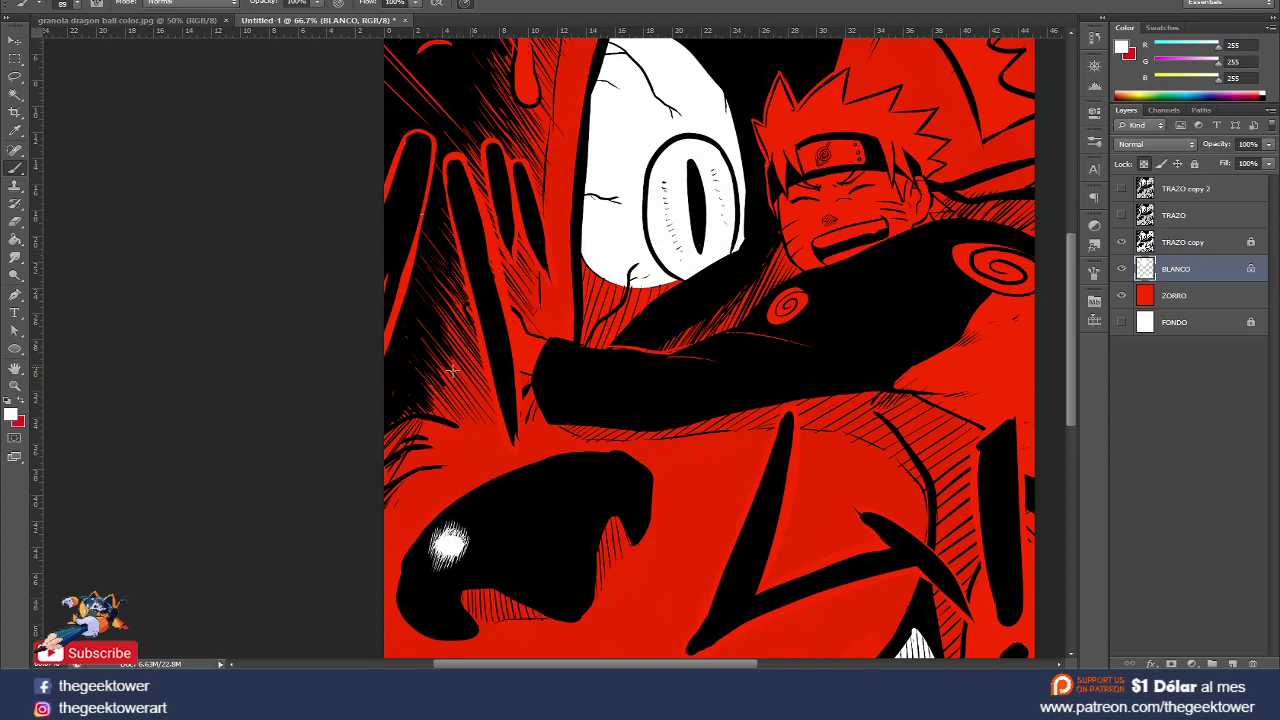
pyautogui.click(1195, 300)
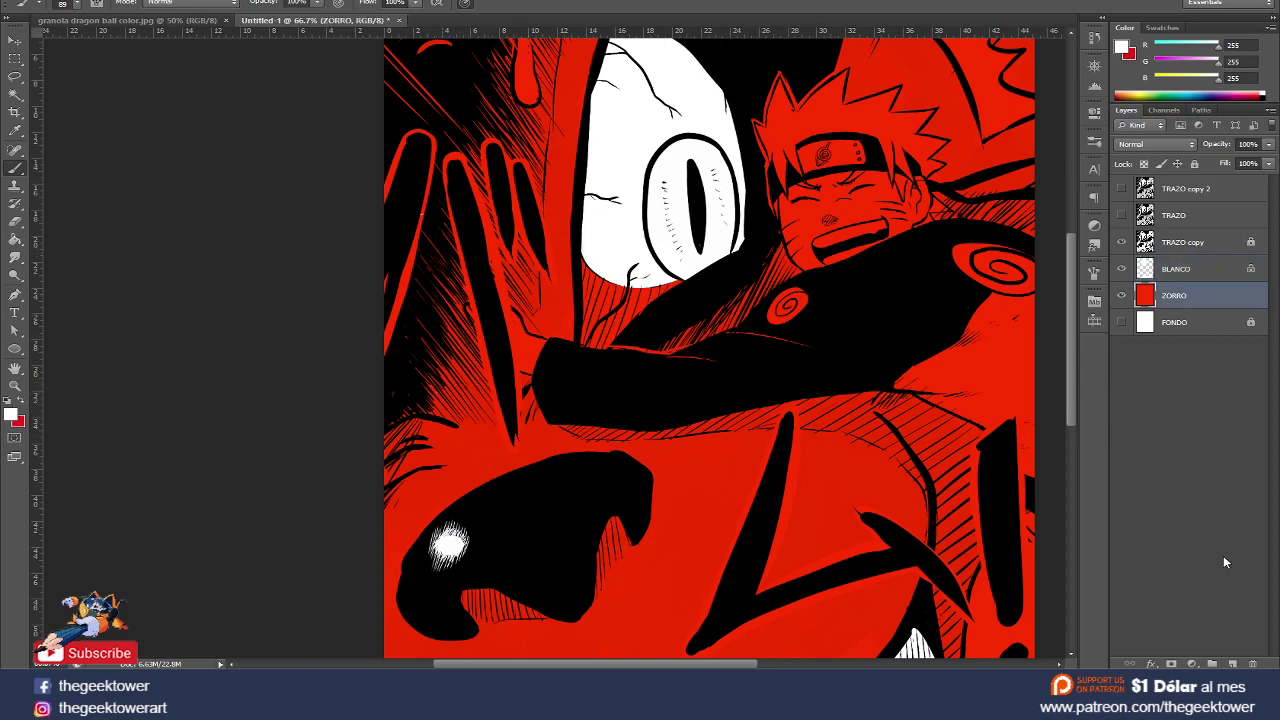
pyautogui.click(1233, 663)
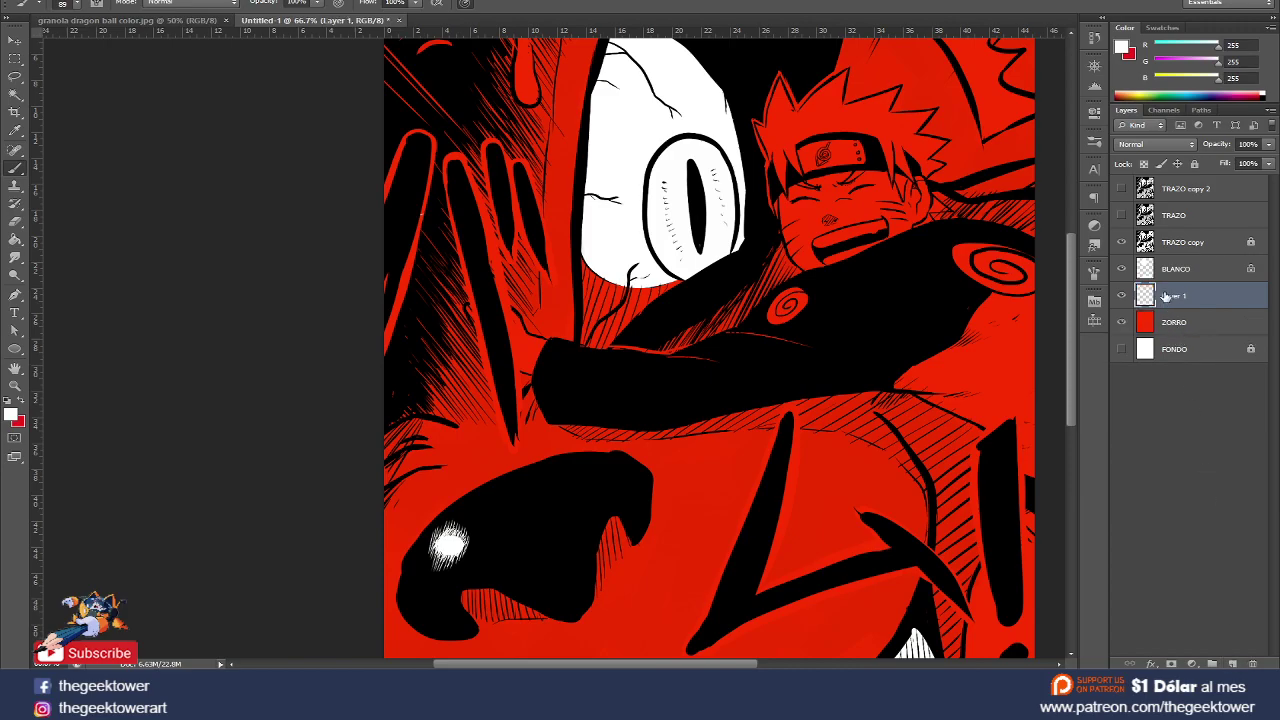
pyautogui.doubleClick(1179, 305)
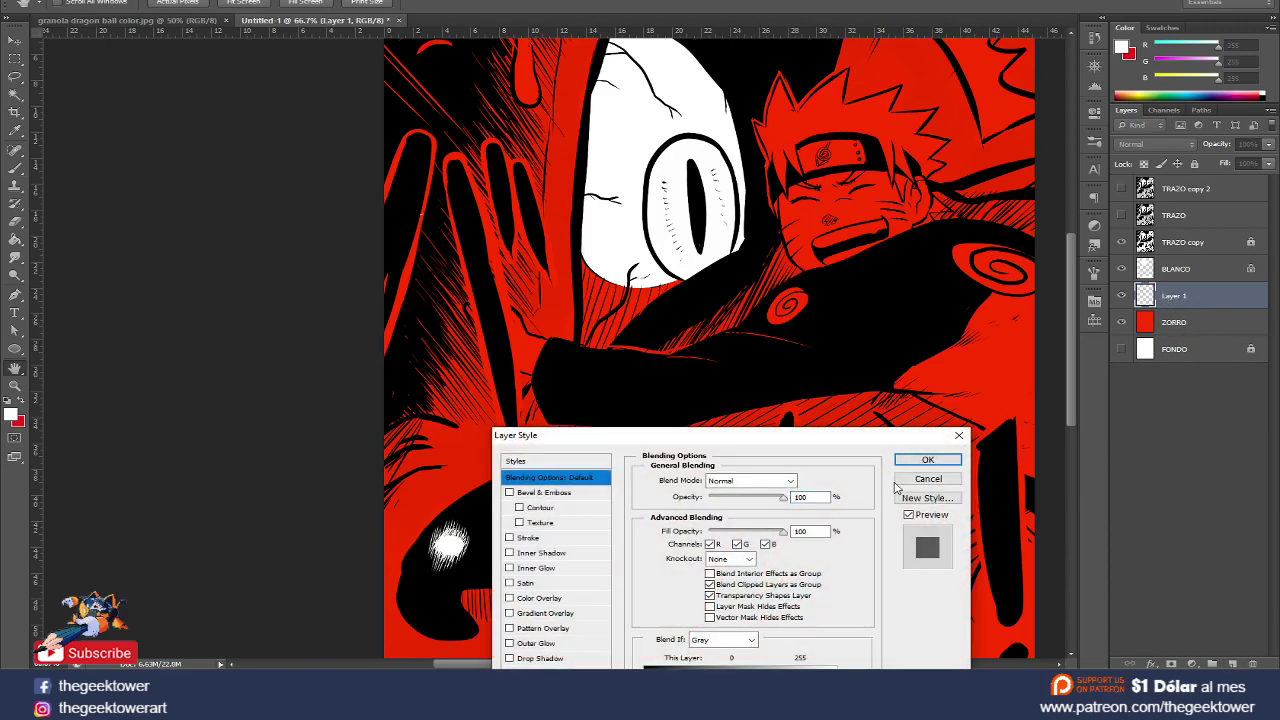
pyautogui.click(946, 472)
pyautogui.doubleClick(1174, 296)
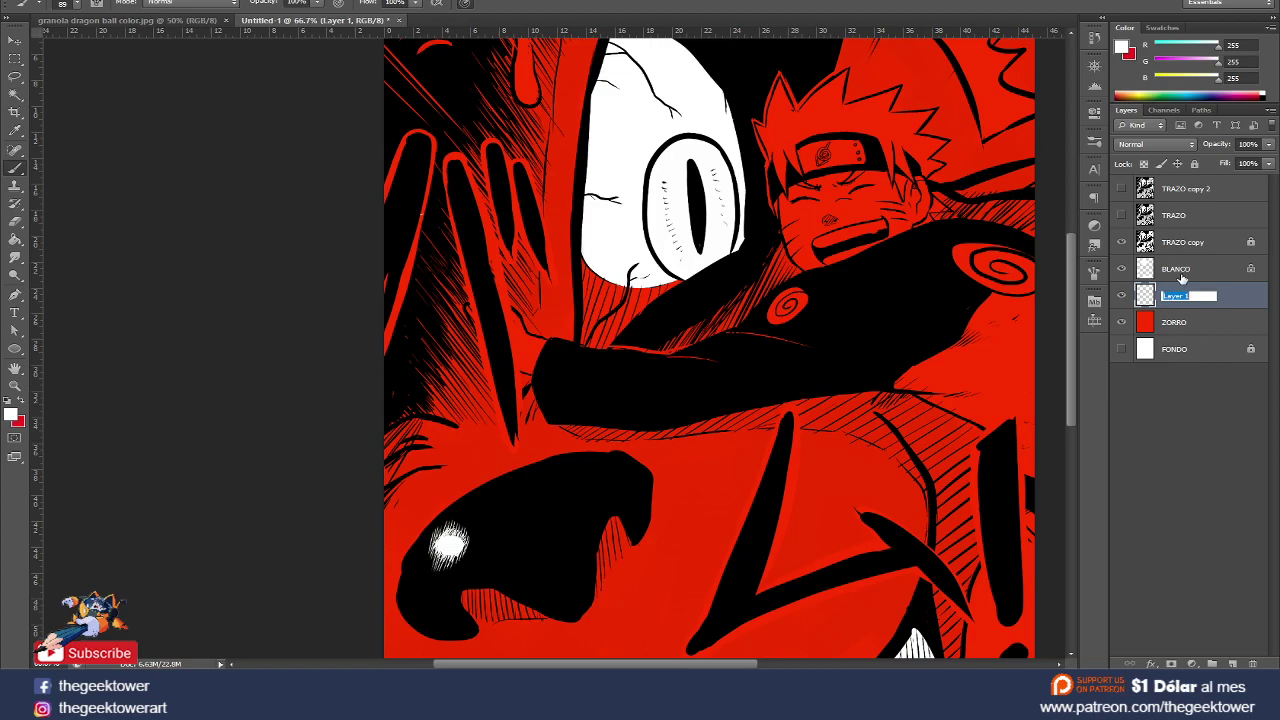
pyautogui.write('S')
pyautogui.write(' NARANJ')
pyautogui.write('OMBRA ZORRO')
pyautogui.press('Return')
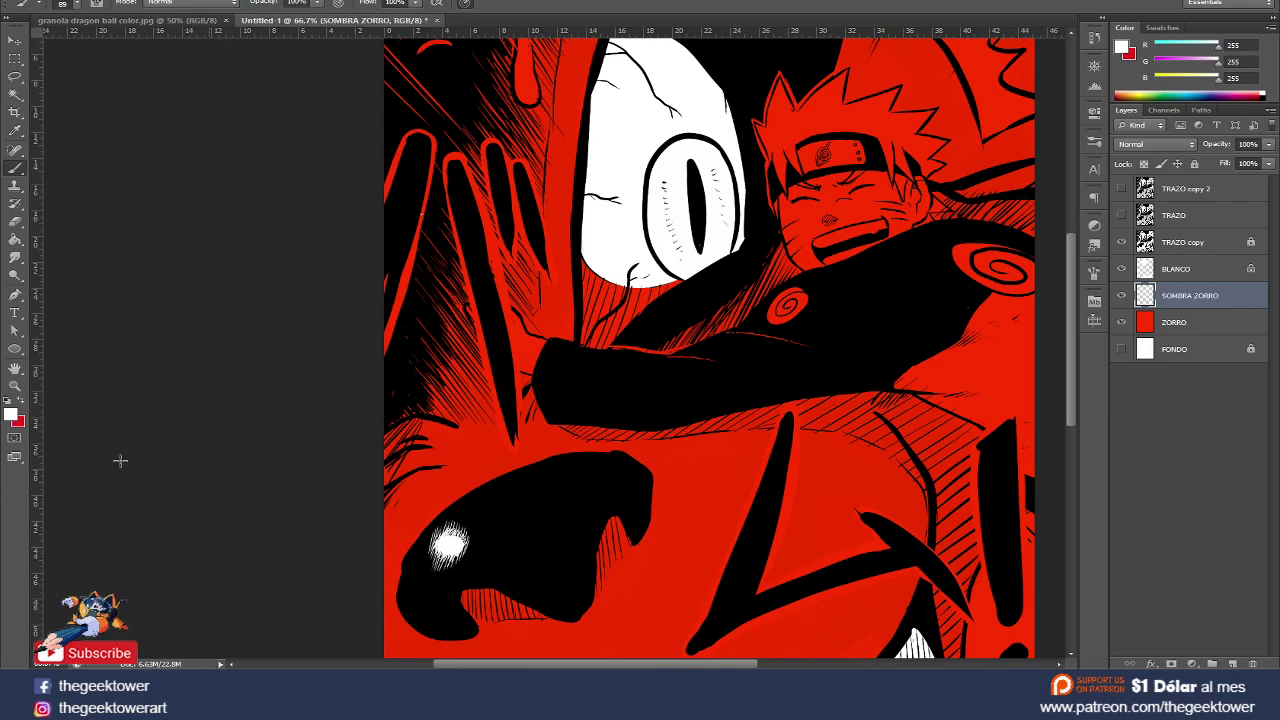
# - Sample the fox's red, darken it to 7e1902, and brush it over the left claws
pyautogui.press('i')
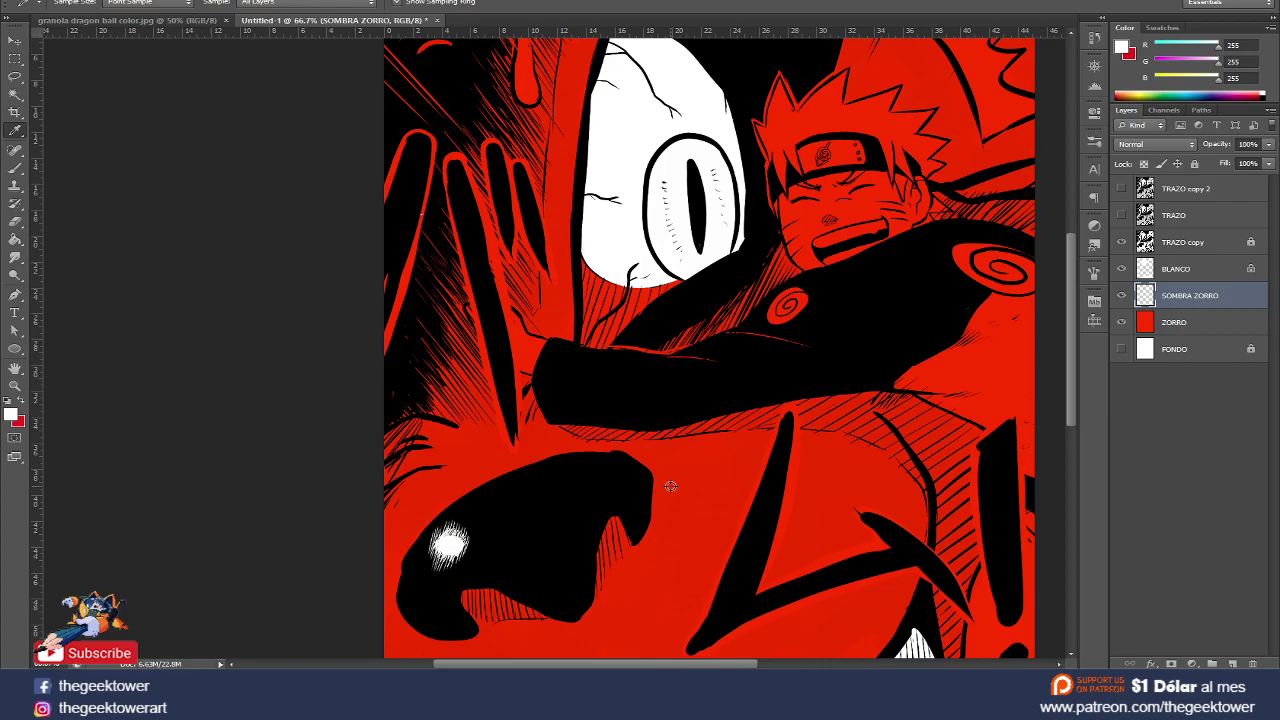
pyautogui.click(686, 485)
pyautogui.click(695, 402)
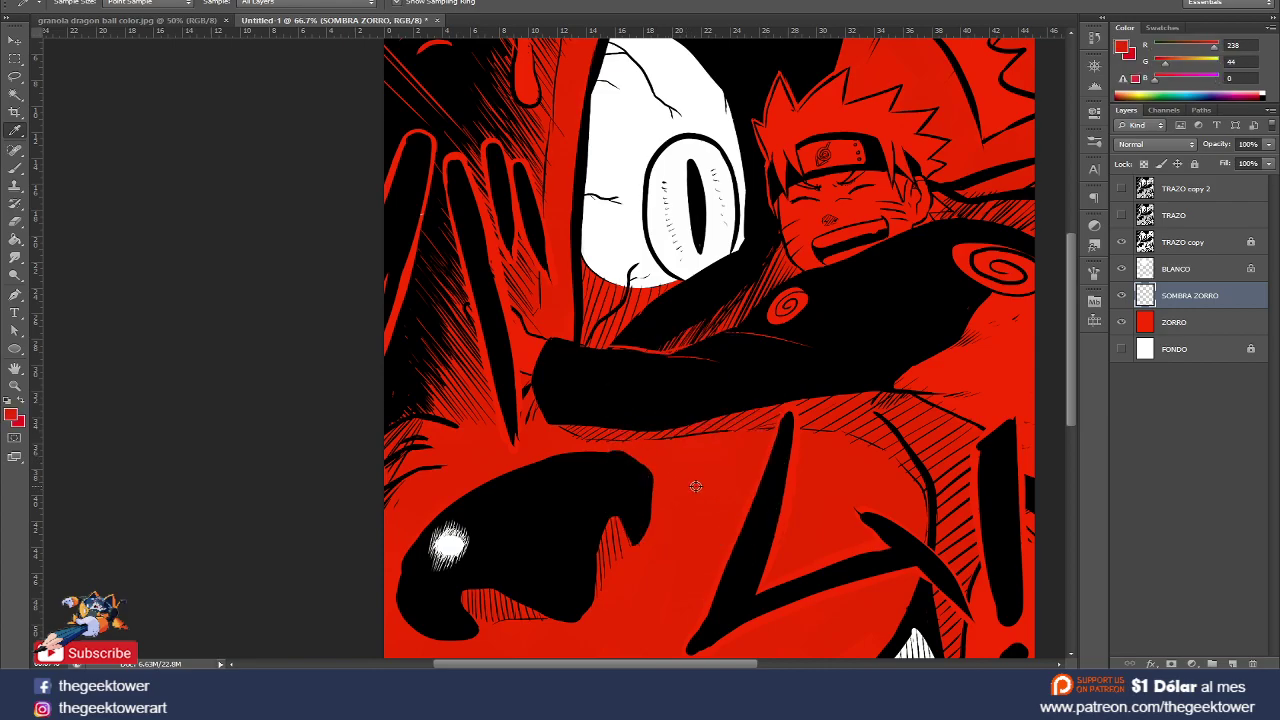
pyautogui.press('b')
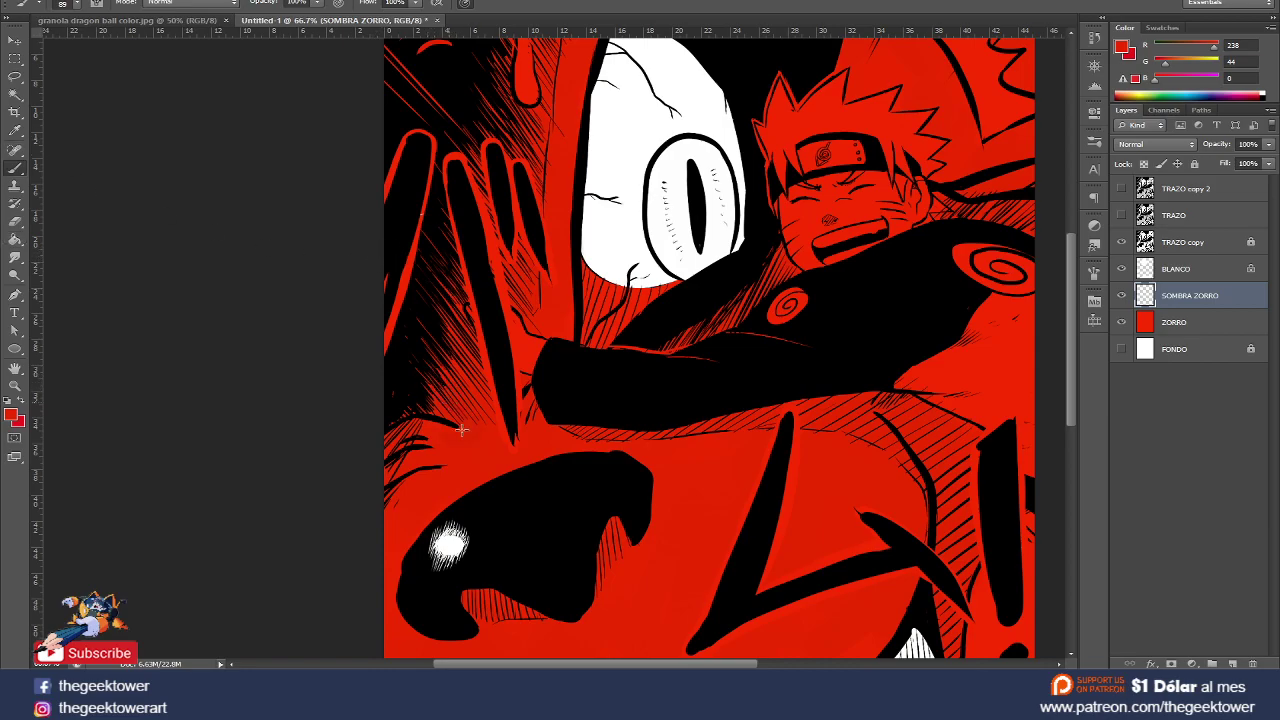
pyautogui.rightClick(607, 362)
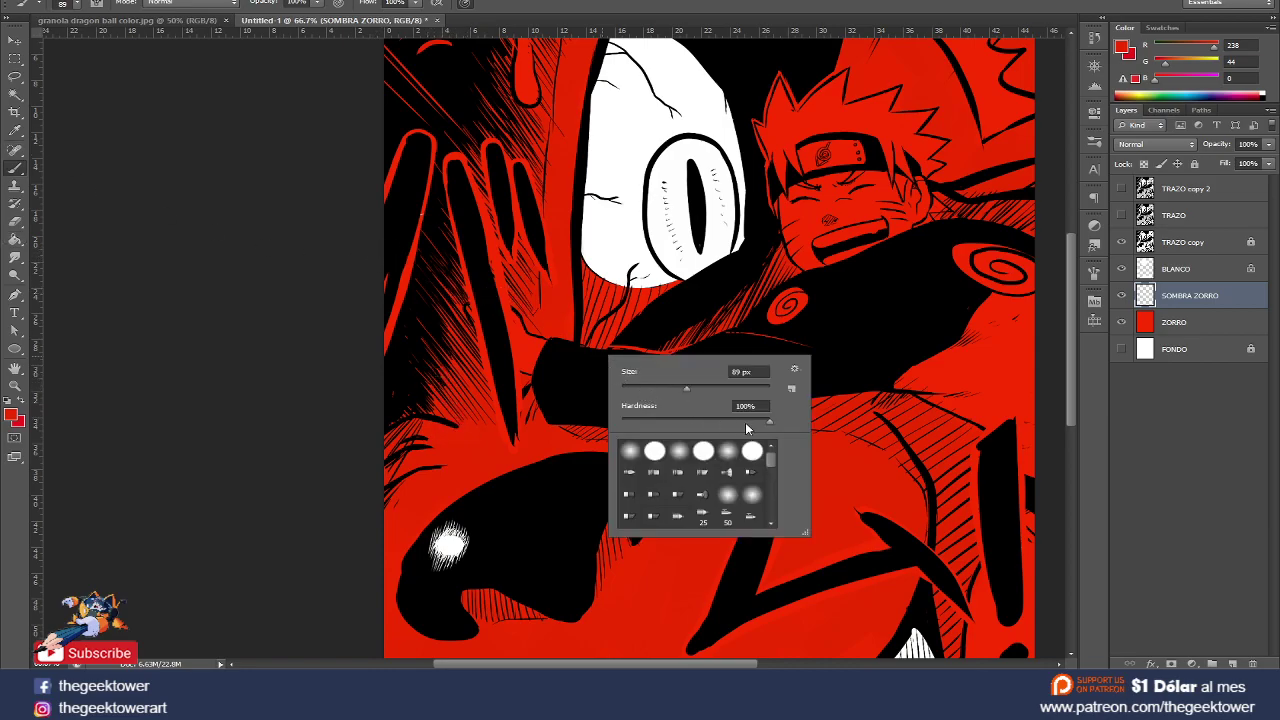
pyautogui.click(12, 416)
pyautogui.moveTo(179, 490); pyautogui.dragTo(208, 515)
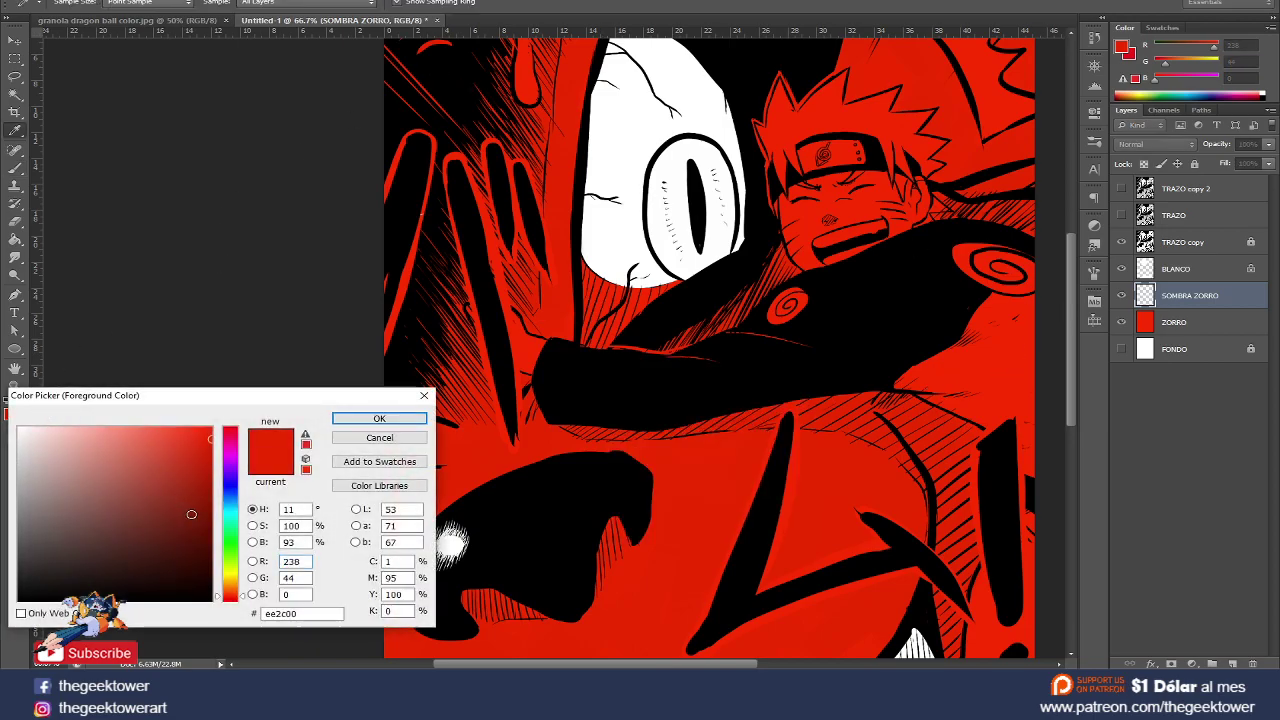
pyautogui.click(379, 418)
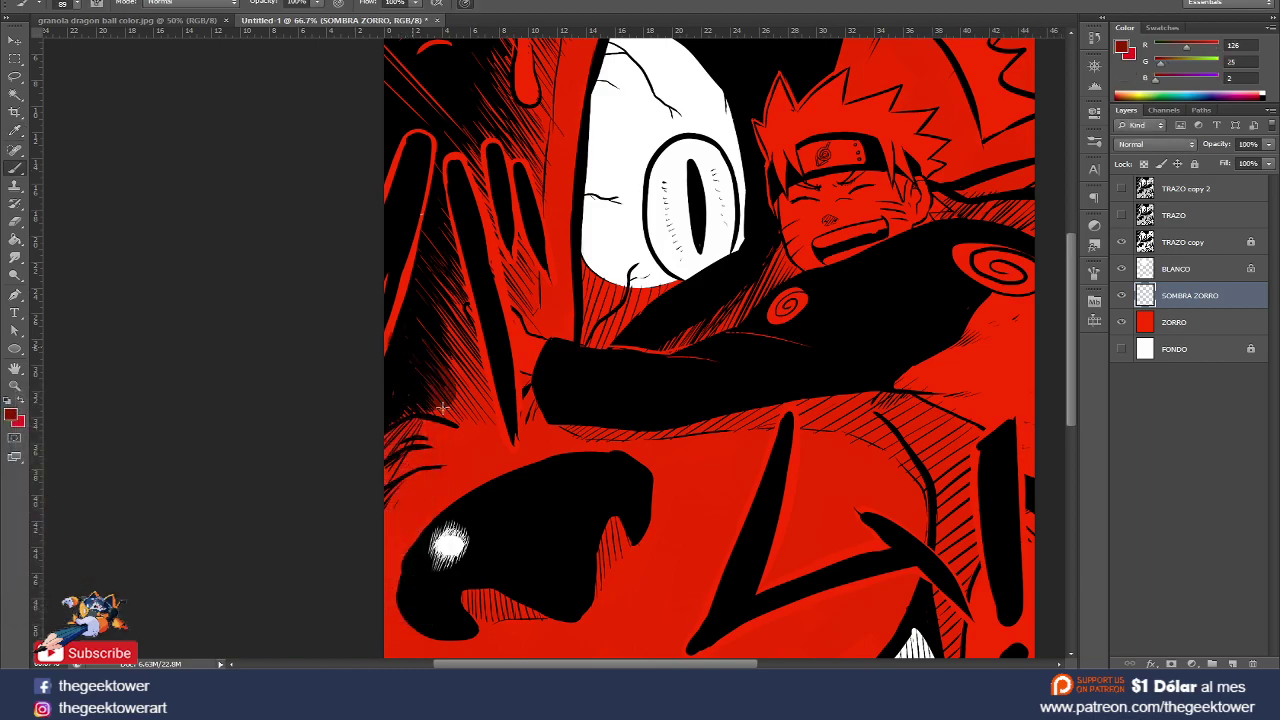
pyautogui.moveTo(430, 420)
pyautogui.mouseDown()
pyautogui.moveTo(455, 393)
pyautogui.moveTo(449, 211)
pyautogui.moveTo(491, 251)
pyautogui.moveTo(478, 178)
pyautogui.moveTo(520, 300)
pyautogui.moveTo(535, 307)
pyautogui.moveTo(569, 141)
pyautogui.moveTo(455, 255)
pyautogui.moveTo(415, 320)
pyautogui.moveTo(456, 218)
pyautogui.moveTo(471, 251)
pyautogui.moveTo(404, 432)
pyautogui.mouseUp()
pyautogui.scroll(3, 520, 240)
# - Brush more dark red along the left claws and down beside the fox's white eye
pyautogui.moveTo(433, 299)
pyautogui.mouseDown()
pyautogui.moveTo(428, 334)
pyautogui.moveTo(443, 251)
pyautogui.mouseUp()
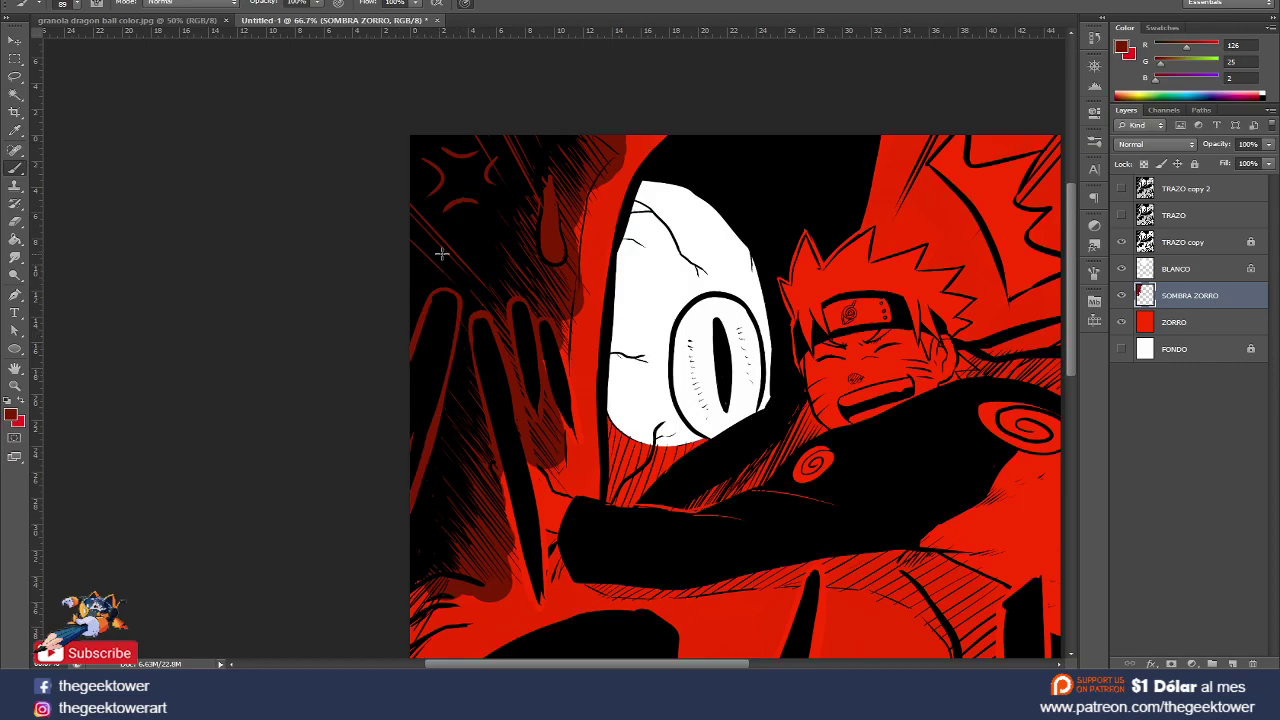
pyautogui.moveTo(504, 456)
pyautogui.mouseDown()
pyautogui.moveTo(412, 560)
pyautogui.moveTo(415, 640)
pyautogui.moveTo(573, 455)
pyautogui.mouseUp()
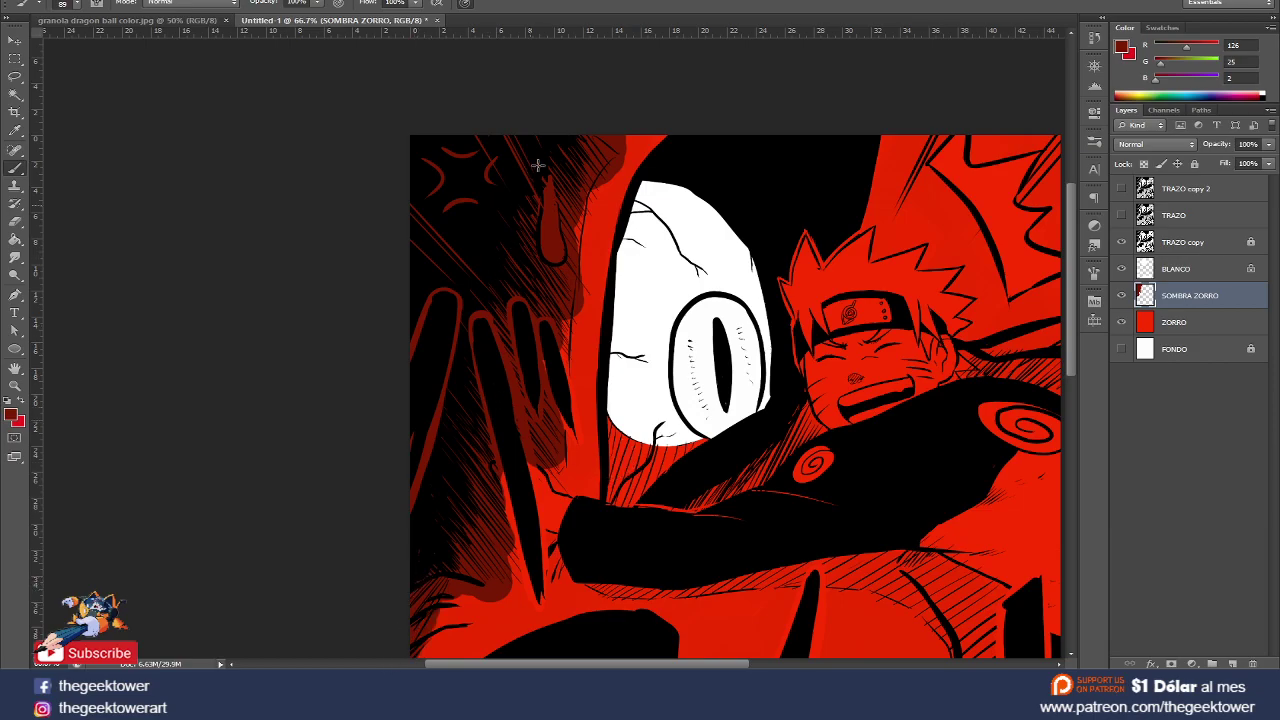
pyautogui.moveTo(552, 244); pyautogui.dragTo(534, 289)
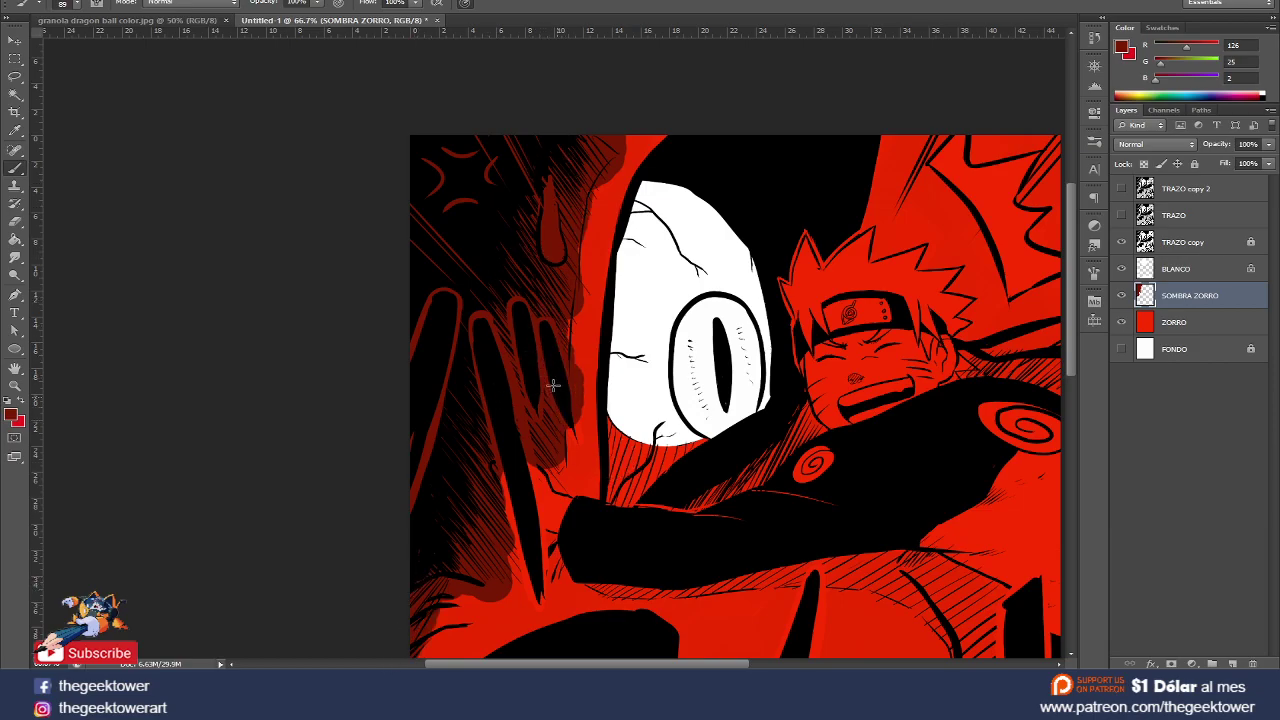
pyautogui.hotkey('ctrl', '-')
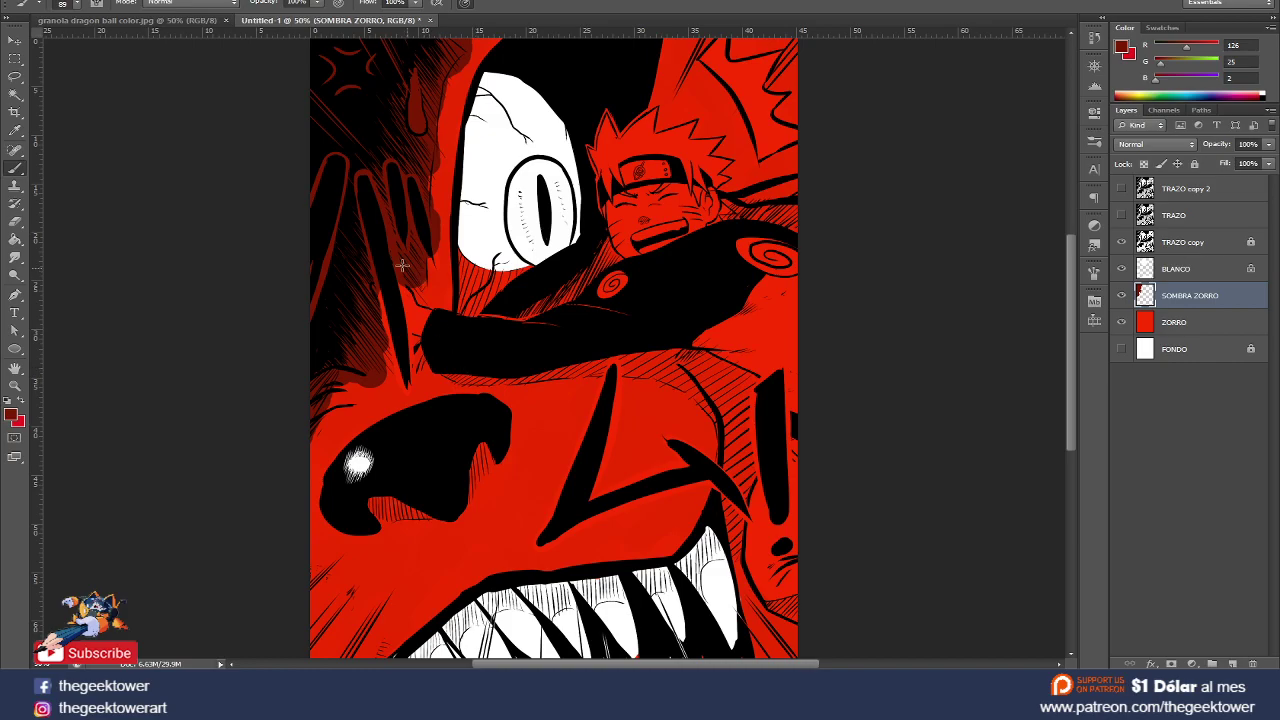
pyautogui.moveTo(402, 265); pyautogui.dragTo(437, 97)
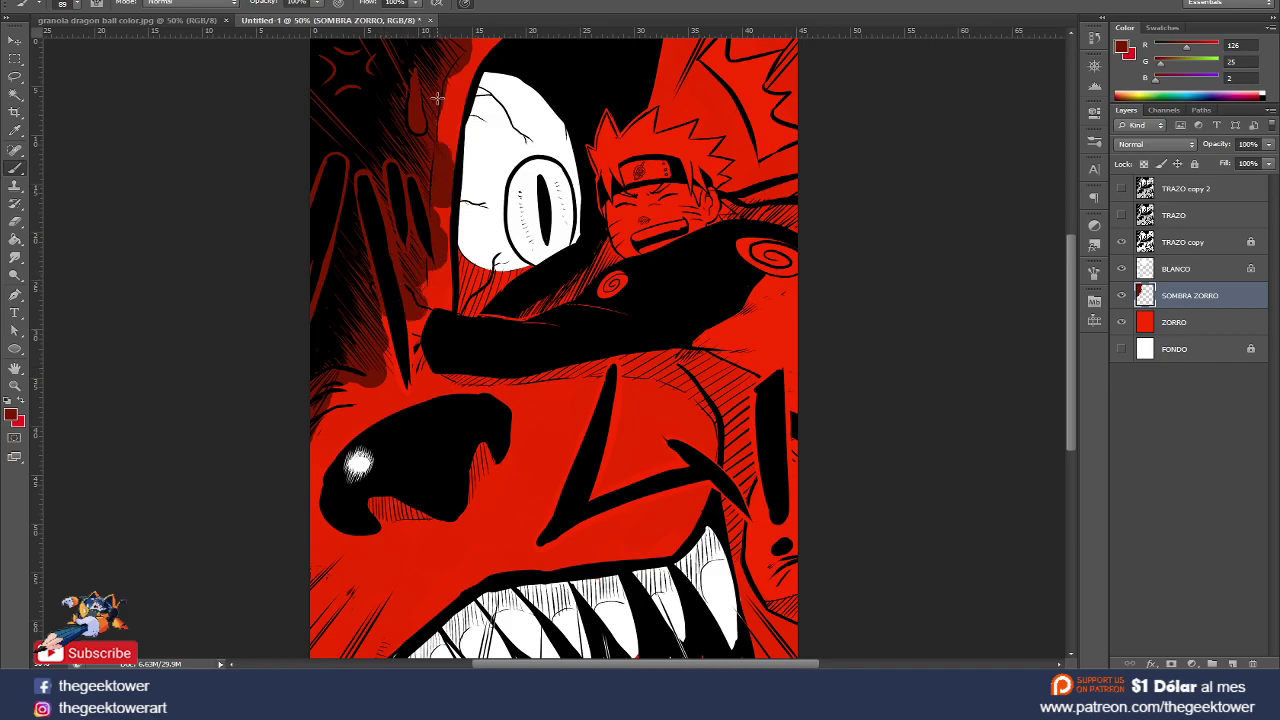
pyautogui.moveTo(459, 47); pyautogui.dragTo(416, 160)
# - Erase the excess shading left of the eye and zoom out to the whole panel
pyautogui.press('e')
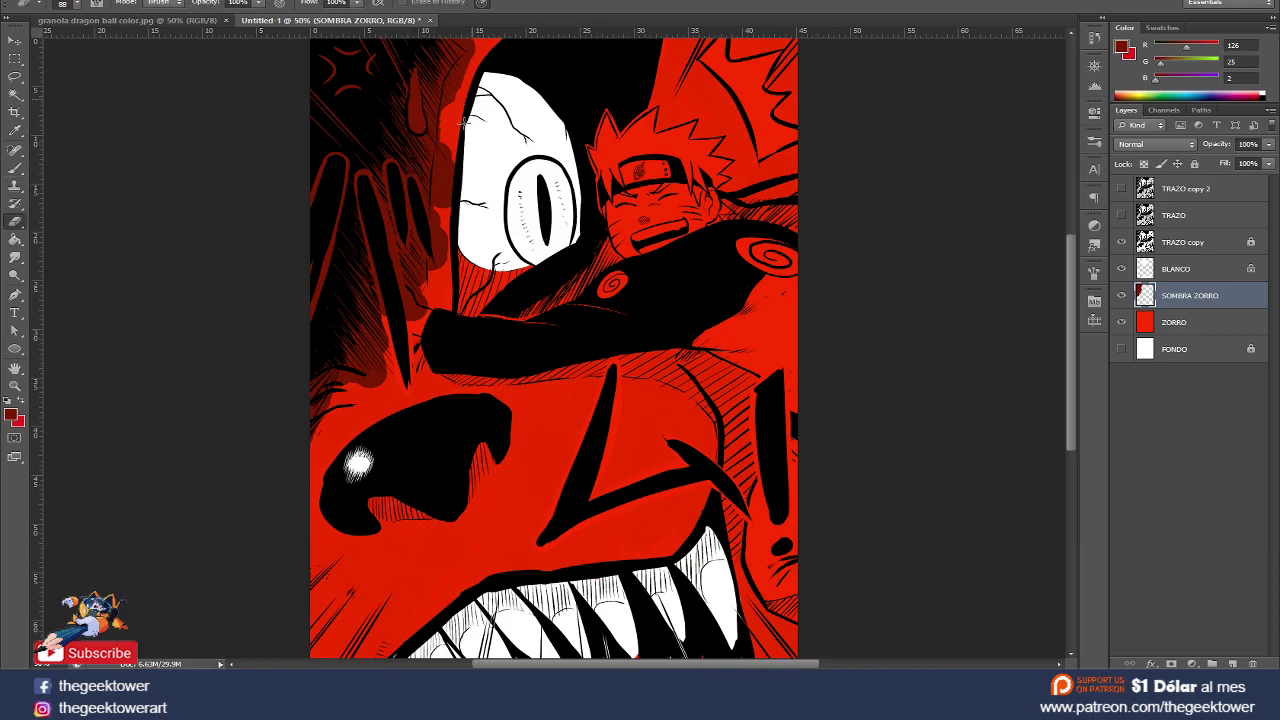
pyautogui.moveTo(462, 120); pyautogui.dragTo(422, 330)
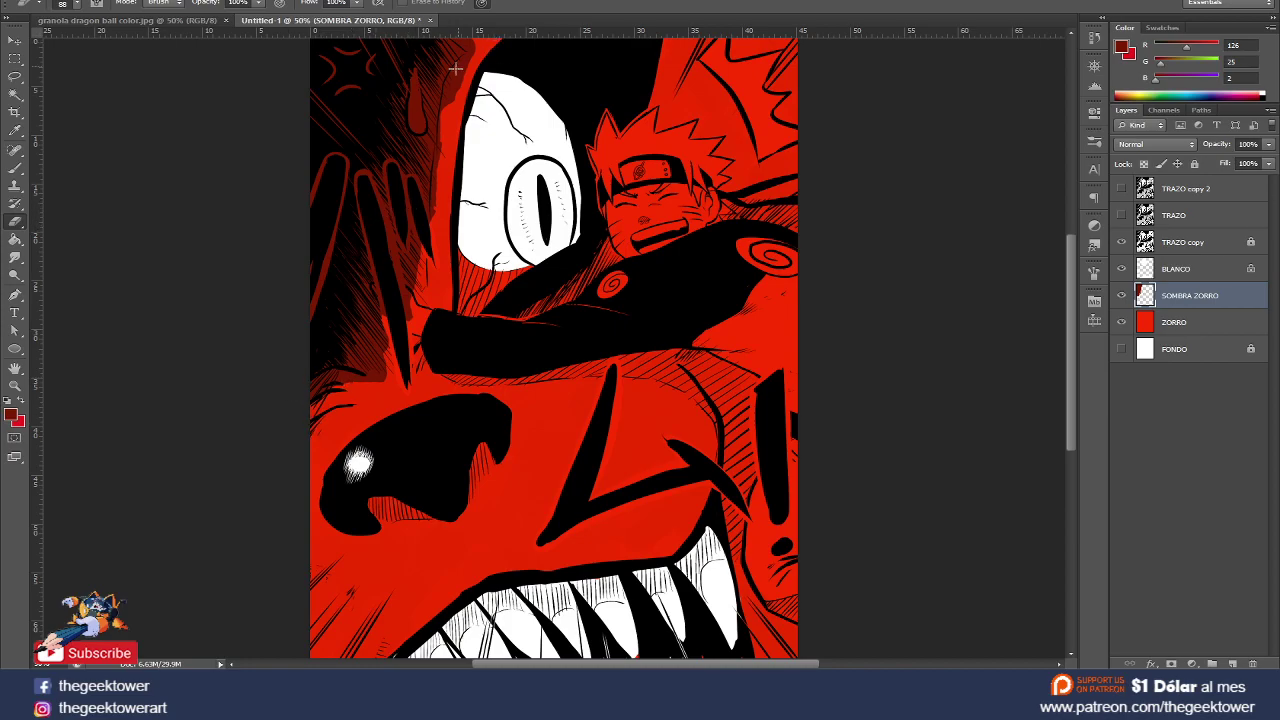
pyautogui.press('b')
pyautogui.moveTo(420, 94); pyautogui.dragTo(402, 176)
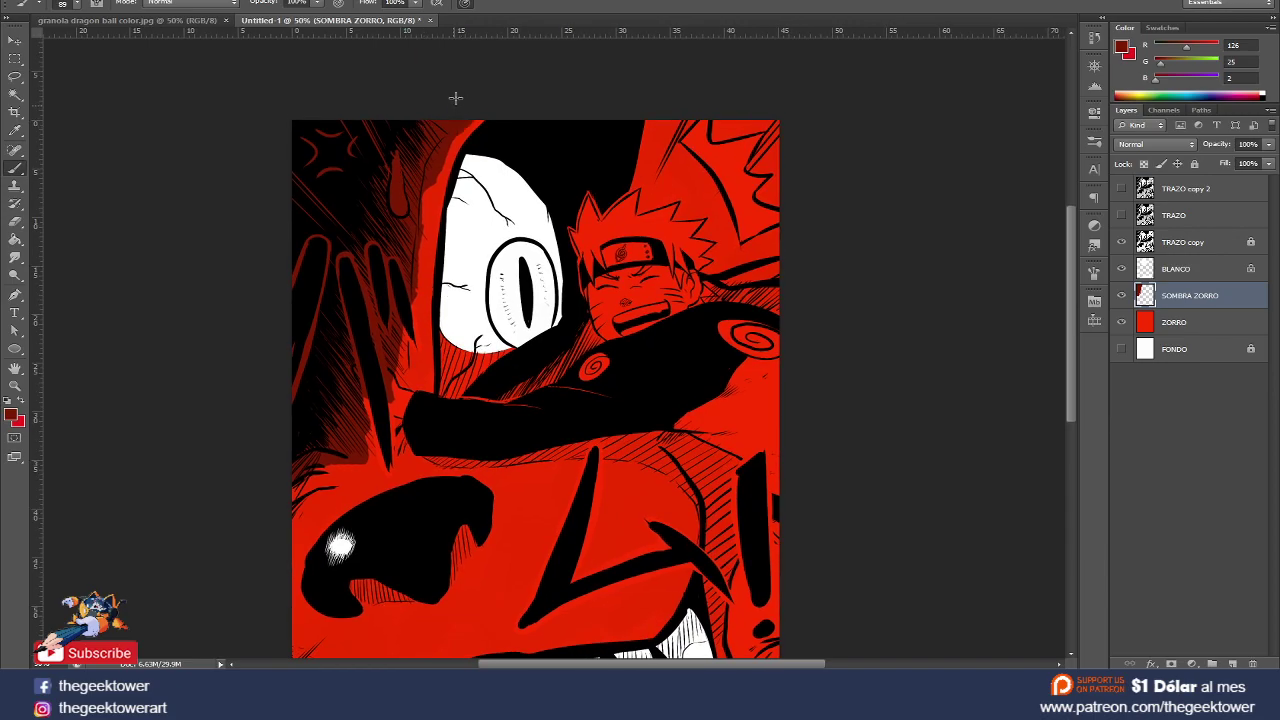
pyautogui.hotkey('ctrl', '-')
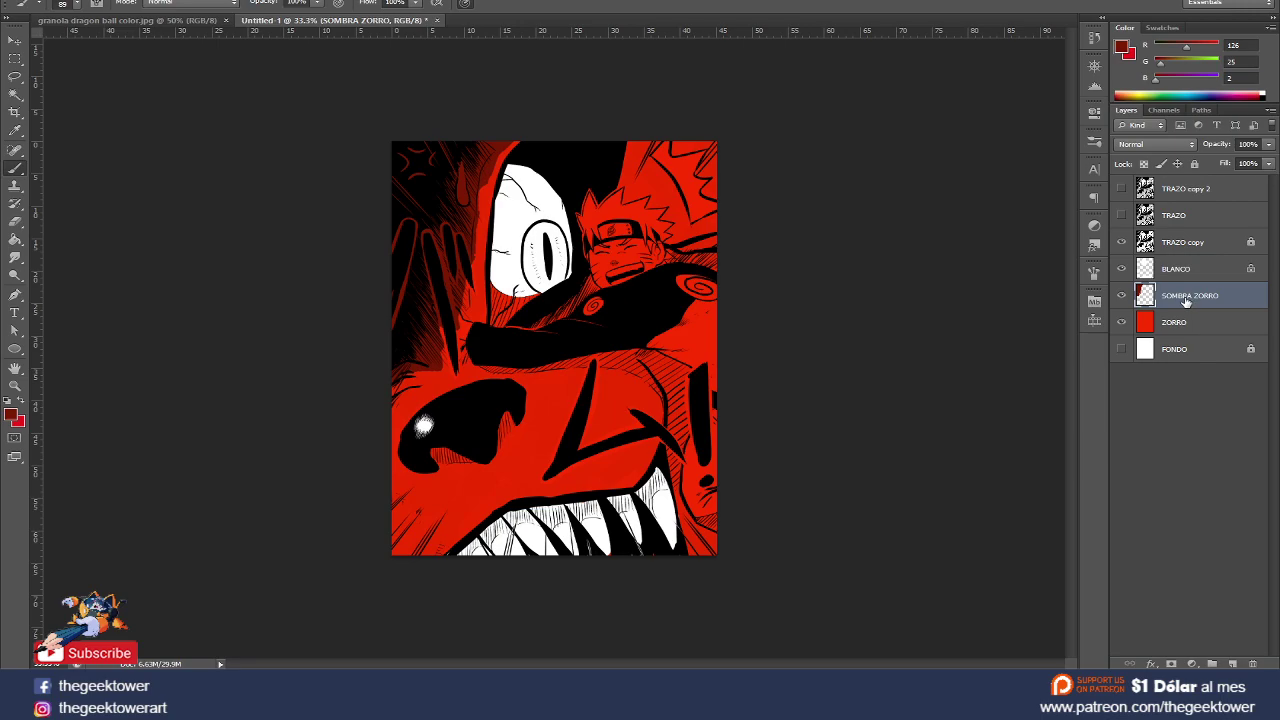
# - Duplicate SOMBRA ZORRO into SOMBRA ZORRO copy and hide the original layer
pyautogui.rightClick(1186, 302)
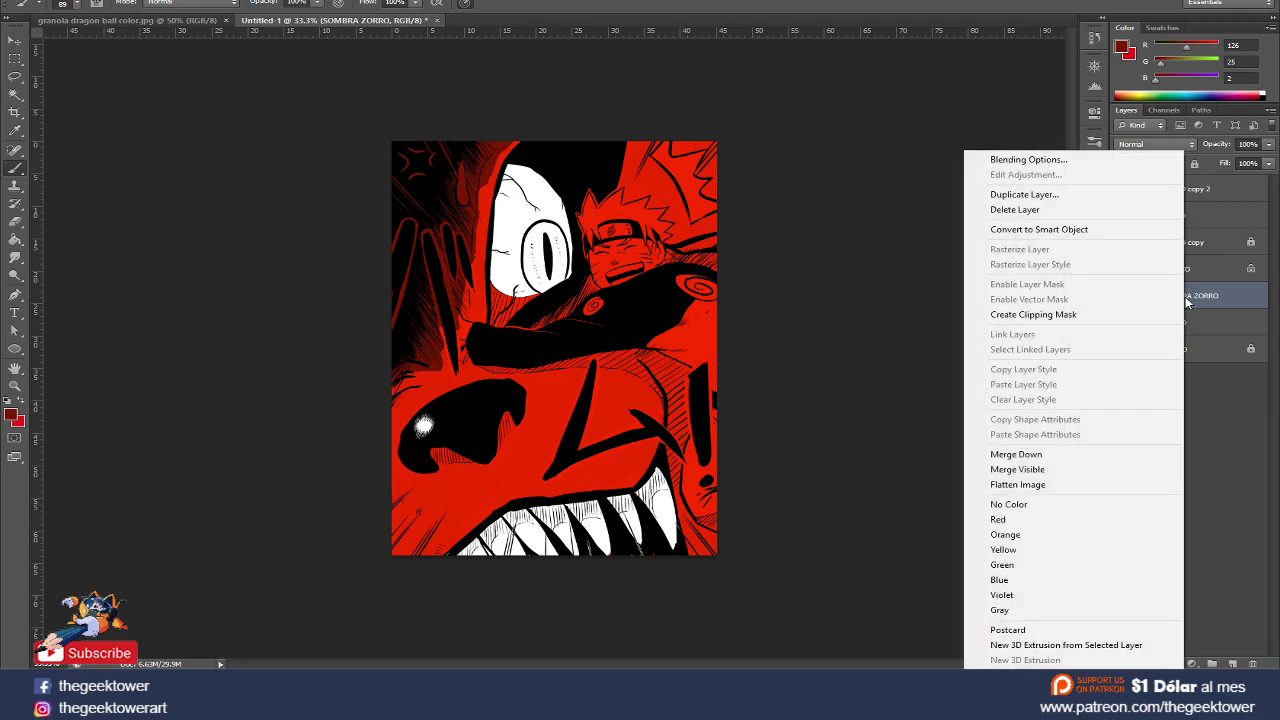
pyautogui.click(1024, 196)
pyautogui.click(770, 190)
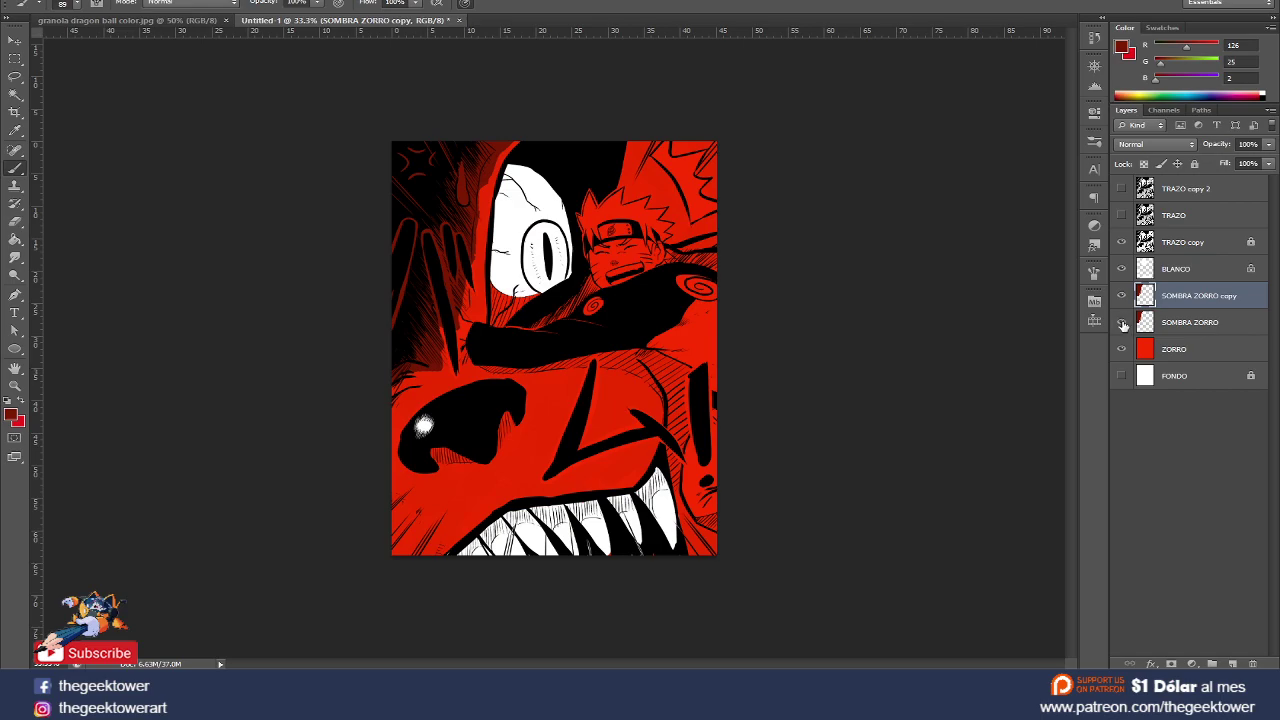
pyautogui.click(1121, 322)
pyautogui.click(245, 1)
pyautogui.moveTo(250, 118)
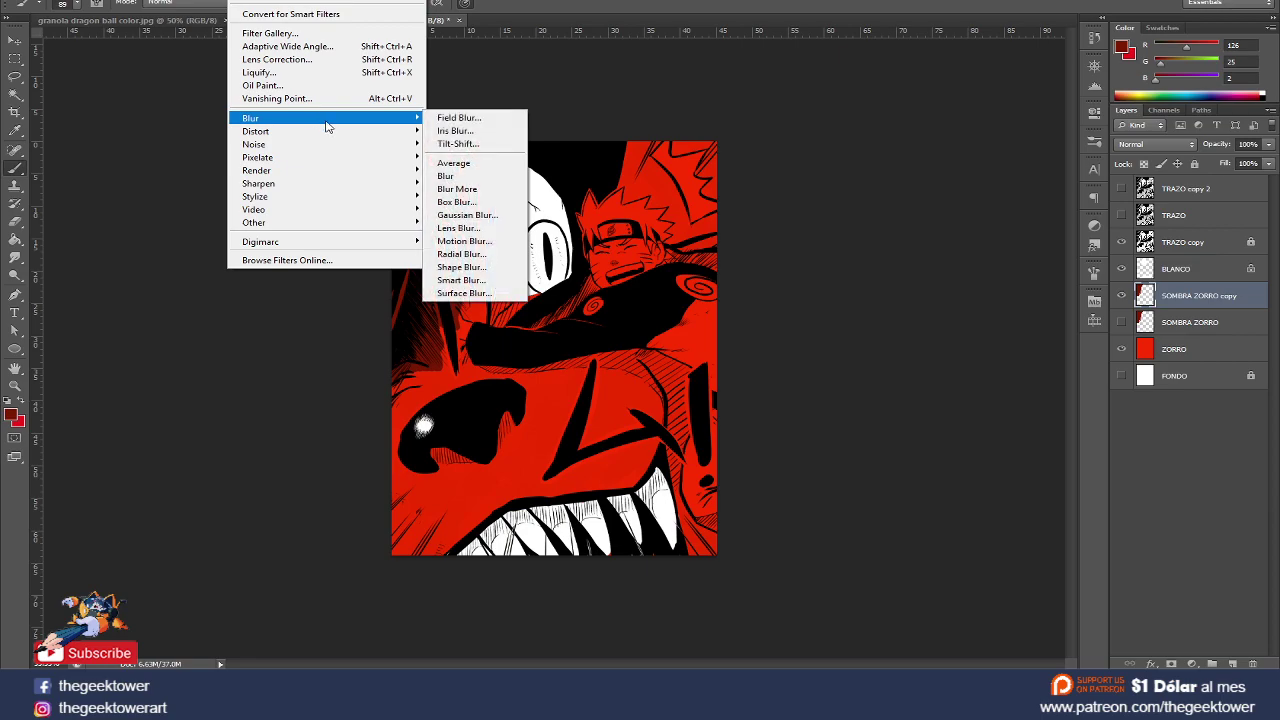
# - Set a Motion Blur on the copy layer with angle -58 and distance 126 pixels
pyautogui.click(498, 251)
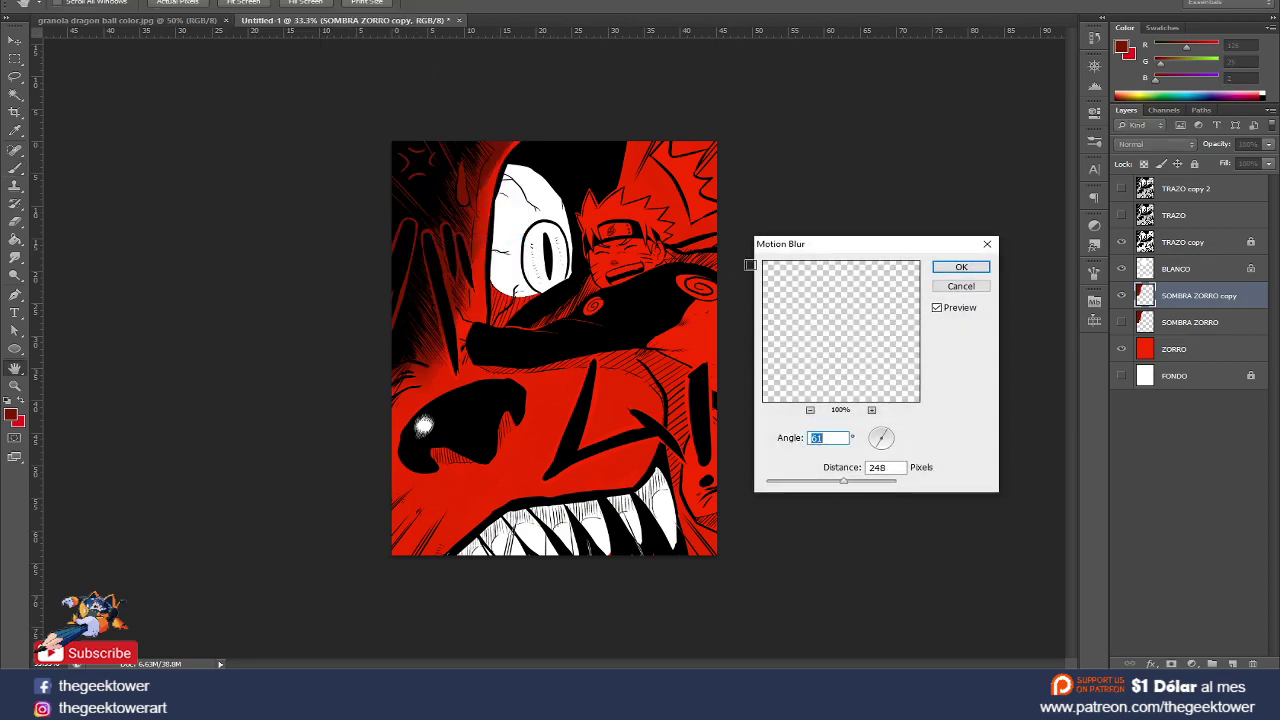
pyautogui.moveTo(846, 484); pyautogui.dragTo(860, 481)
pyautogui.click(882, 437)
pyautogui.moveTo(882, 437); pyautogui.dragTo(879, 436)
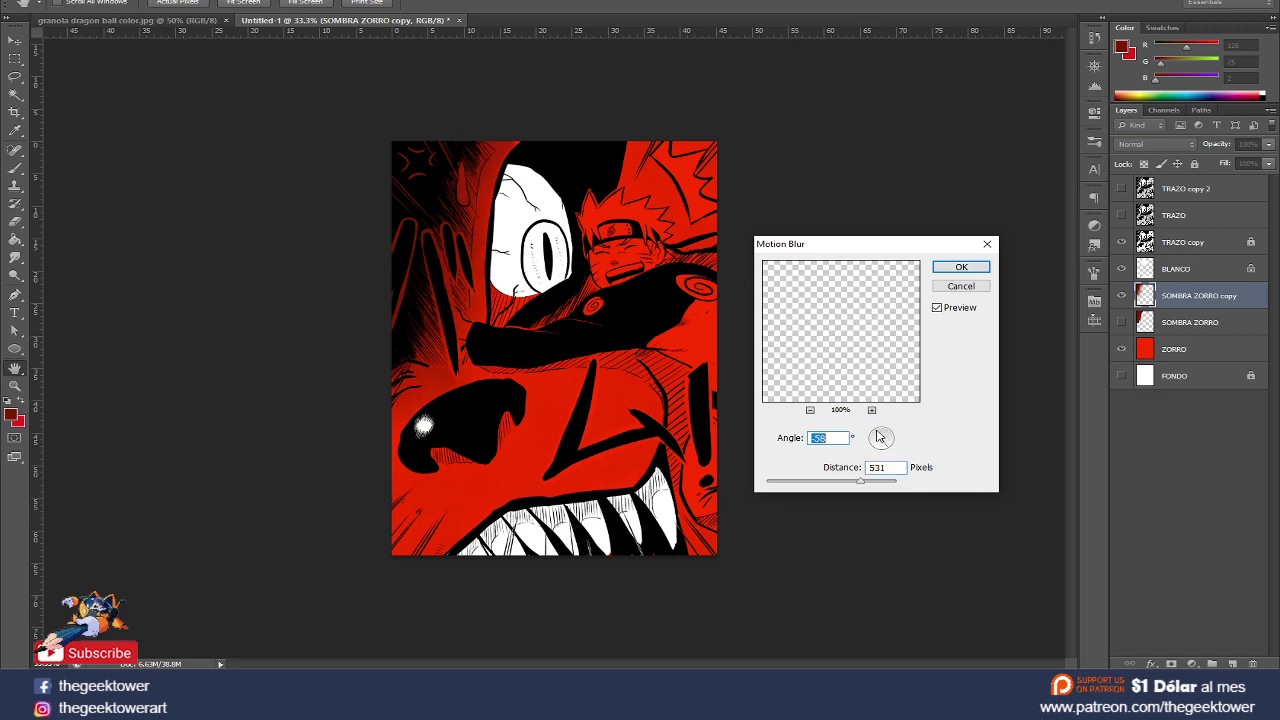
pyautogui.moveTo(860, 481); pyautogui.dragTo(832, 487)
pyautogui.keyDown('ctrl'); pyautogui.click(424, 347); pyautogui.keyUp('ctrl')
pyautogui.keyDown('ctrl'); pyautogui.click(424, 347); pyautogui.keyUp('ctrl')
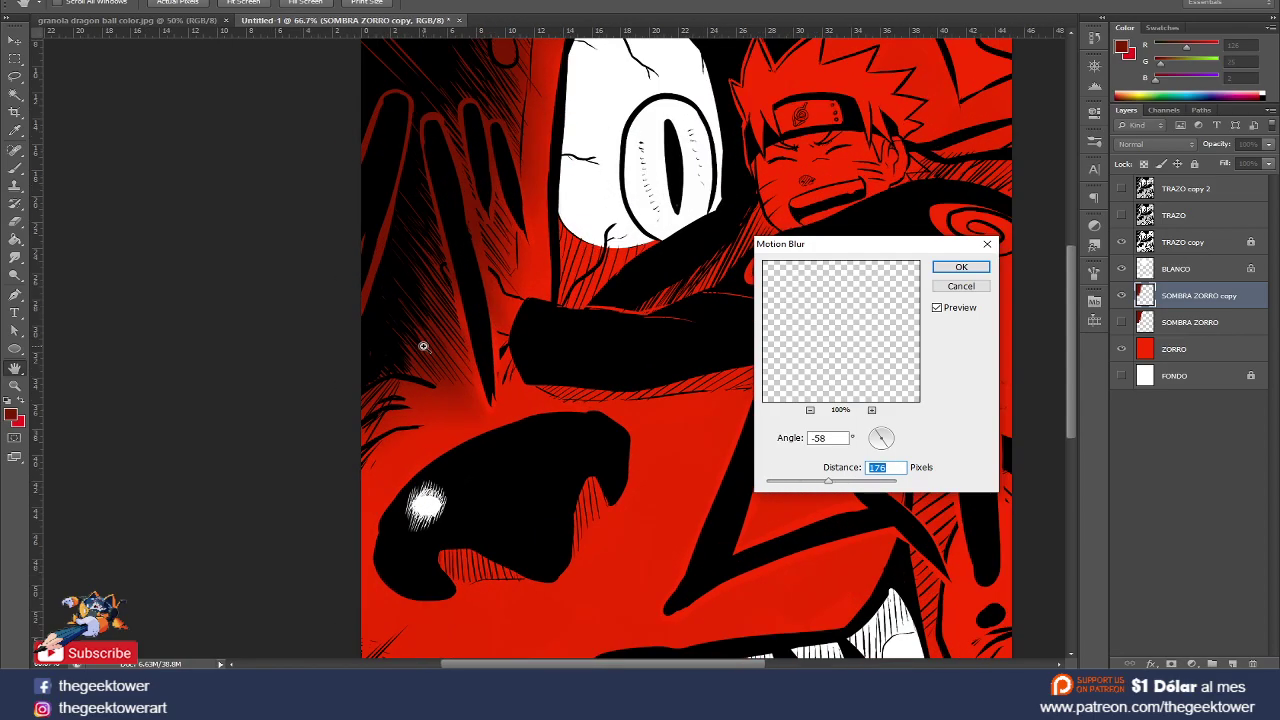
pyautogui.keyDown('ctrl'); pyautogui.click(424, 347); pyautogui.keyUp('ctrl')
pyautogui.moveTo(828, 483); pyautogui.dragTo(810, 485)
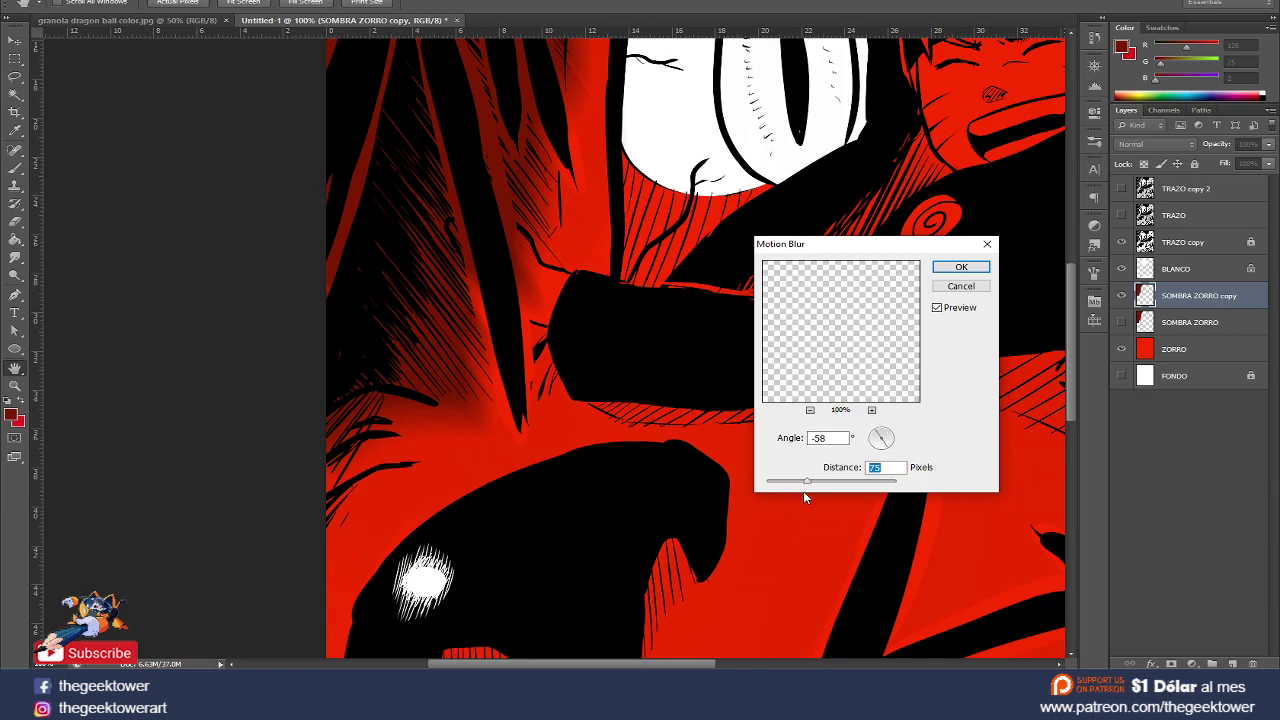
pyautogui.moveTo(807, 481); pyautogui.dragTo(818, 481)
# - Apply the motion blur, then size the eraser to 66 px and the brush to 31 px
pyautogui.click(960, 267)
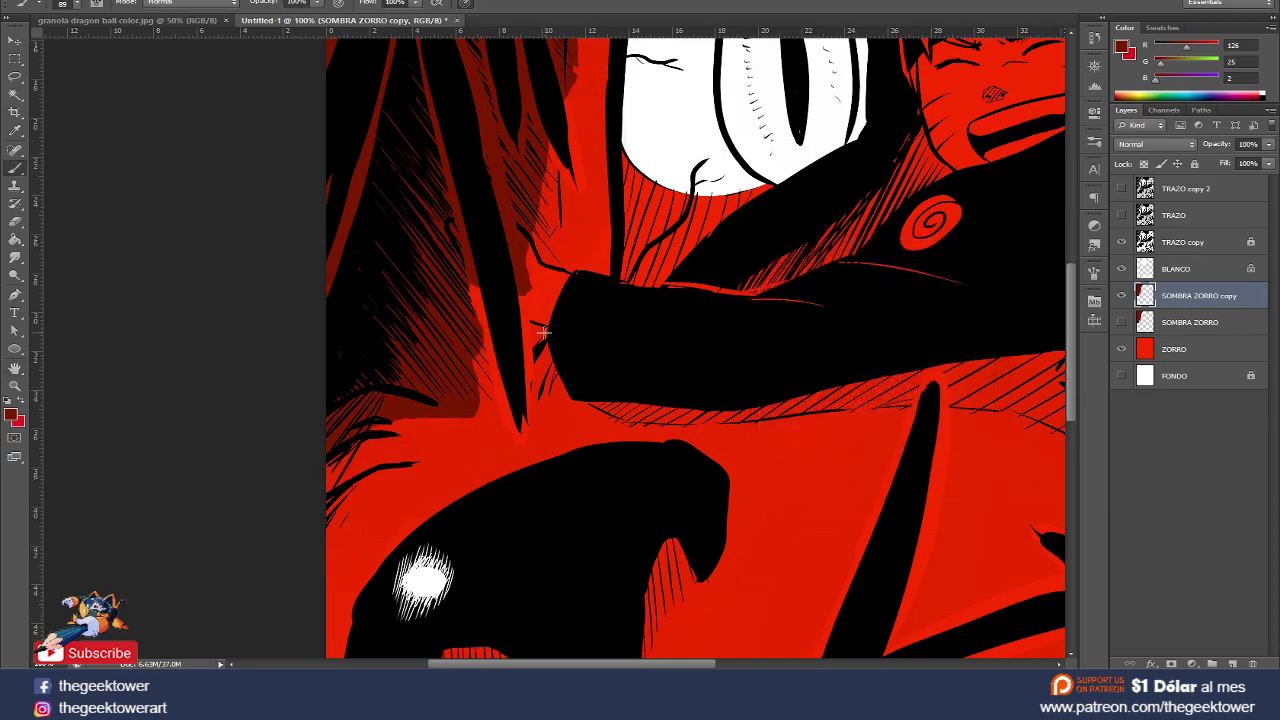
pyautogui.press('e')
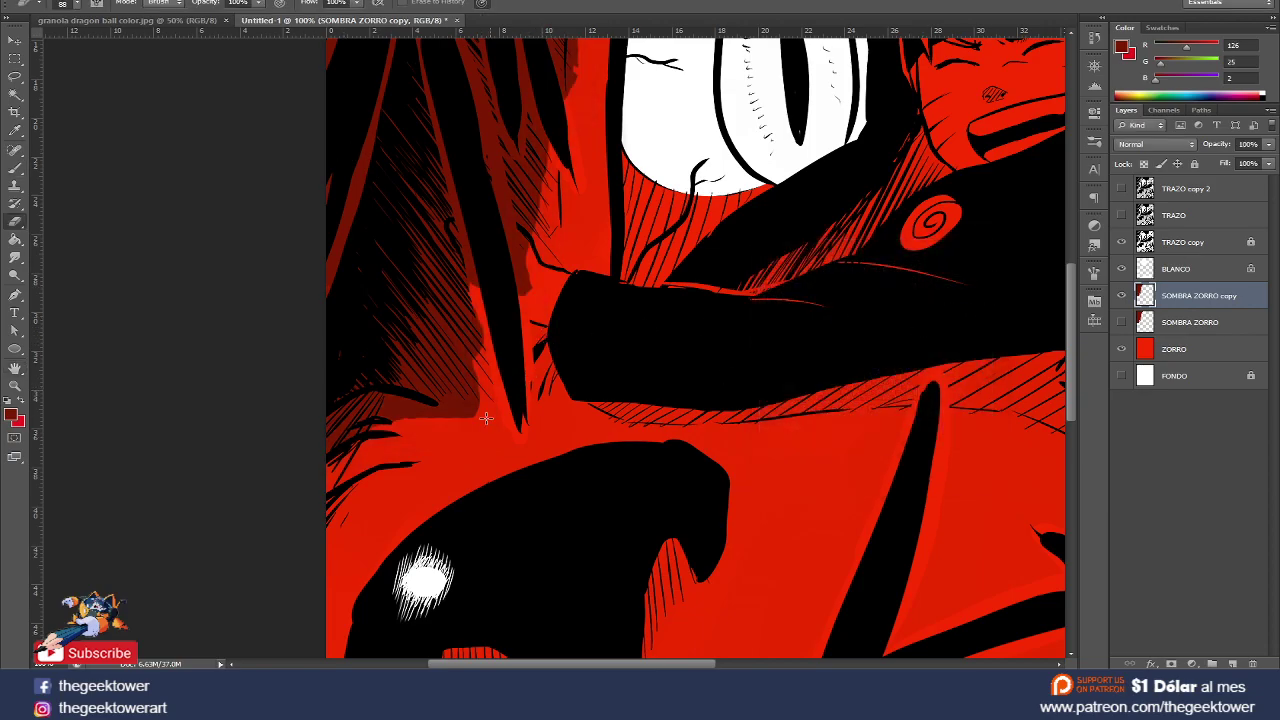
pyautogui.rightClick(443, 357)
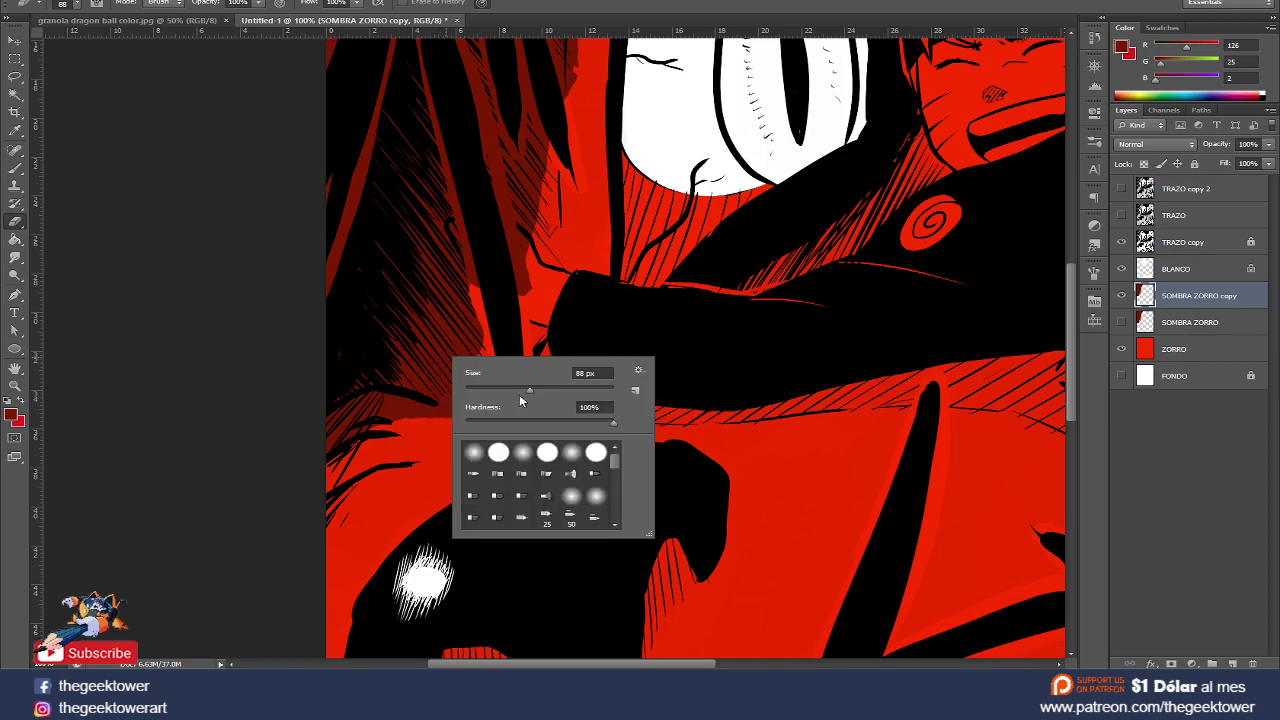
pyautogui.moveTo(523, 391); pyautogui.dragTo(514, 391)
pyautogui.press('Return')
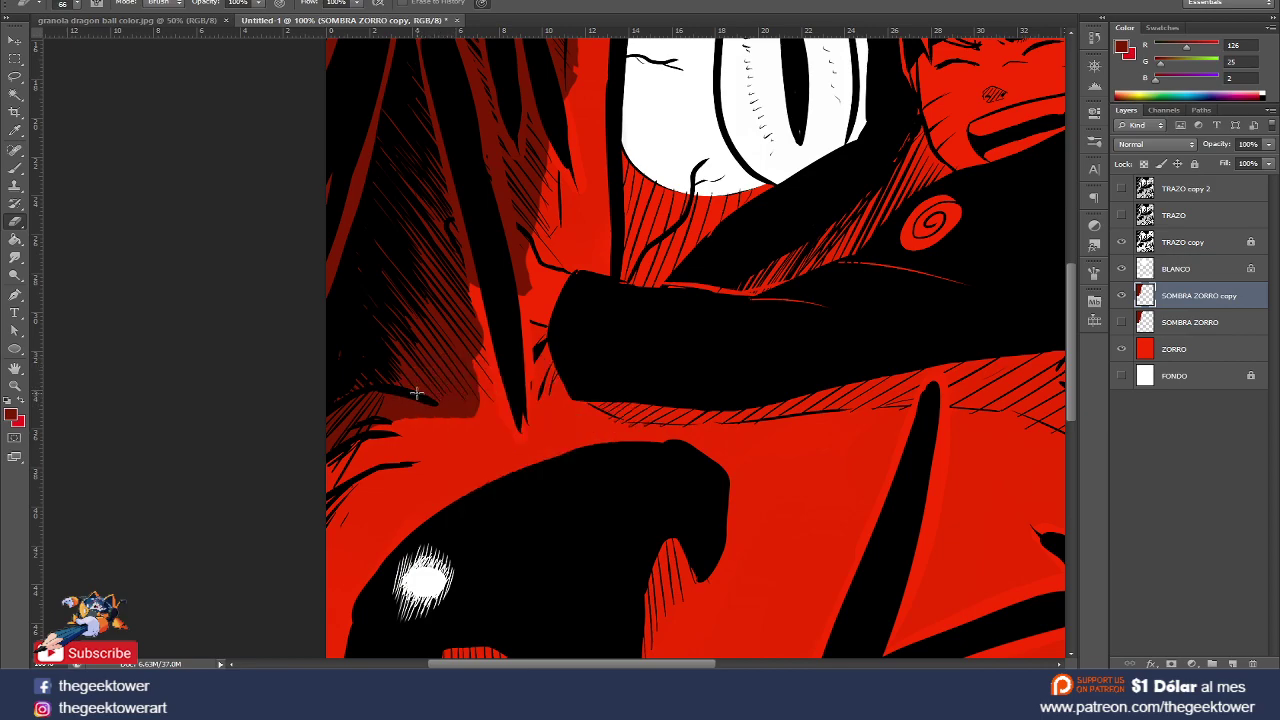
pyautogui.press('b')
pyautogui.rightClick(419, 414)
pyautogui.moveTo(520, 448); pyautogui.dragTo(490, 448)
pyautogui.press('Return')
# - Dab dark red onto the hatched fox shadow
pyautogui.click(423, 428)
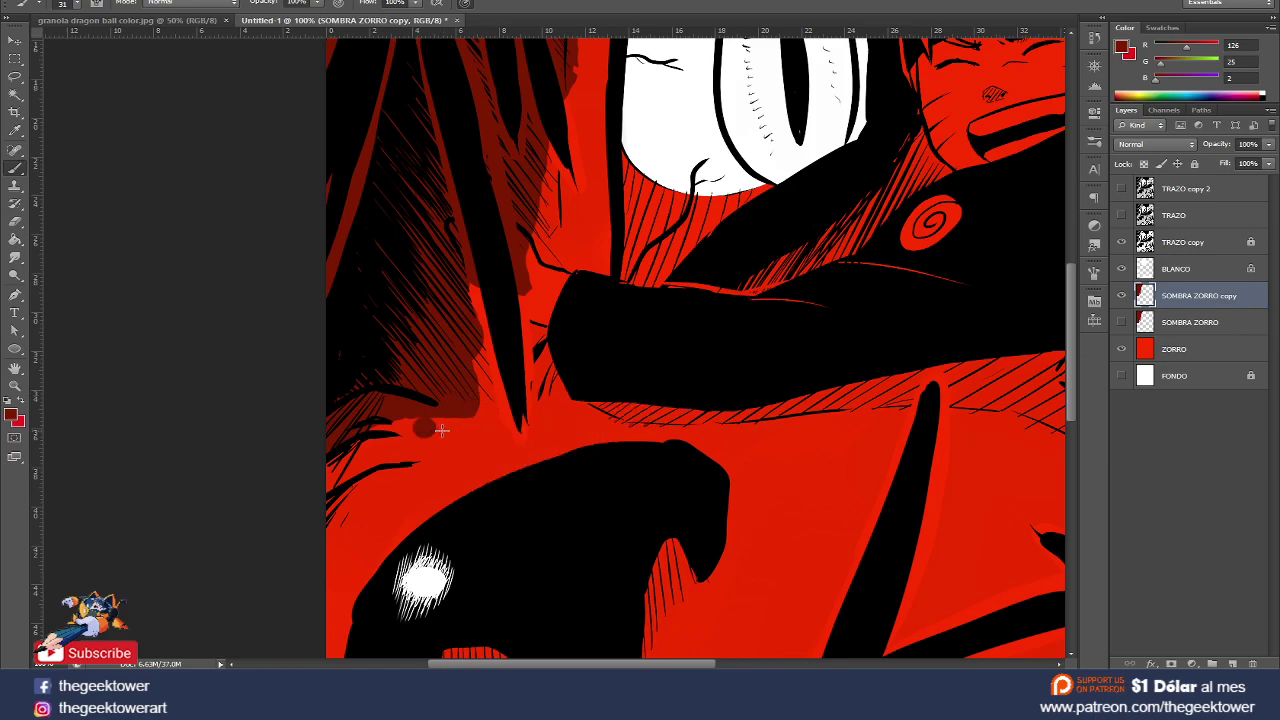
pyautogui.click(446, 430)
pyautogui.click(477, 425)
pyautogui.click(497, 407)
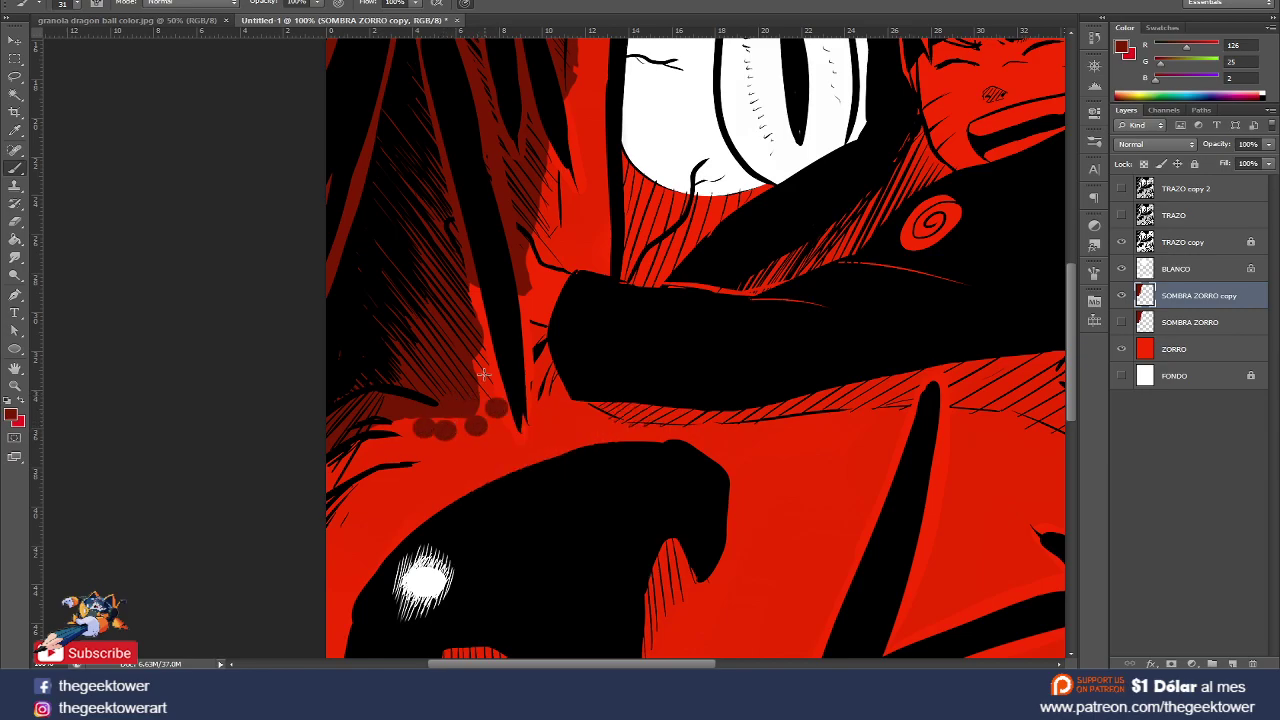
# - Sample the bright red and dot it over the dark hatching and along the fur strand
pyautogui.keyDown('alt'); pyautogui.click(527, 302); pyautogui.keyUp('alt')
pyautogui.click(450, 323)
pyautogui.click(458, 345)
pyautogui.click(428, 357)
pyautogui.click(436, 387)
pyautogui.click(410, 388)
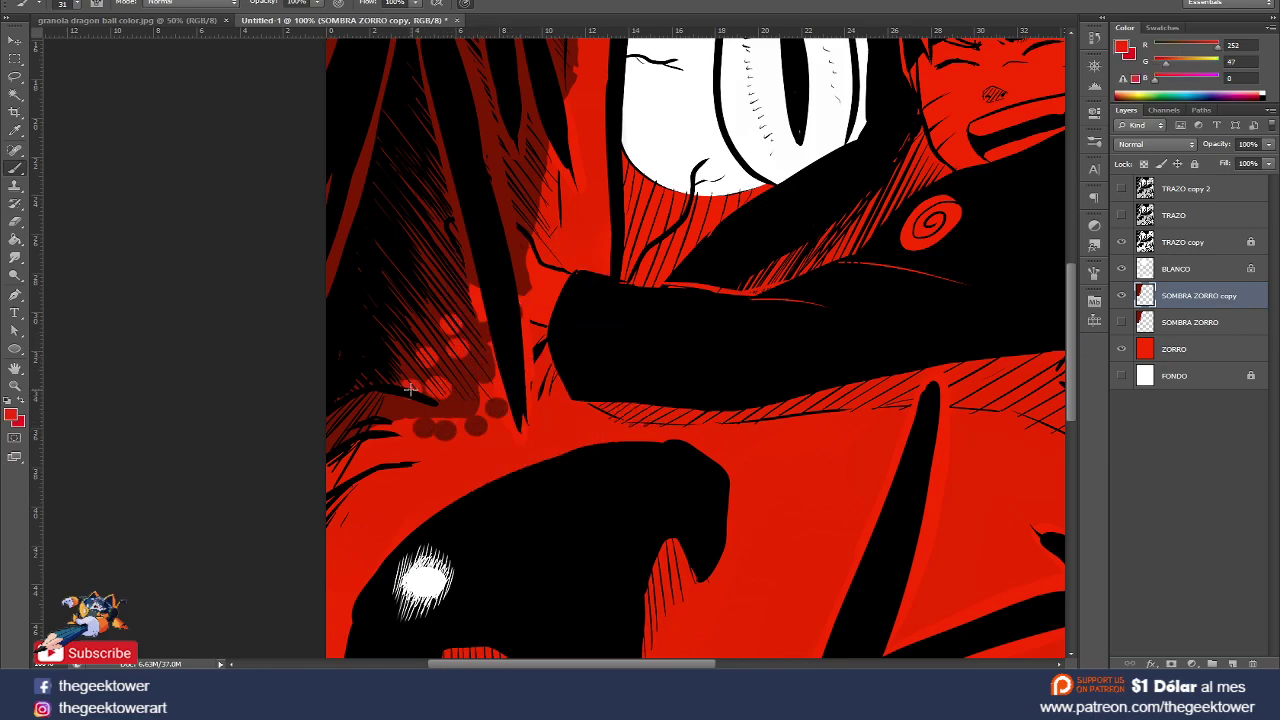
pyautogui.click(428, 338)
pyautogui.click(511, 229)
pyautogui.click(503, 206)
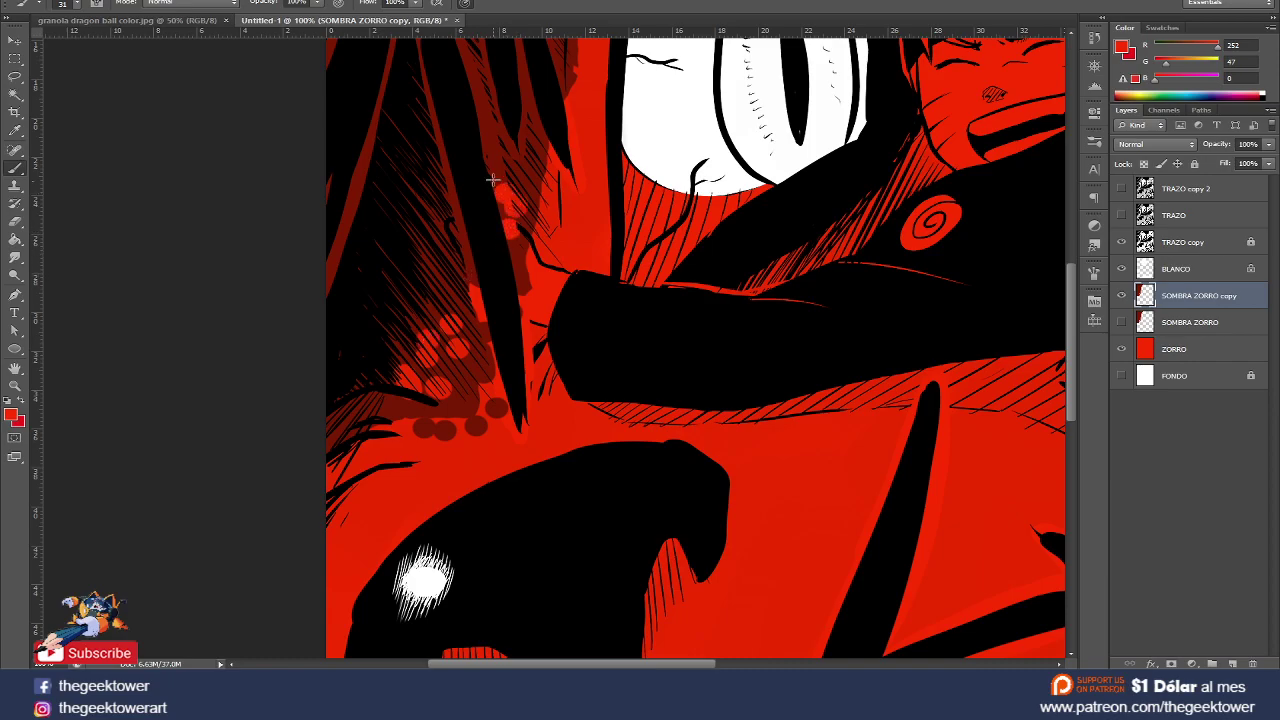
pyautogui.click(496, 176)
# - Add dark-red dabs down the fur strand and on the lower shadow
pyautogui.hotkey('ctrl', '-')
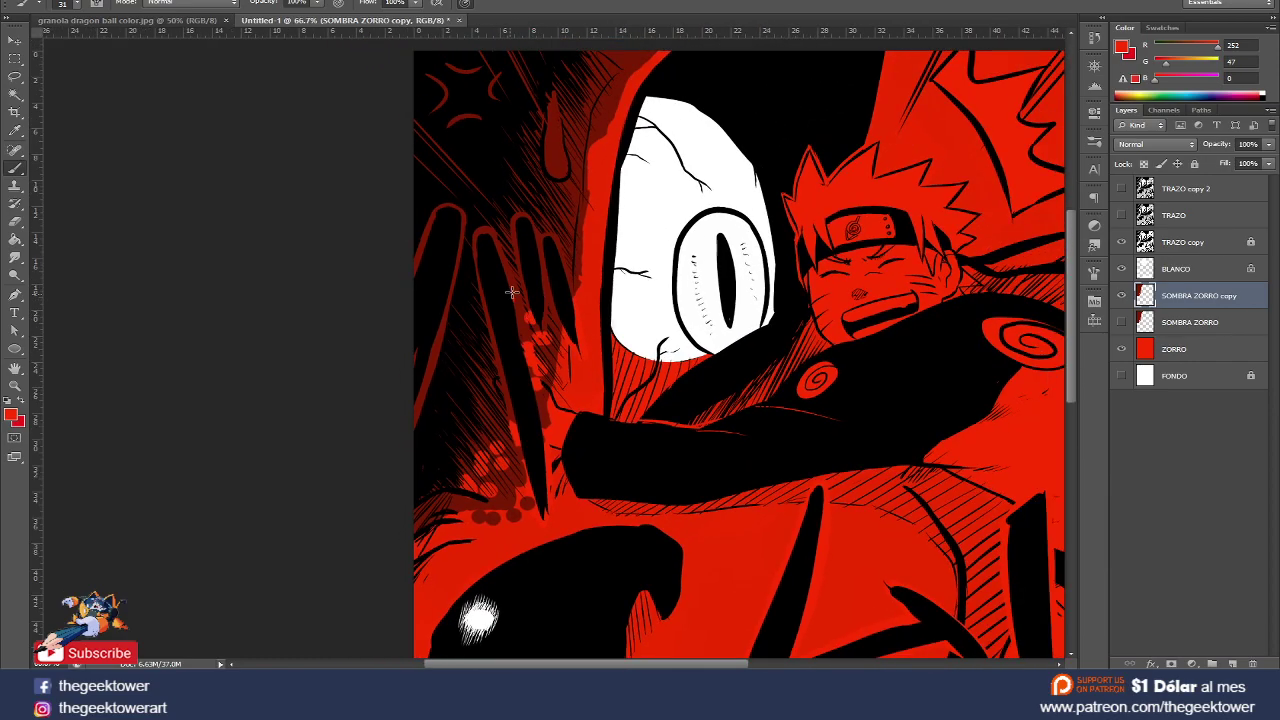
pyautogui.keyDown('alt'); pyautogui.click(571, 283); pyautogui.keyUp('alt')
pyautogui.moveTo(571, 283)
pyautogui.mouseDown()
pyautogui.moveTo(582, 345)
pyautogui.moveTo(565, 356)
pyautogui.mouseUp()
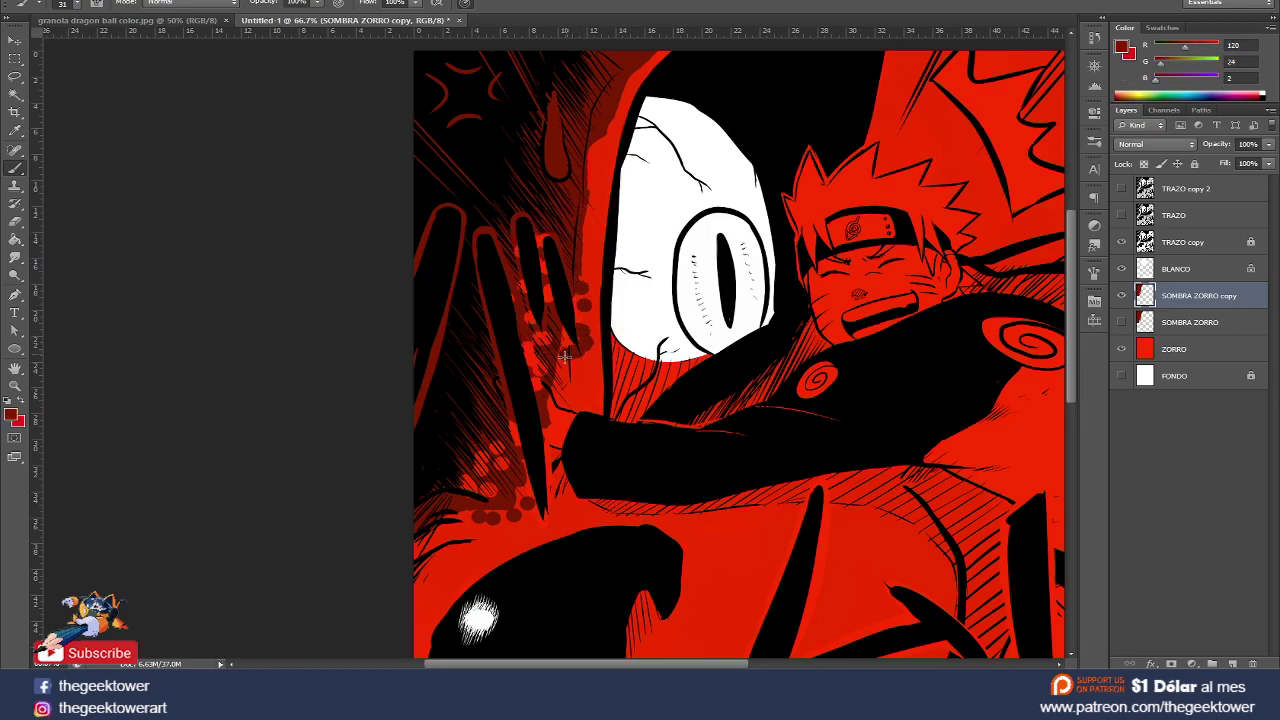
pyautogui.click(543, 528)
pyautogui.click(558, 505)
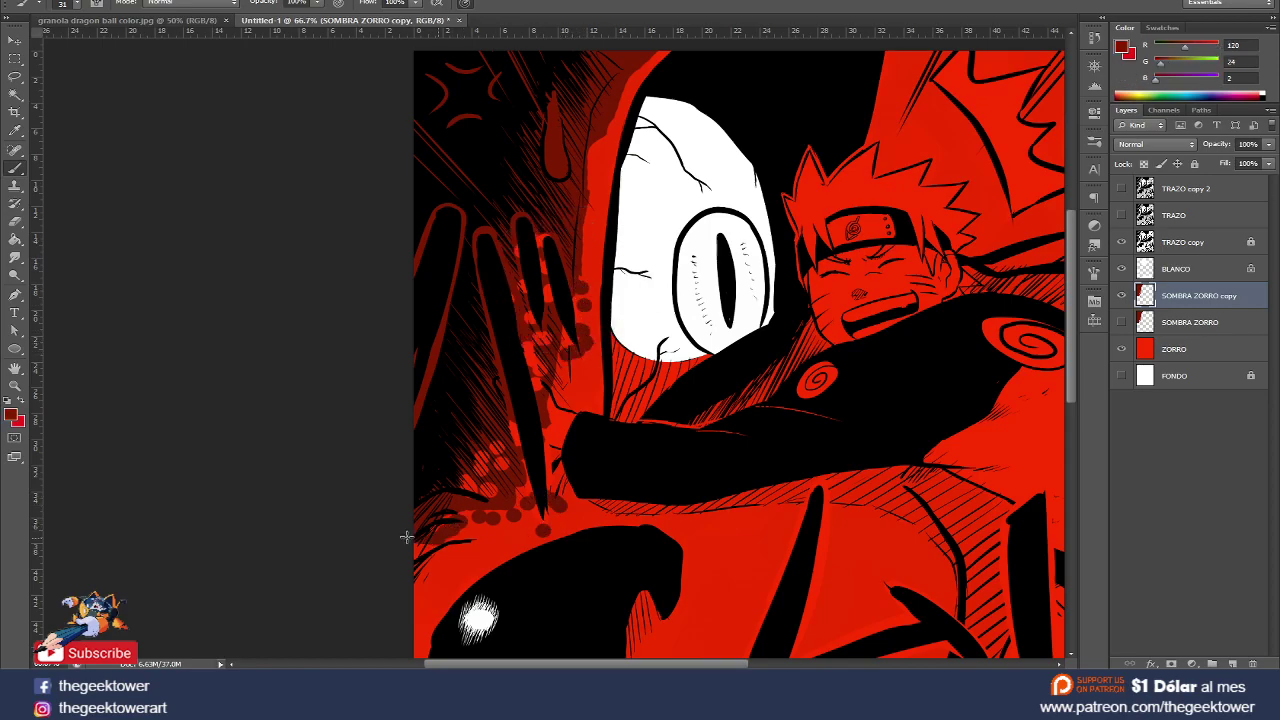
pyautogui.scroll(-1, 569, 195)
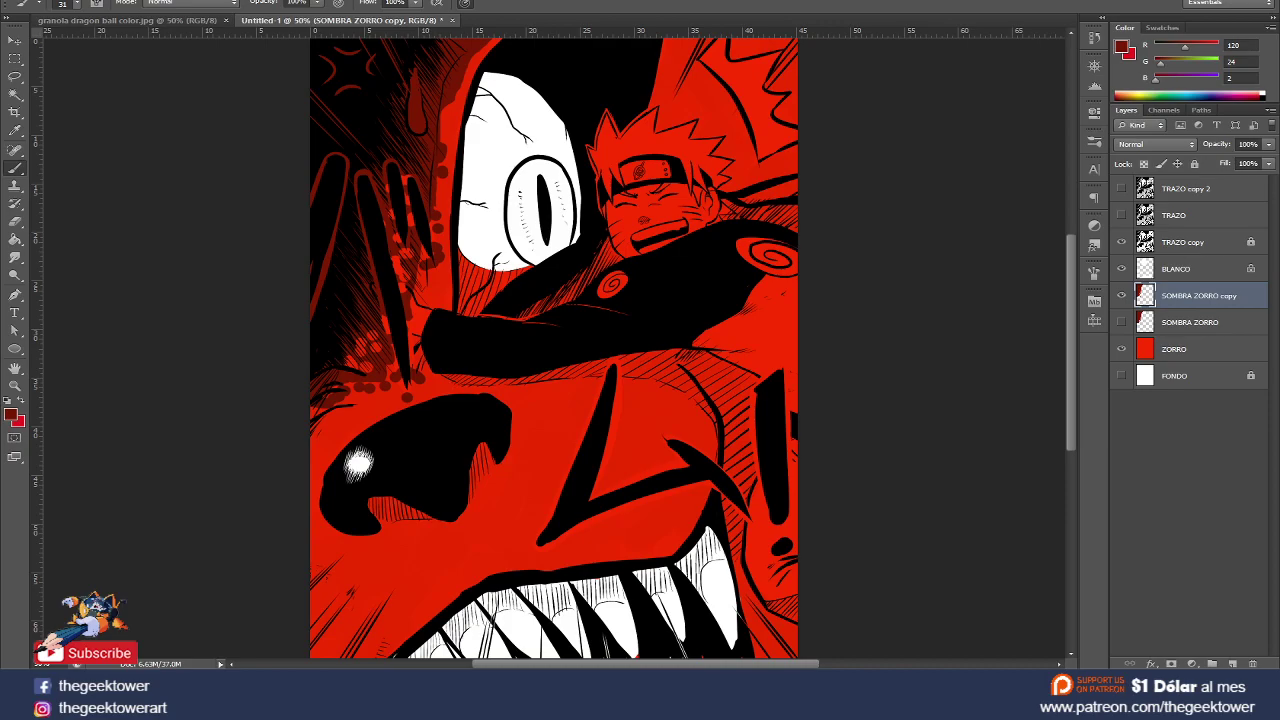
# - Soften the shadow with a Gaussian Blur of radius about 6
pyautogui.click(245, 1)
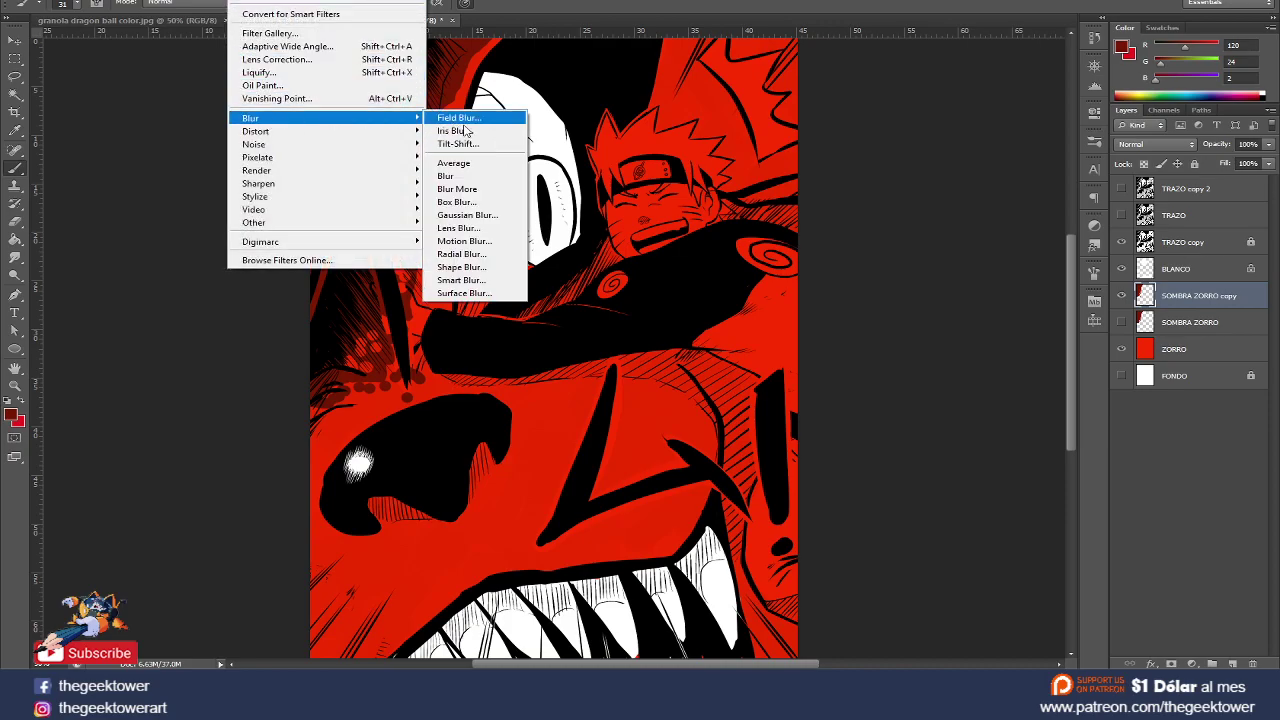
pyautogui.click(483, 219)
pyautogui.moveTo(970, 310); pyautogui.dragTo(936, 308)
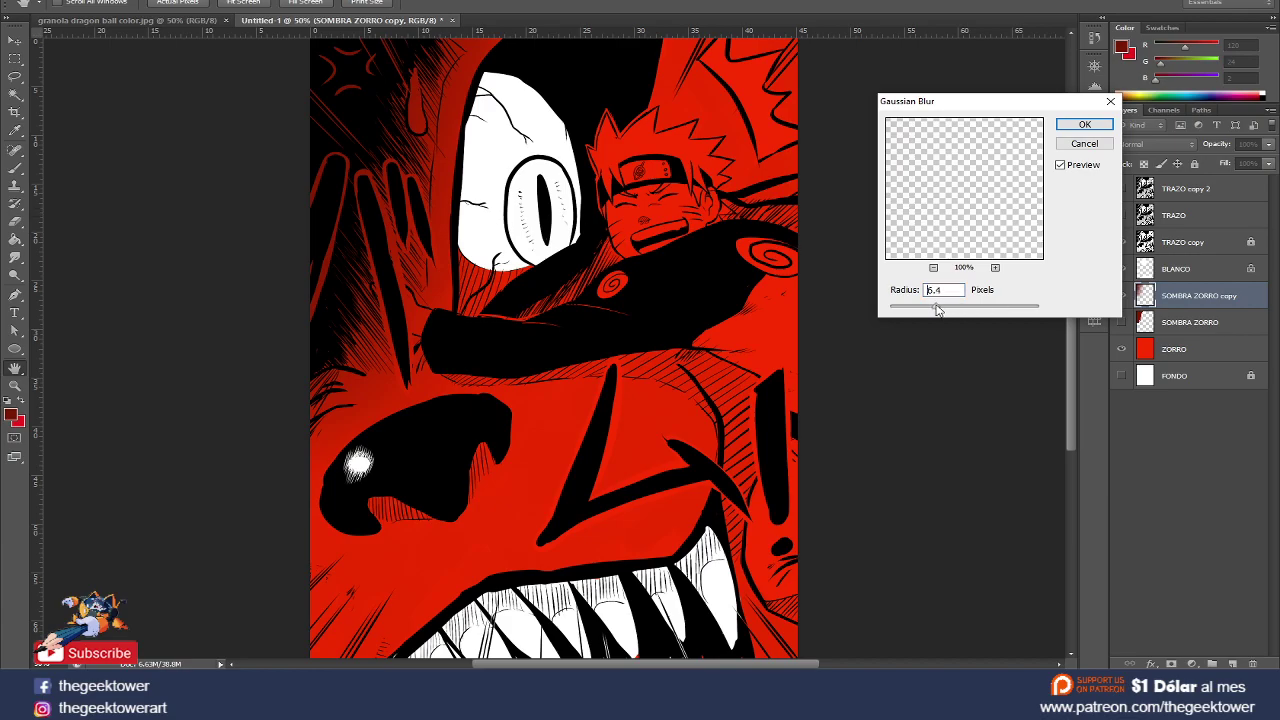
pyautogui.click(1084, 124)
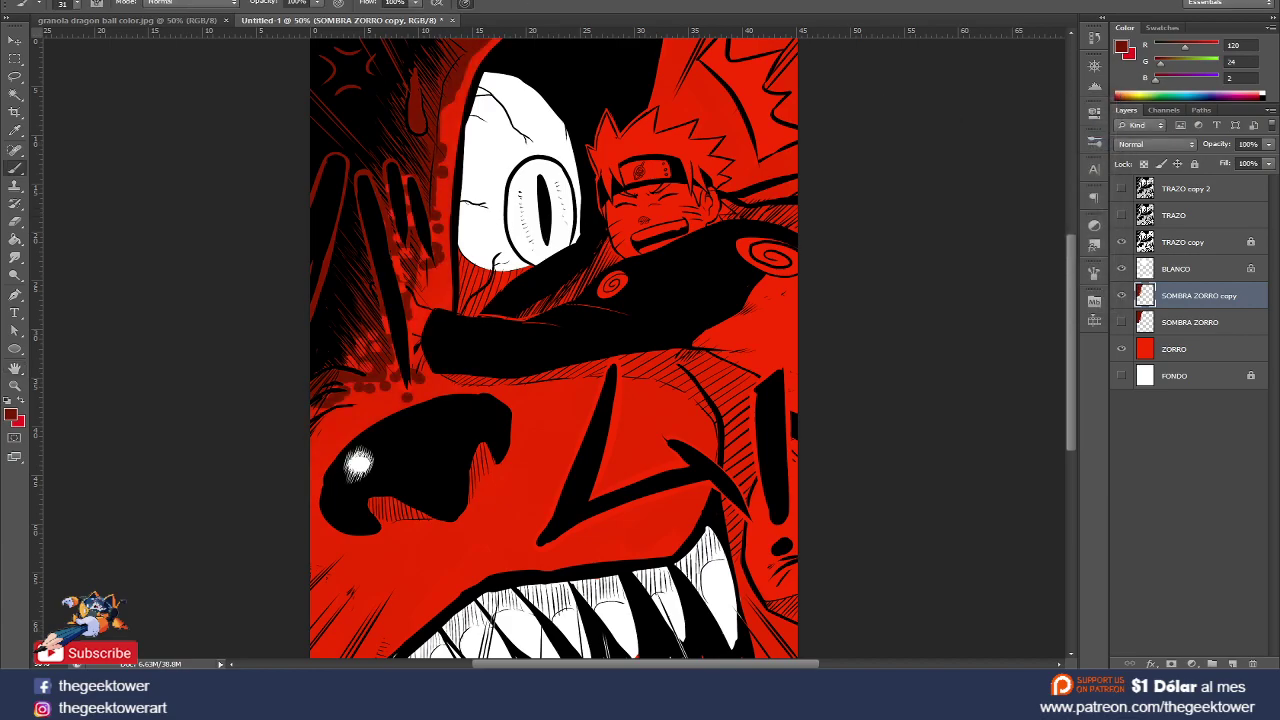
pyautogui.click(245, 1)
pyautogui.moveTo(250, 118)
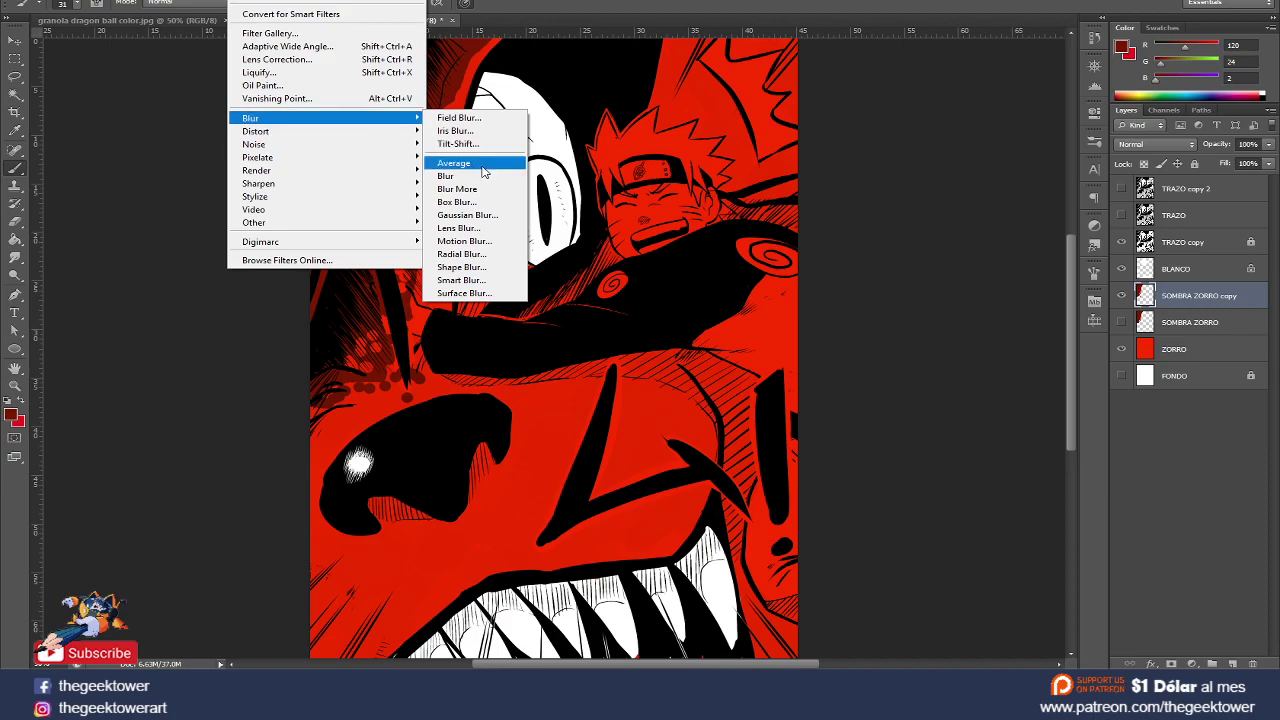
# - Apply a second Motion Blur to SOMBRA ZORRO copy at angle -55° and 176 pixels
pyautogui.click(463, 241)
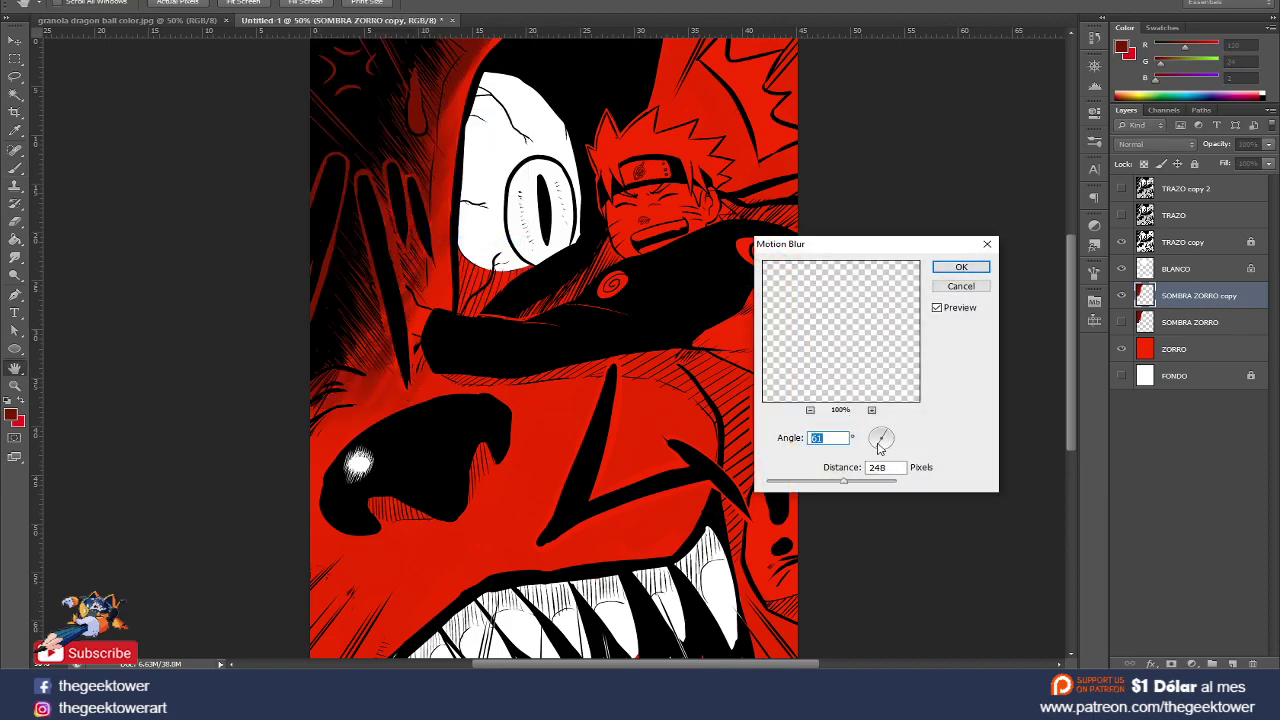
pyautogui.moveTo(878, 447); pyautogui.dragTo(874, 430)
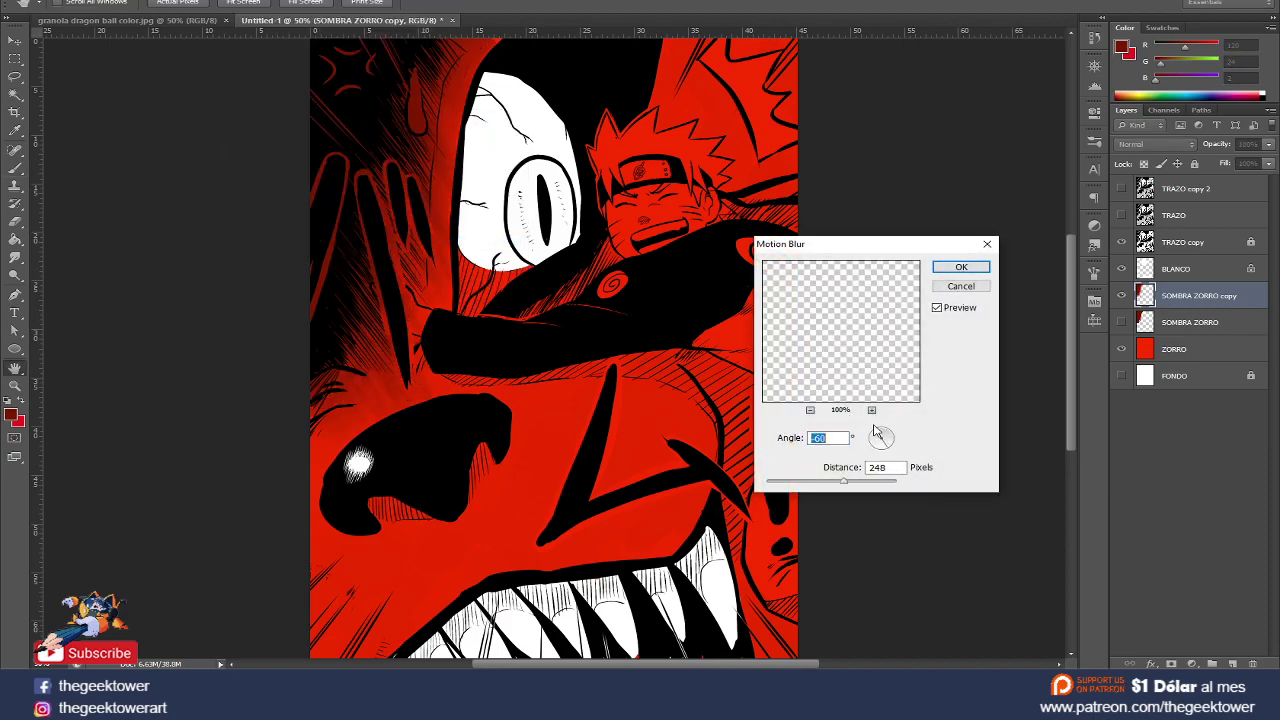
pyautogui.moveTo(880, 432); pyautogui.dragTo(879, 436)
pyautogui.scroll(1, 340, 316)
pyautogui.moveTo(843, 481); pyautogui.dragTo(818, 484)
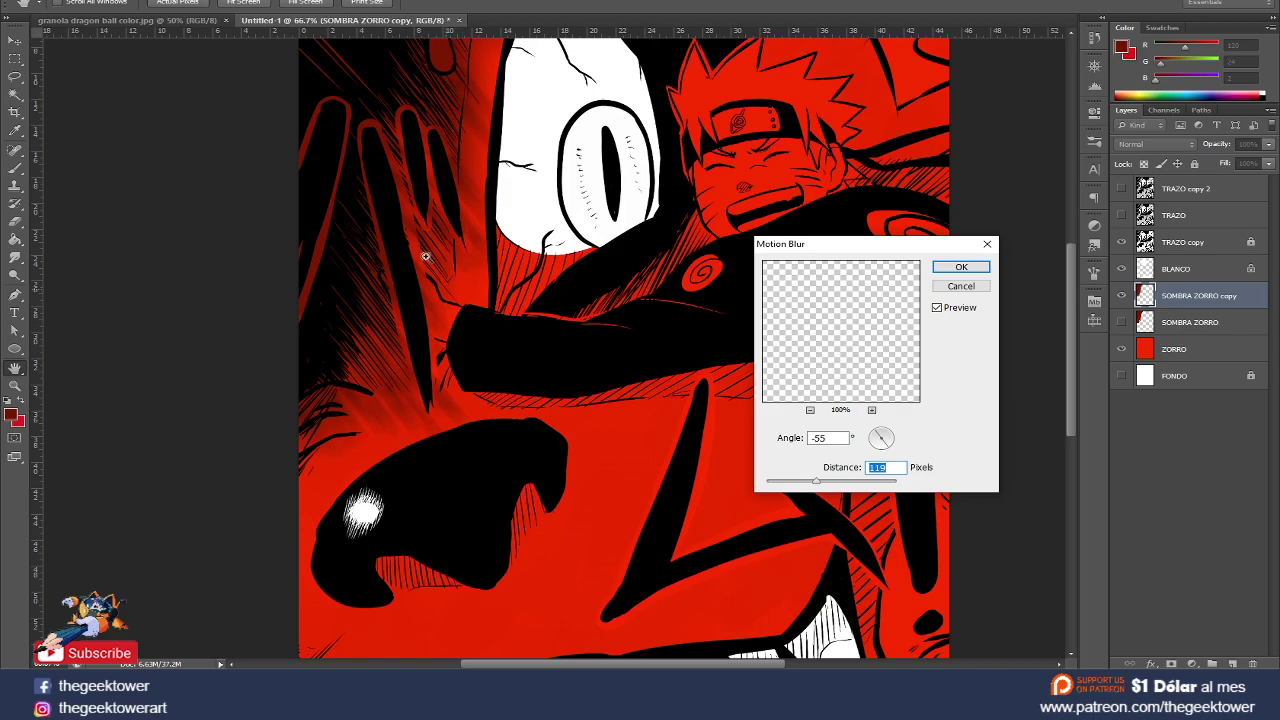
pyautogui.scroll(1, 426, 220)
pyautogui.scroll(1, 430, 240)
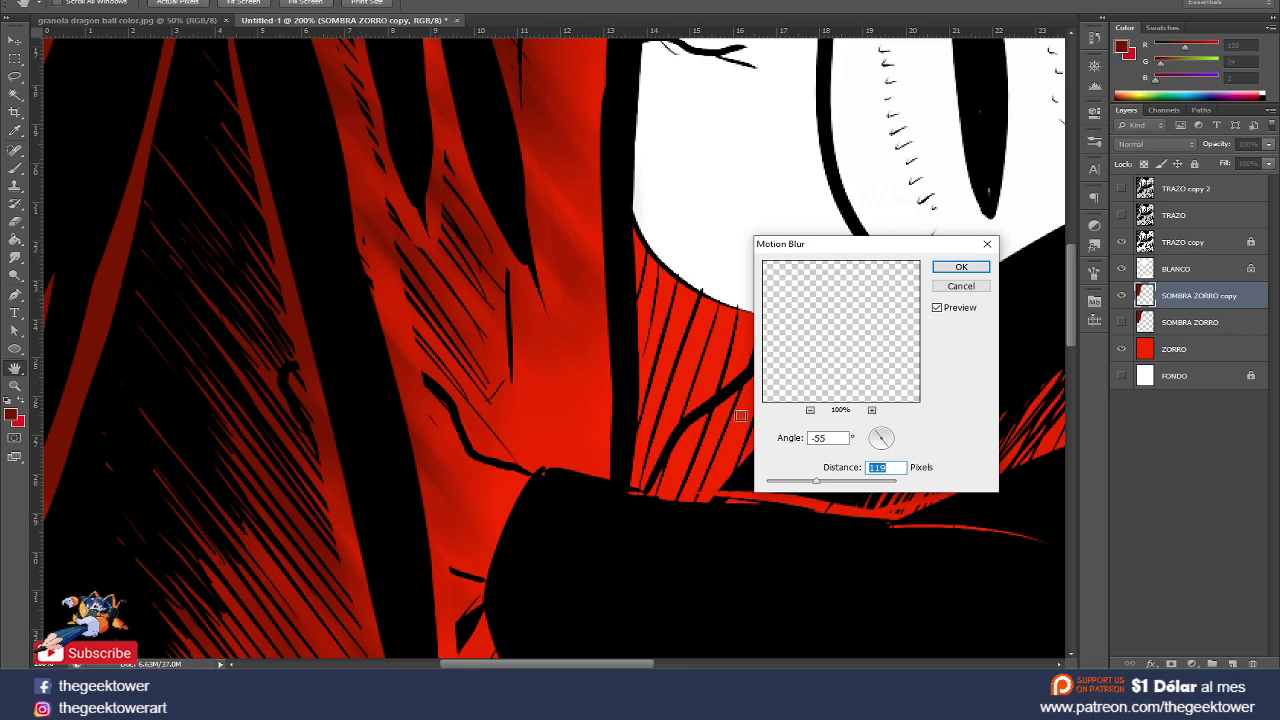
pyautogui.moveTo(816, 482); pyautogui.dragTo(828, 484)
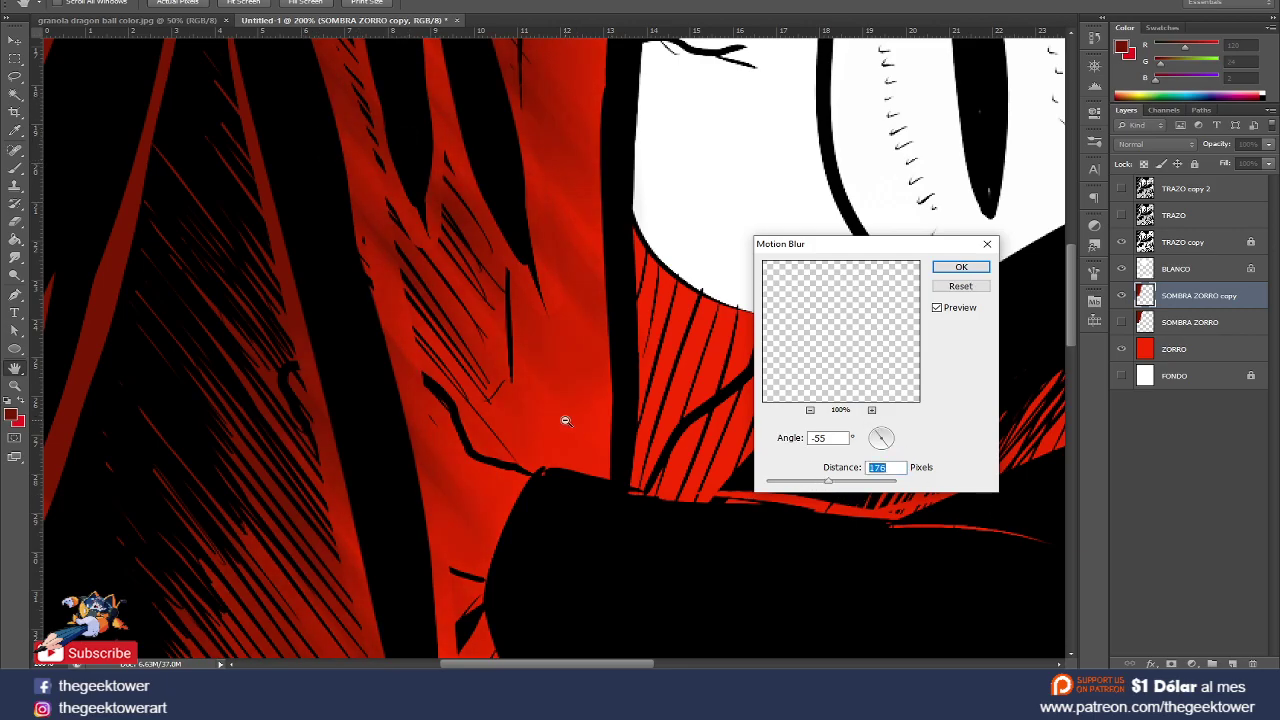
pyautogui.hotkey('ctrl', '-')
pyautogui.hotkey('ctrl', '-')
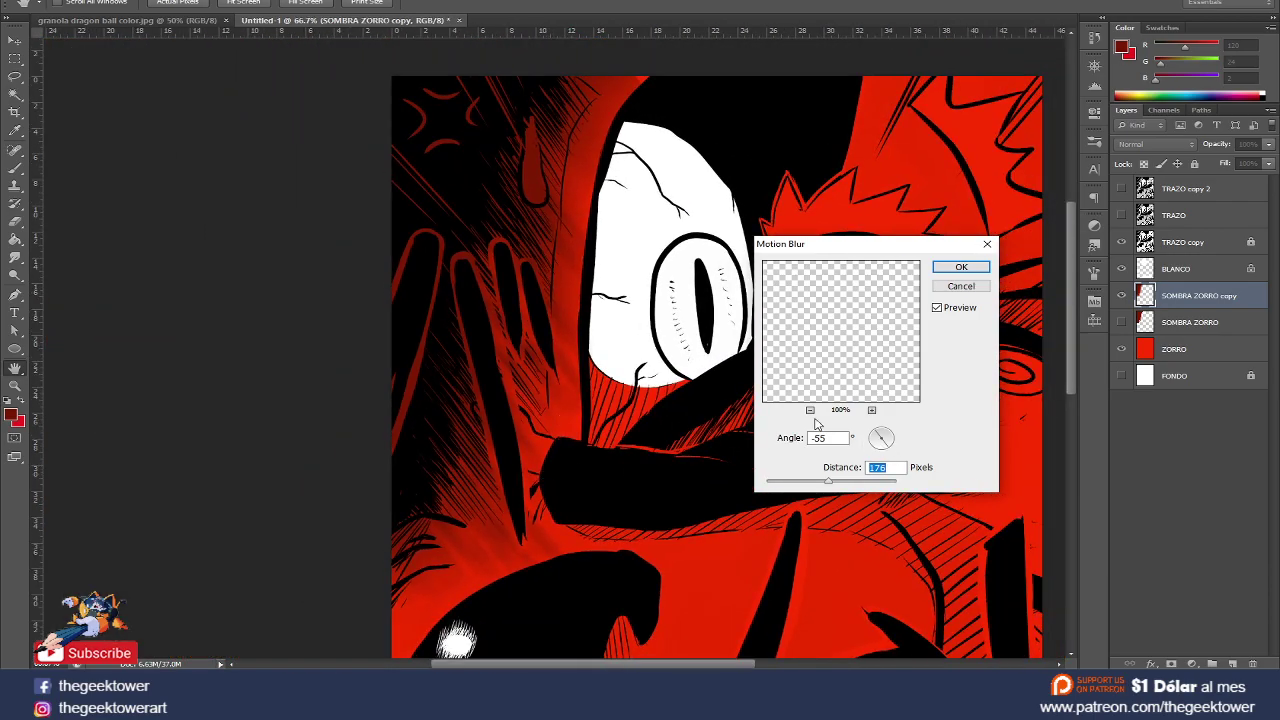
pyautogui.keyDown('alt'); pyautogui.click(548, 370); pyautogui.keyUp('alt')
pyautogui.keyDown('alt'); pyautogui.click(548, 370); pyautogui.keyUp('alt')
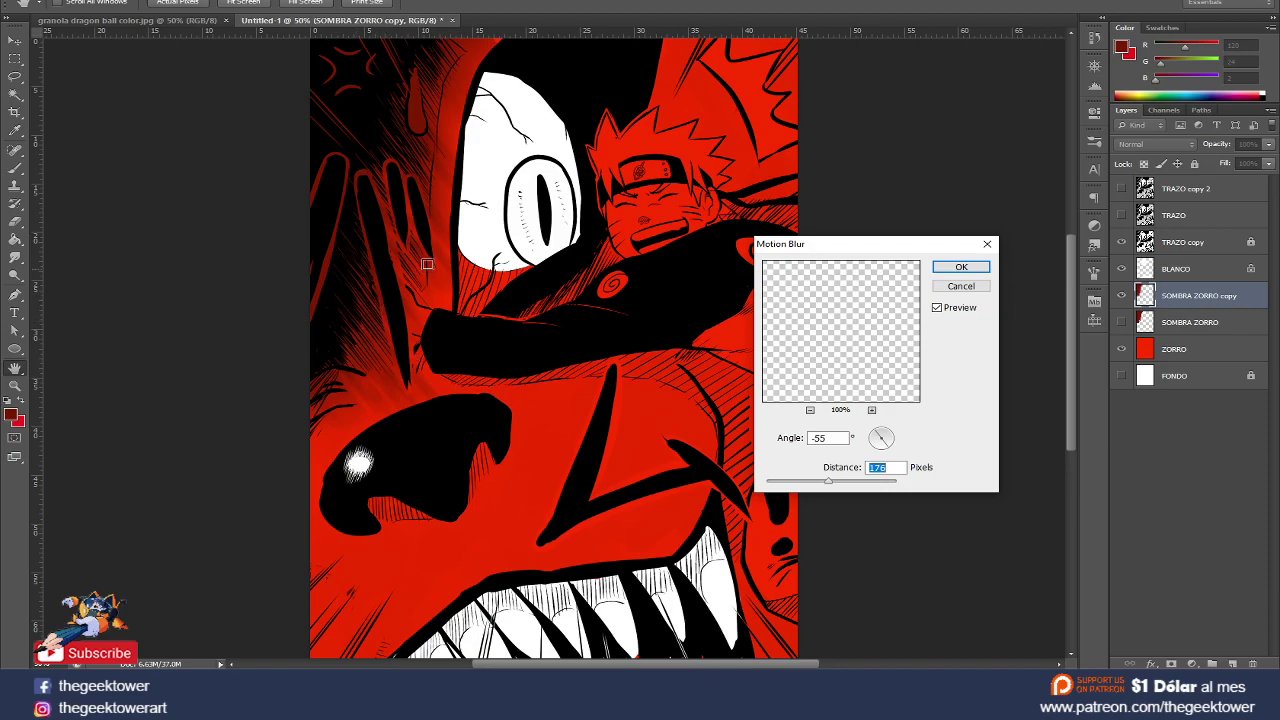
pyautogui.click(960, 268)
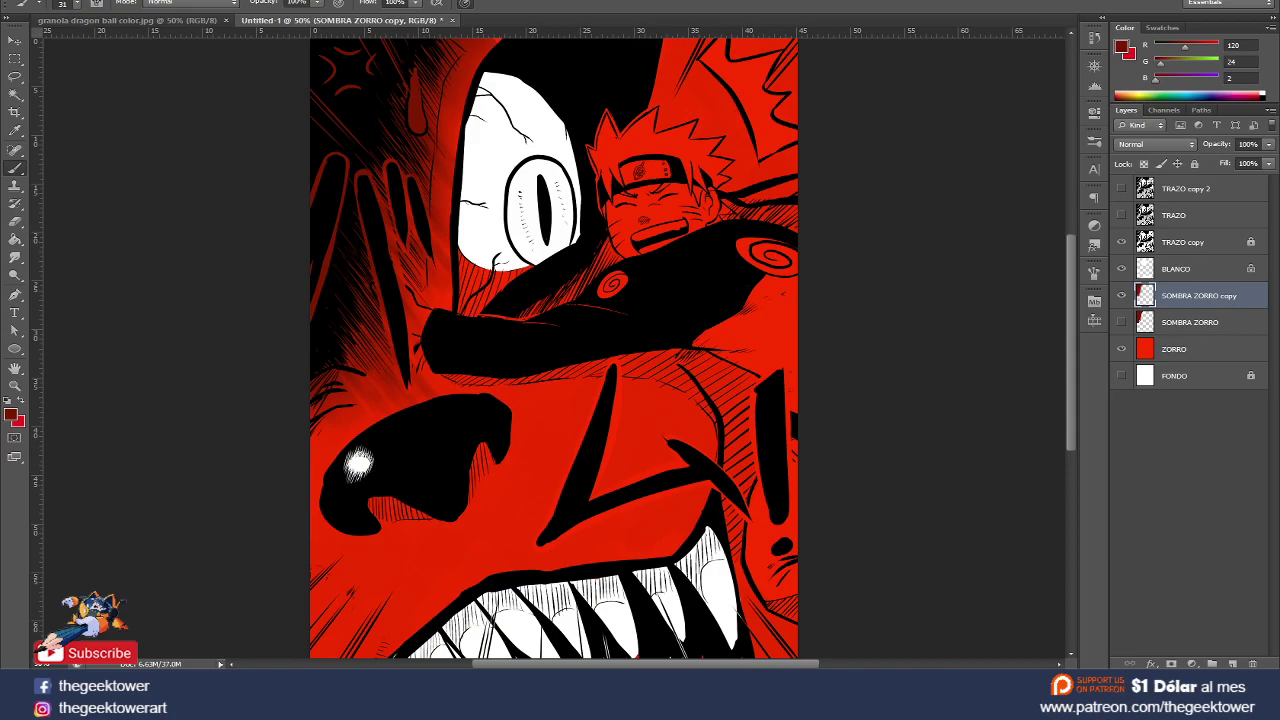
# - Warp the blurred red streaks, pulling the lower corner up to curve around the claw
pyautogui.hotkey('alt', 'e')
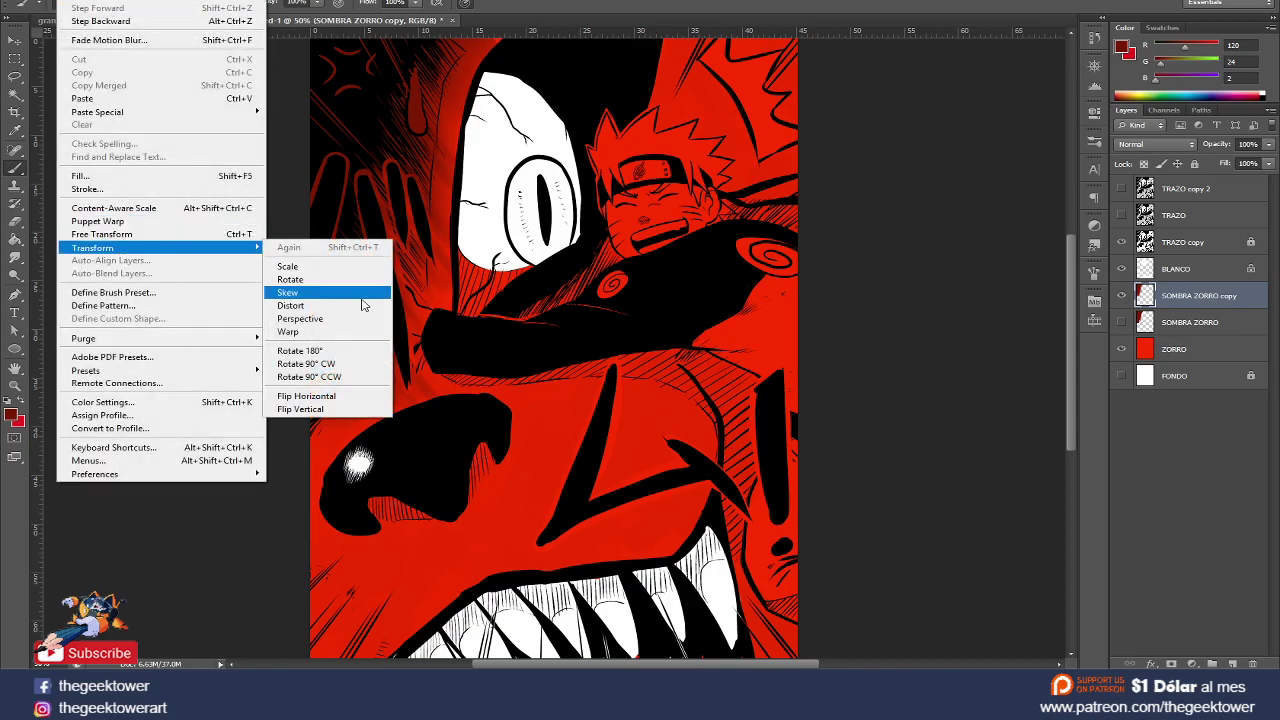
pyautogui.click(318, 339)
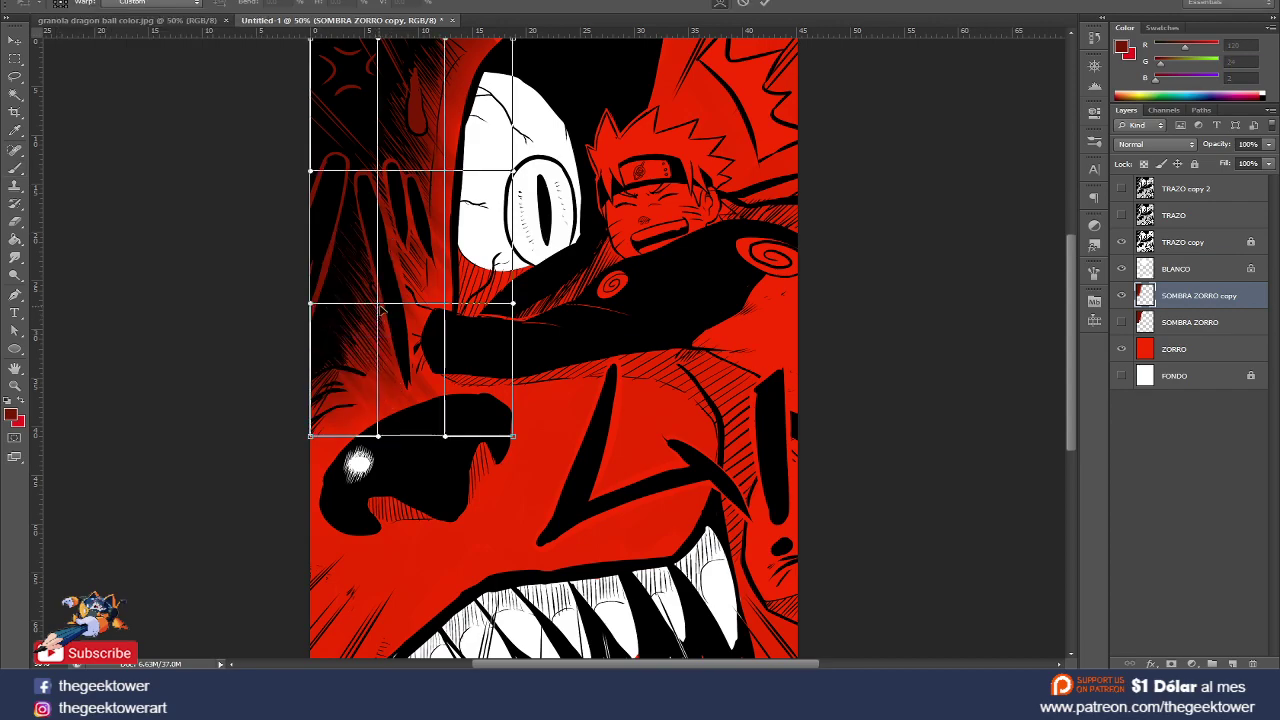
pyautogui.moveTo(380, 308)
pyautogui.mouseDown()
pyautogui.moveTo(388, 332)
pyautogui.moveTo(380, 305)
pyautogui.mouseUp()
pyautogui.moveTo(440, 436); pyautogui.dragTo(389, 376)
pyautogui.moveTo(503, 443); pyautogui.dragTo(492, 398)
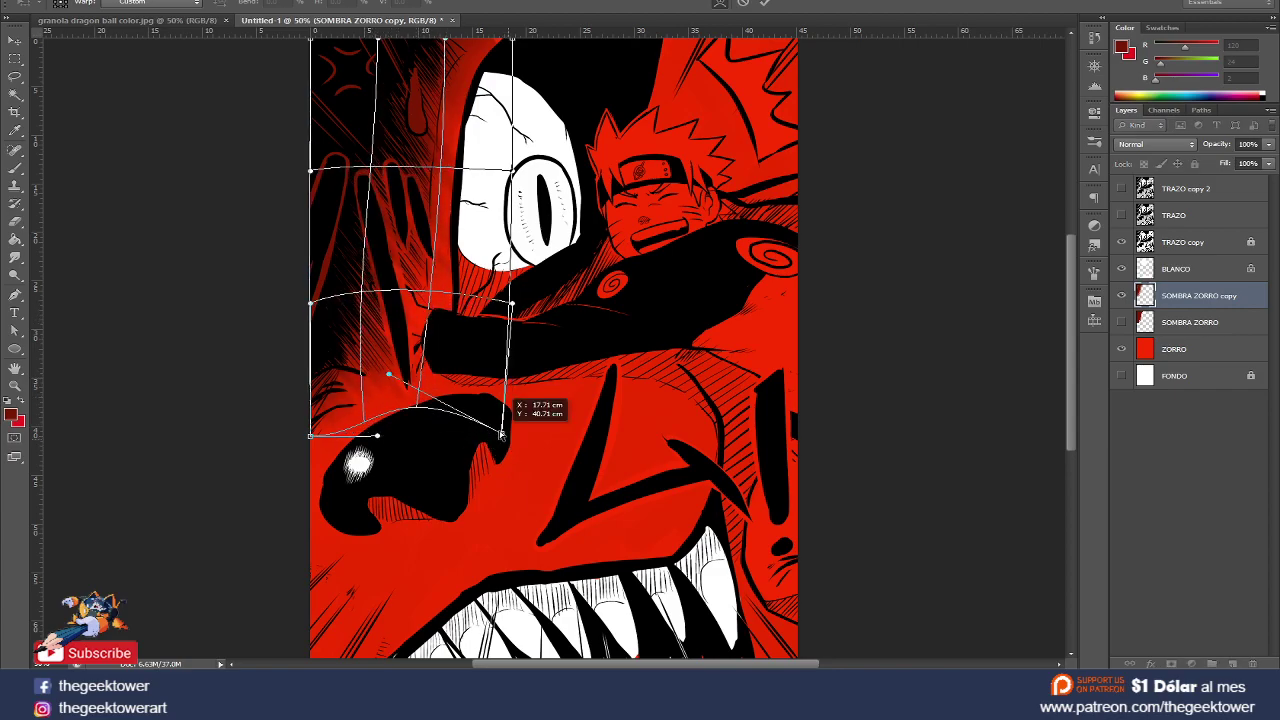
pyautogui.press('Return')
# - Smudge the black hatching left of the fox's claw into the red
pyautogui.press('b')
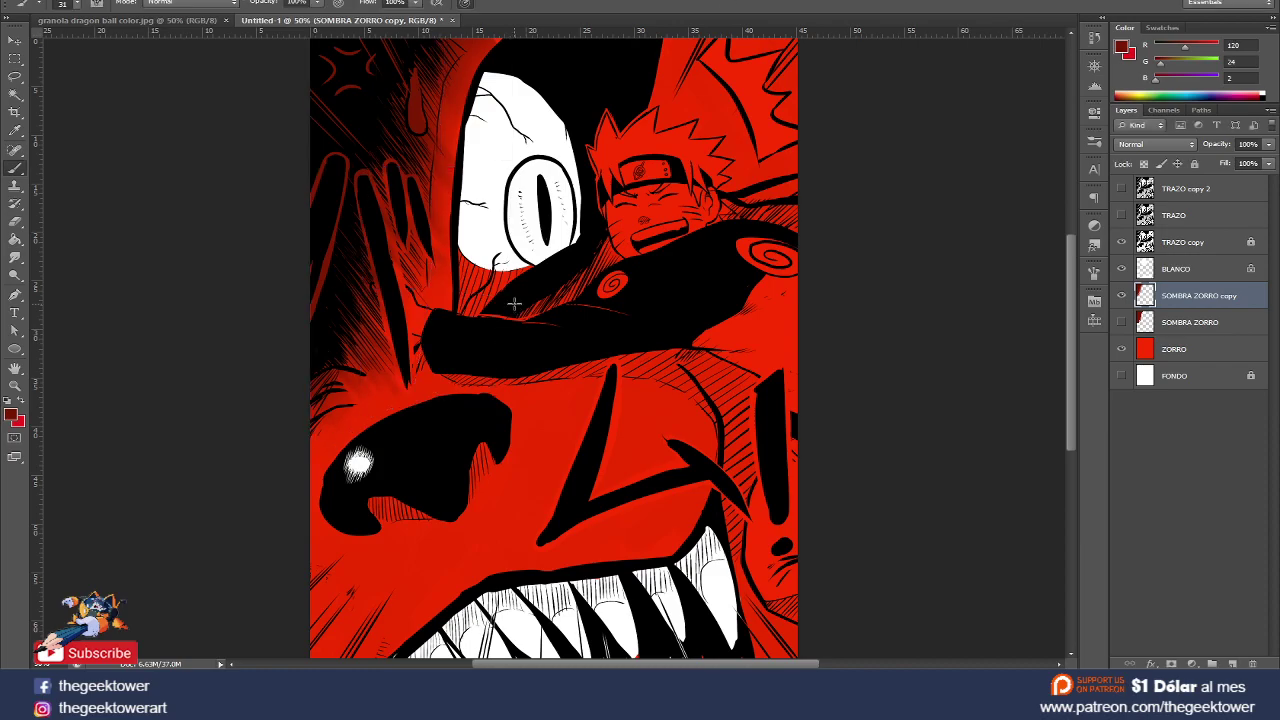
pyautogui.click(15, 257)
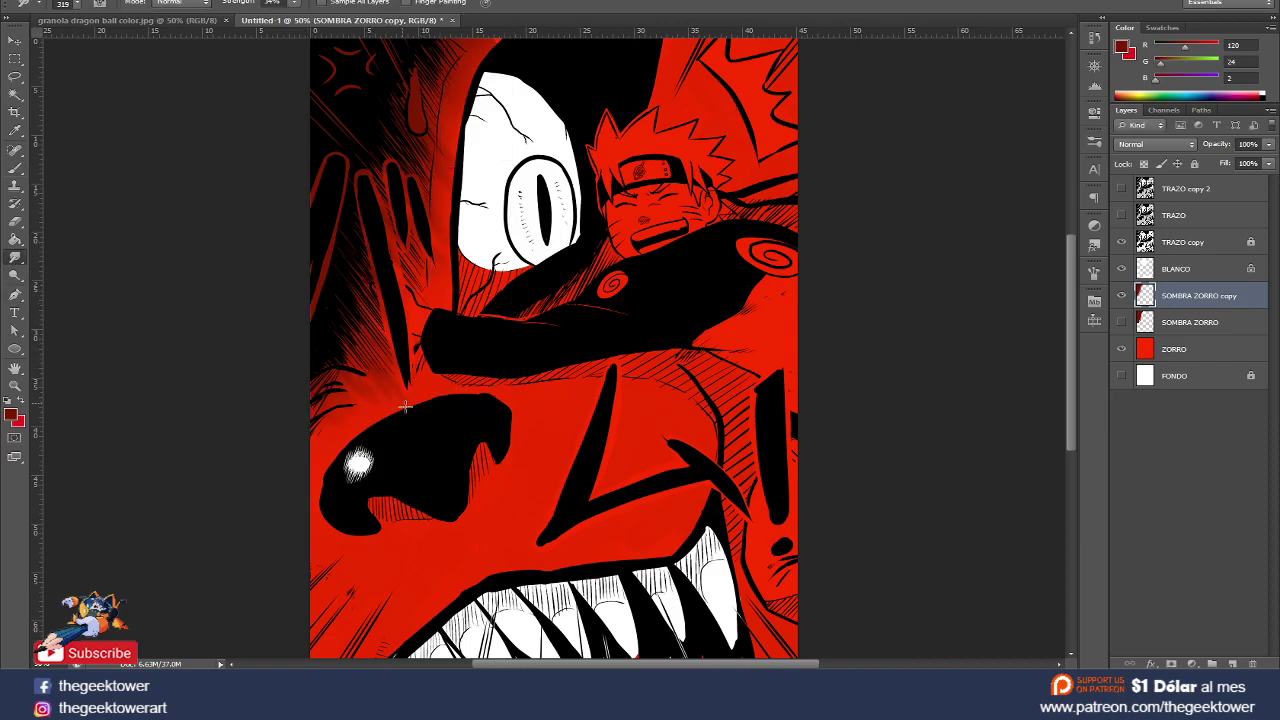
pyautogui.moveTo(386, 374); pyautogui.dragTo(398, 410)
pyautogui.moveTo(15, 262); pyautogui.dragTo(419, 370)
pyautogui.moveTo(360, 385); pyautogui.dragTo(420, 380)
# - Choose the textured 39 brush preset and enlarge it to 96 px
pyautogui.rightClick(469, 333)
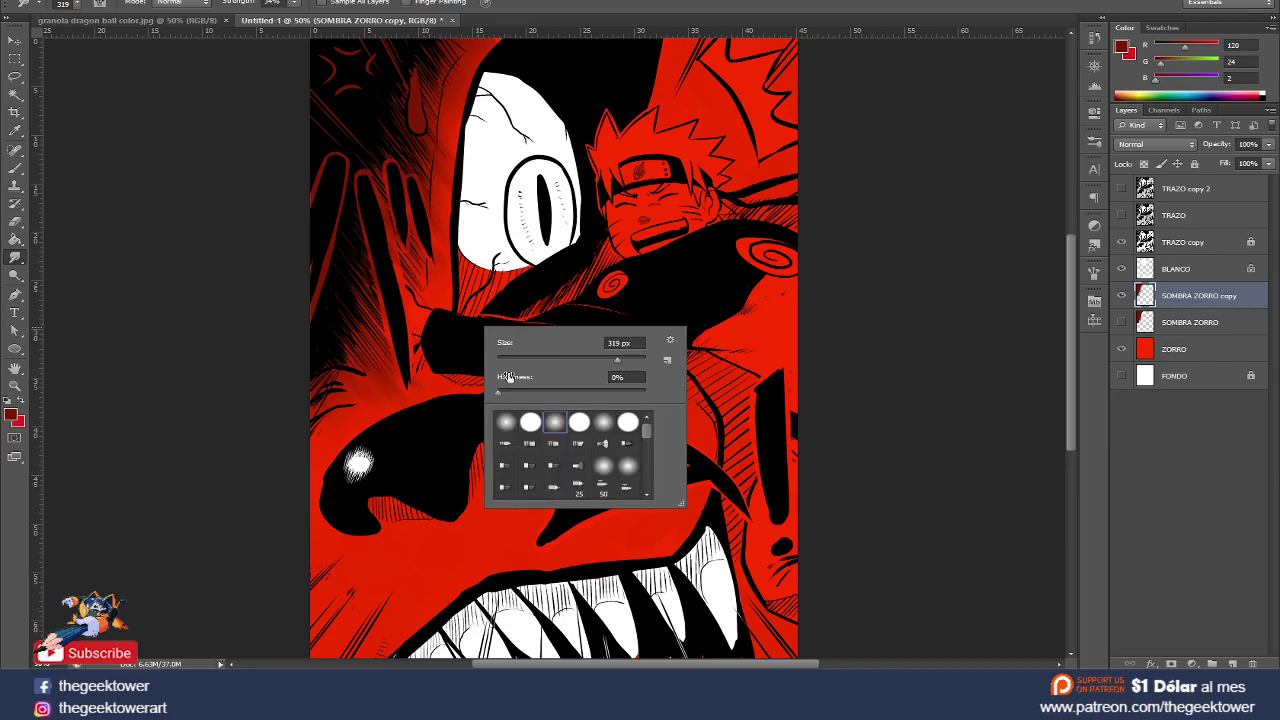
pyautogui.click(458, 307)
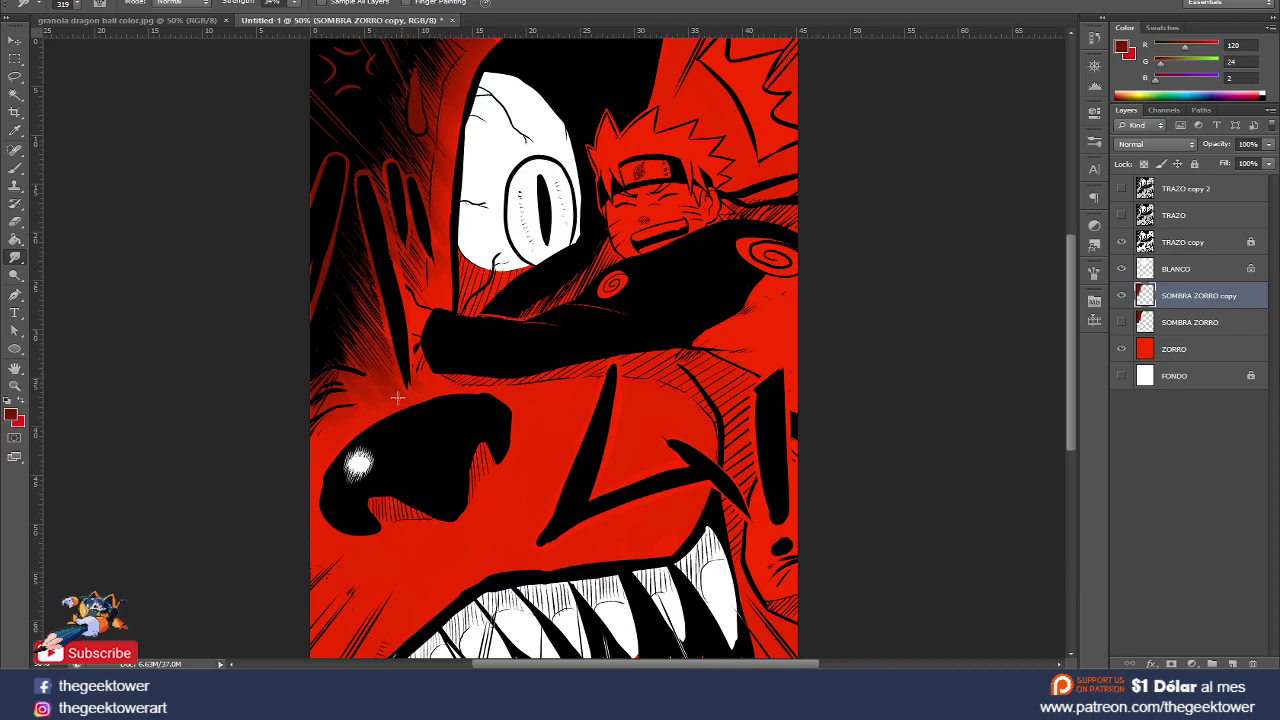
pyautogui.rightClick(519, 372)
pyautogui.scroll(-3, 600, 490)
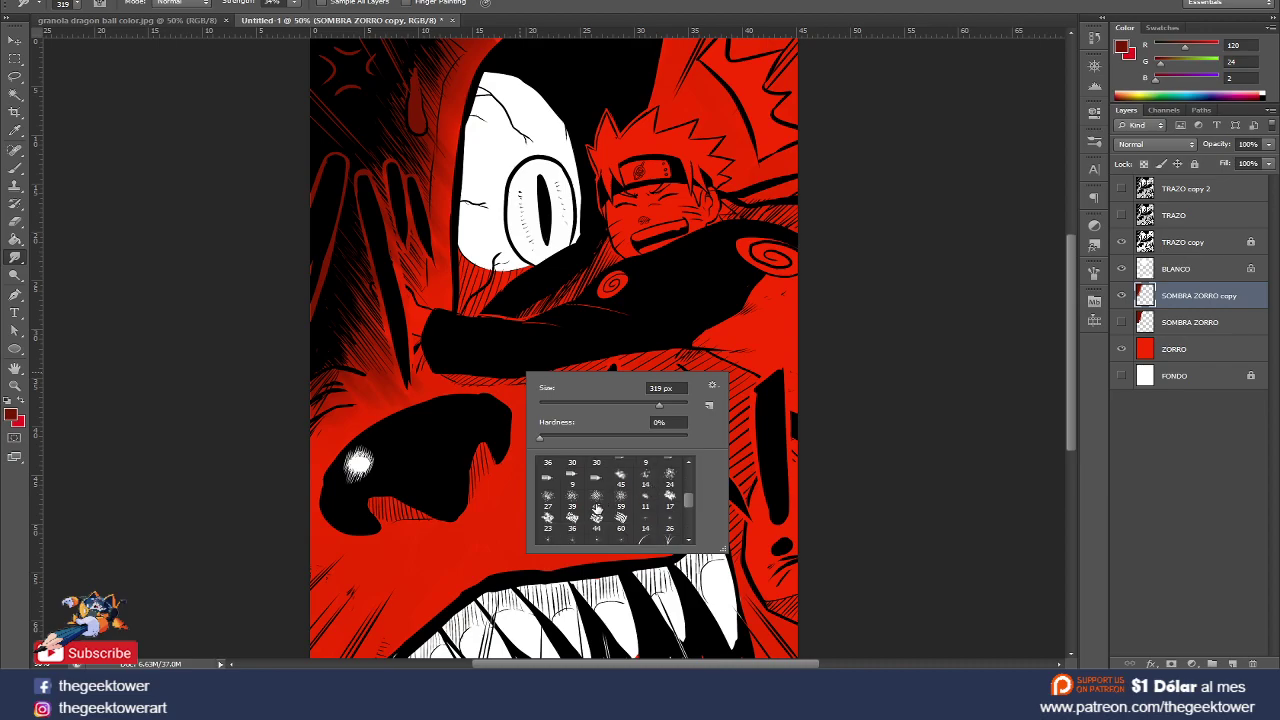
pyautogui.click(573, 501)
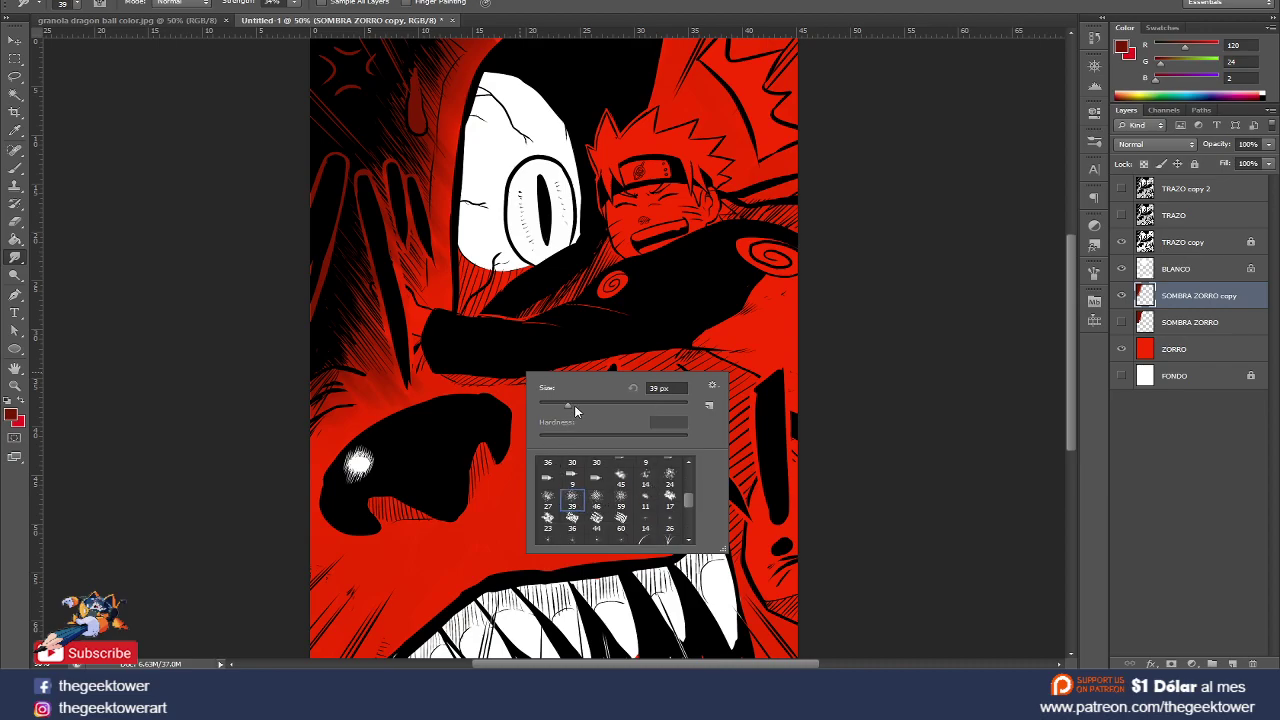
pyautogui.moveTo(574, 405); pyautogui.dragTo(609, 405)
pyautogui.click(521, 470)
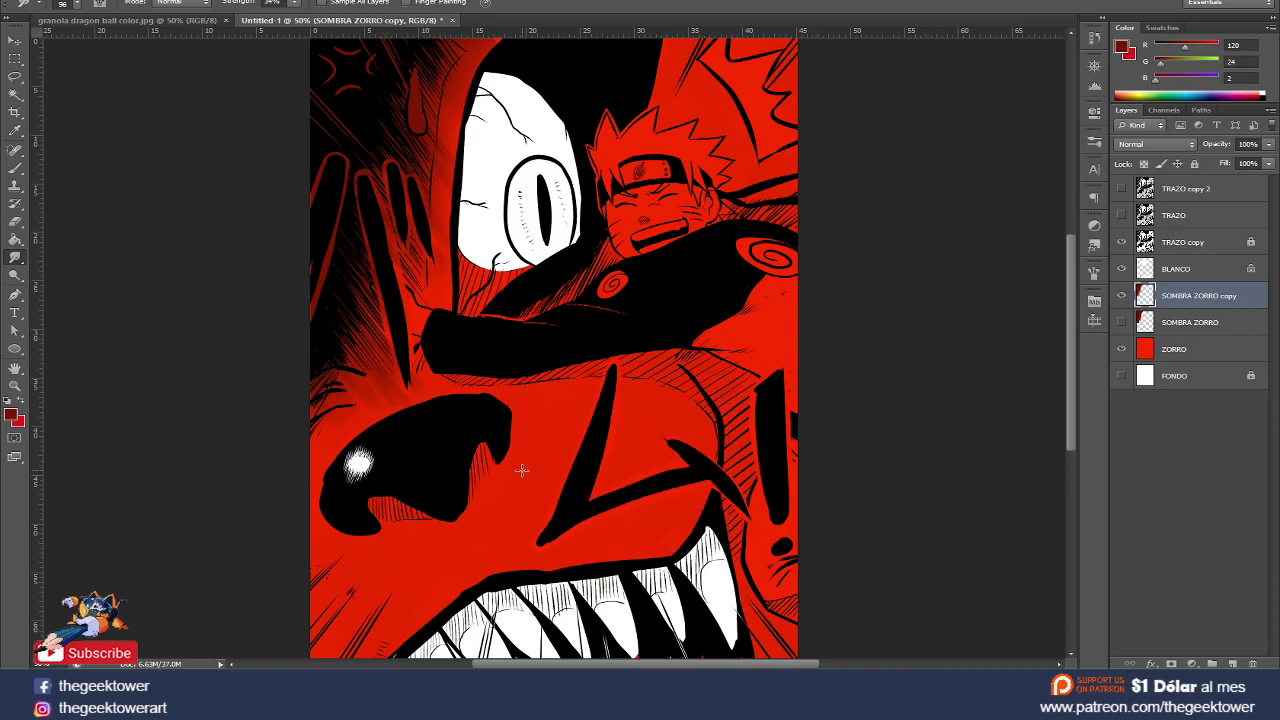
# - Pick the 39 px textured brush preset for painting
pyautogui.press('b')
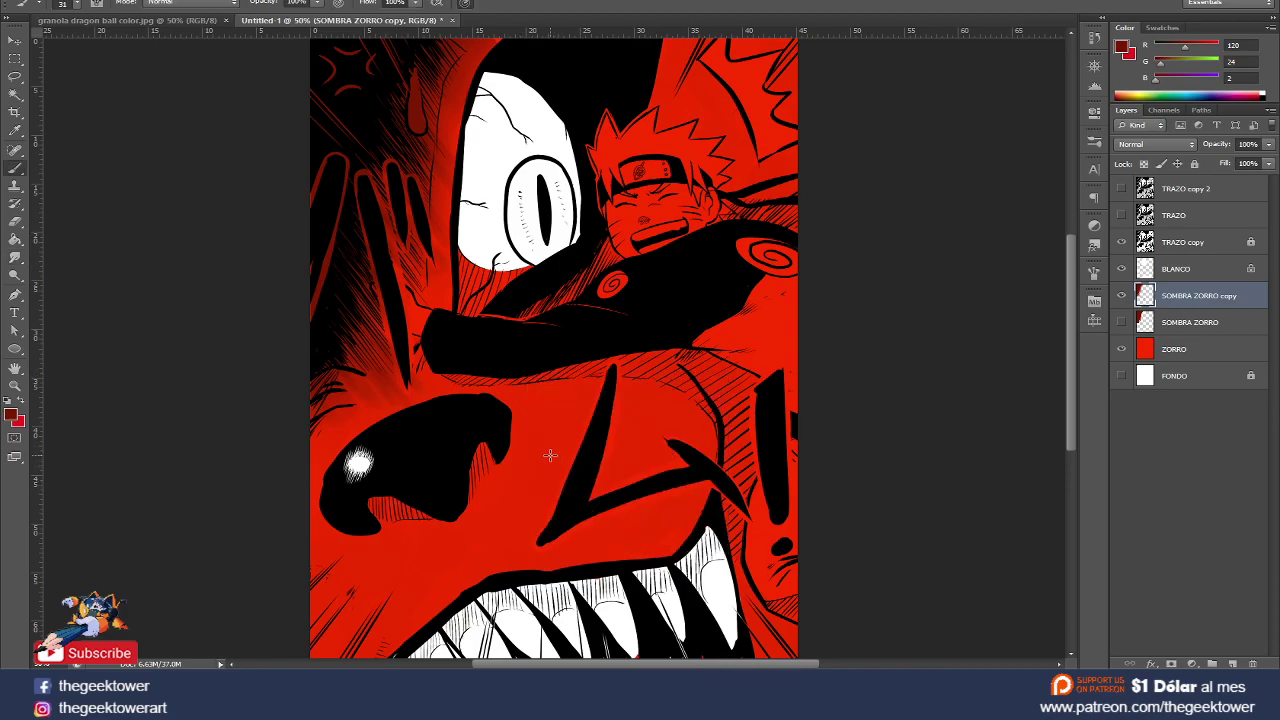
pyautogui.rightClick(535, 439)
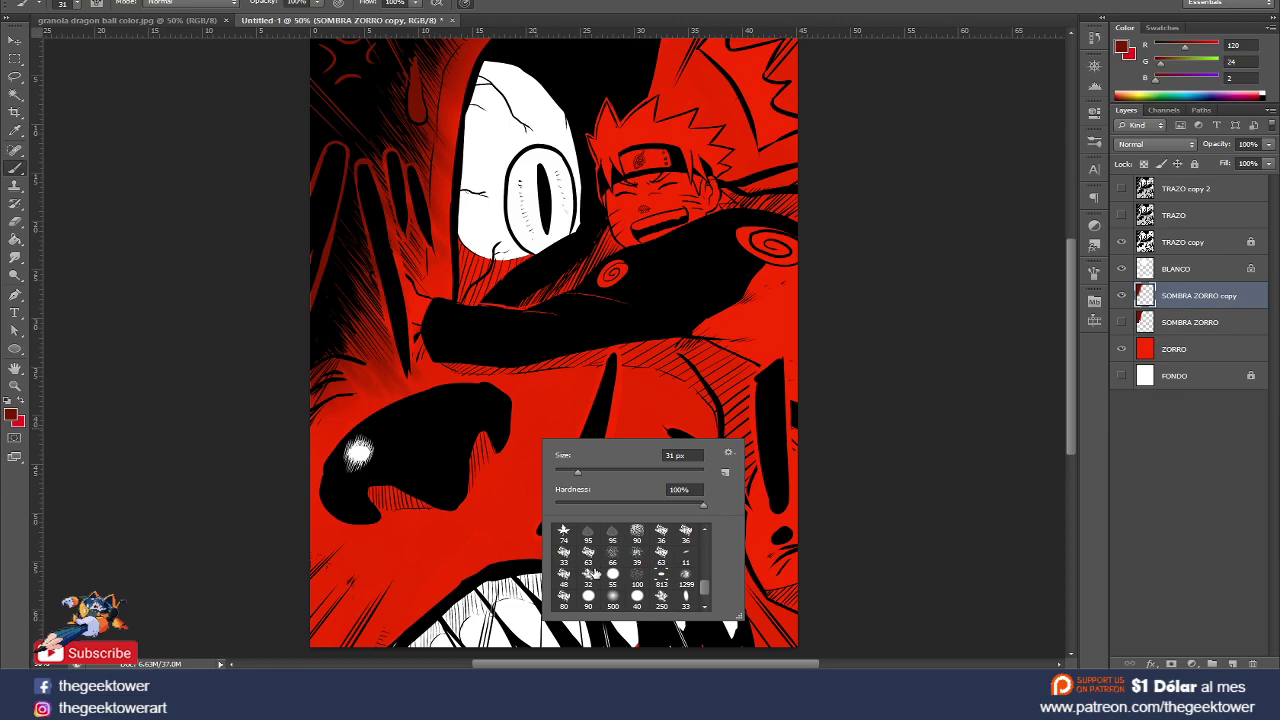
pyautogui.scroll(1, 588, 550)
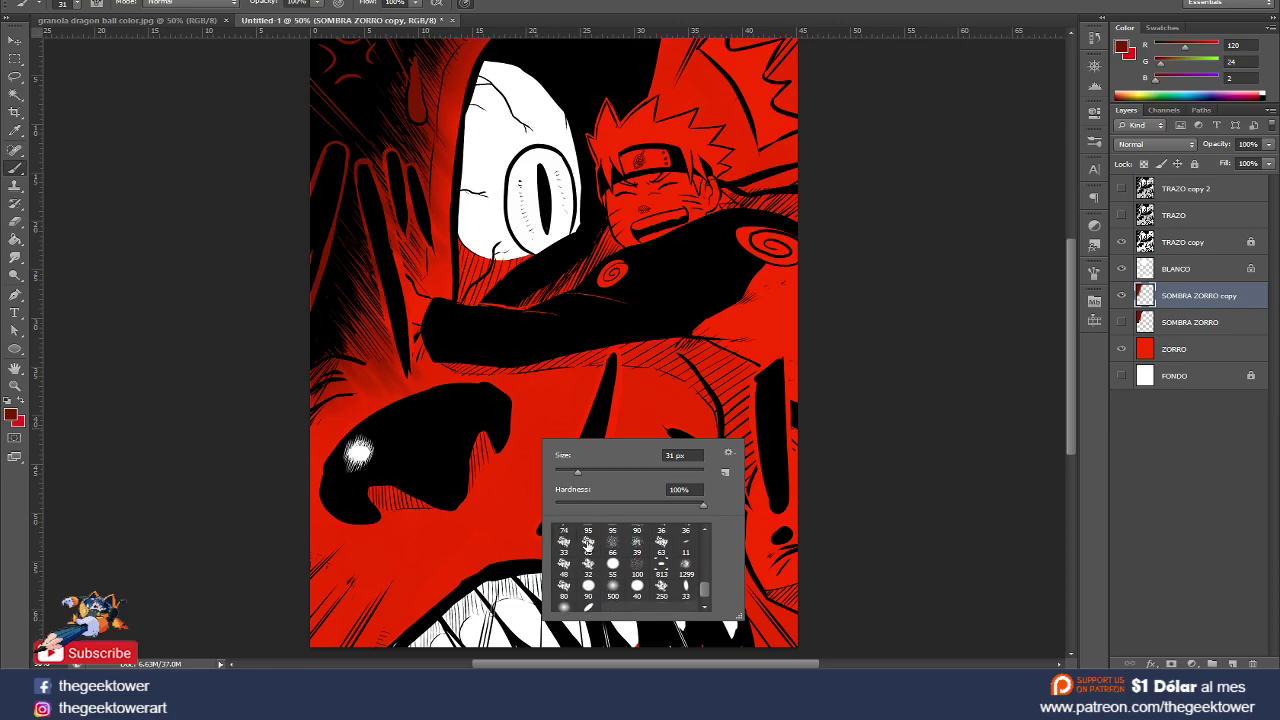
pyautogui.scroll(1, 590, 550)
pyautogui.scroll(1, 594, 560)
pyautogui.scroll(1, 597, 572)
pyautogui.scroll(1, 600, 580)
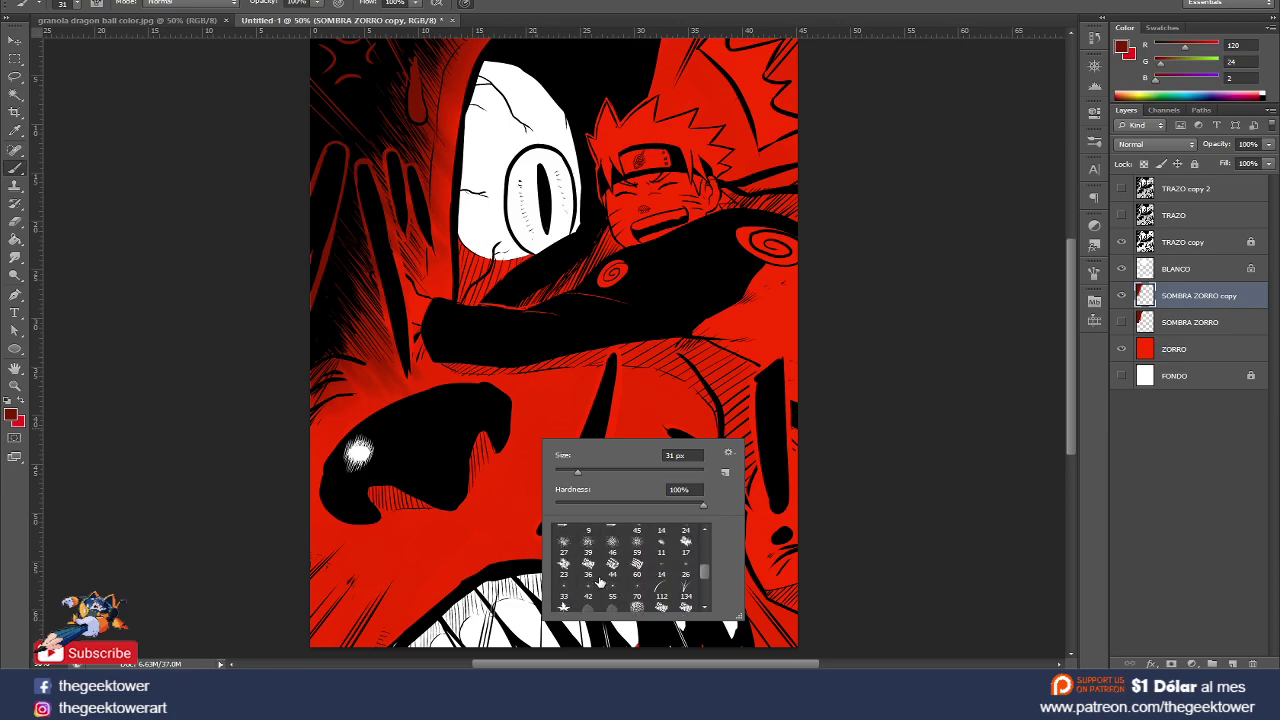
pyautogui.doubleClick(587, 550)
pyautogui.rightClick(528, 478)
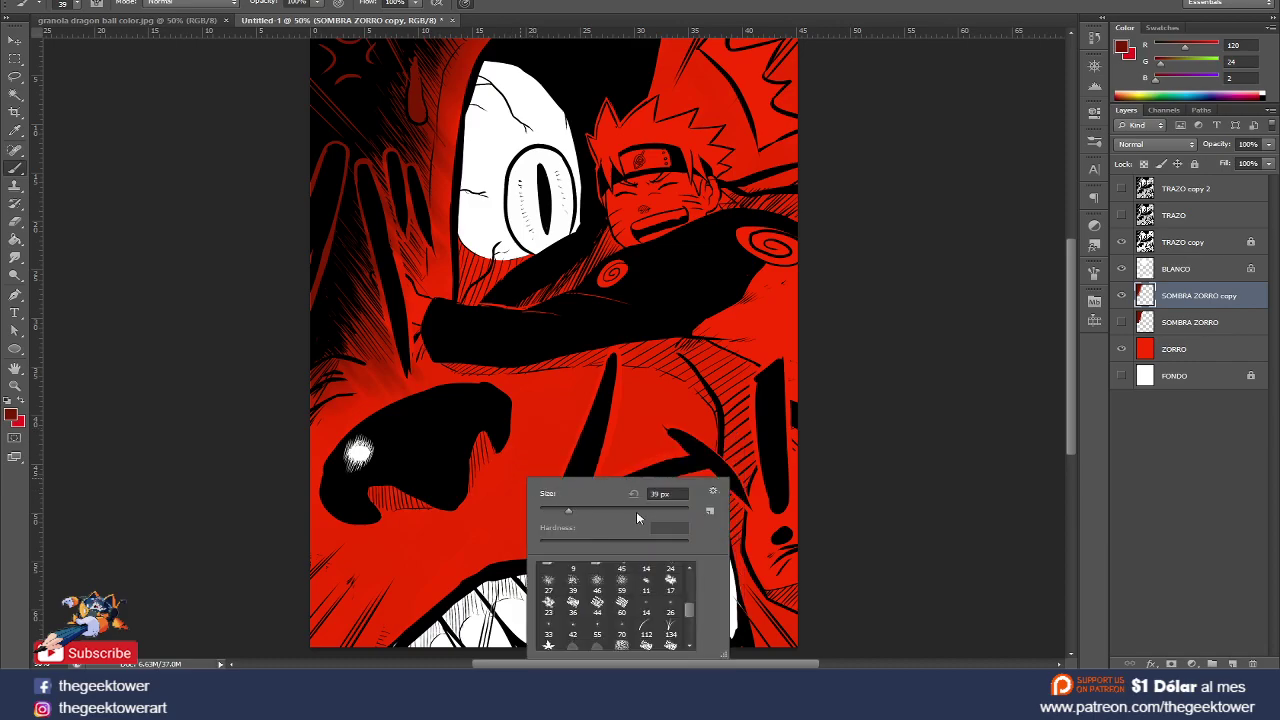
pyautogui.press('Return')
# - Try dark speckled dabs on the fox's muzzle, then undo them
pyautogui.click(622, 445)
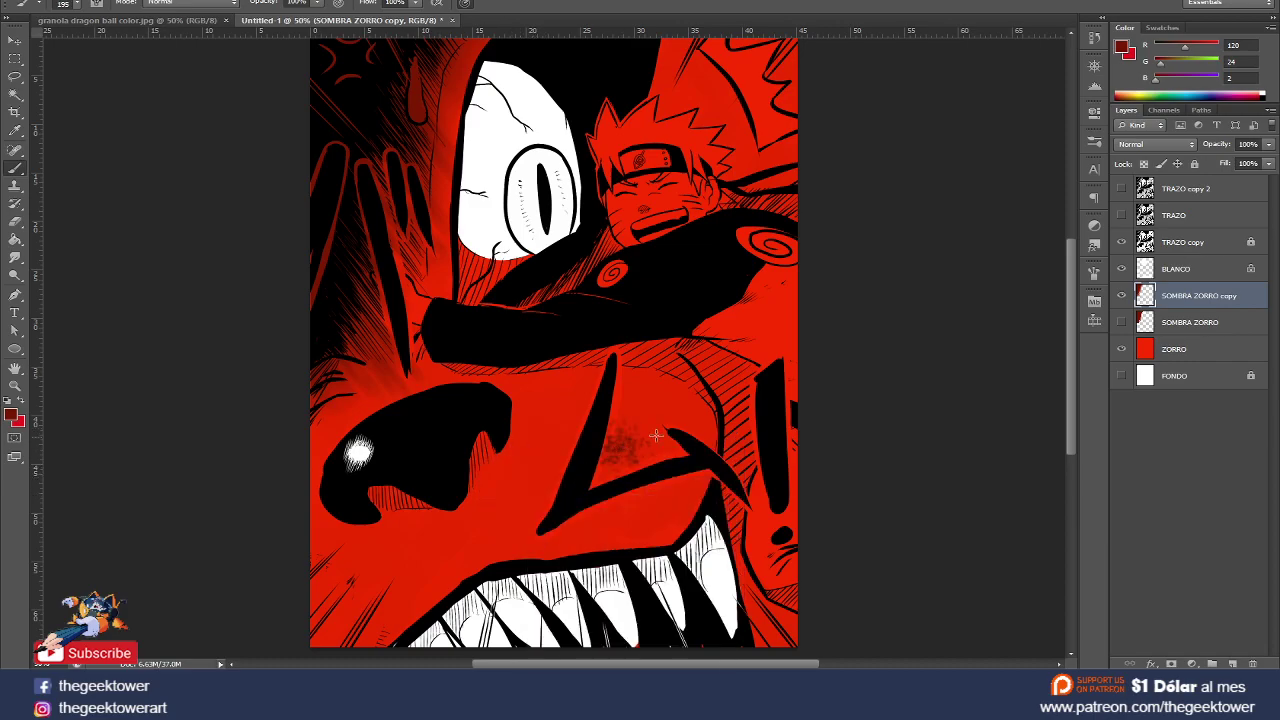
pyautogui.click(545, 445)
pyautogui.click(620, 442)
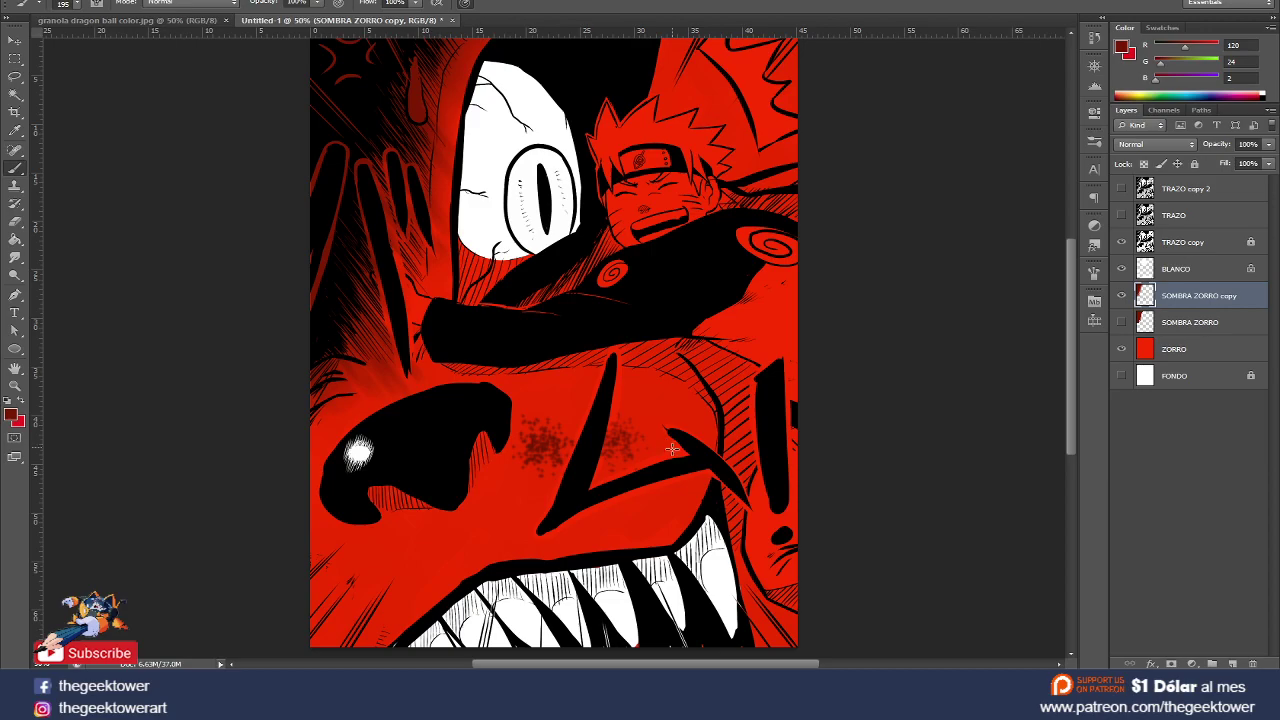
pyautogui.scroll(2, 544, 447)
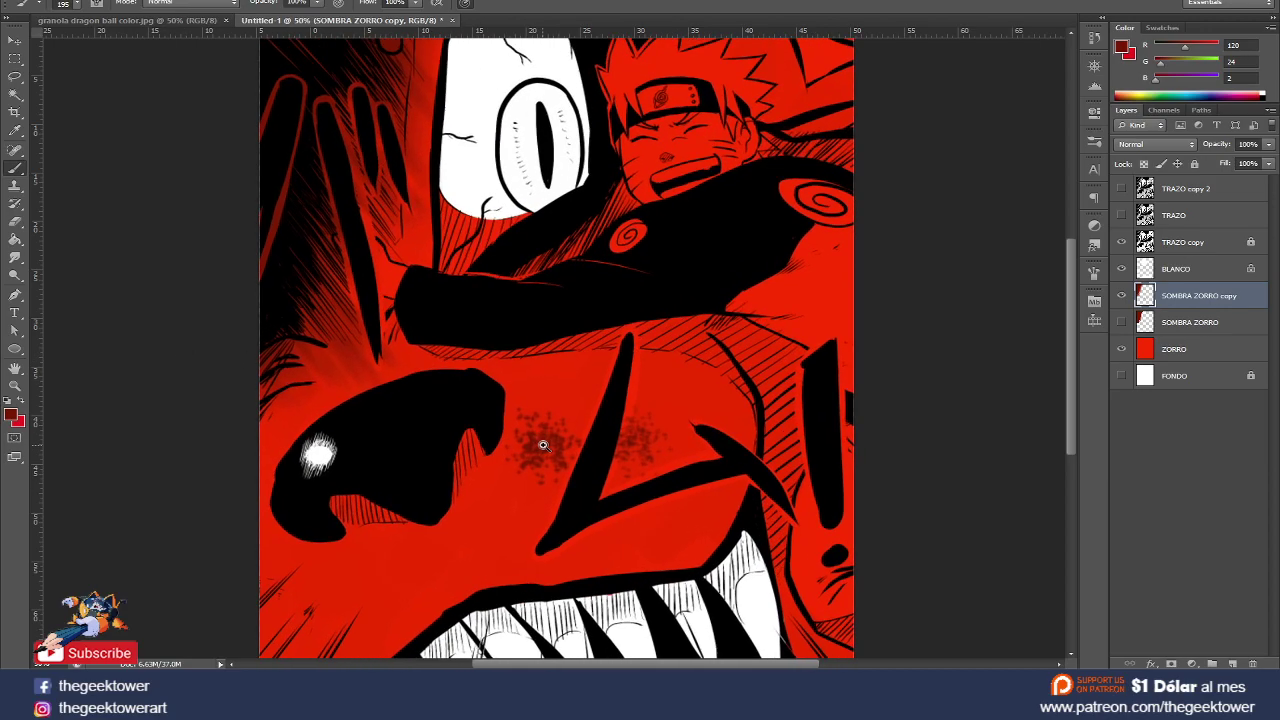
pyautogui.hotkey('ctrl', 'alt', 'z')
pyautogui.hotkey('ctrl', 'alt', 'z')
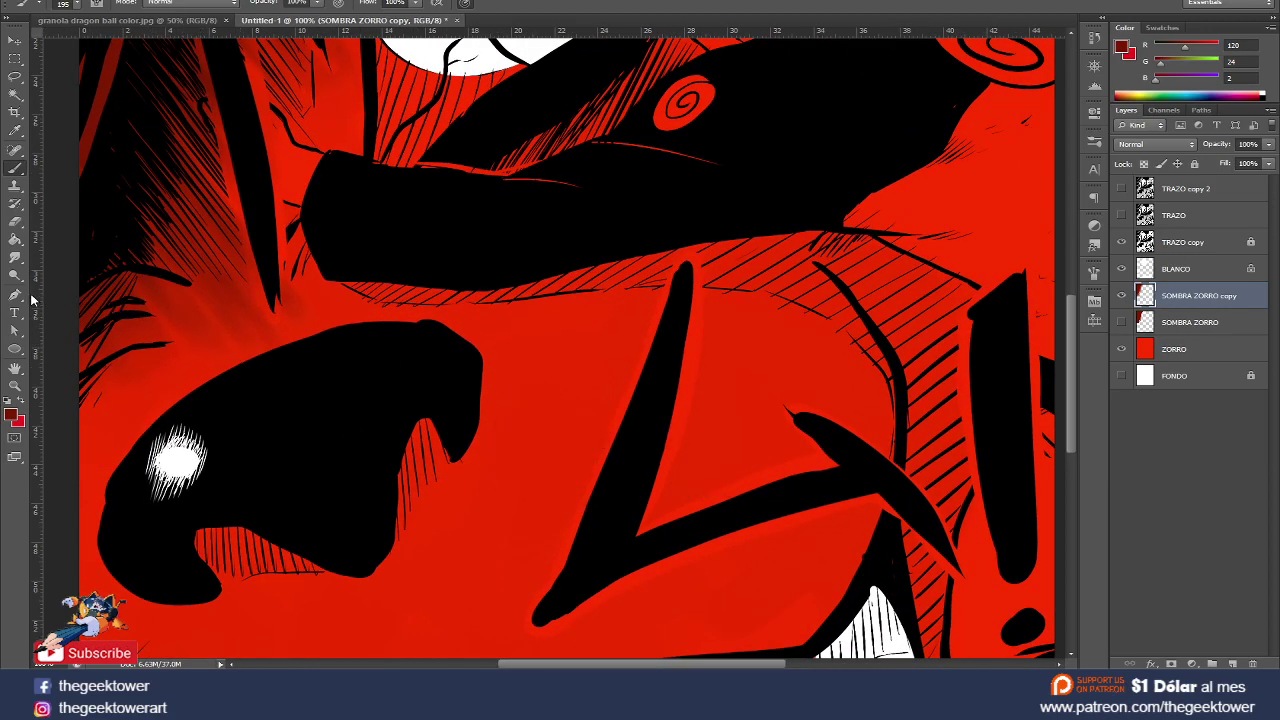
# - Switch to the Smudge tool using the 39 textured preset at 143 px
pyautogui.click(15, 257)
pyautogui.rightClick(512, 331)
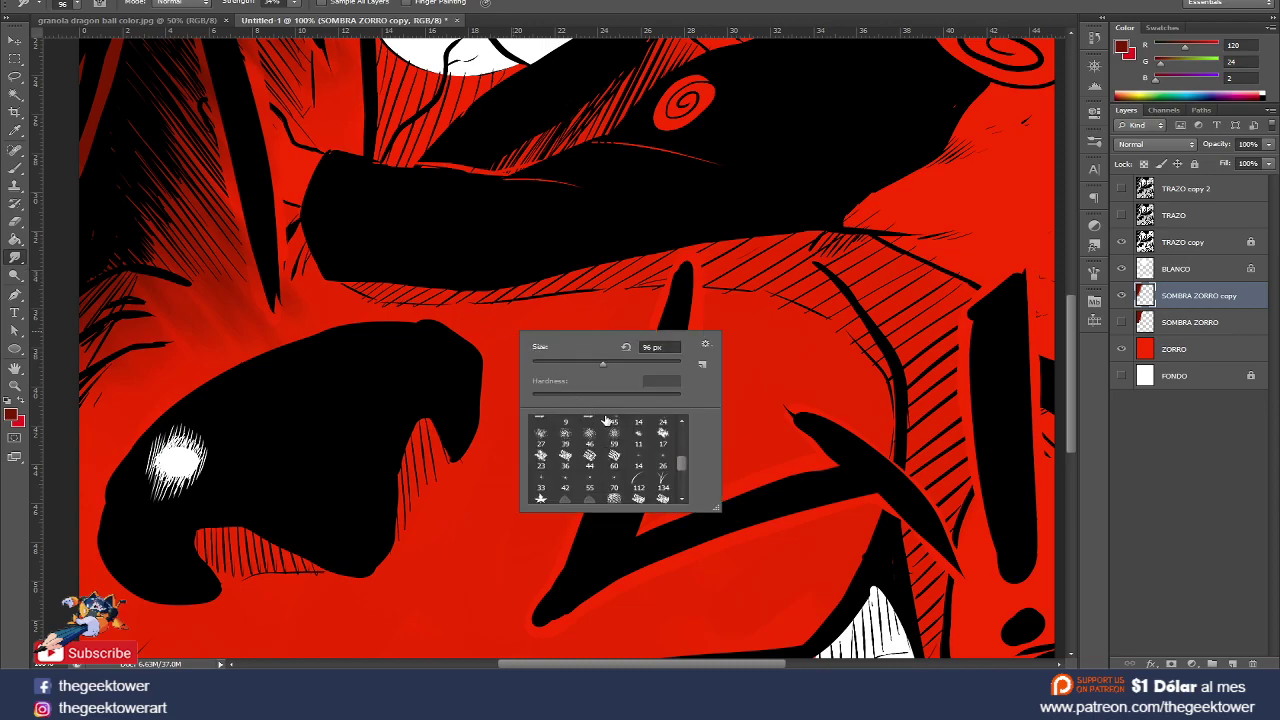
pyautogui.click(565, 438)
pyautogui.moveTo(545, 347); pyautogui.dragTo(572, 350)
pyautogui.press('Return')
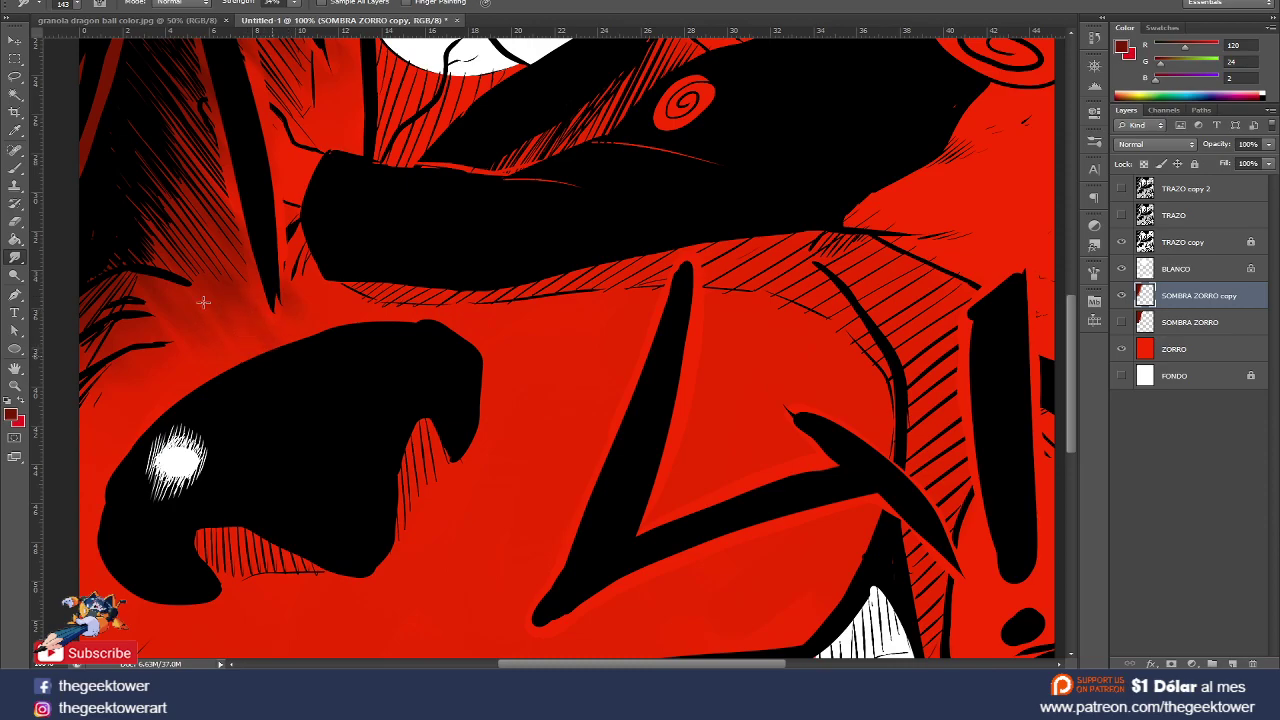
# - Zoom out from the shaded area to view the whole panel
pyautogui.scroll(2, 204, 295)
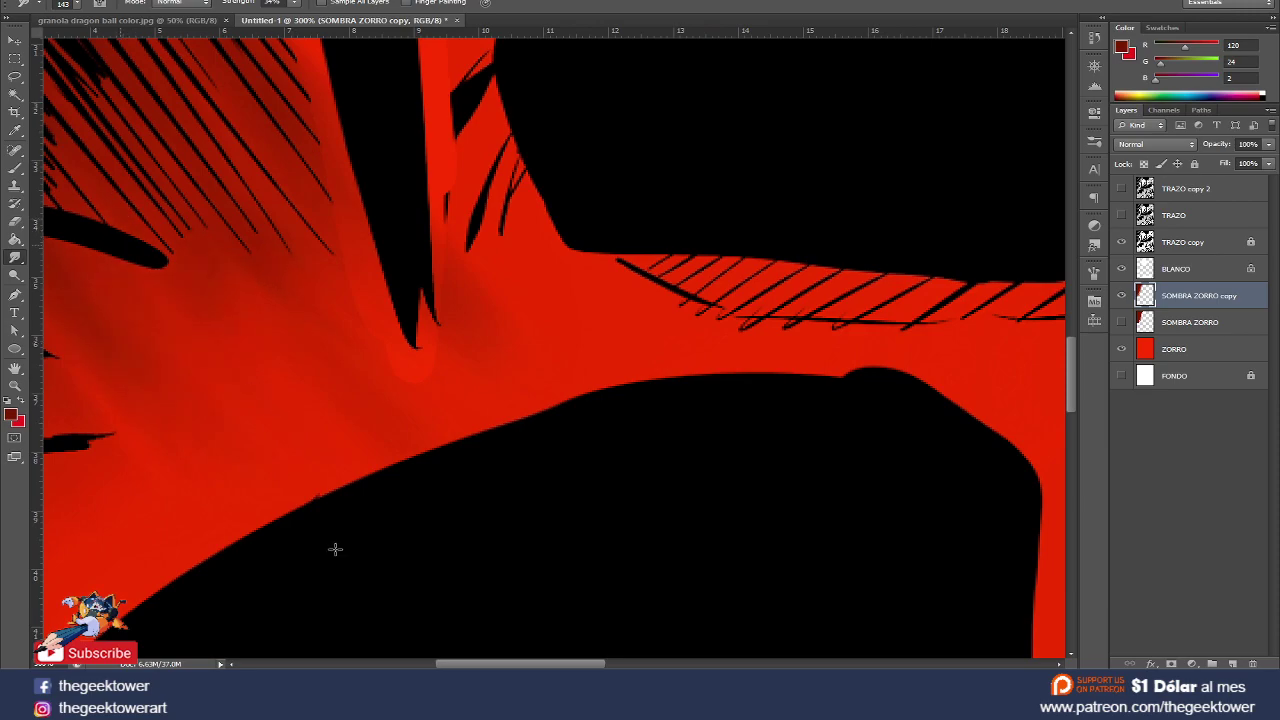
pyautogui.keyDown('alt'); pyautogui.click(317, 332); pyautogui.keyUp('alt')
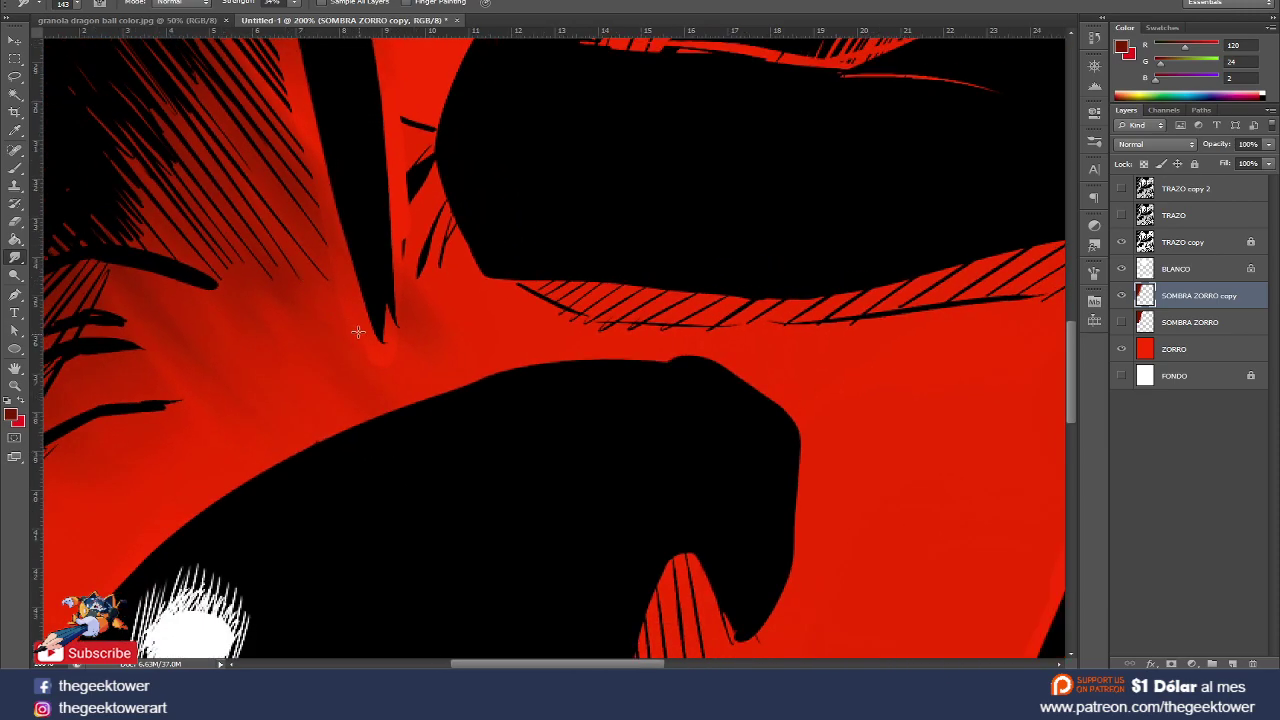
pyautogui.moveTo(279, 190); pyautogui.dragTo(508, 383)
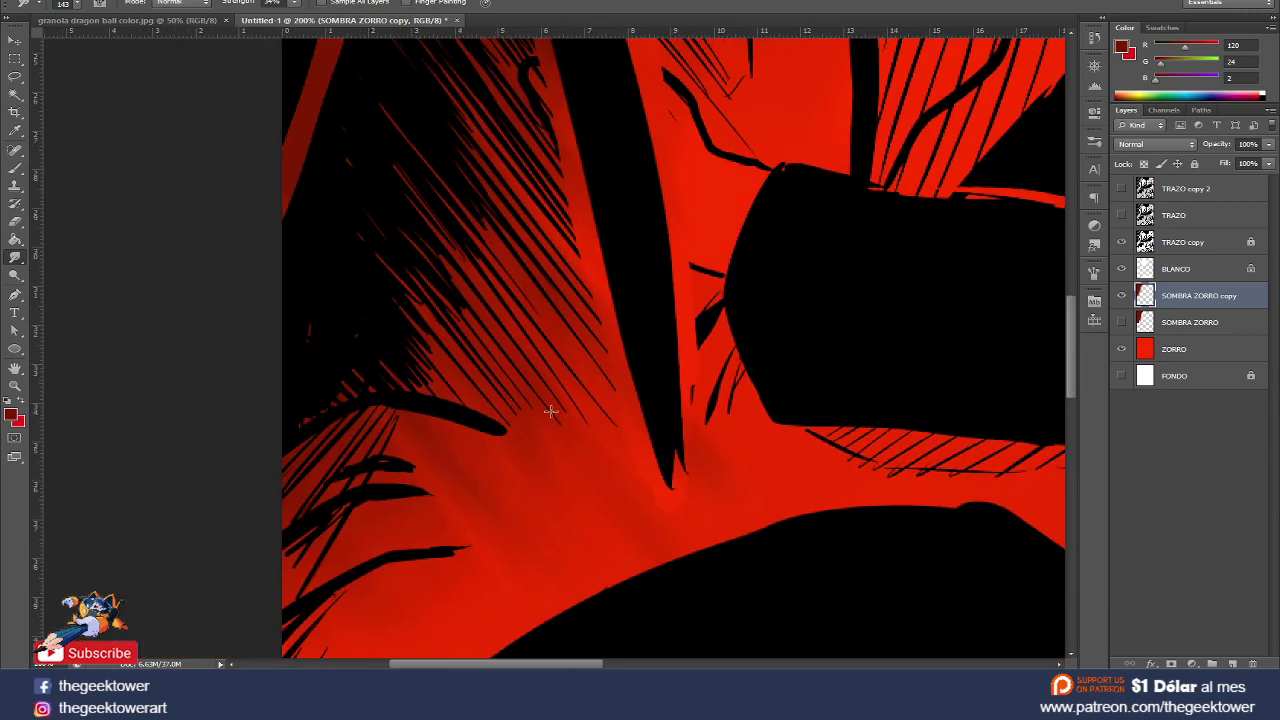
pyautogui.keyDown('alt'); pyautogui.click(427, 314); pyautogui.keyUp('alt')
pyautogui.keyDown('alt'); pyautogui.click(435, 303); pyautogui.keyUp('alt')
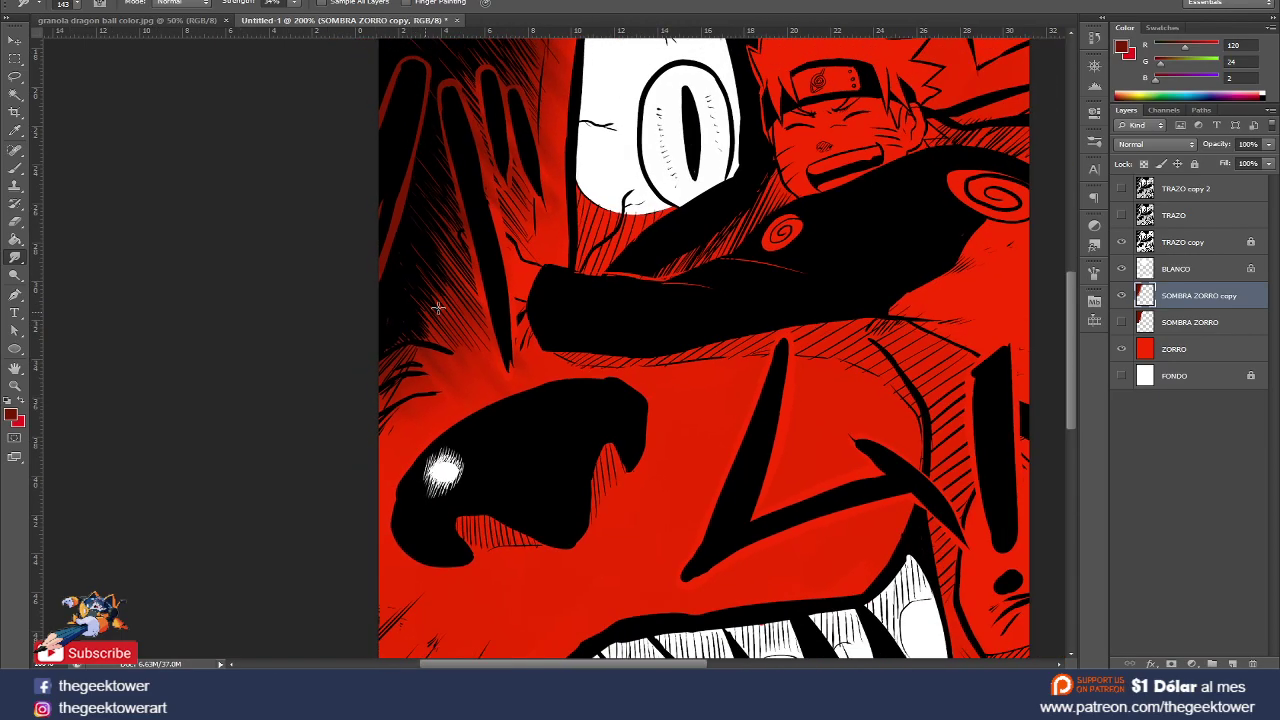
pyautogui.keyDown('alt'); pyautogui.click(480, 265); pyautogui.keyUp('alt')
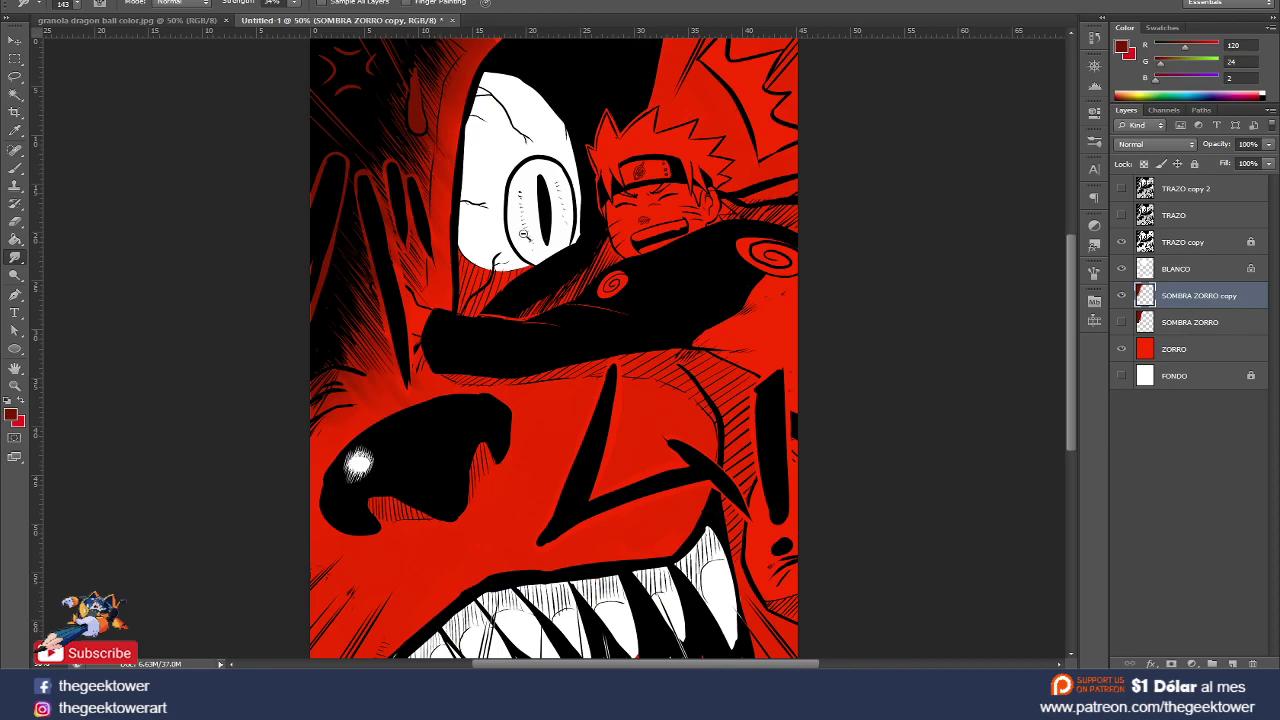
pyautogui.hotkey('ctrl', '-')
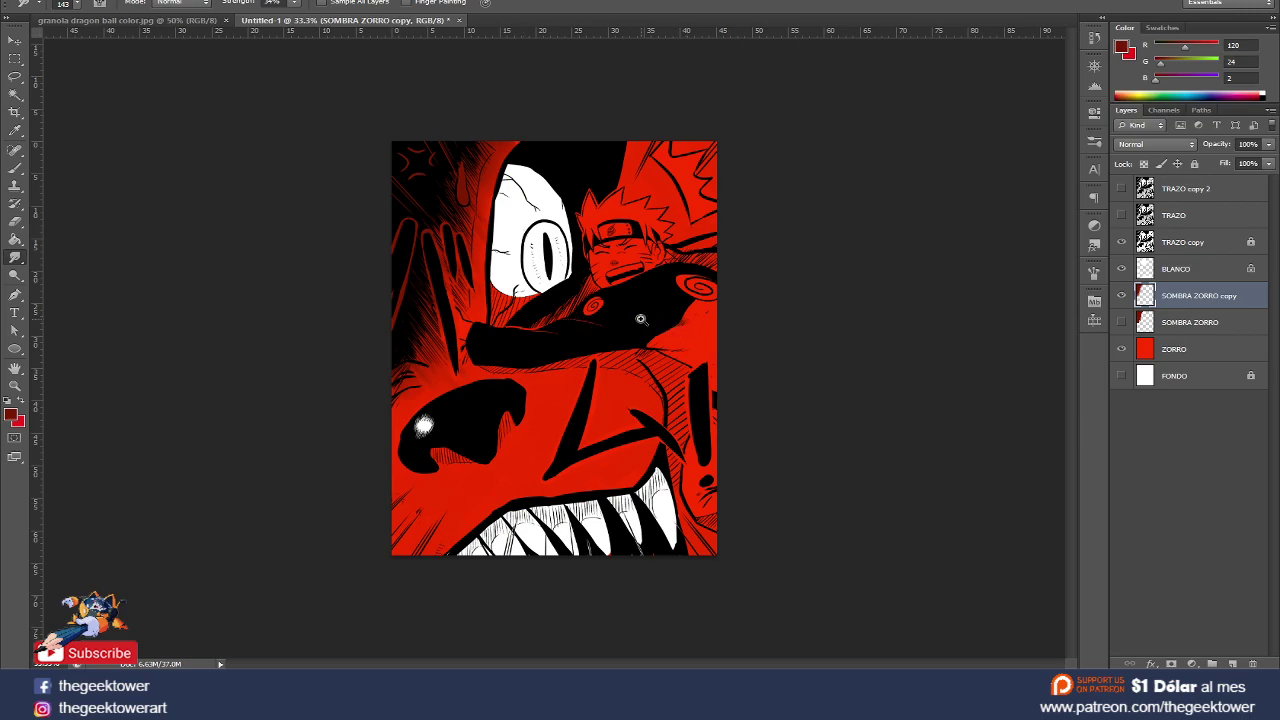
# - Add a new empty layer above the TRAZO copy line art
pyautogui.scroll(2, 642, 285)
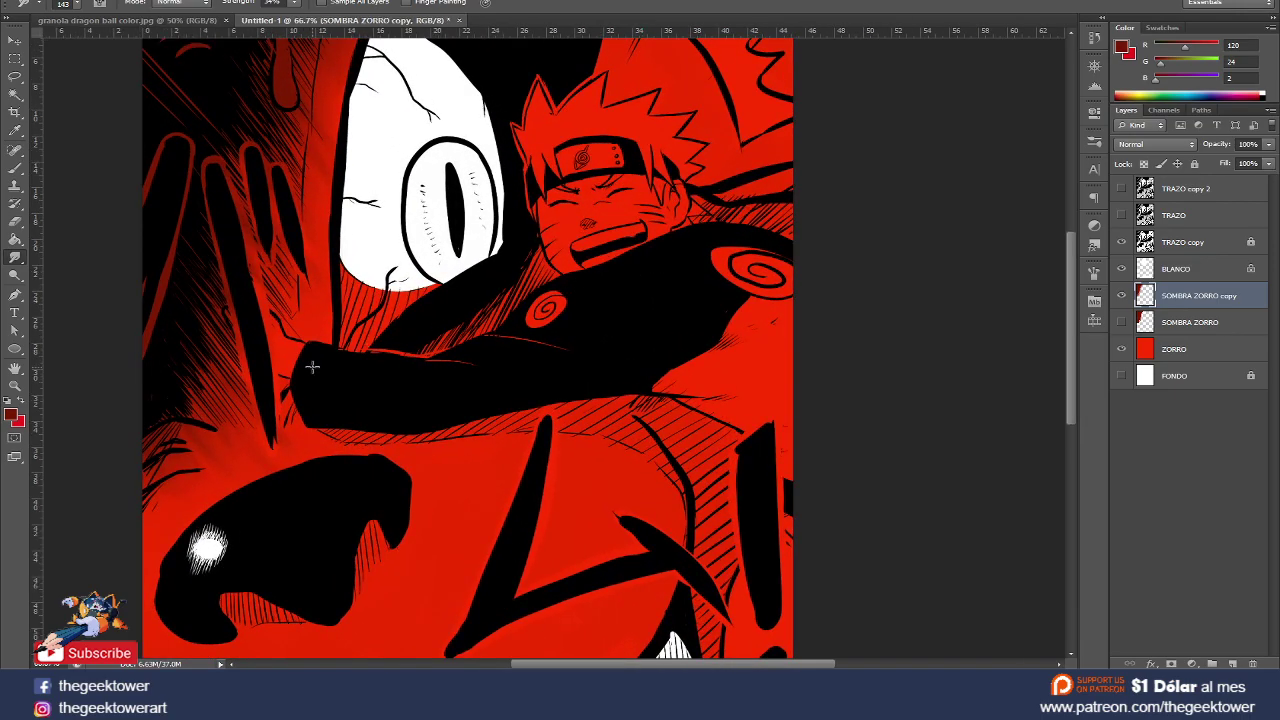
pyautogui.press('p')
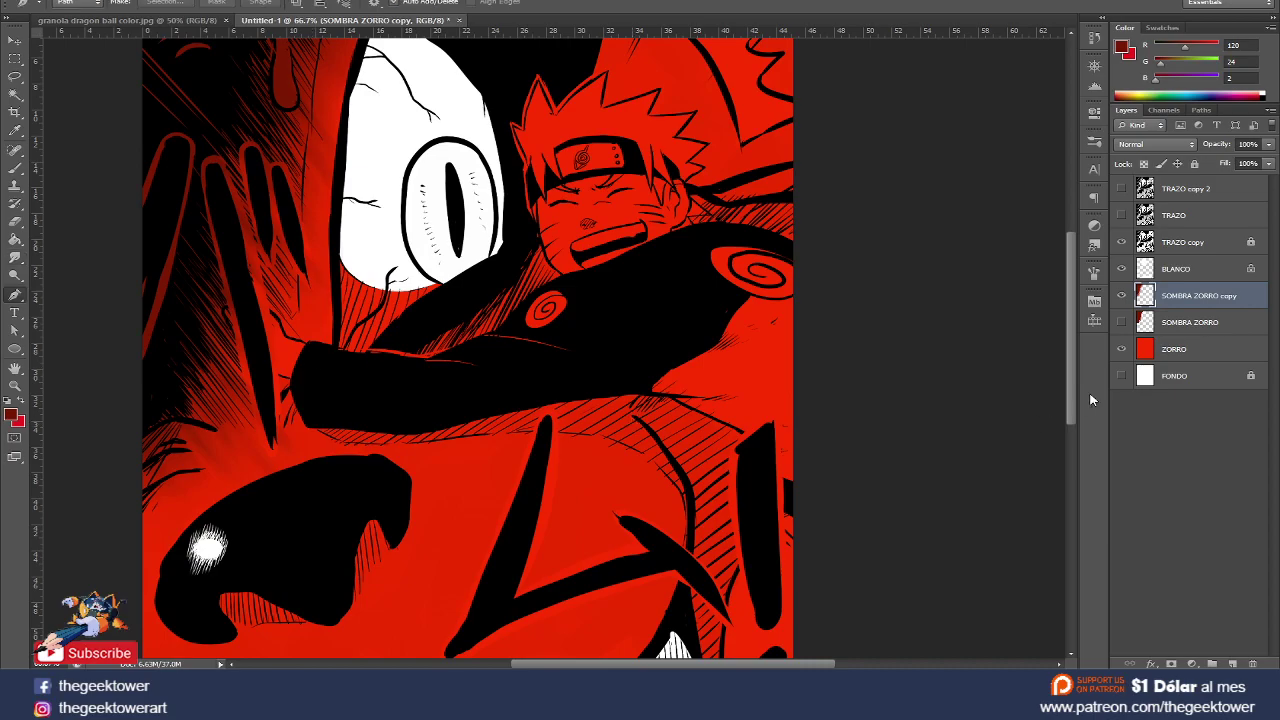
pyautogui.click(1168, 248)
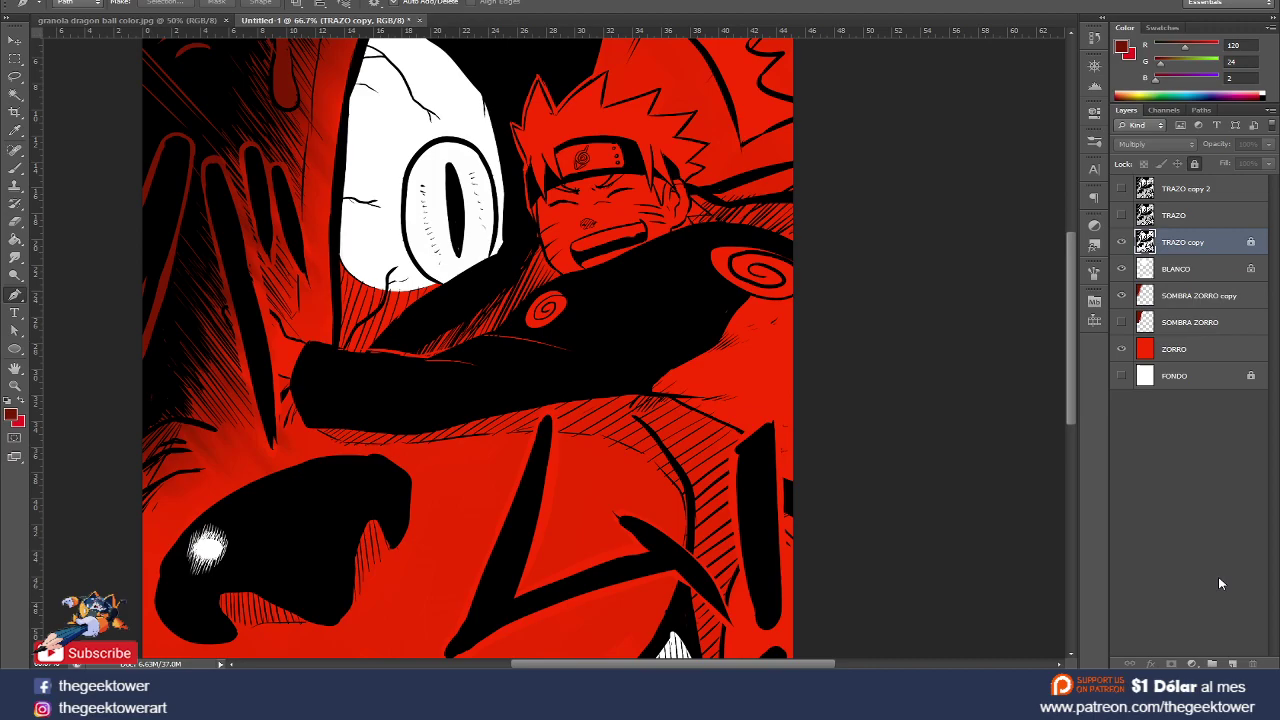
pyautogui.click(1232, 664)
# - Reset the Brush to default black and white, then edit the foreground colour
pyautogui.press('b')
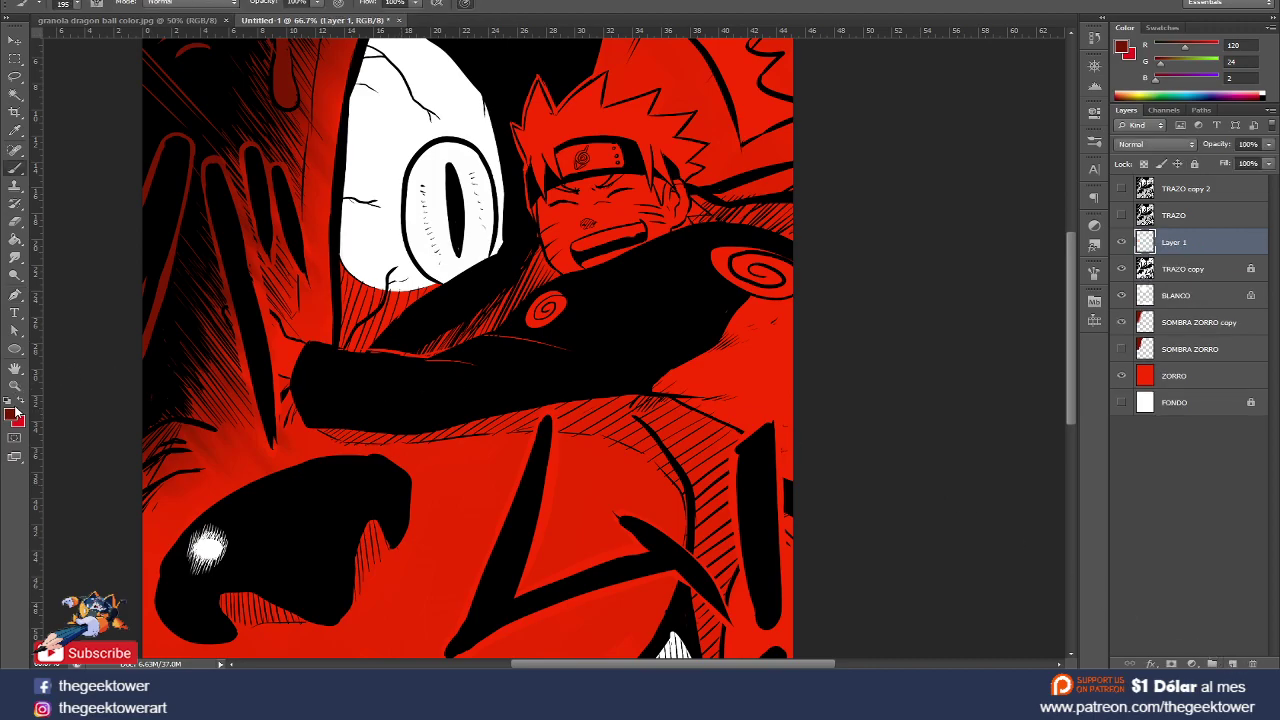
pyautogui.click(8, 400)
pyautogui.click(12, 410)
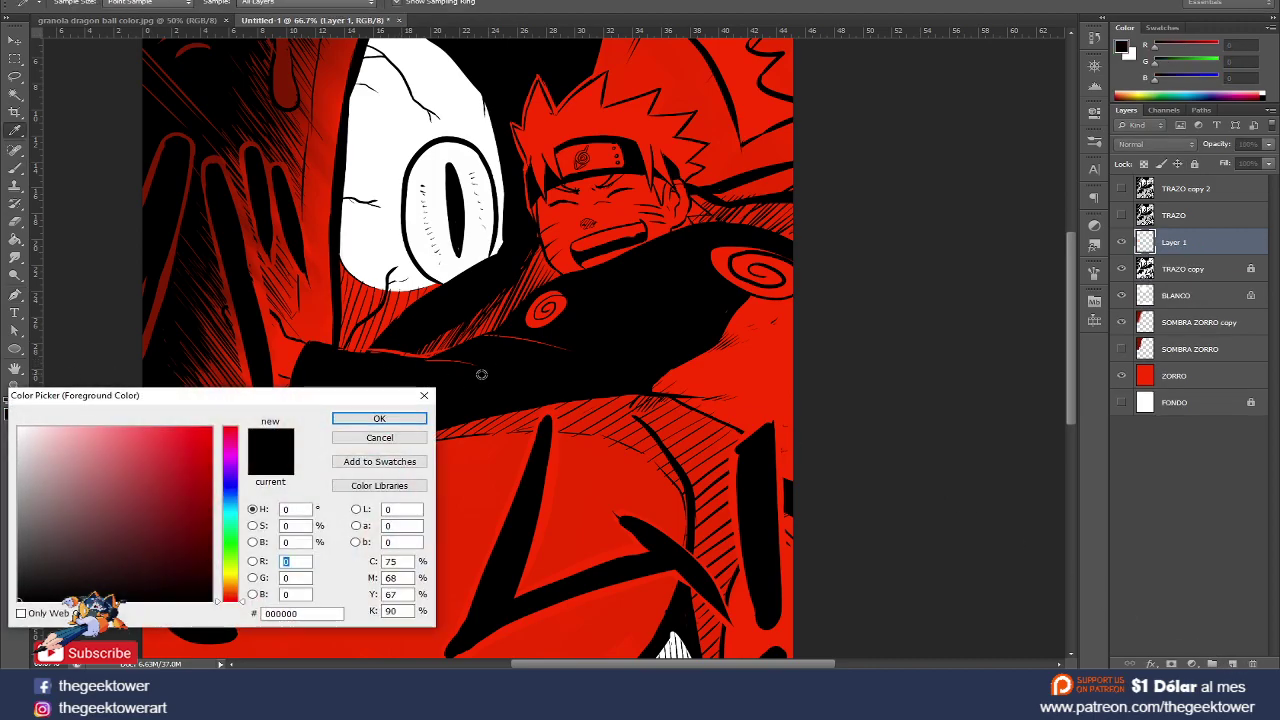
# - Set the foreground colour to dark blue-grey #35393f
pyautogui.moveTo(86, 520)
pyautogui.mouseDown()
pyautogui.moveTo(18, 578)
pyautogui.moveTo(12, 563)
pyautogui.mouseUp()
pyautogui.moveTo(236, 509); pyautogui.dragTo(236, 494)
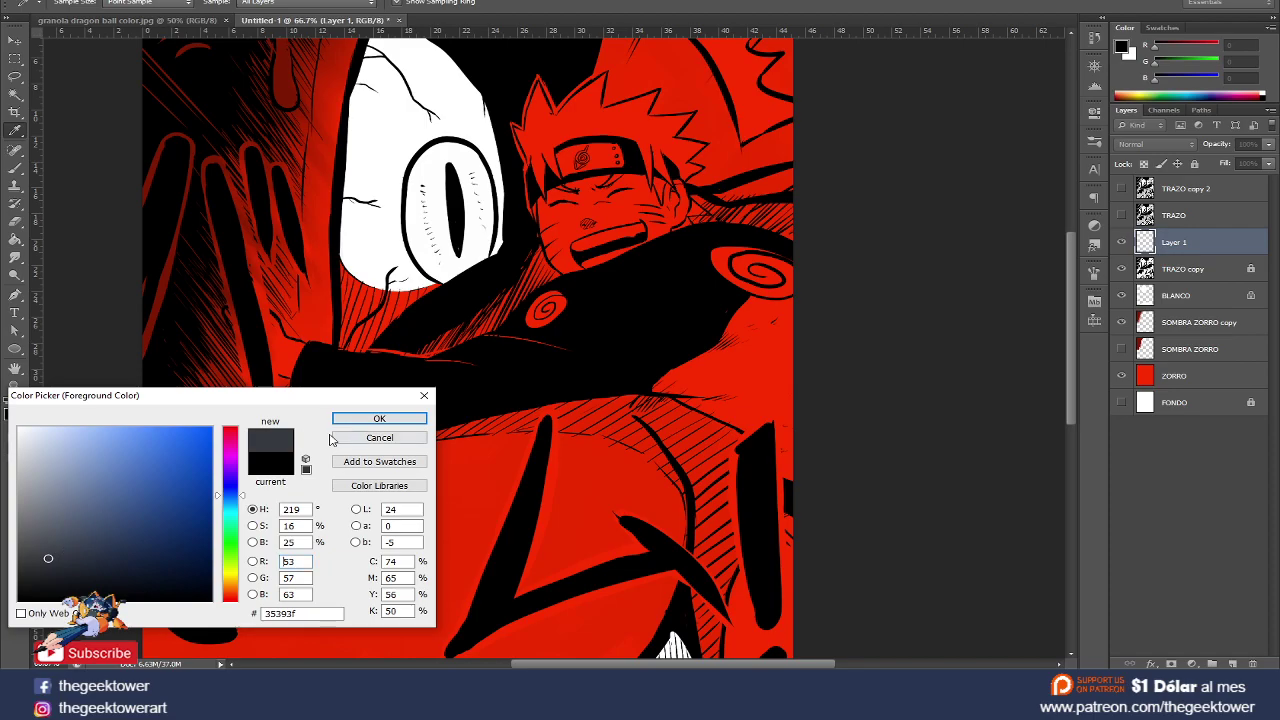
pyautogui.click(379, 418)
# - Paint a broad grey band over Naruto's shoulder and arm with a 195 px hard round brush
pyautogui.press('b')
pyautogui.rightClick(605, 350)
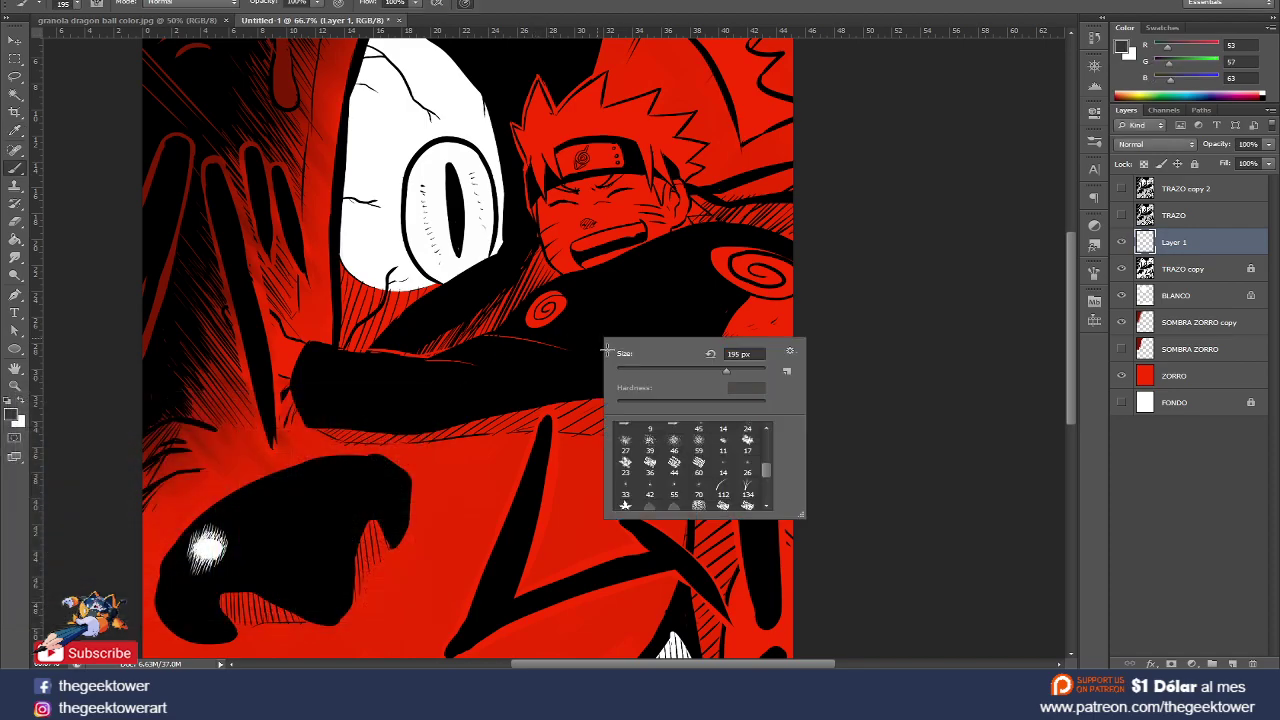
pyautogui.scroll(3, 765, 449)
pyautogui.click(650, 432)
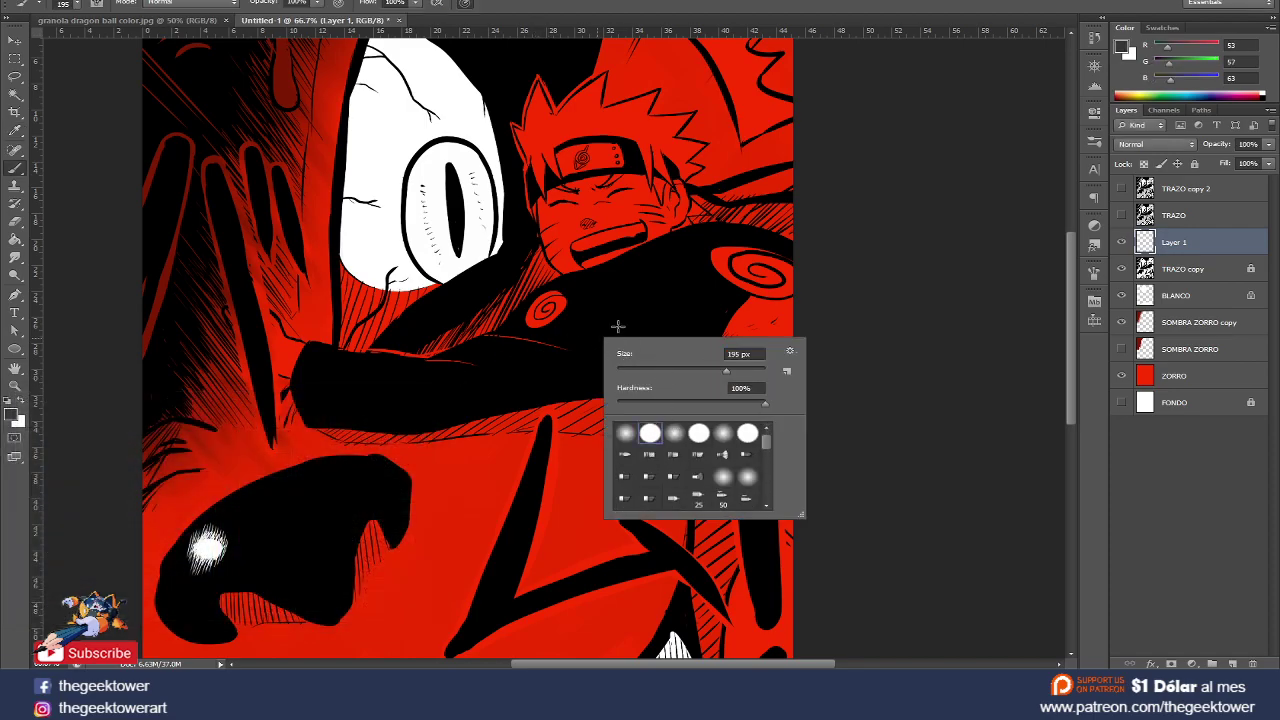
pyautogui.moveTo(614, 329); pyautogui.dragTo(651, 346)
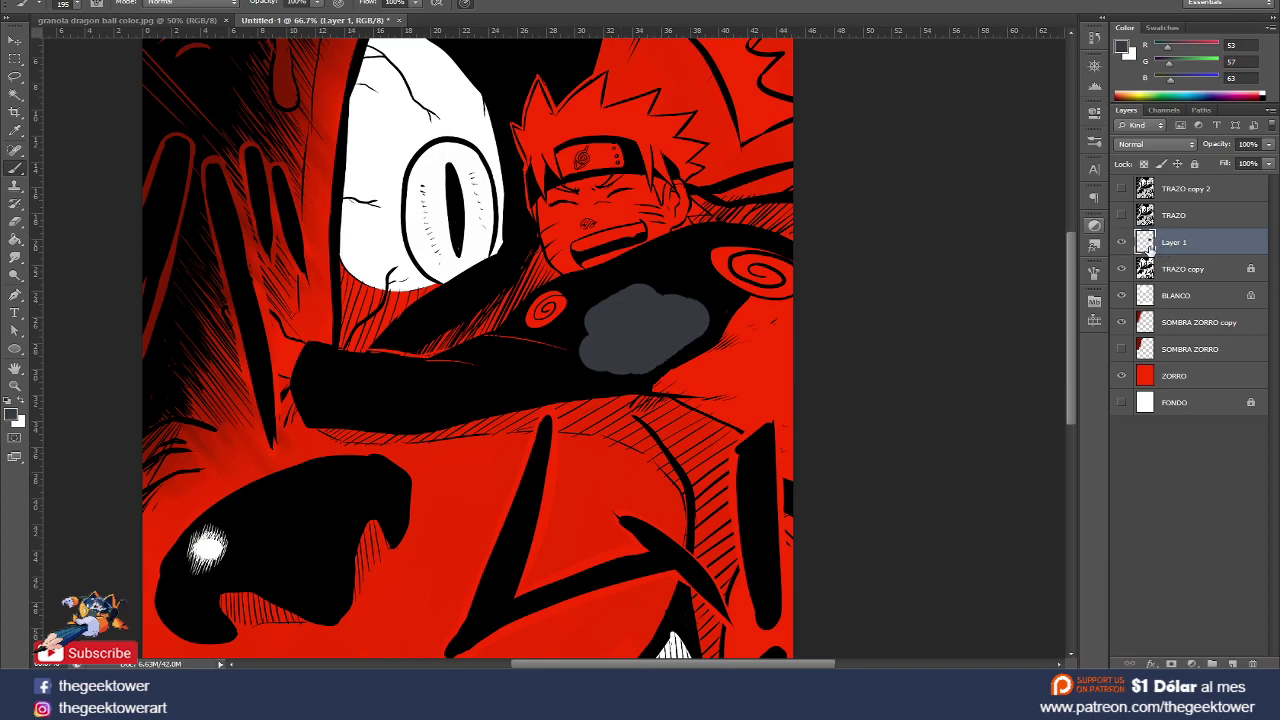
pyautogui.moveTo(1157, 243)
pyautogui.mouseDown()
pyautogui.moveTo(1148, 270)
pyautogui.moveTo(1160, 240)
pyautogui.mouseUp()
pyautogui.moveTo(680, 329)
pyautogui.mouseDown()
pyautogui.moveTo(691, 294)
pyautogui.moveTo(765, 268)
pyautogui.moveTo(714, 237)
pyautogui.moveTo(494, 334)
pyautogui.moveTo(663, 254)
pyautogui.moveTo(580, 380)
pyautogui.moveTo(680, 360)
pyautogui.moveTo(477, 357)
pyautogui.moveTo(380, 420)
pyautogui.moveTo(323, 414)
pyautogui.moveTo(300, 380)
pyautogui.moveTo(315, 371)
pyautogui.moveTo(280, 380)
pyautogui.moveTo(439, 363)
pyautogui.mouseUp()
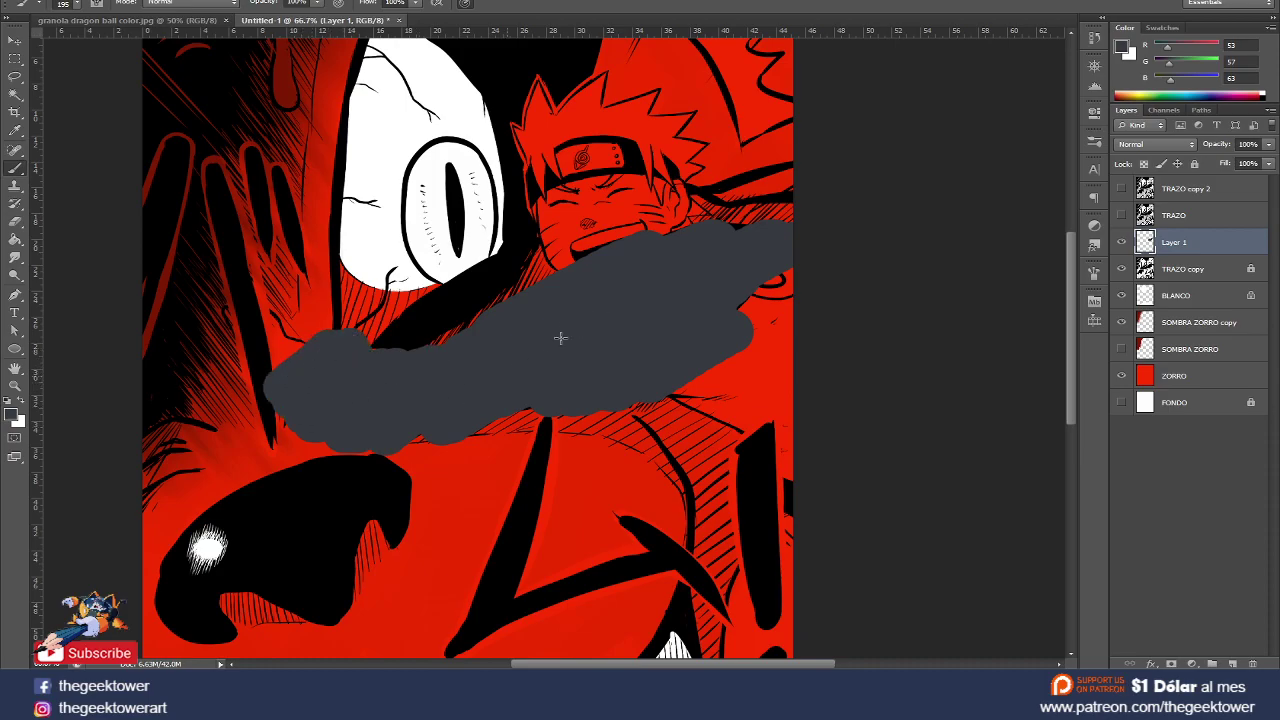
pyautogui.moveTo(697, 253); pyautogui.dragTo(775, 208)
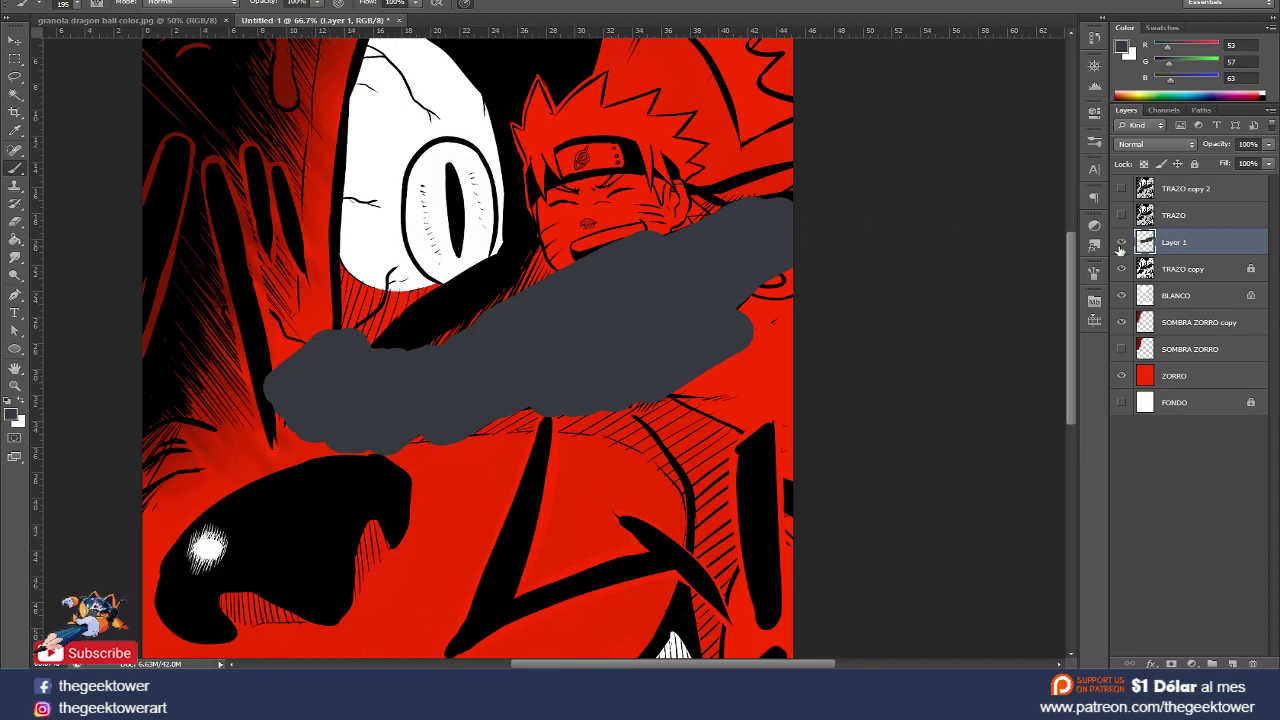
# - Hide Layer 1's grey paint and zoom to 300% with the Pen tool
pyautogui.click(1121, 243)
pyautogui.click(1122, 243)
pyautogui.click(1121, 243)
pyautogui.press('p')
pyautogui.scroll(1, 332, 350)
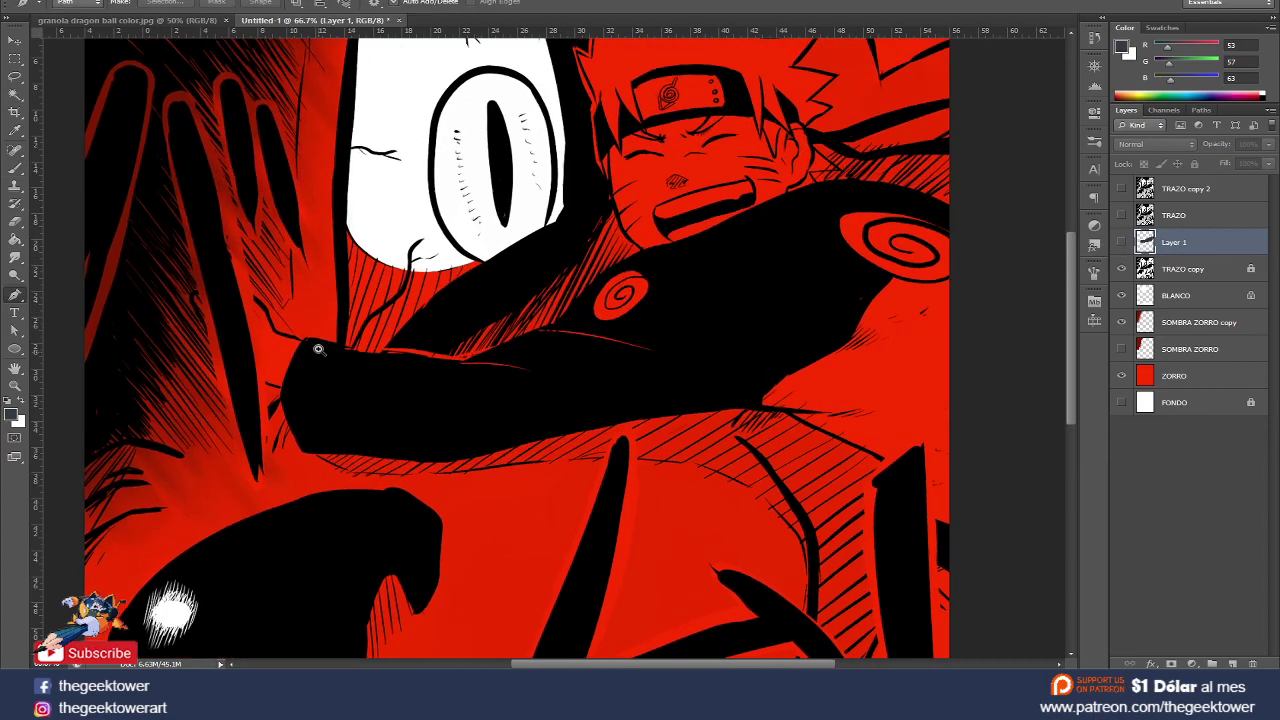
pyautogui.scroll(2, 320, 340)
# - Trace a pen path along the arm's upper edge, then show Layer 1 again
pyautogui.moveTo(291, 318); pyautogui.dragTo(342, 327)
pyautogui.moveTo(405, 354); pyautogui.dragTo(420, 360)
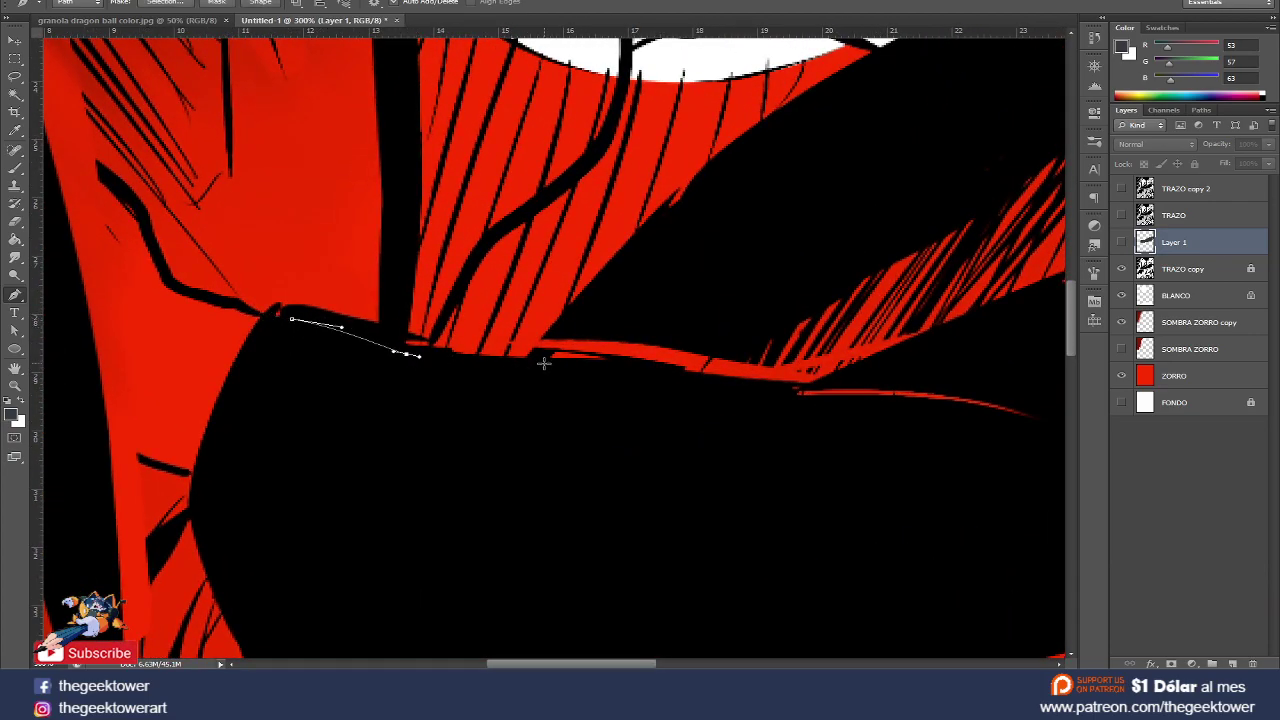
pyautogui.moveTo(547, 366); pyautogui.dragTo(570, 368)
pyautogui.moveTo(691, 378); pyautogui.dragTo(714, 388)
pyautogui.click(779, 393)
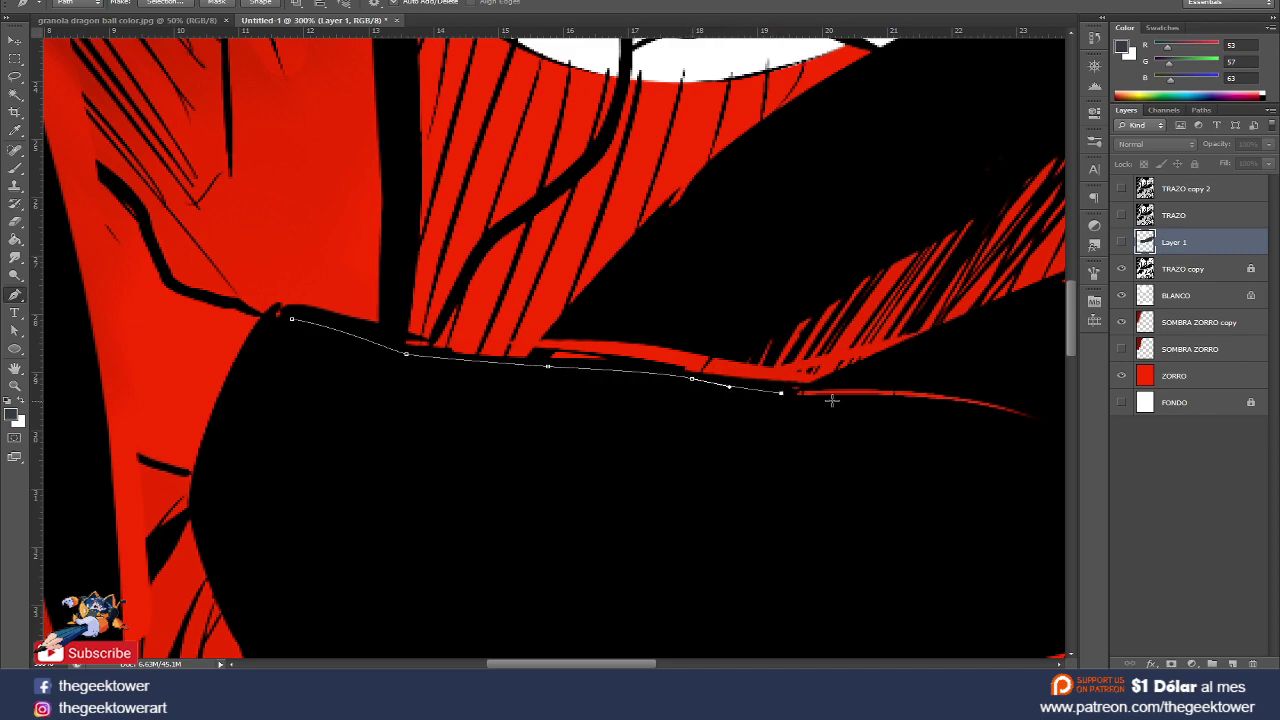
pyautogui.click(890, 405)
pyautogui.click(1020, 414)
pyautogui.scroll(-2, 1020, 414)
pyautogui.scroll(-1, 1020, 414)
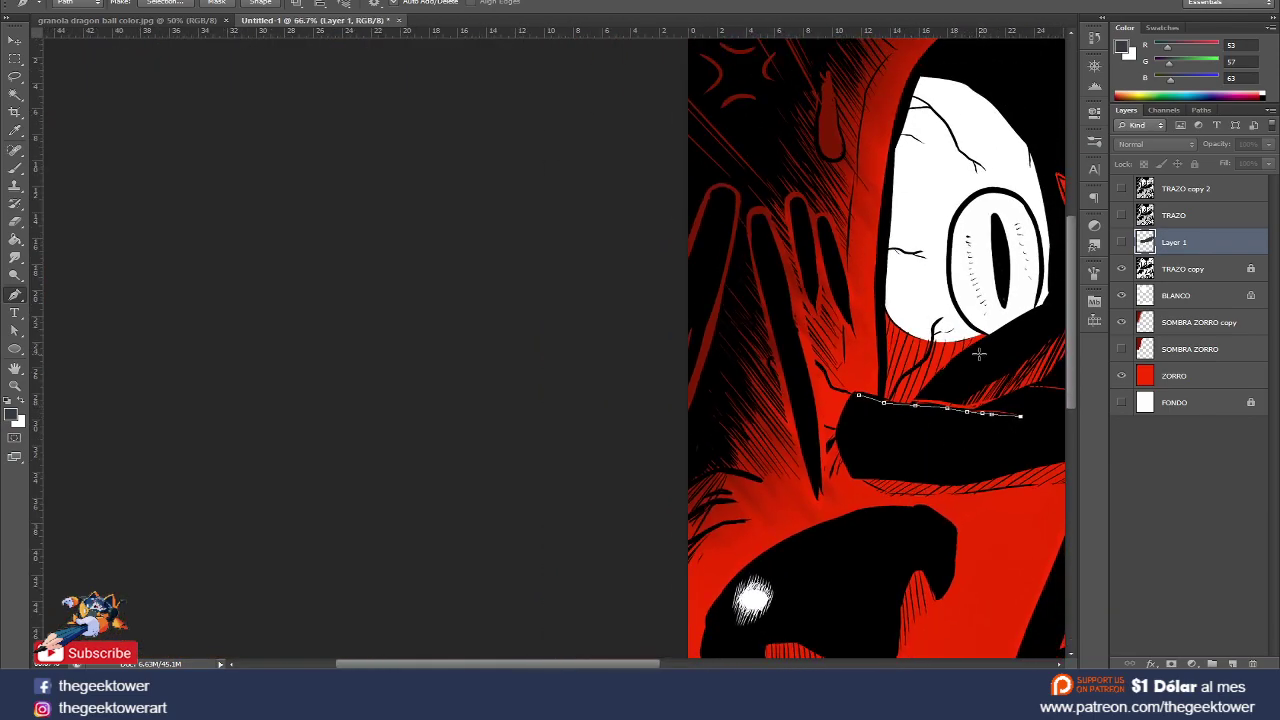
pyautogui.moveTo(970, 422); pyautogui.dragTo(732, 422)
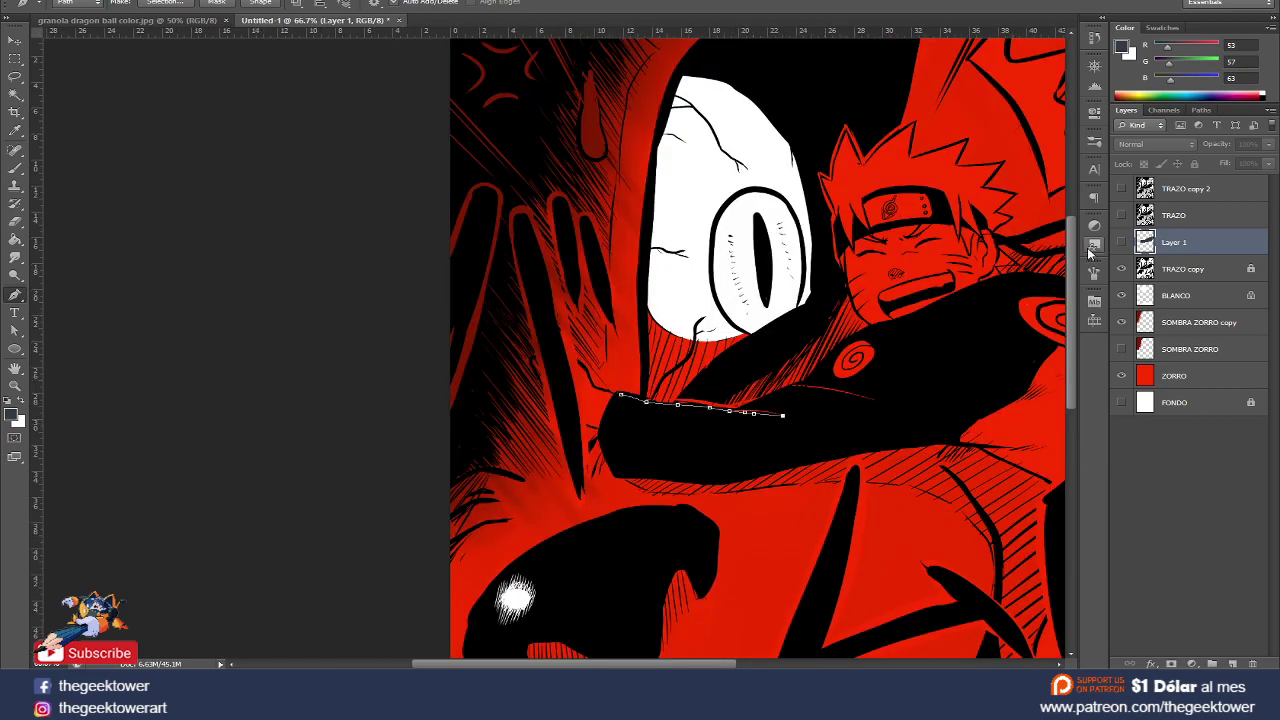
pyautogui.click(1122, 243)
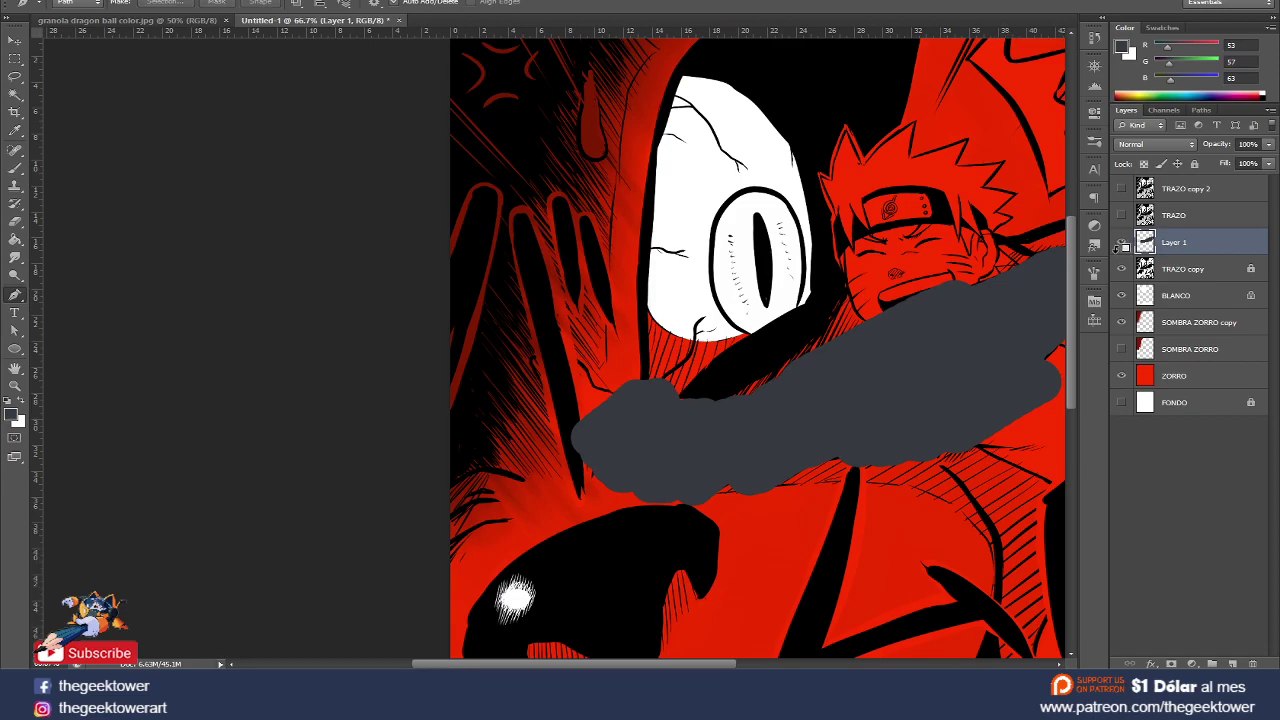
# - Erase Layer 1's grey with a much larger eraser to reveal the black arm line
pyautogui.press('e')
pyautogui.rightClick(670, 383)
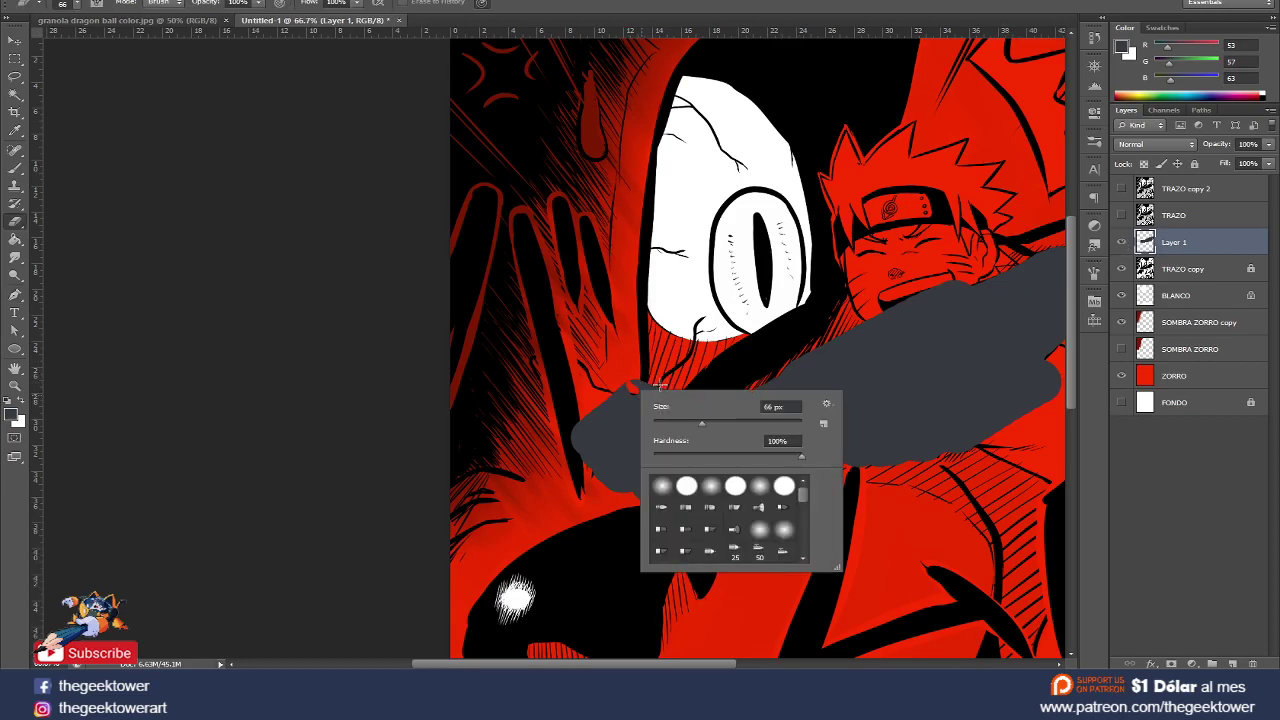
pyautogui.moveTo(737, 427); pyautogui.dragTo(759, 427)
pyautogui.press('Return')
pyautogui.moveTo(630, 392)
pyautogui.mouseDown()
pyautogui.moveTo(769, 391)
pyautogui.moveTo(996, 263)
pyautogui.mouseUp()
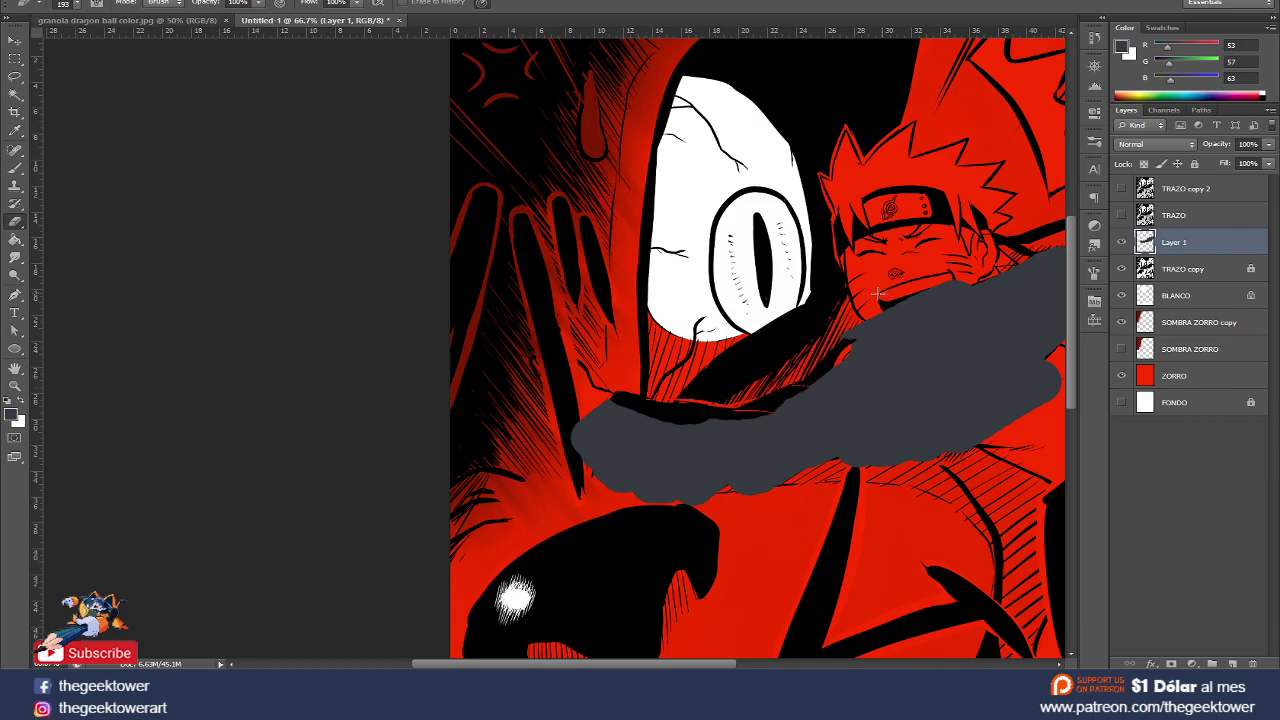
# - Paint grey over the red line on the arm with a 14 px brush
pyautogui.press('b')
pyautogui.scroll(3, 662, 413)
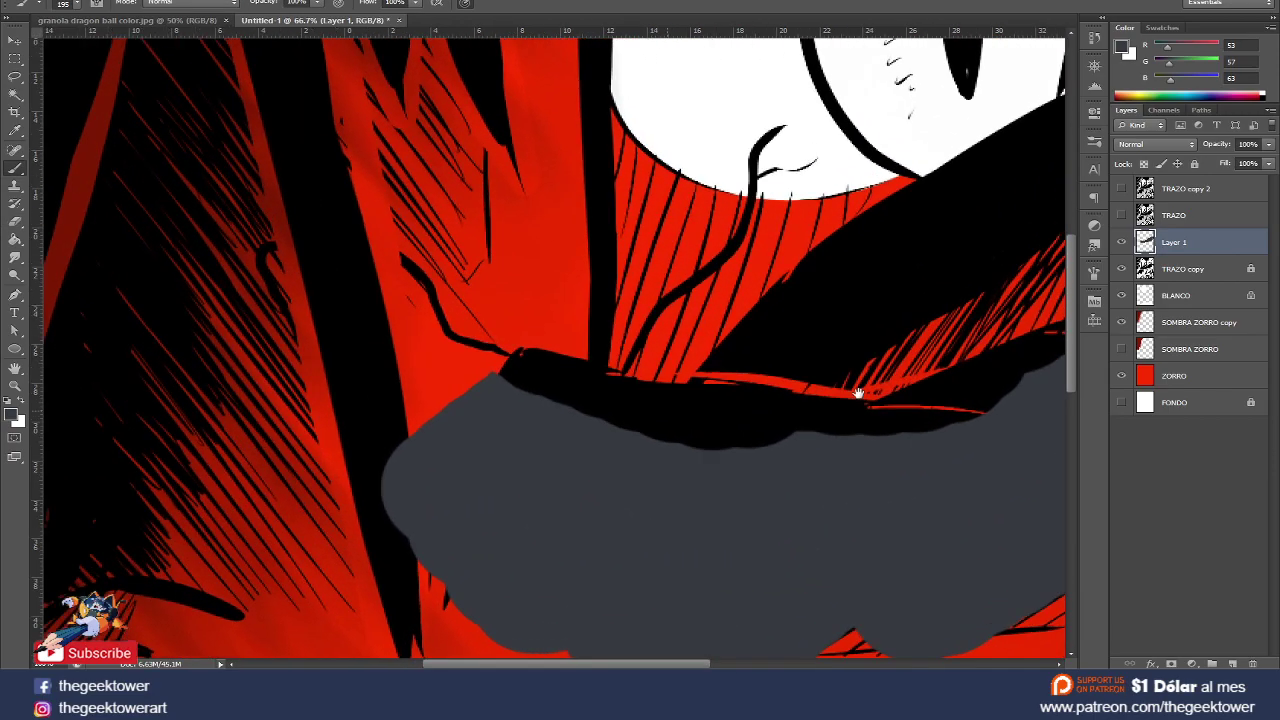
pyautogui.rightClick(945, 395)
pyautogui.click(976, 430)
pyautogui.press('Return')
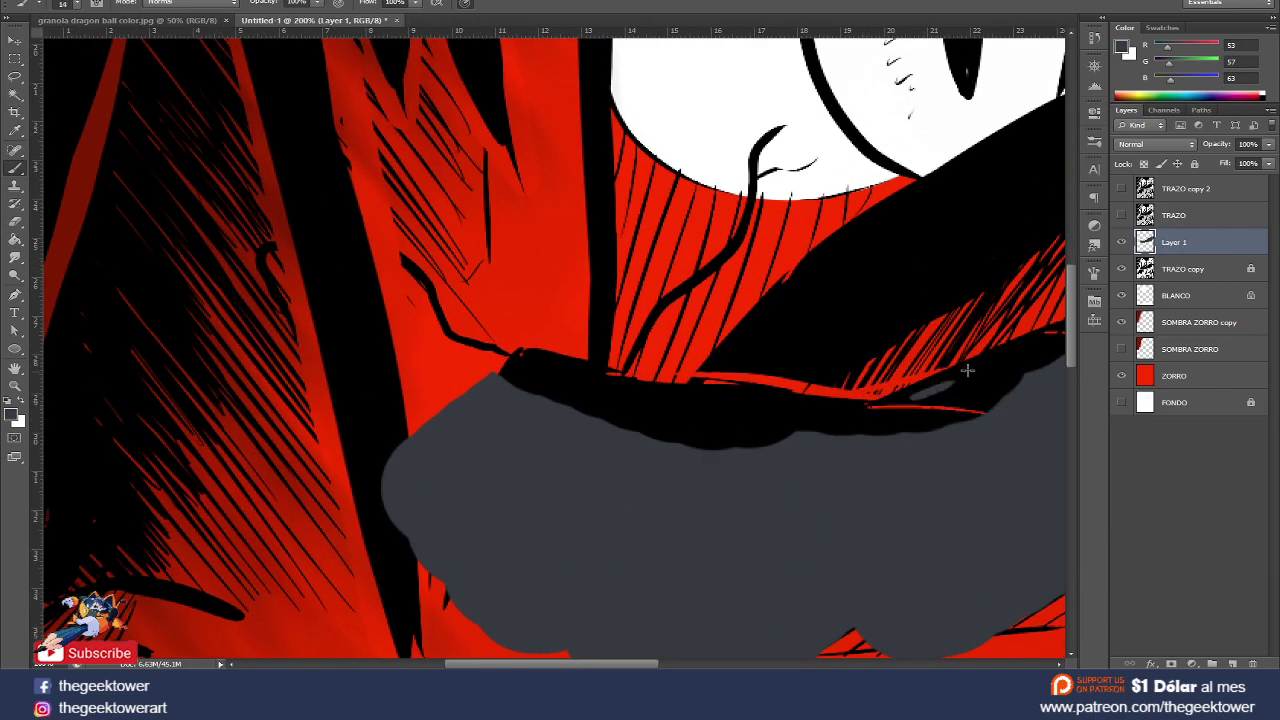
pyautogui.moveTo(924, 388)
pyautogui.mouseDown()
pyautogui.moveTo(852, 394)
pyautogui.moveTo(945, 366)
pyautogui.mouseUp()
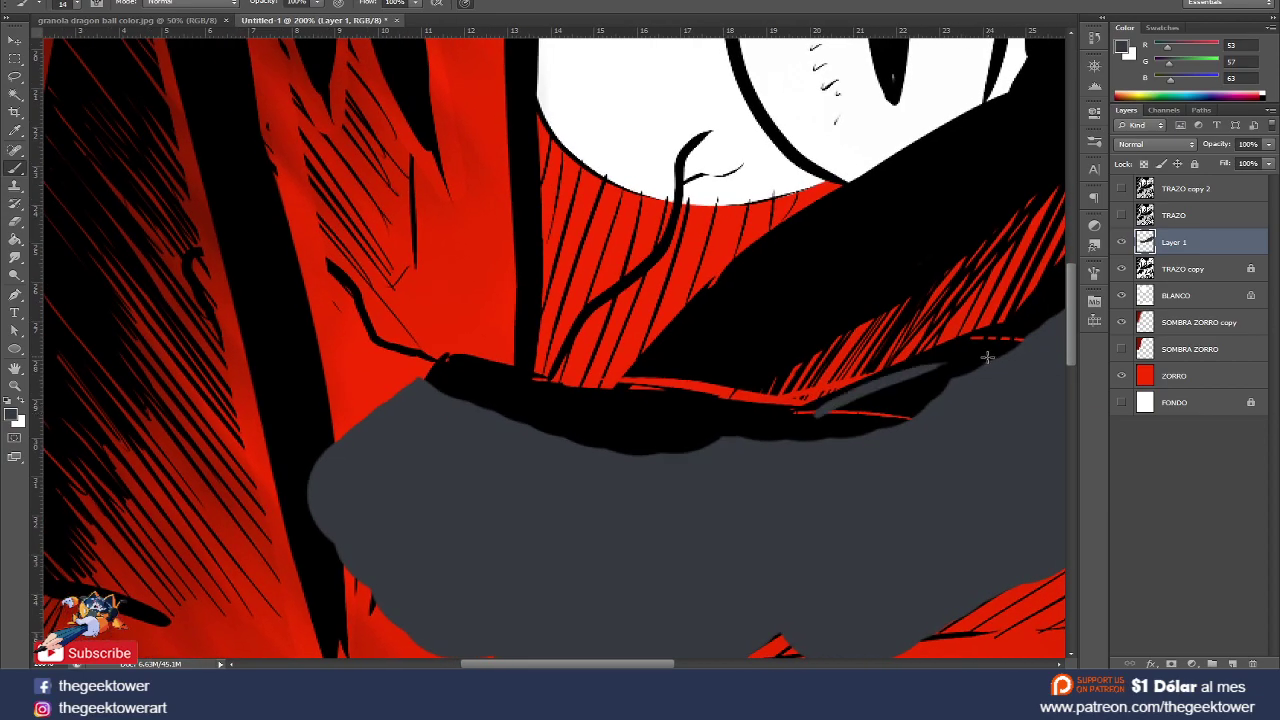
pyautogui.moveTo(827, 408); pyautogui.dragTo(1015, 350)
pyautogui.moveTo(866, 391); pyautogui.dragTo(1020, 342)
pyautogui.moveTo(830, 400); pyautogui.dragTo(1030, 335)
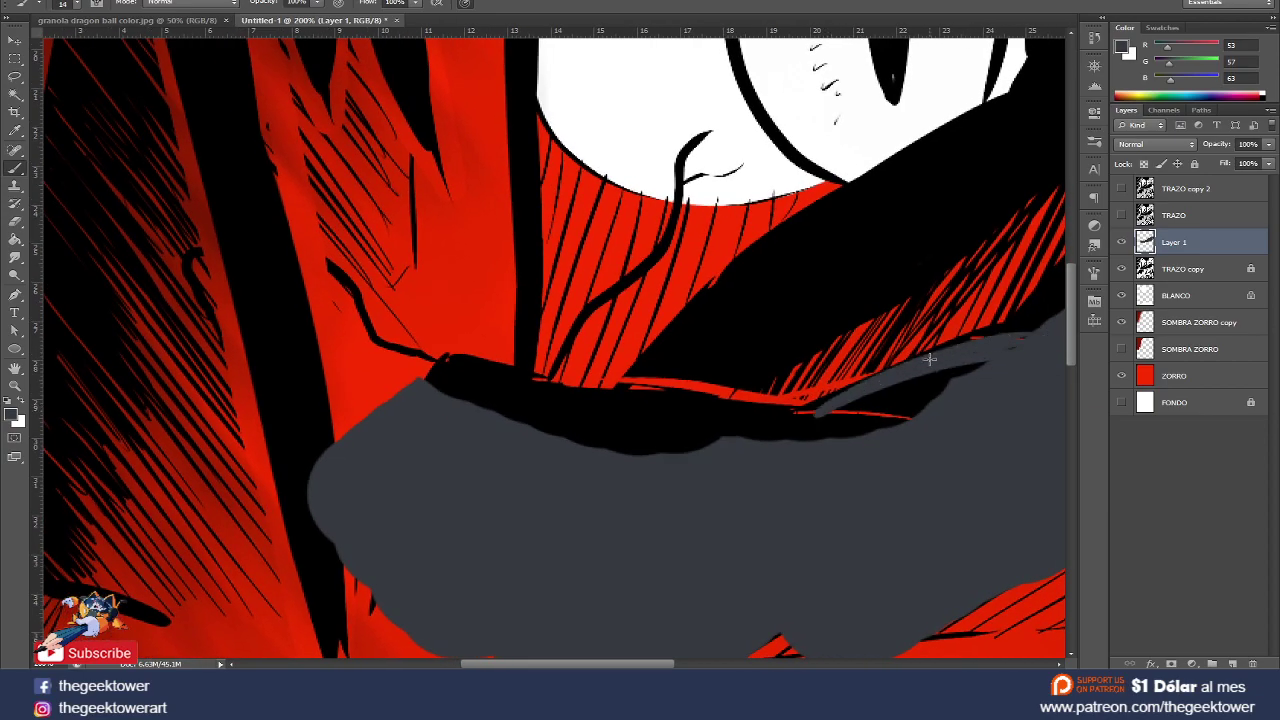
pyautogui.moveTo(818, 414); pyautogui.dragTo(980, 362)
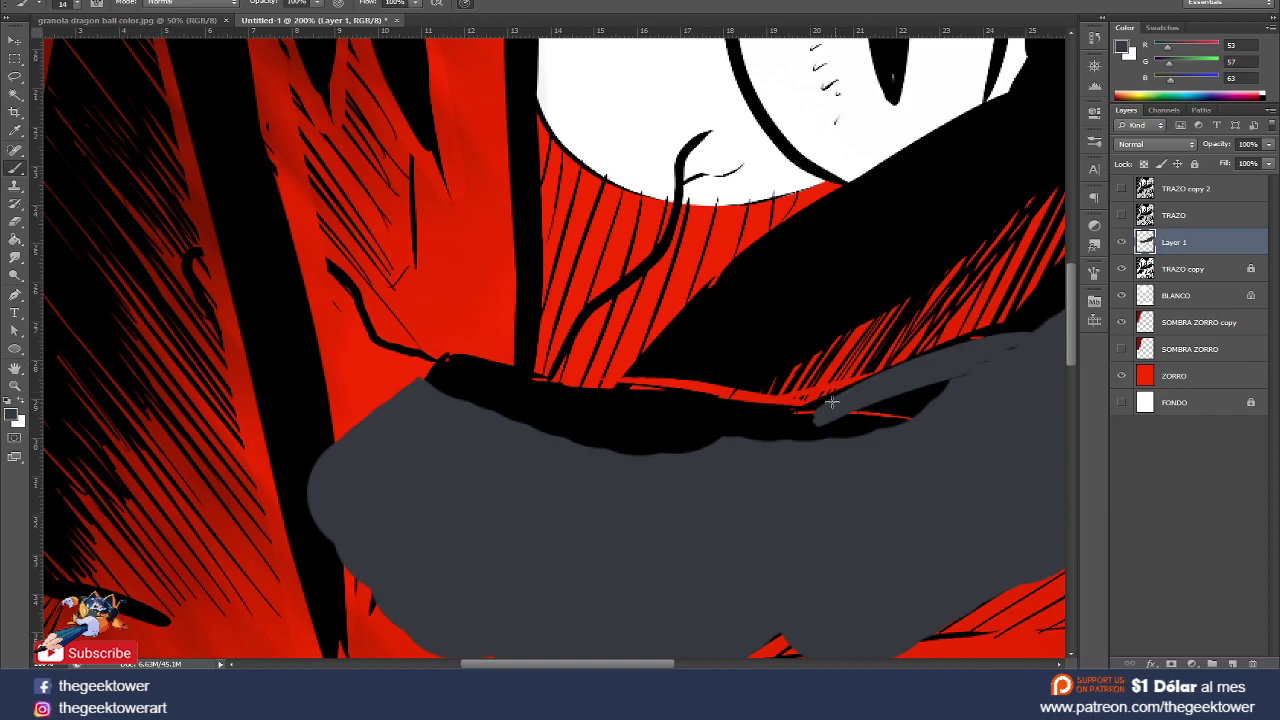
pyautogui.moveTo(831, 402); pyautogui.dragTo(856, 396)
# - Cover the remaining red sliver further up the arm with grey
pyautogui.press('t')
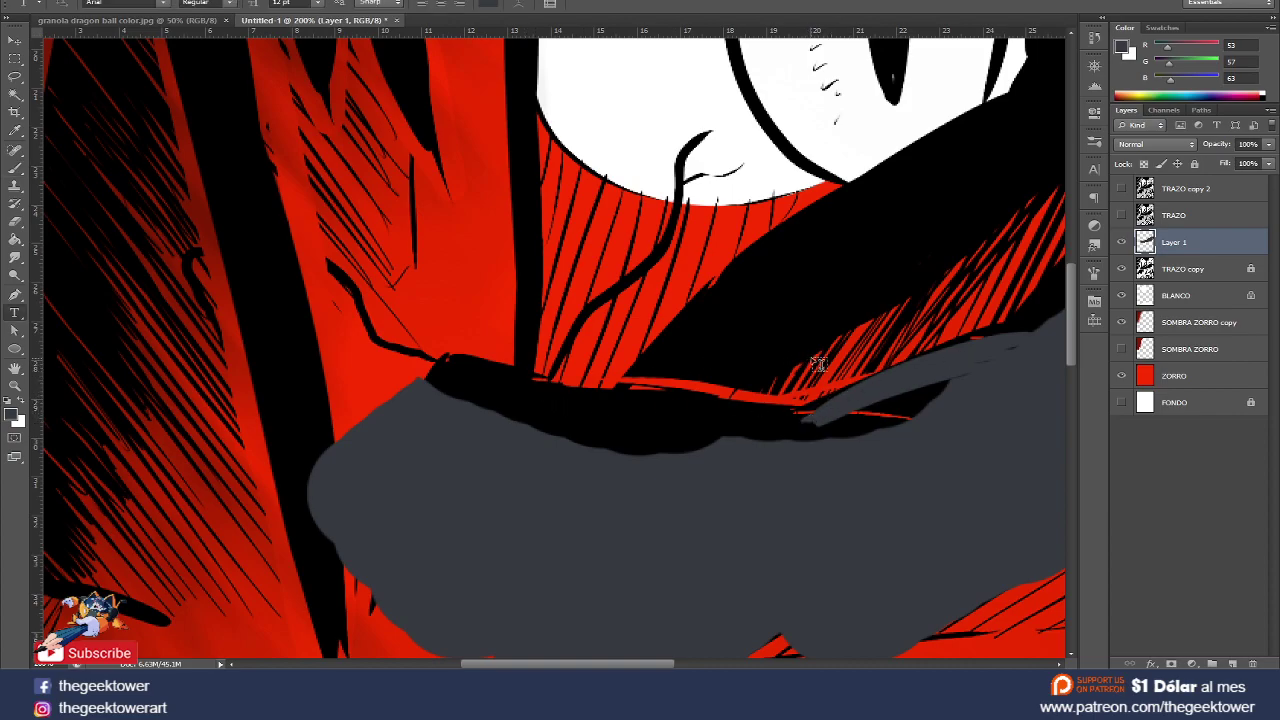
pyautogui.press('b')
pyautogui.moveTo(1008, 348)
pyautogui.mouseDown()
pyautogui.moveTo(723, 372)
pyautogui.moveTo(834, 276)
pyautogui.moveTo(758, 363)
pyautogui.mouseUp()
pyautogui.moveTo(855, 280)
pyautogui.mouseDown()
pyautogui.moveTo(743, 385)
pyautogui.moveTo(924, 228)
pyautogui.moveTo(758, 344)
pyautogui.moveTo(902, 232)
pyautogui.moveTo(851, 260)
pyautogui.moveTo(1010, 199)
pyautogui.moveTo(888, 235)
pyautogui.moveTo(968, 205)
pyautogui.moveTo(794, 302)
pyautogui.moveTo(856, 252)
pyautogui.moveTo(988, 201)
pyautogui.mouseUp()
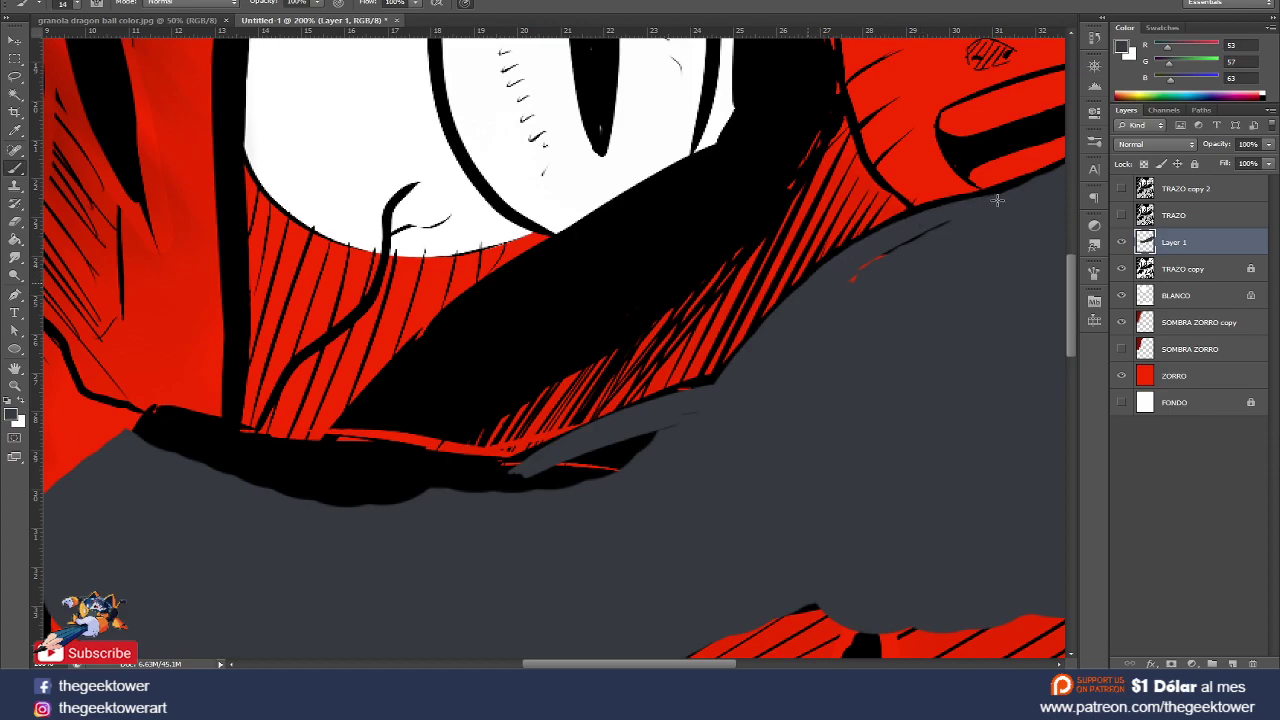
pyautogui.keyDown('alt'); pyautogui.scroll(-2, 849, 277); pyautogui.keyUp('alt')
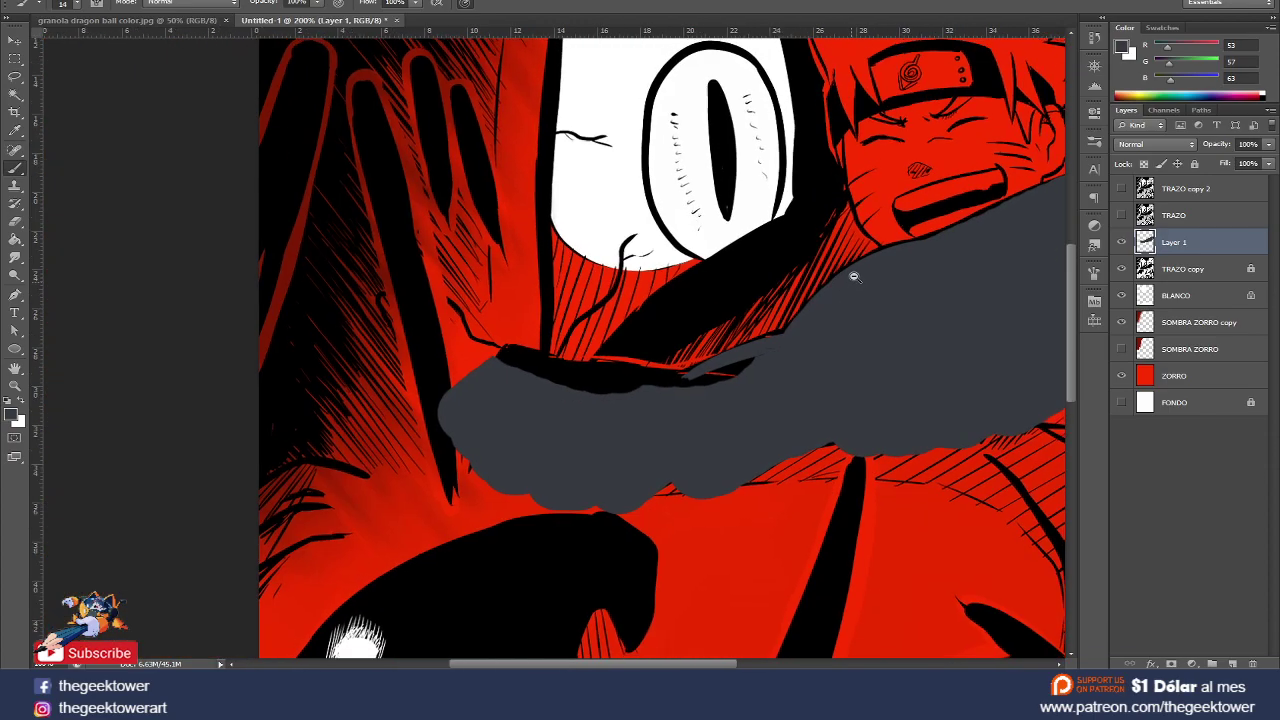
pyautogui.scroll(1, 680, 380)
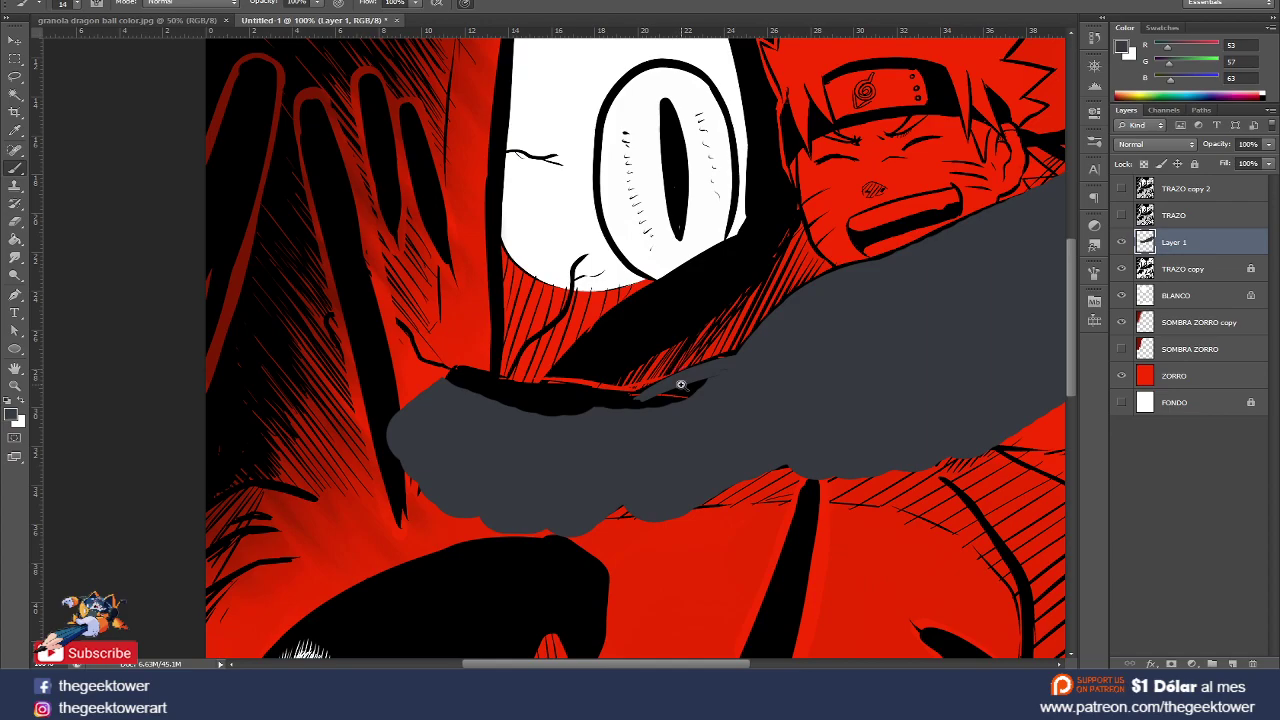
pyautogui.scroll(1, 603, 424)
# - Try erasing near the belt's black circle, undo it, and paint grey above the red line
pyautogui.press('e')
pyautogui.moveTo(614, 409); pyautogui.dragTo(577, 420)
pyautogui.press('b')
pyautogui.hotkey('ctrl', 'z')
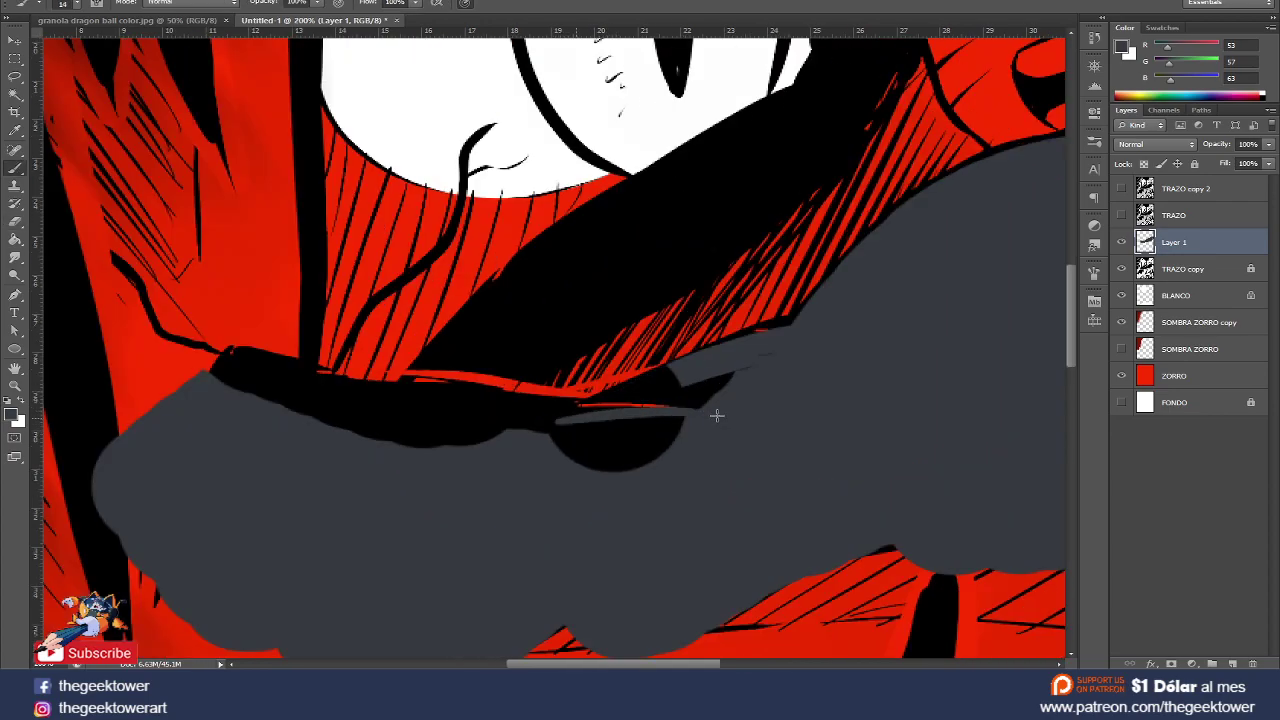
pyautogui.moveTo(680, 418)
pyautogui.mouseDown()
pyautogui.moveTo(556, 424)
pyautogui.moveTo(684, 402)
pyautogui.moveTo(580, 404)
pyautogui.moveTo(680, 370)
pyautogui.moveTo(596, 394)
pyautogui.moveTo(730, 378)
pyautogui.mouseUp()
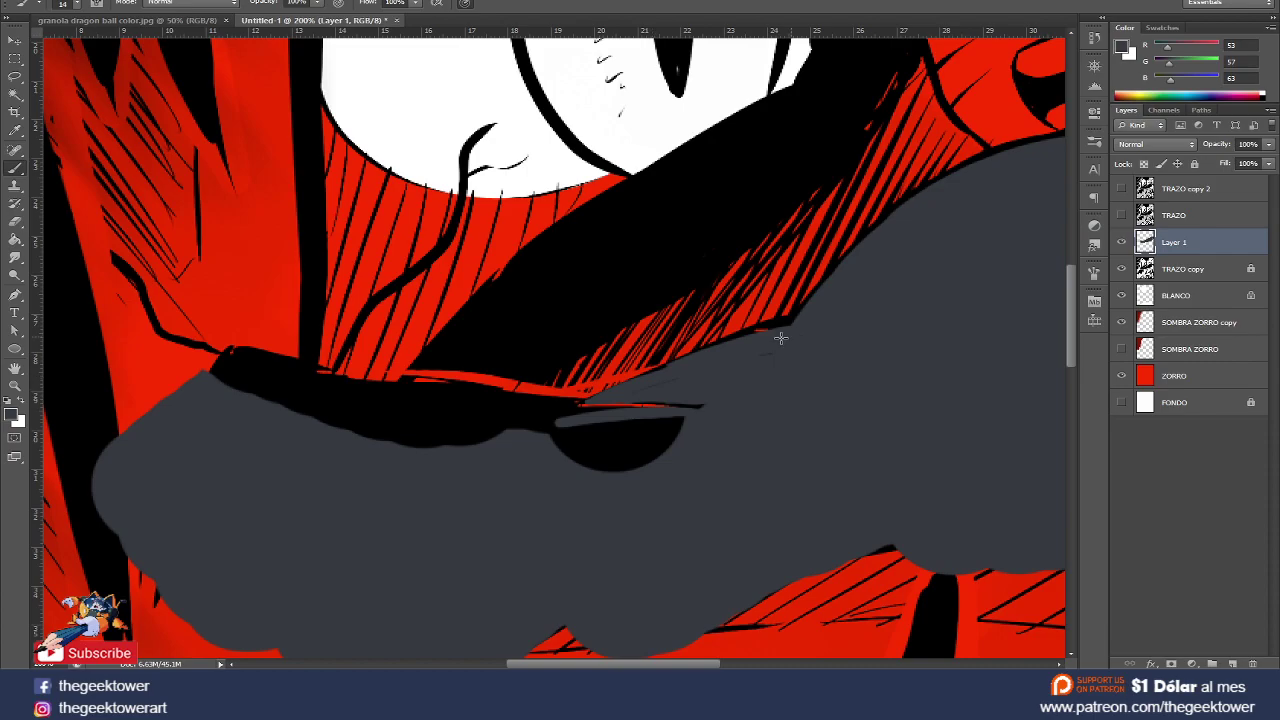
pyautogui.scroll(-1, 764, 356)
pyautogui.scroll(-1, 800, 345)
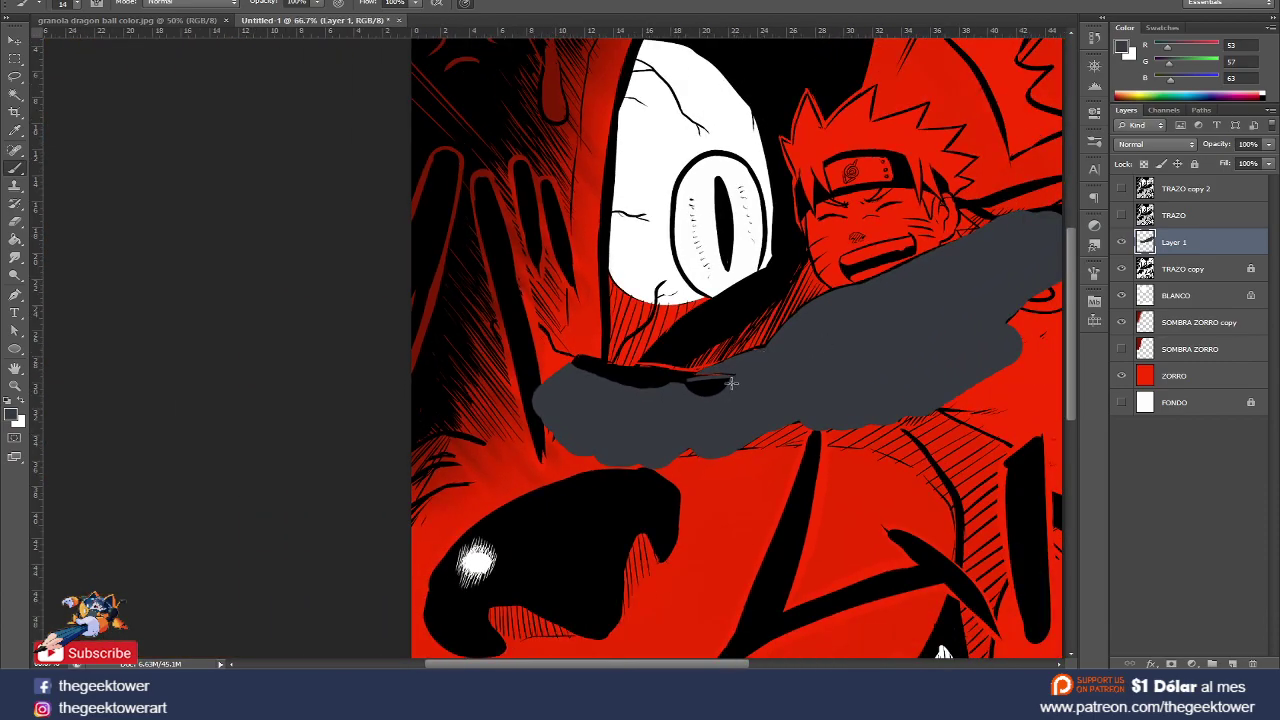
# - Hide Layer 1 and make TRAZO copy the active layer
pyautogui.click(1123, 243)
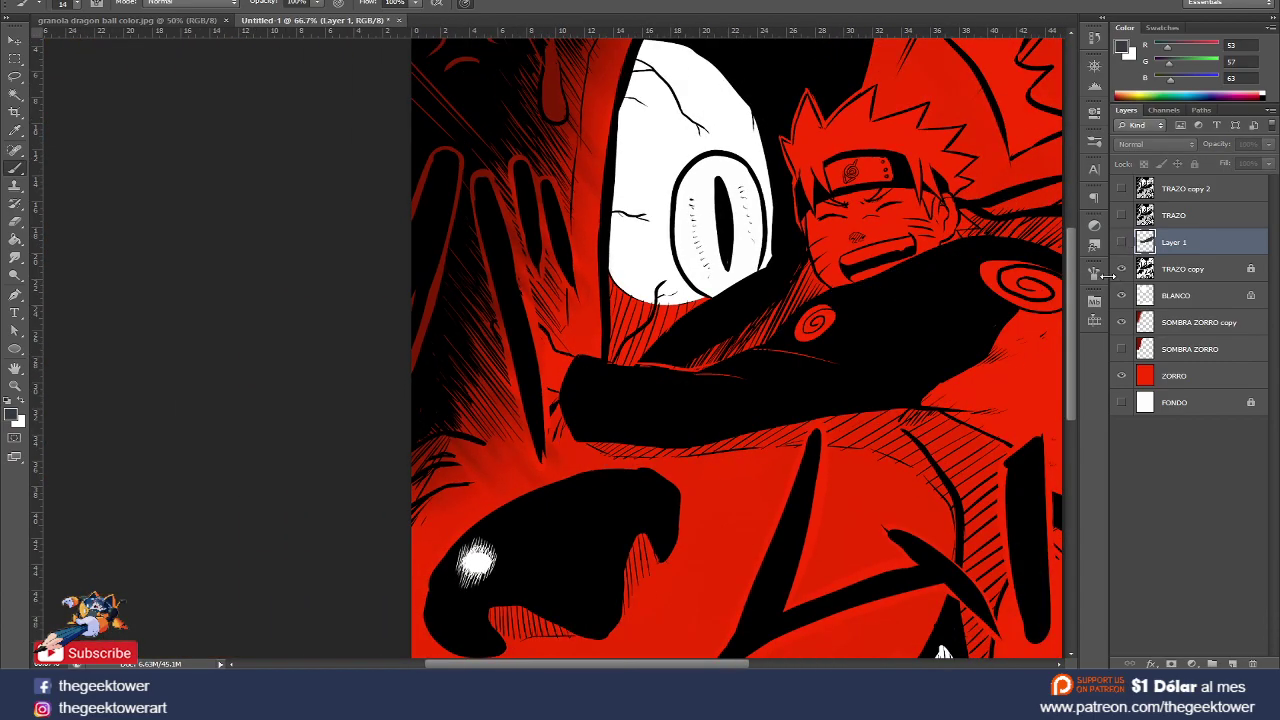
pyautogui.click(1170, 272)
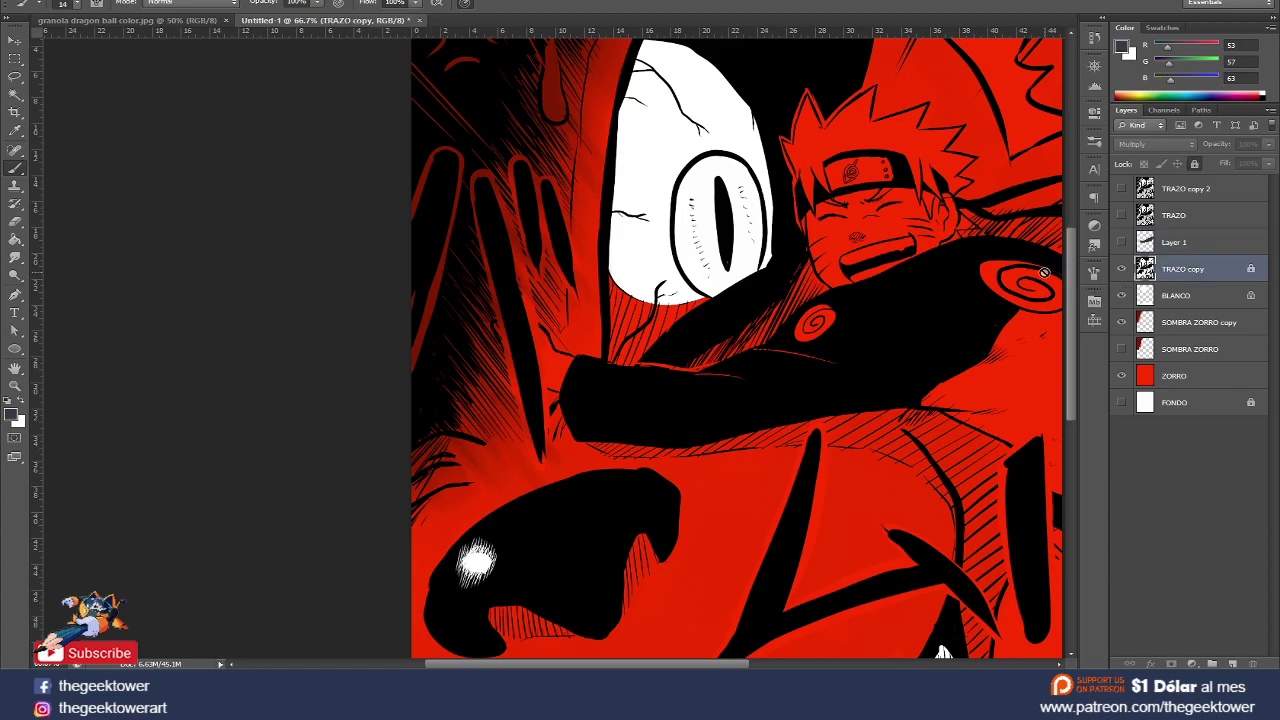
pyautogui.moveTo(822, 393); pyautogui.dragTo(651, 380)
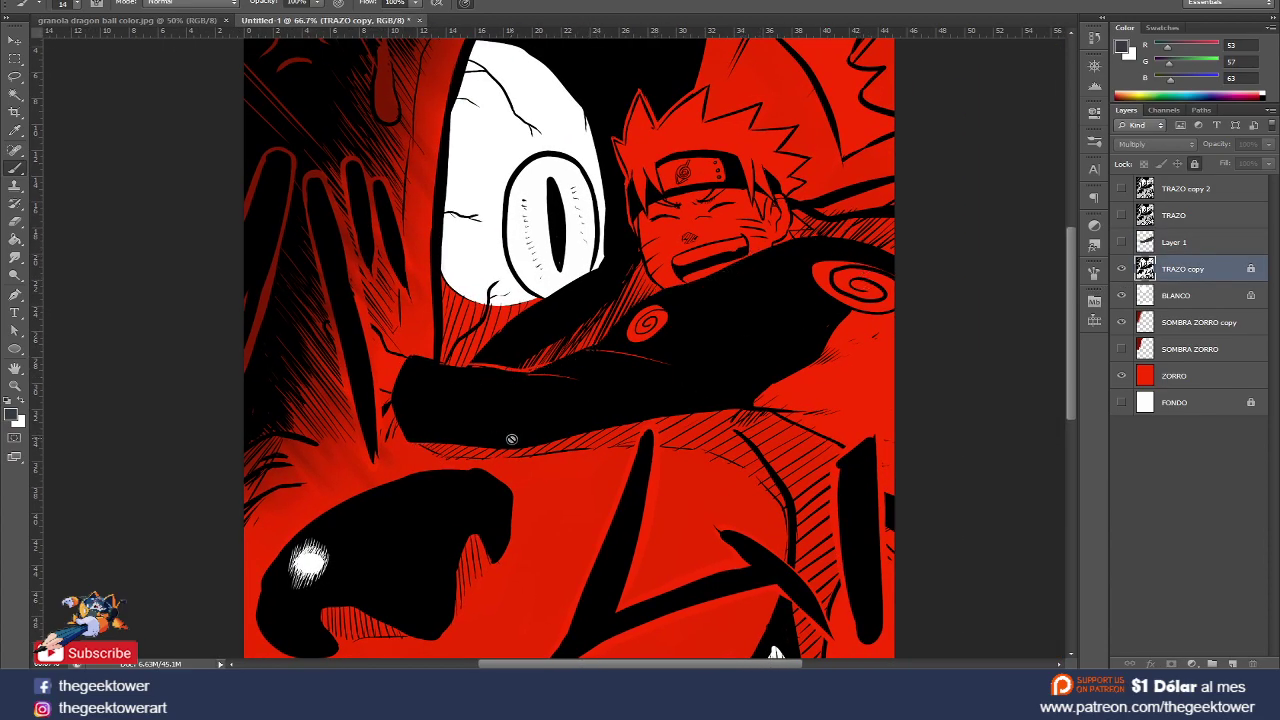
# - Select the black areas with the Magic Wand at Tolerance 4 and add a new layer
pyautogui.press('w')
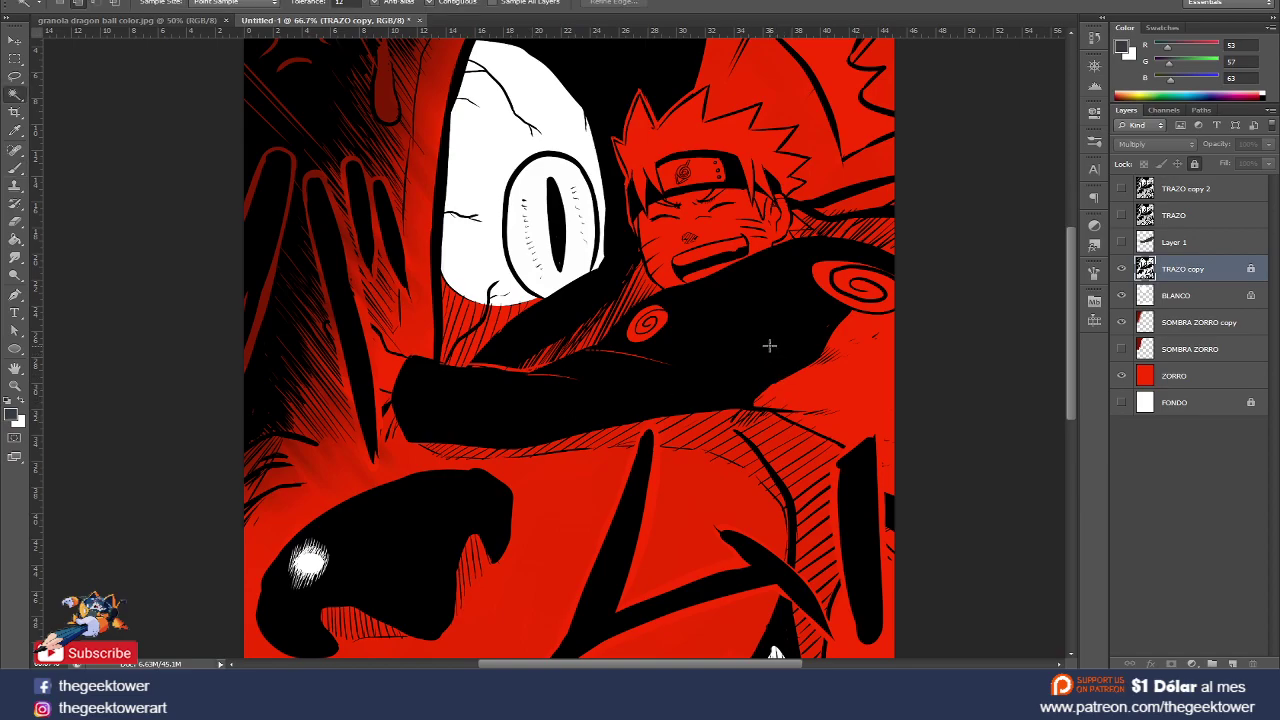
pyautogui.click(769, 329)
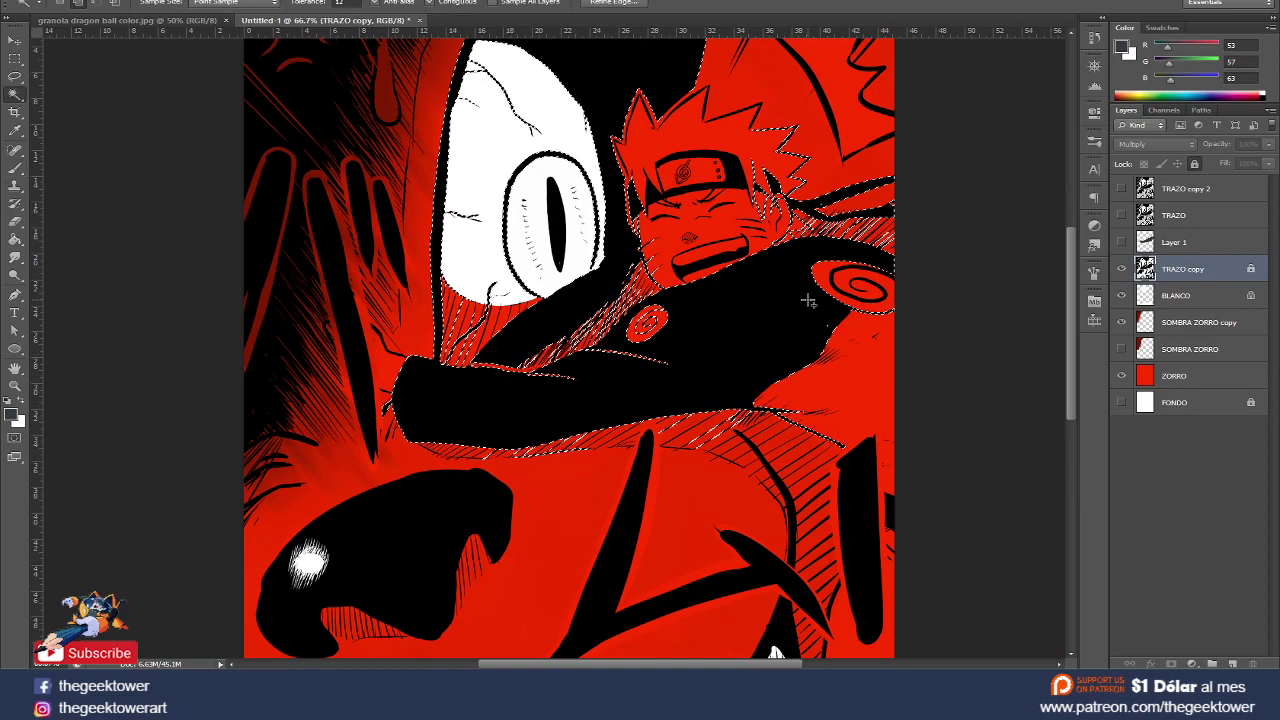
pyautogui.scroll(1, 780, 265)
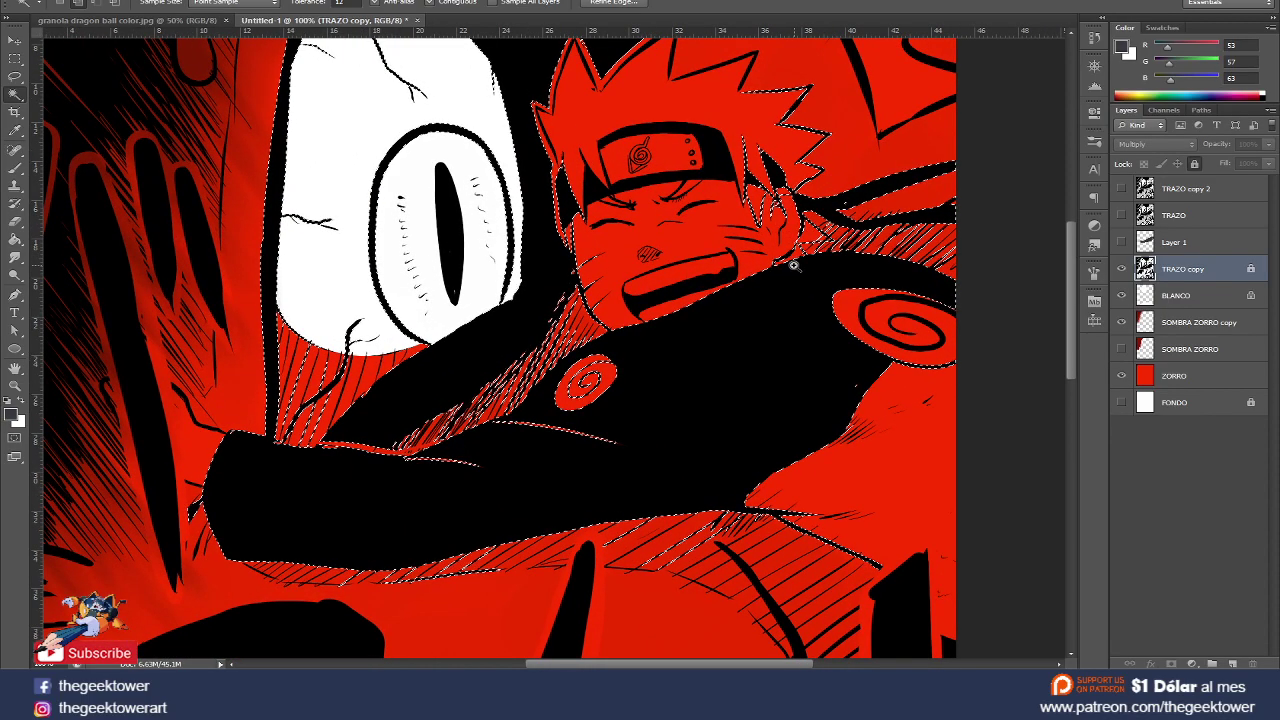
pyautogui.hotkey('ctrl', 'd')
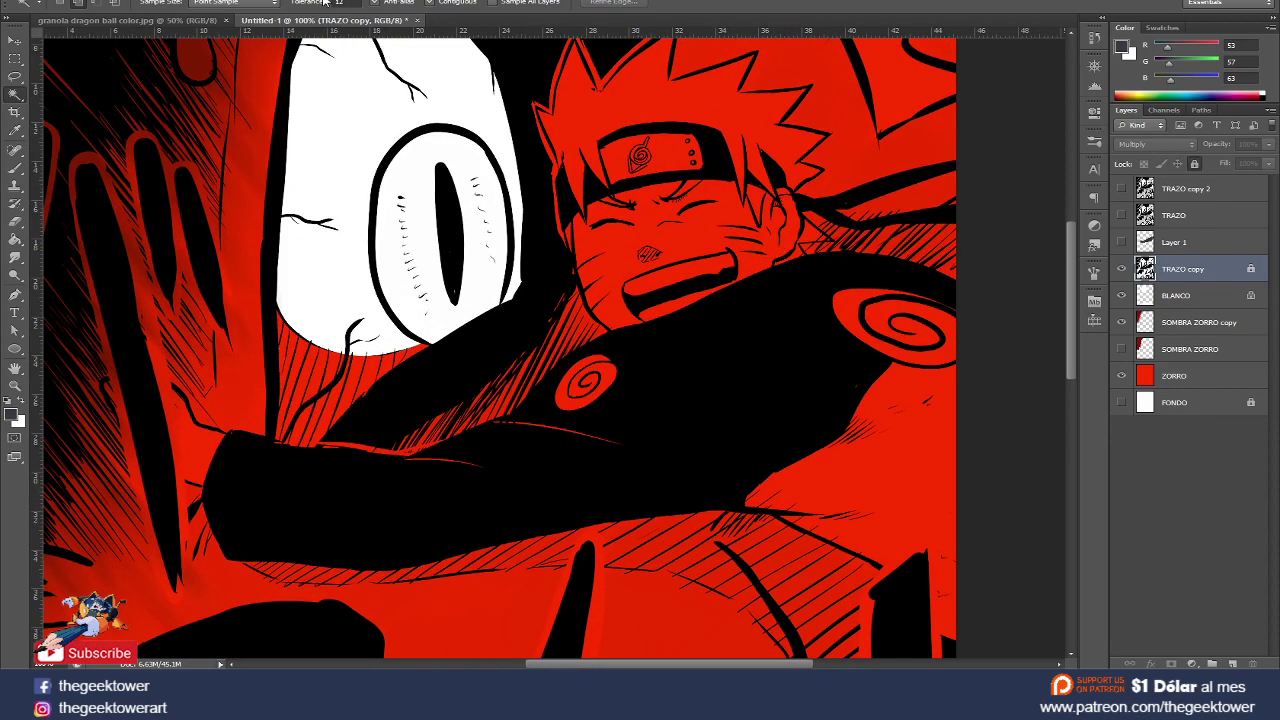
pyautogui.write('4')
pyautogui.click(655, 428)
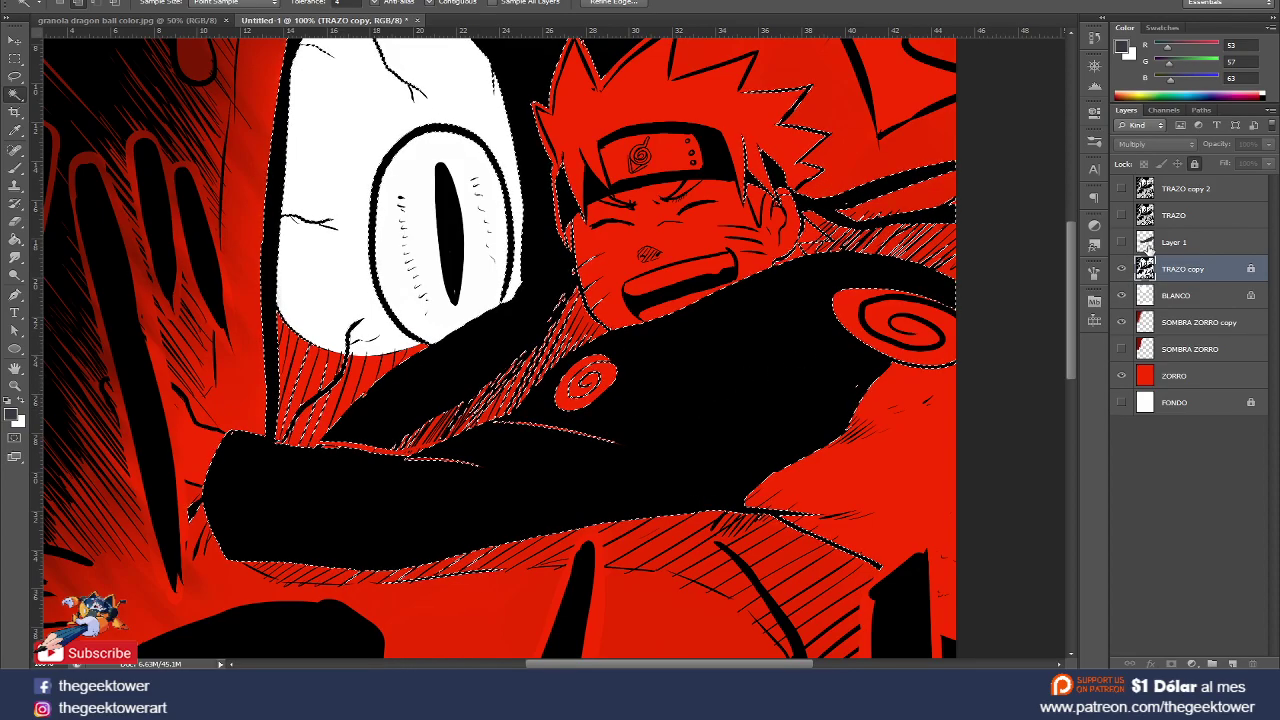
pyautogui.click(1232, 664)
# - Fill the black-area selection with dark grey, undo the fill, and deselect
pyautogui.press('g')
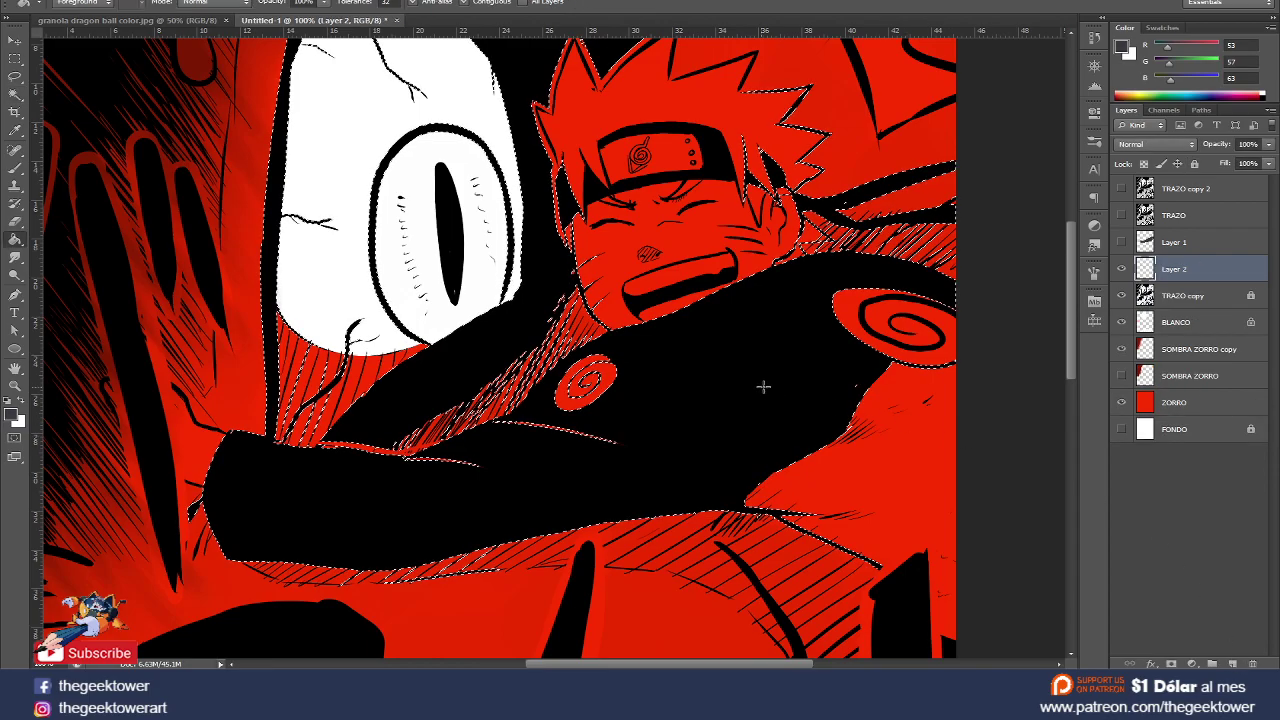
pyautogui.click(773, 386)
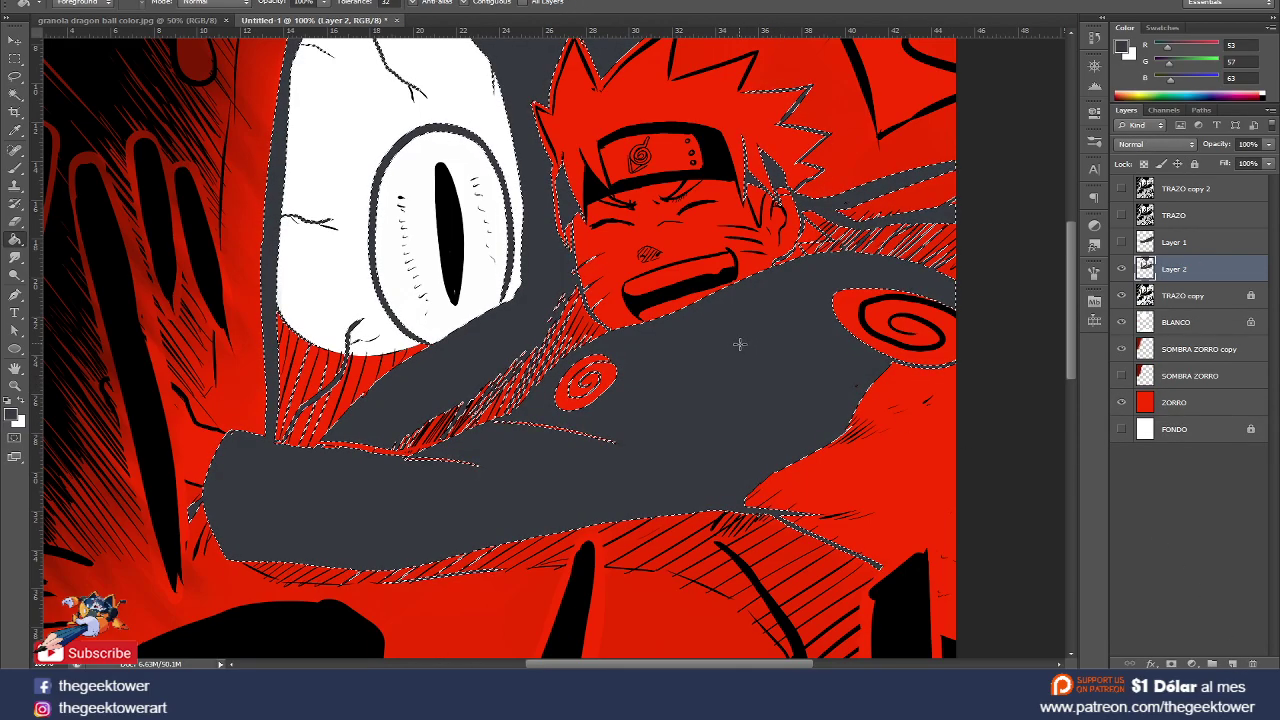
pyautogui.hotkey('ctrl', 'z')
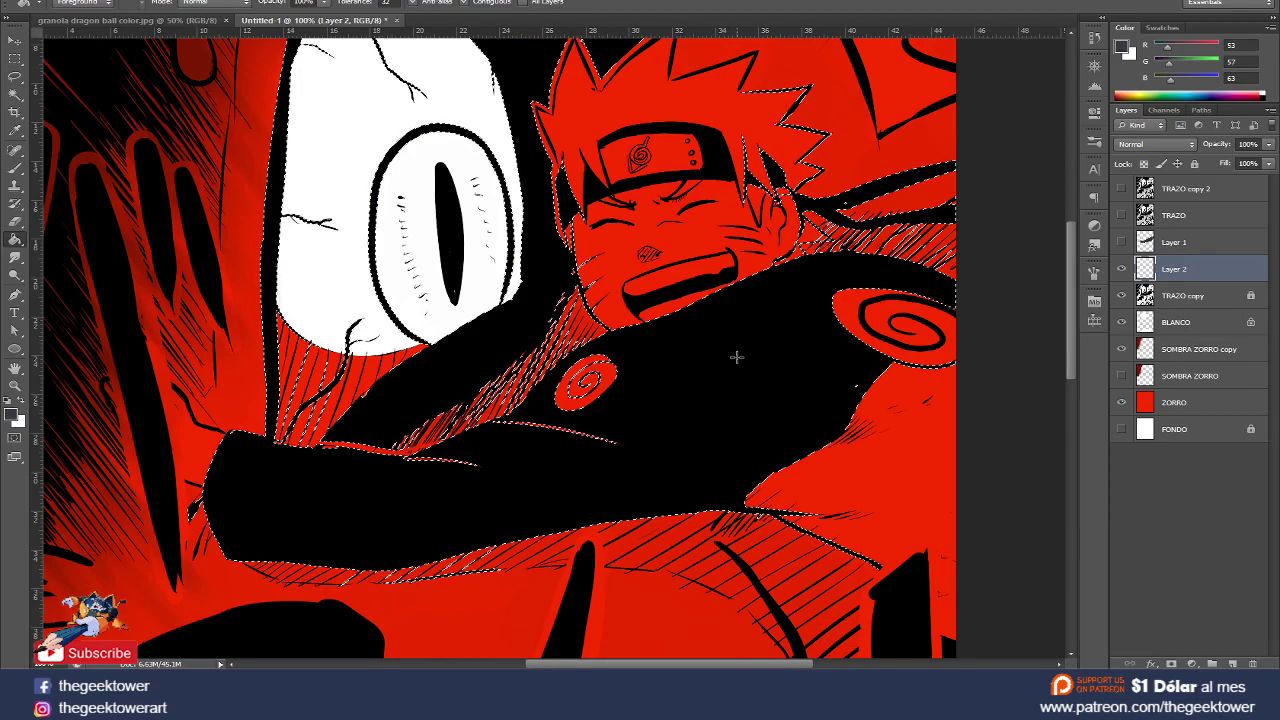
pyautogui.press('l')
pyautogui.rightClick(745, 330)
pyautogui.click(770, 338)
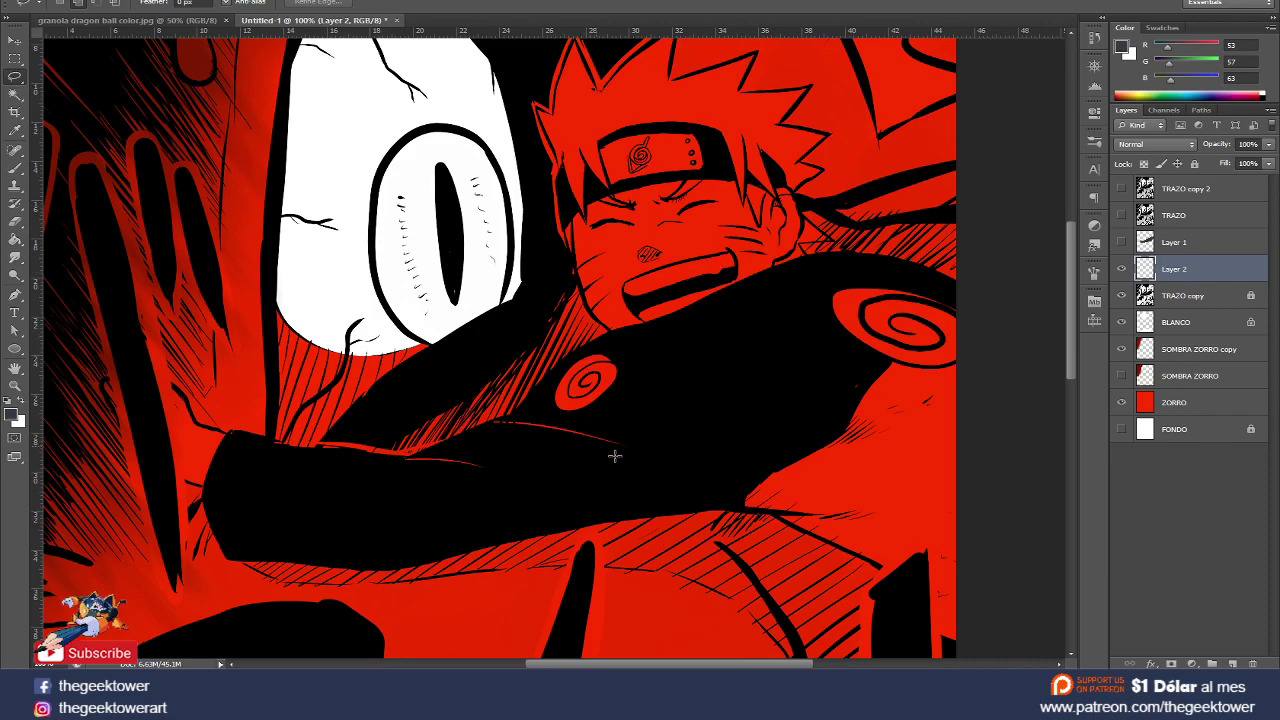
# - Magic Wand-select an area of the artwork, then deselect it again
pyautogui.press('w')
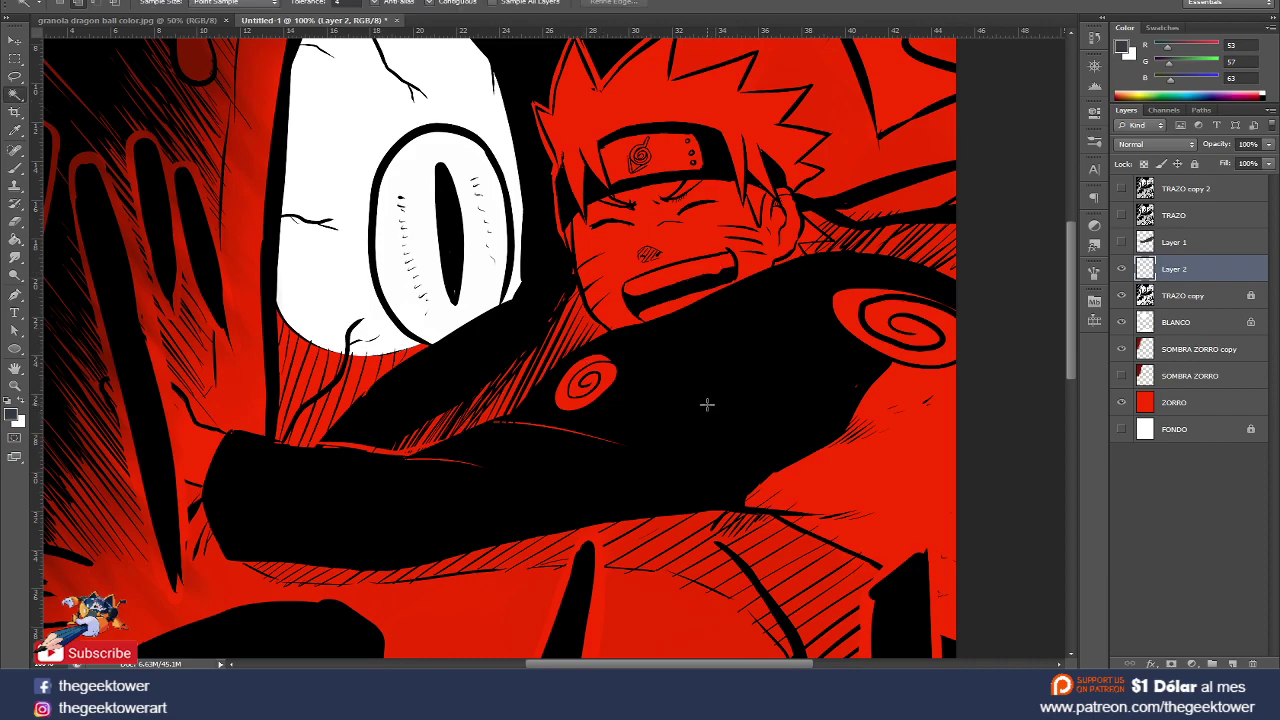
pyautogui.click(707, 366)
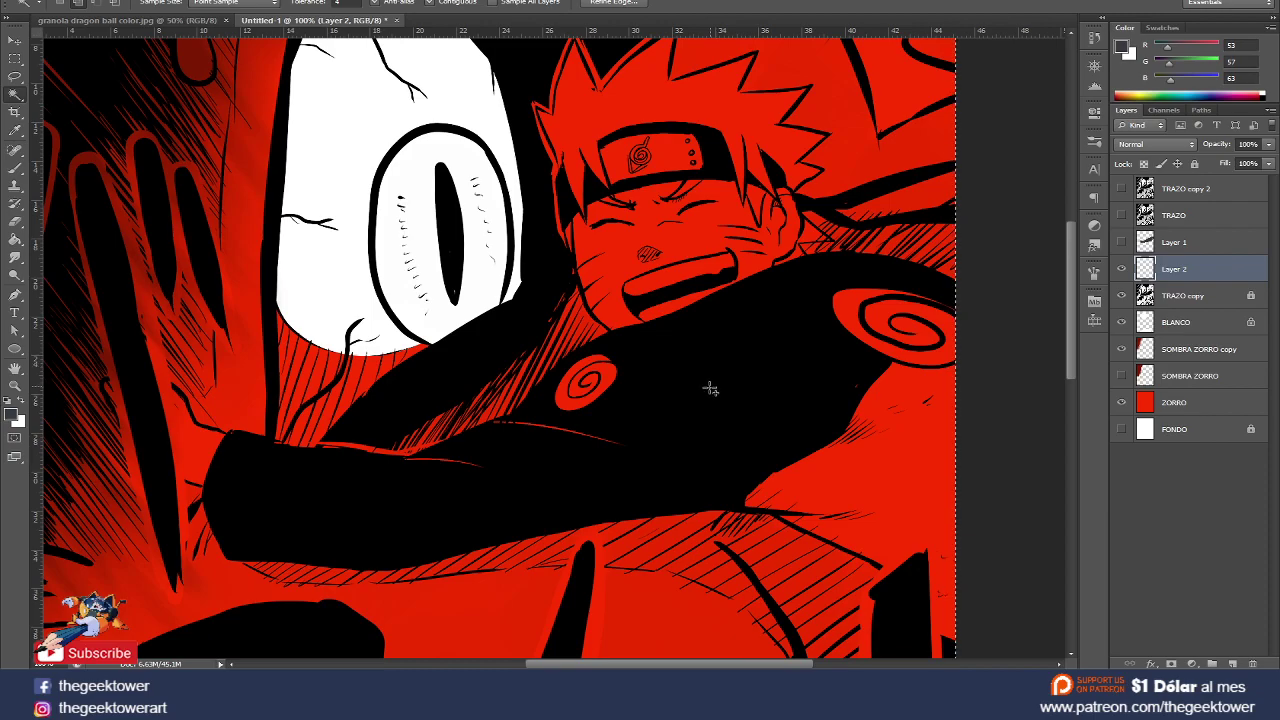
pyautogui.rightClick(726, 355)
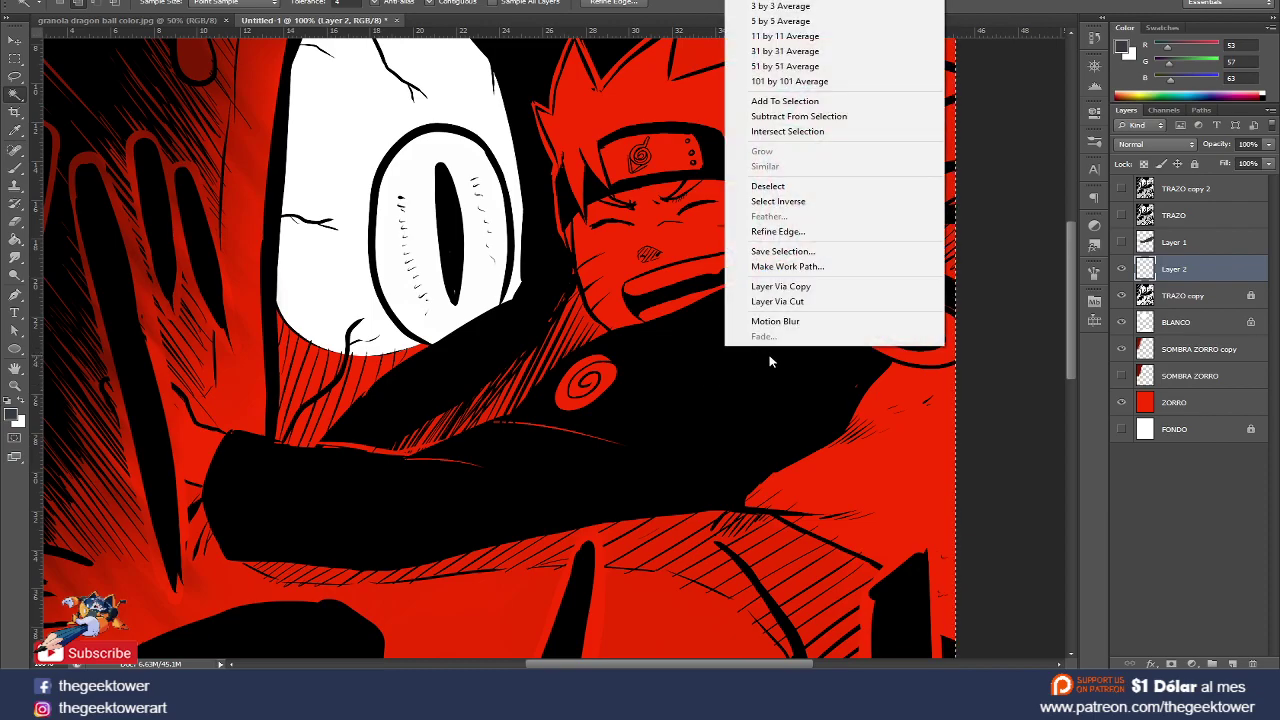
pyautogui.click(767, 187)
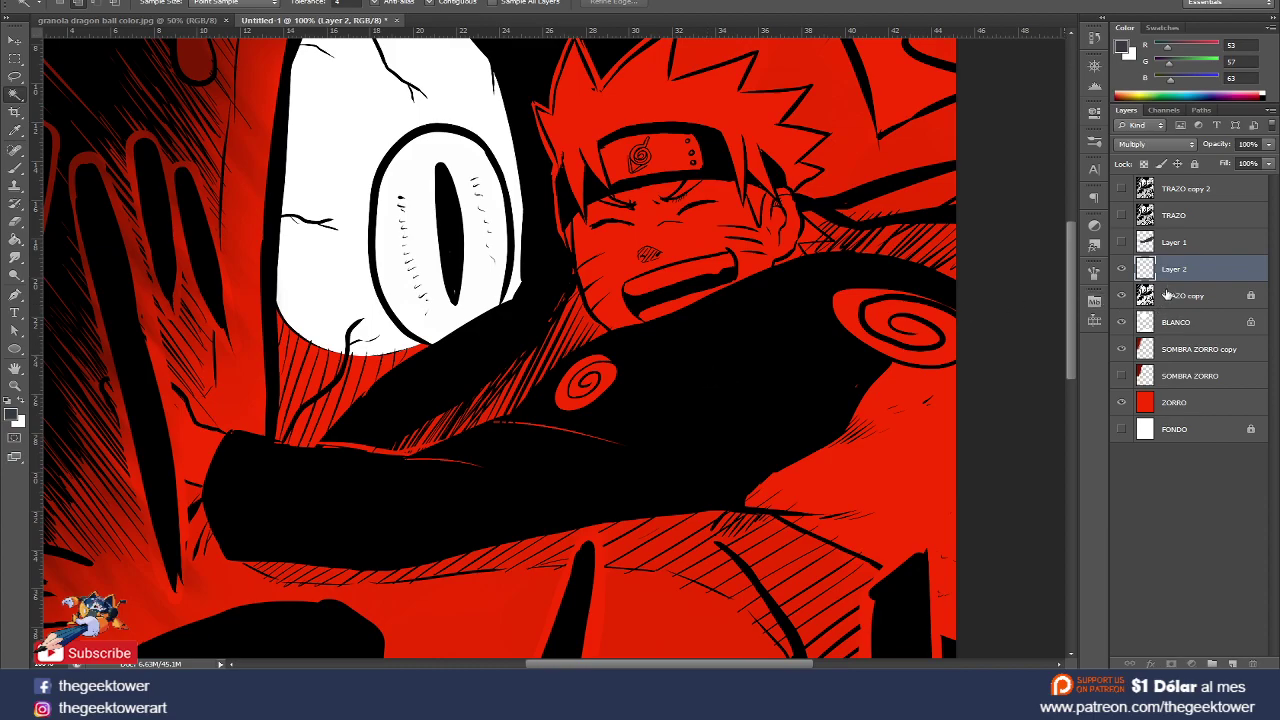
# - Make TRAZO copy active, Magic Wand-select the black cloak areas, and switch to the Lasso
pyautogui.click(1170, 295)
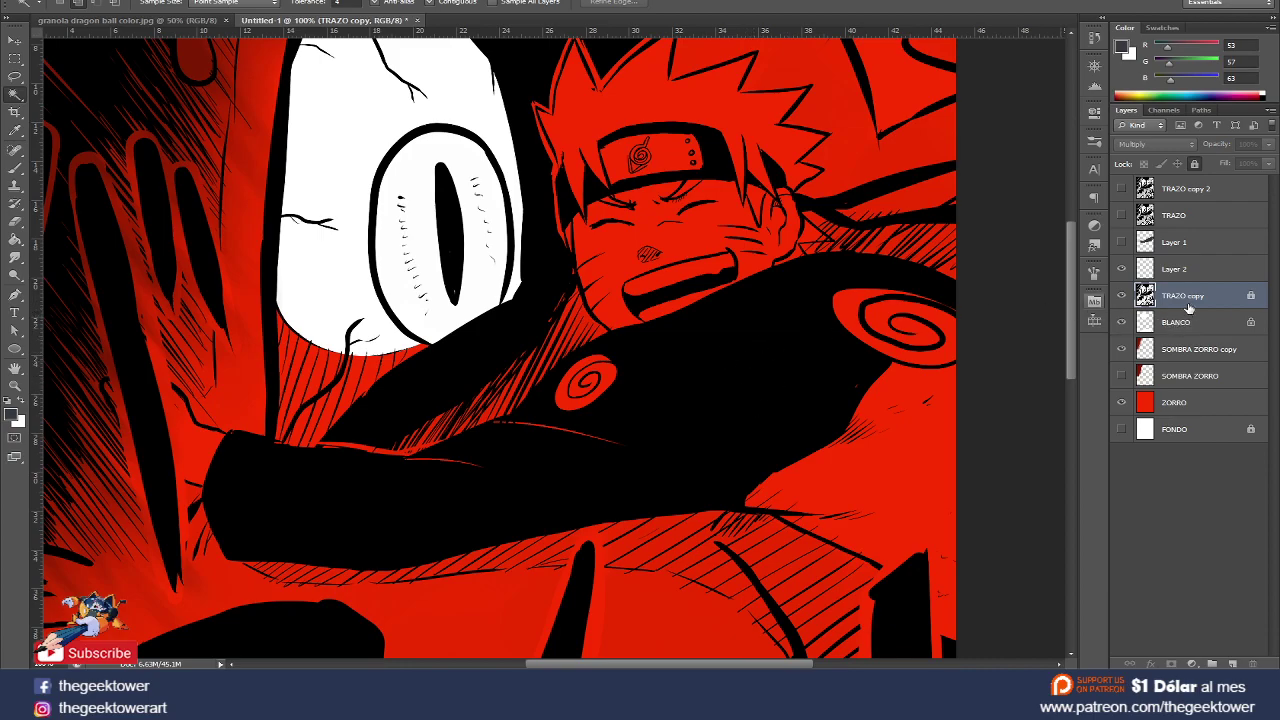
pyautogui.click(696, 385)
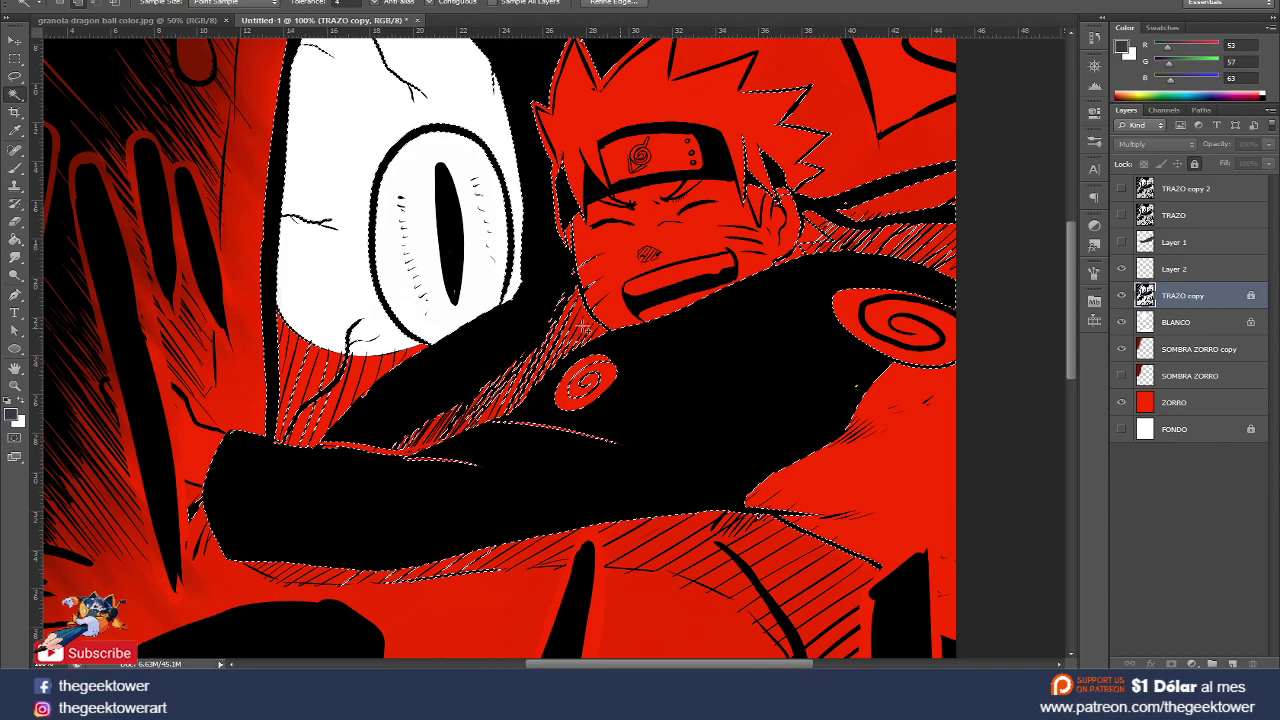
pyautogui.click(16, 78)
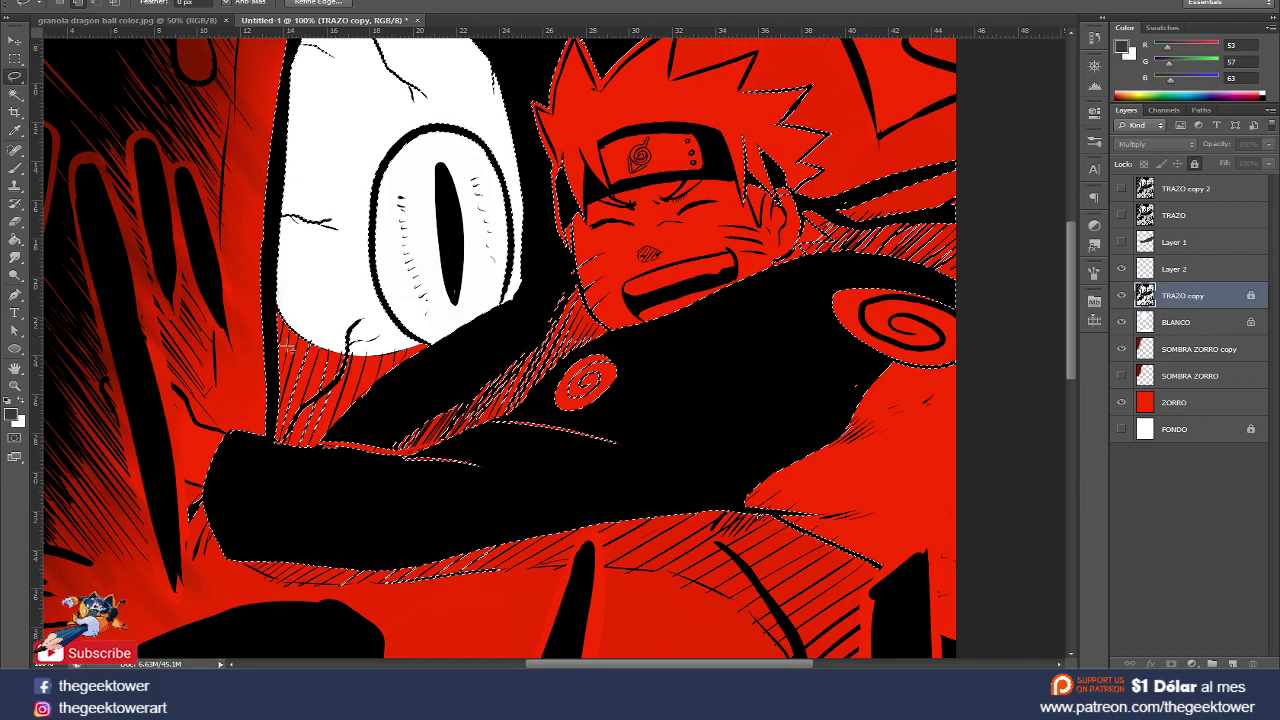
# - Lasso-add the red hatching along the cloak's upper and lower edges to the selection
pyautogui.scroll(1, 340, 441)
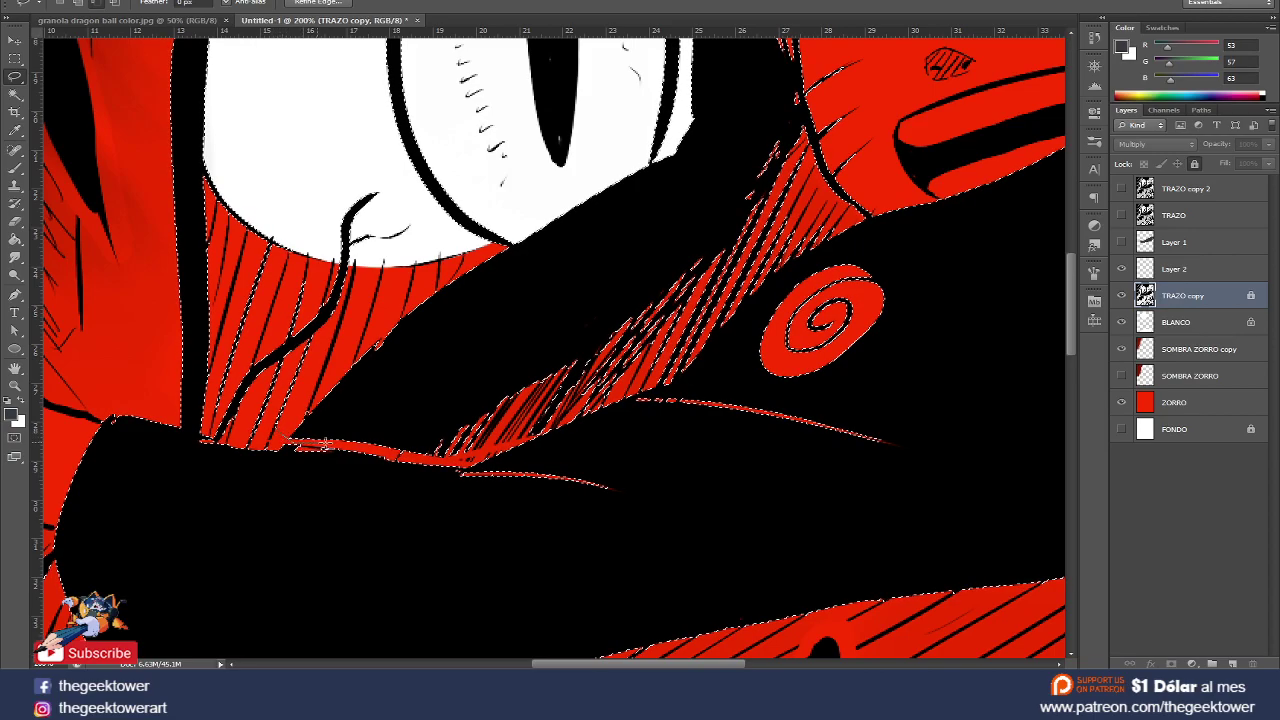
pyautogui.moveTo(478, 455); pyautogui.dragTo(521, 432)
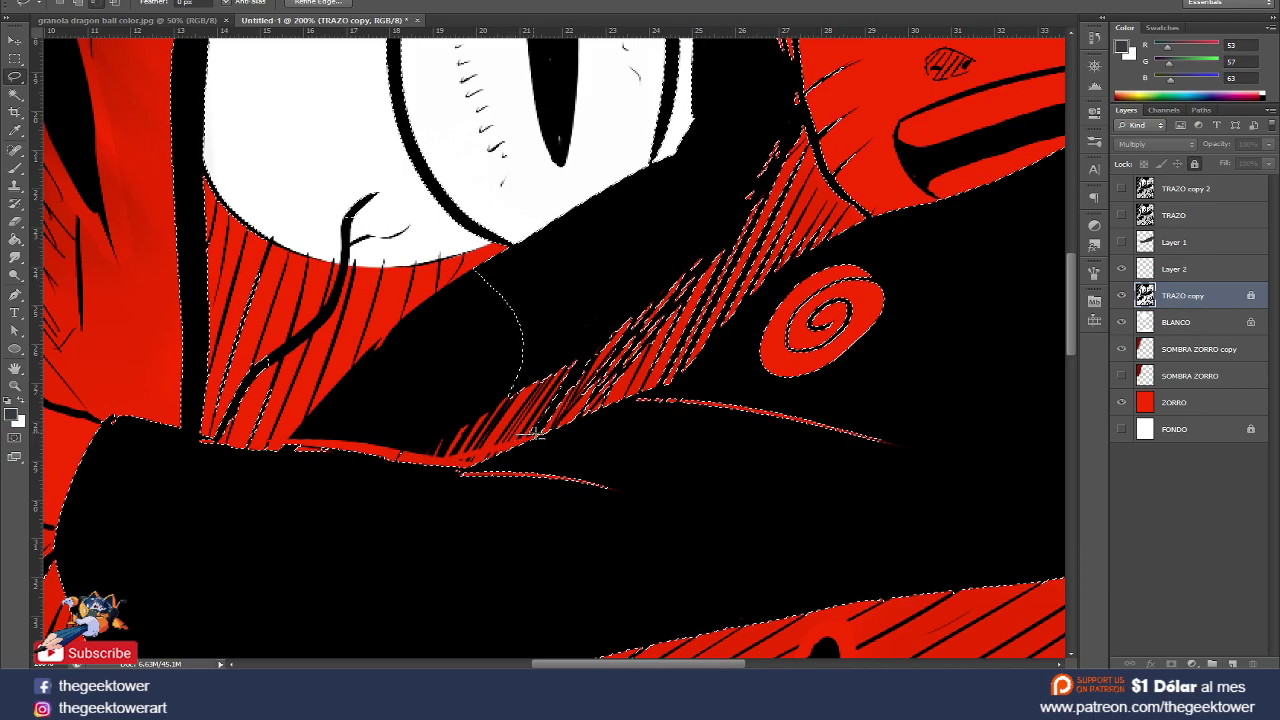
pyautogui.moveTo(570, 420); pyautogui.dragTo(663, 263)
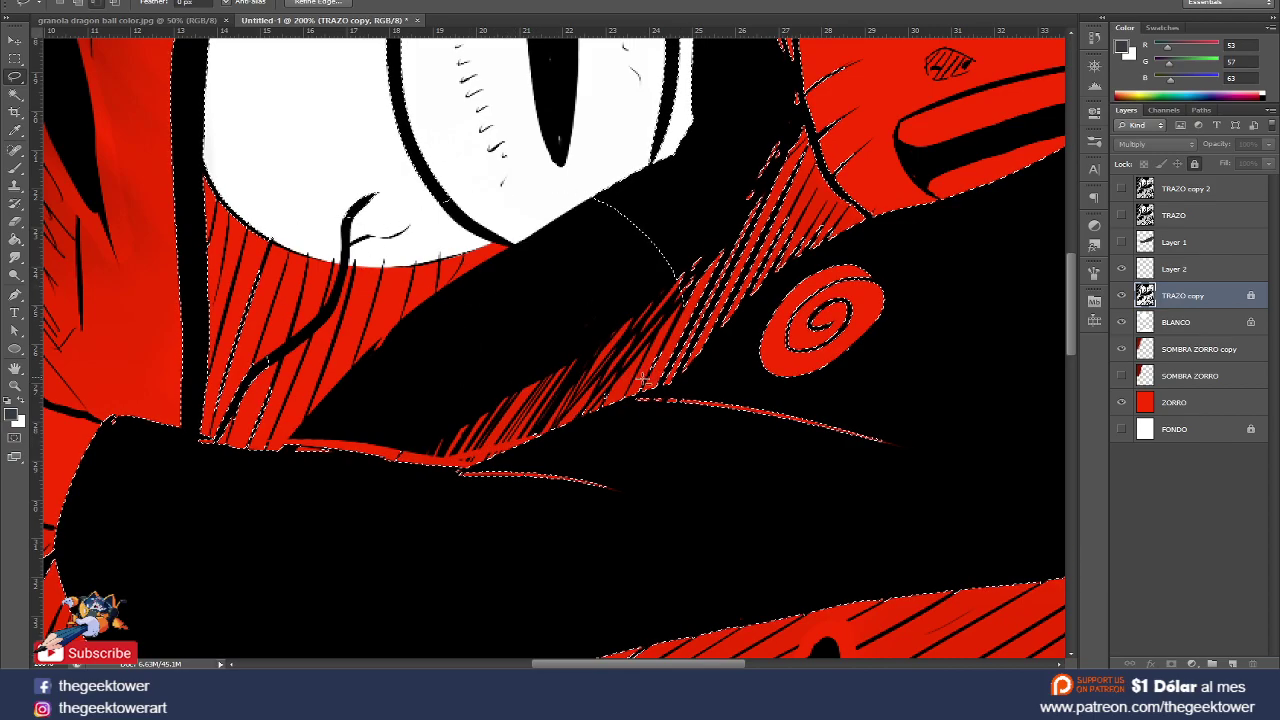
pyautogui.moveTo(595, 200); pyautogui.dragTo(663, 385)
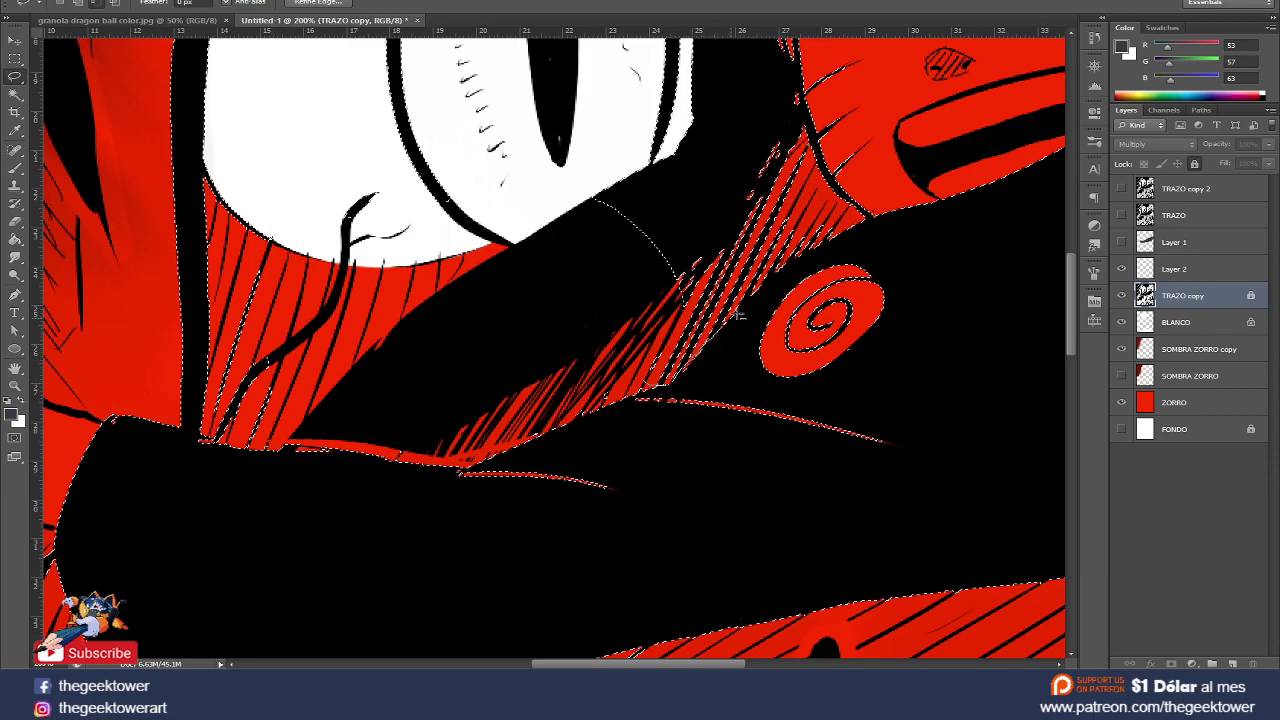
pyautogui.moveTo(718, 92); pyautogui.dragTo(860, 212)
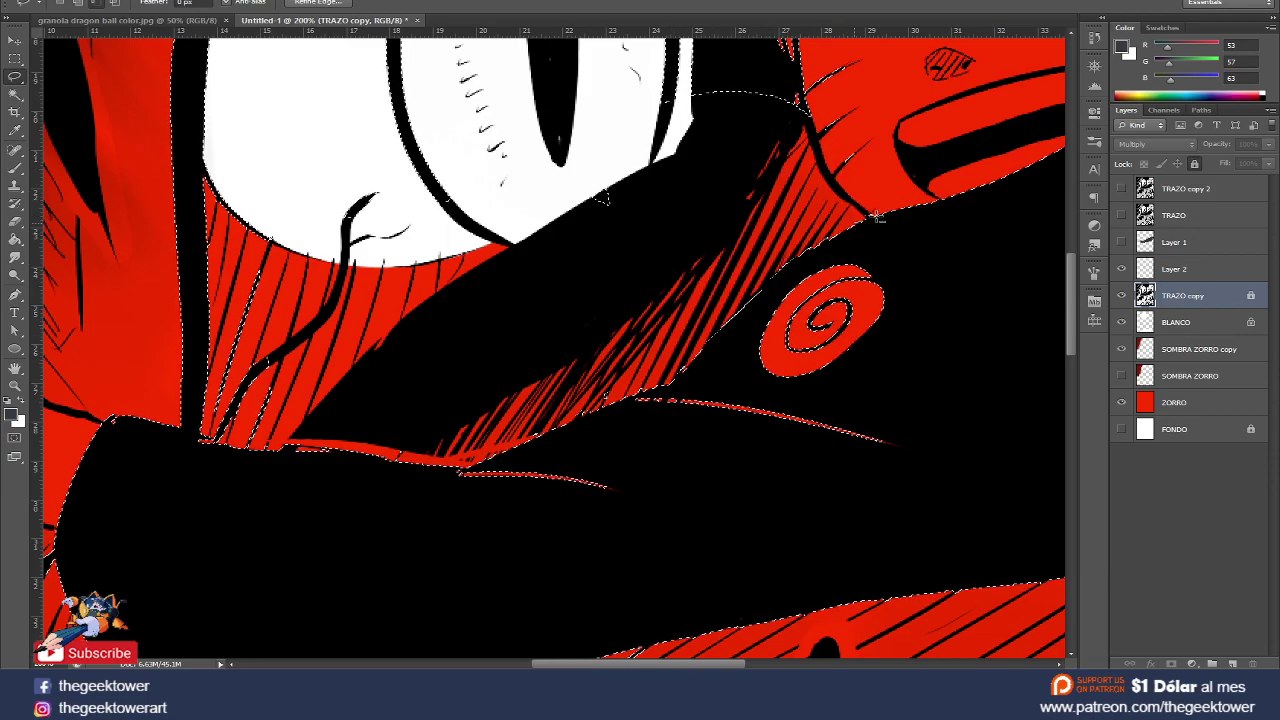
pyautogui.scroll(-1, 840, 212)
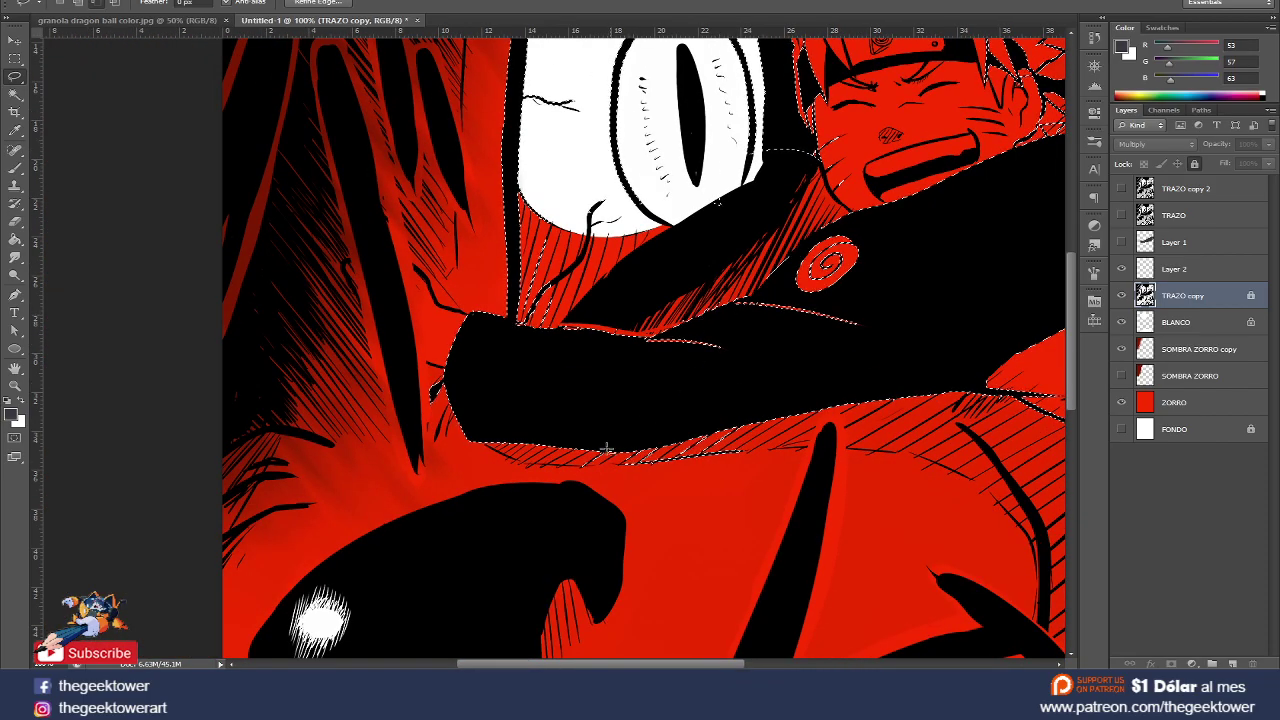
pyautogui.scroll(2, 600, 445)
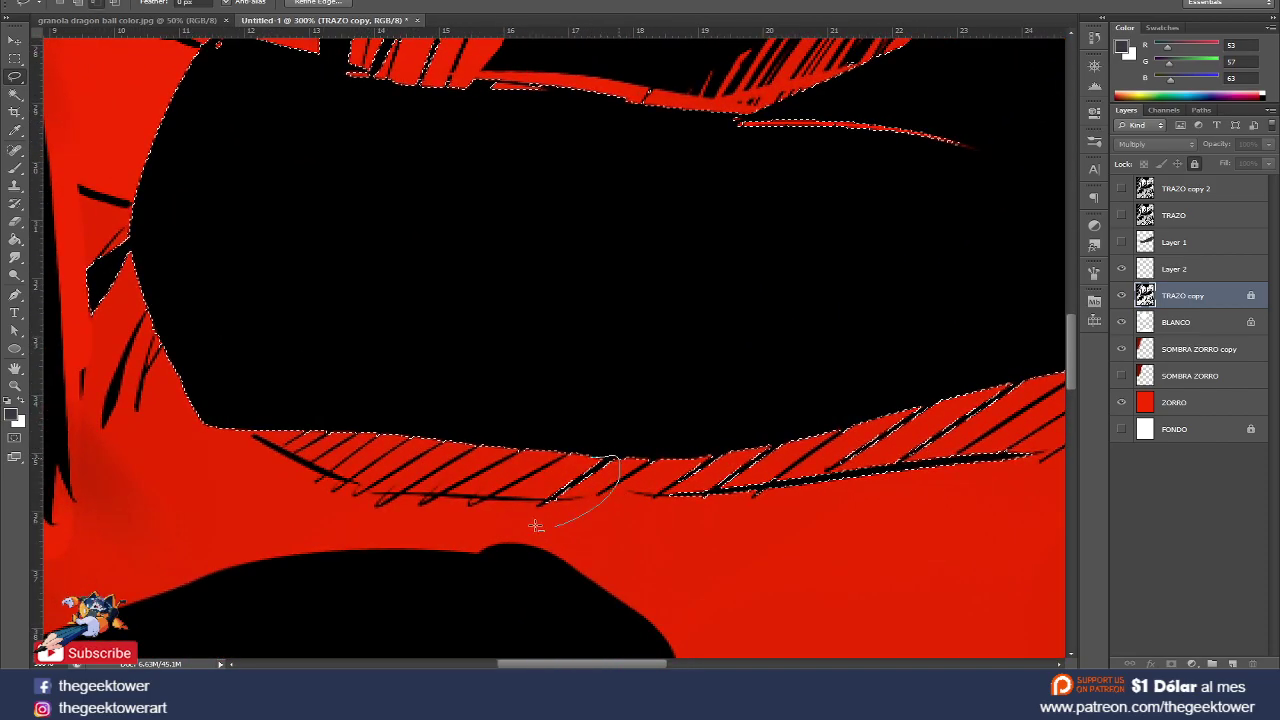
pyautogui.moveTo(740, 455)
pyautogui.mouseDown()
pyautogui.moveTo(668, 496)
pyautogui.moveTo(758, 448)
pyautogui.mouseUp()
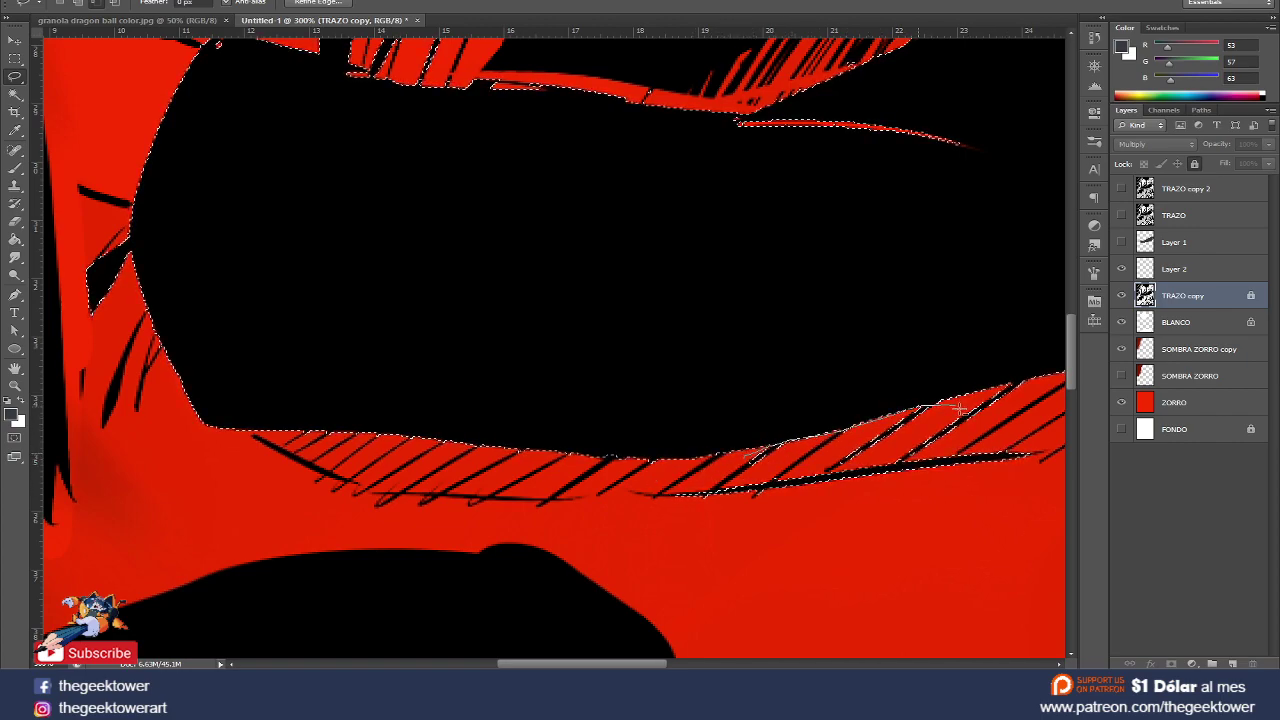
pyautogui.moveTo(958, 408)
pyautogui.mouseDown()
pyautogui.moveTo(829, 457)
pyautogui.moveTo(757, 449)
pyautogui.moveTo(768, 447)
pyautogui.mouseUp()
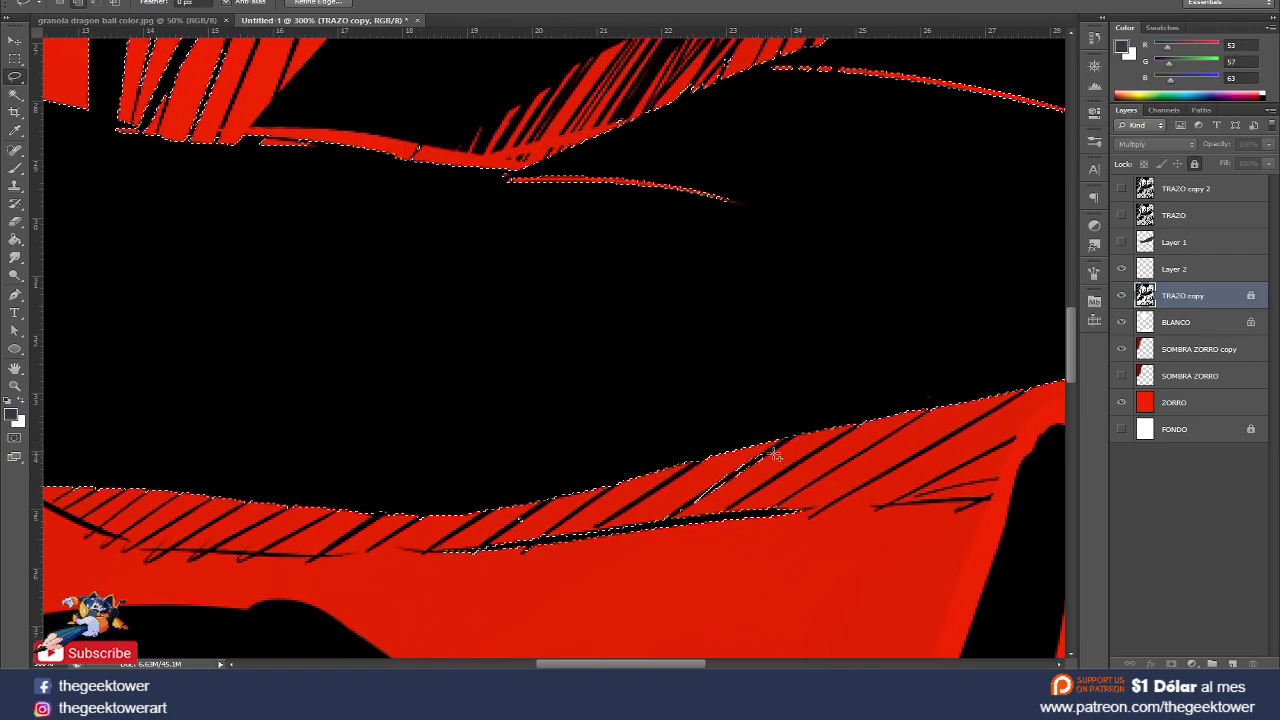
pyautogui.scroll(-1, 801, 435)
pyautogui.scroll(-2, 801, 435)
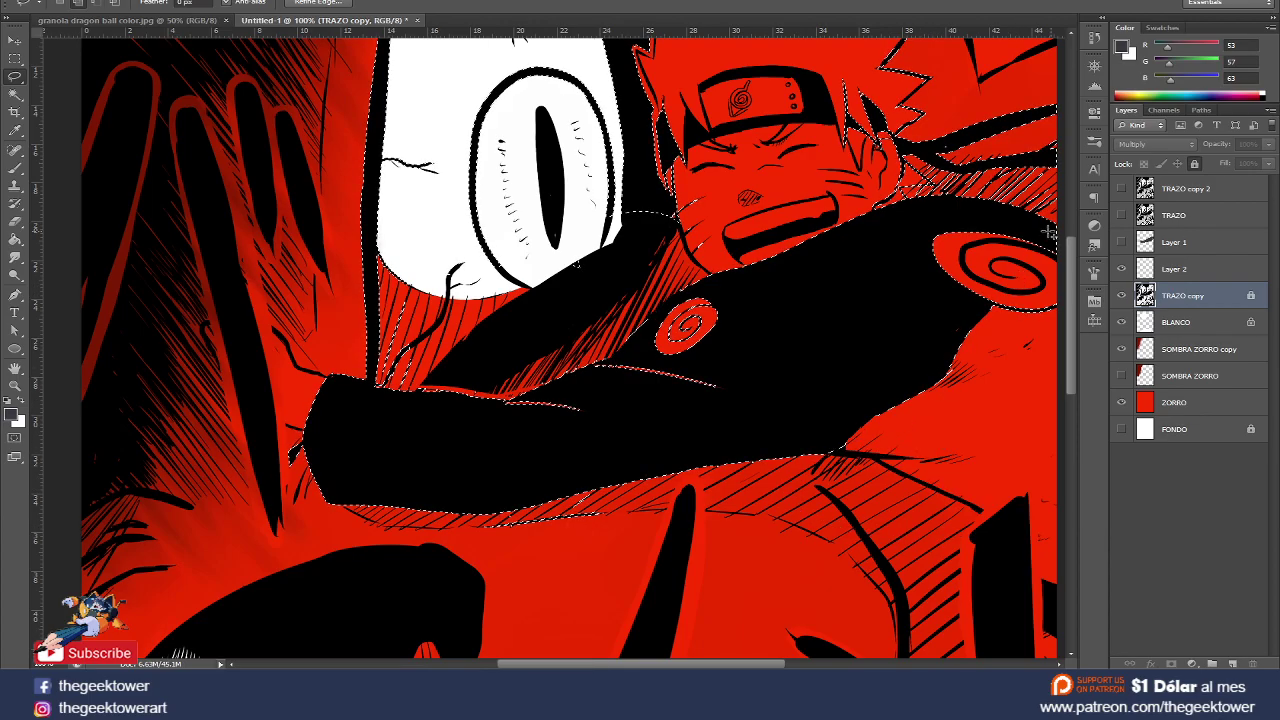
# - Lasso-add the hatched strokes above the shoulder, next to the swirl emblem, to the cloak selection
pyautogui.scroll(1, 875, 200)
pyautogui.scroll(1, 860, 225)
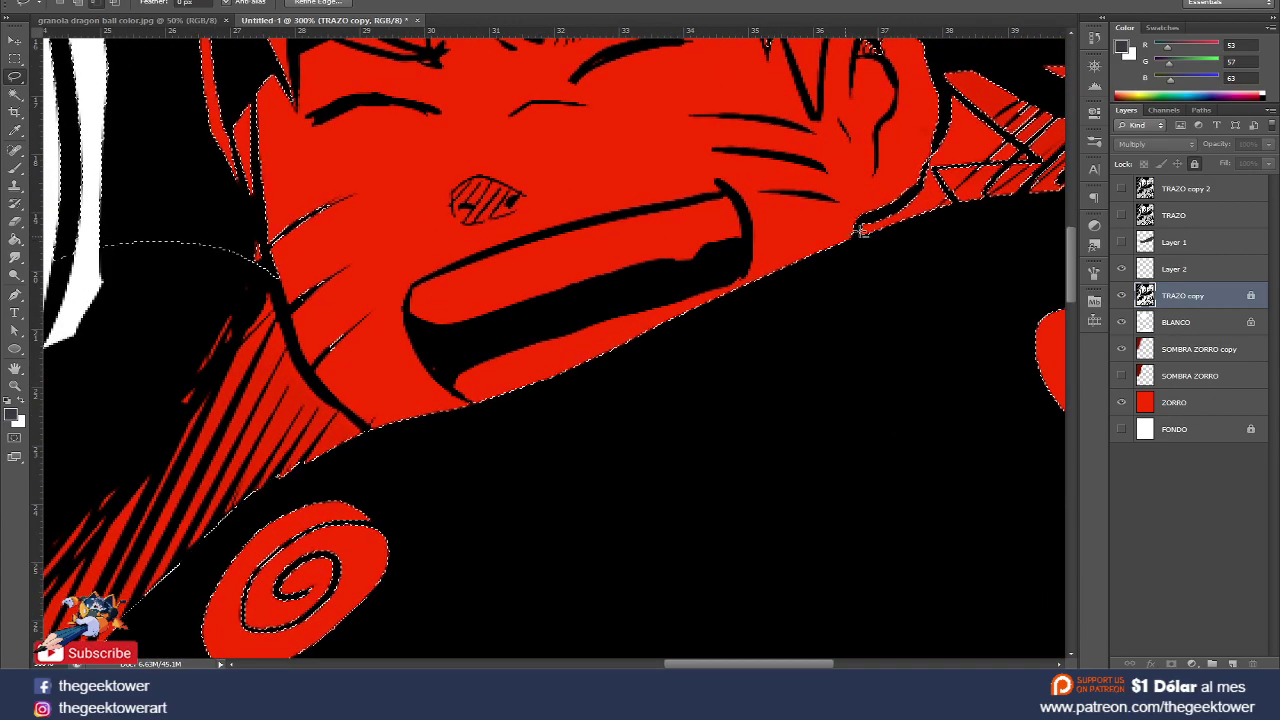
pyautogui.moveTo(958, 207); pyautogui.dragTo(740, 252)
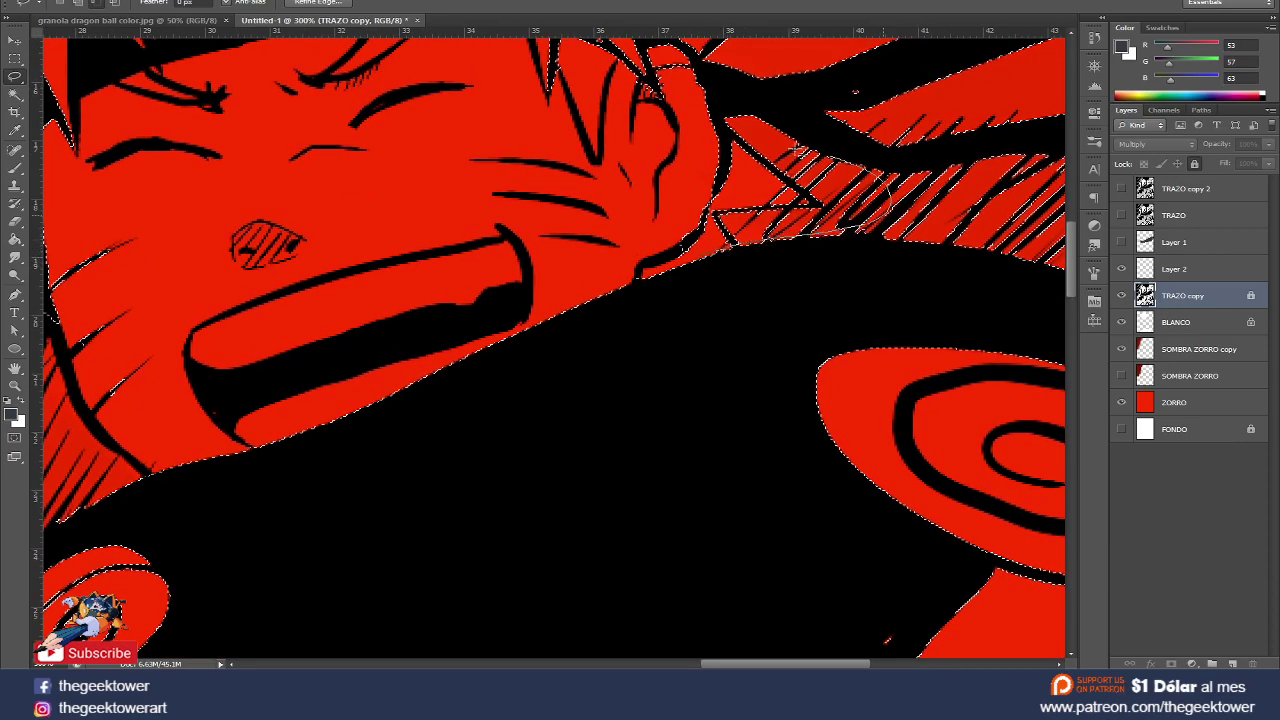
pyautogui.moveTo(797, 149); pyautogui.dragTo(816, 236)
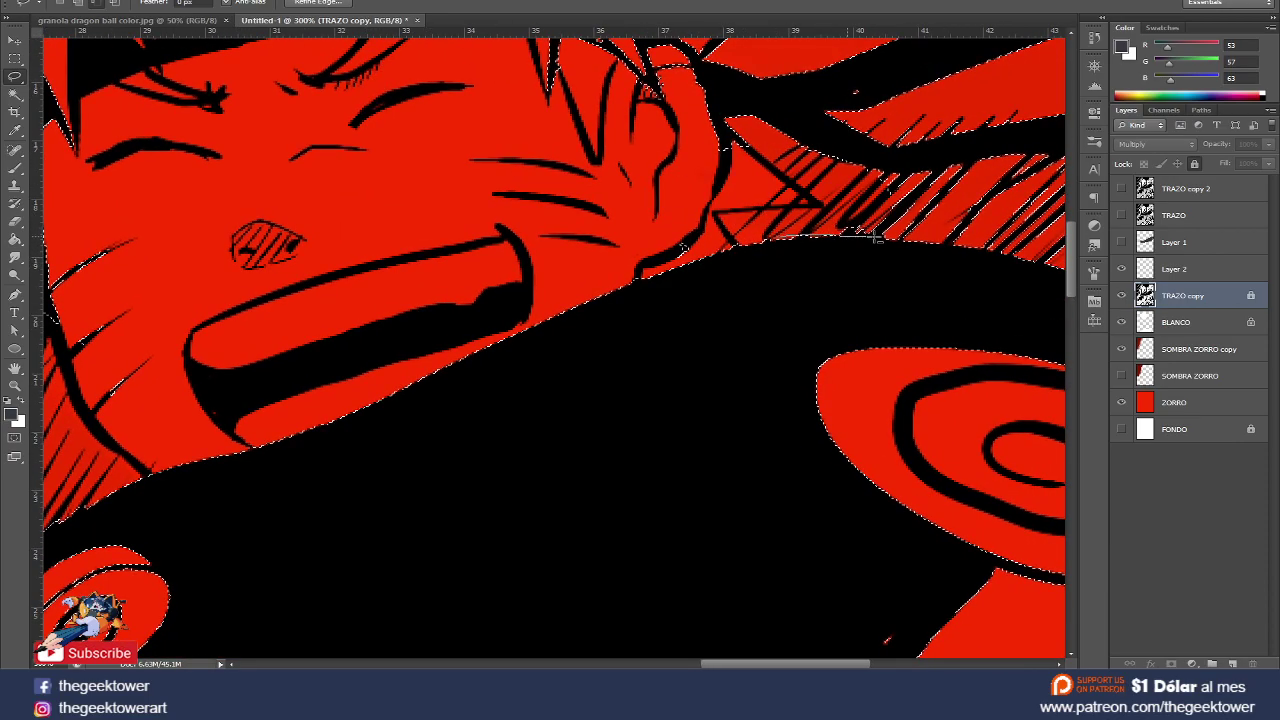
pyautogui.moveTo(876, 236)
pyautogui.mouseDown()
pyautogui.moveTo(566, 246)
pyautogui.moveTo(888, 300)
pyautogui.mouseUp()
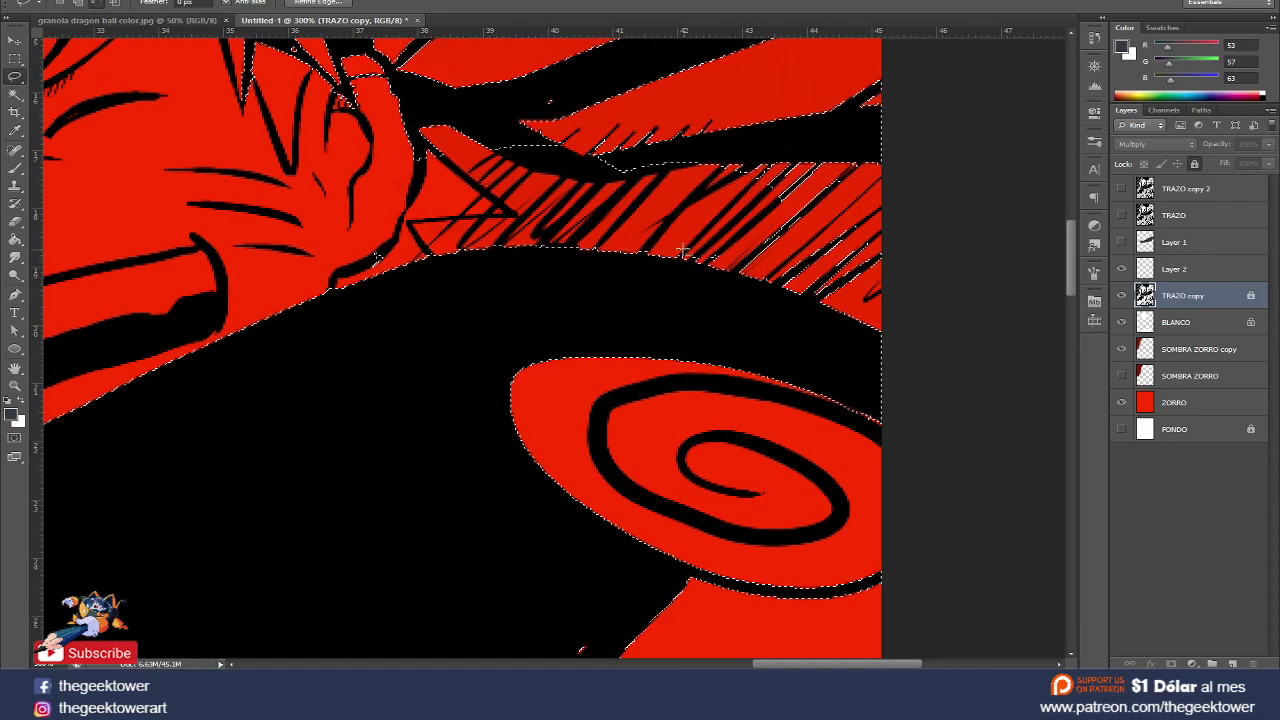
pyautogui.scroll(-2, 800, 260)
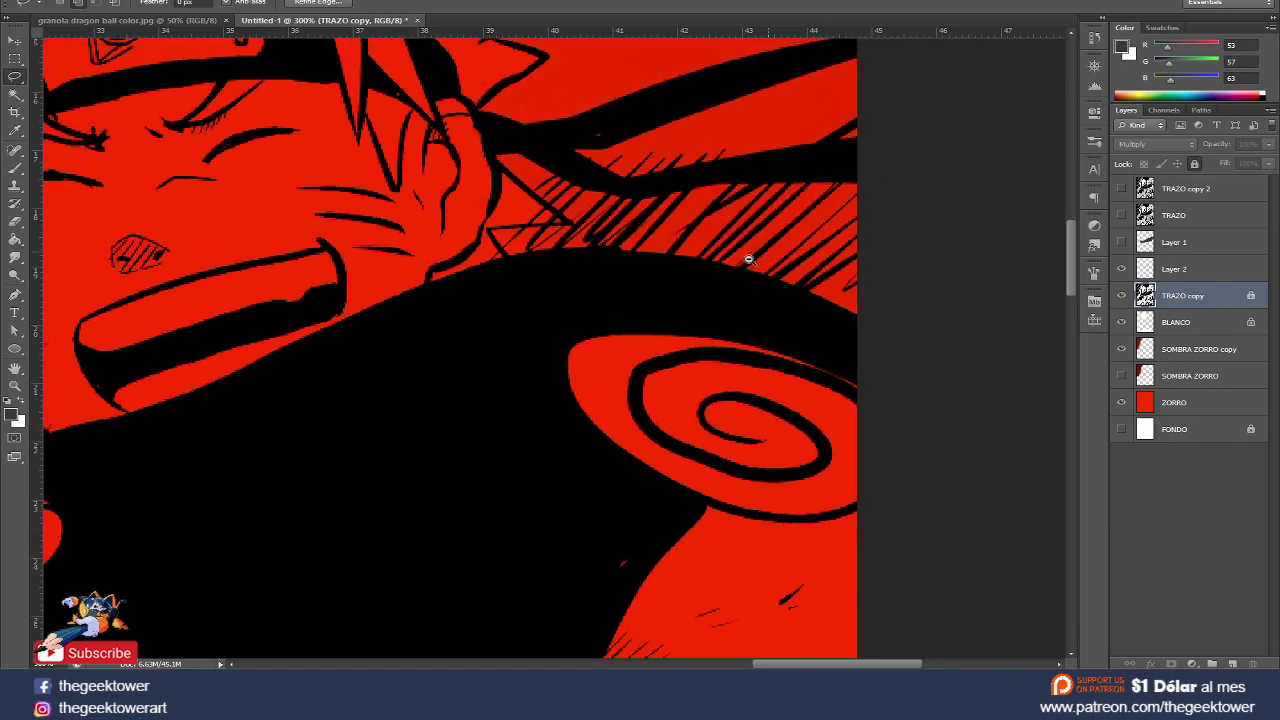
pyautogui.scroll(-1, 740, 257)
pyautogui.scroll(4, 655, 247)
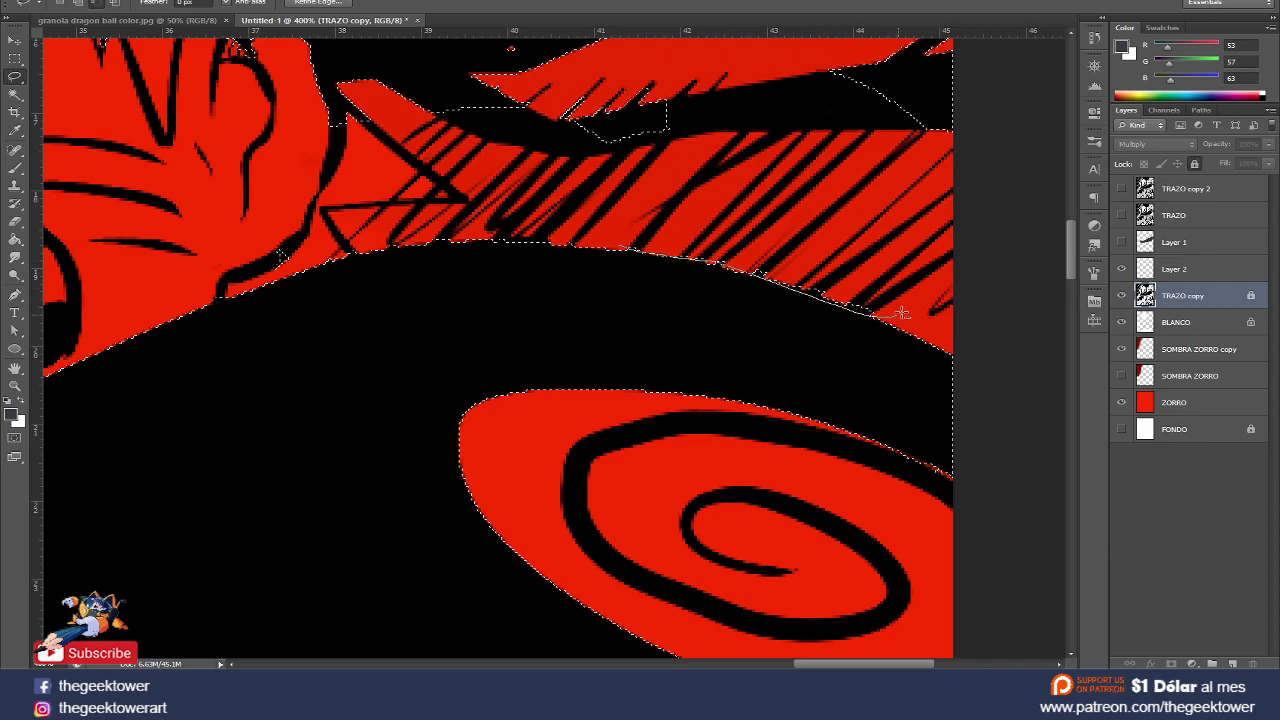
pyautogui.scroll(-2, 686, 214)
pyautogui.scroll(-2, 700, 214)
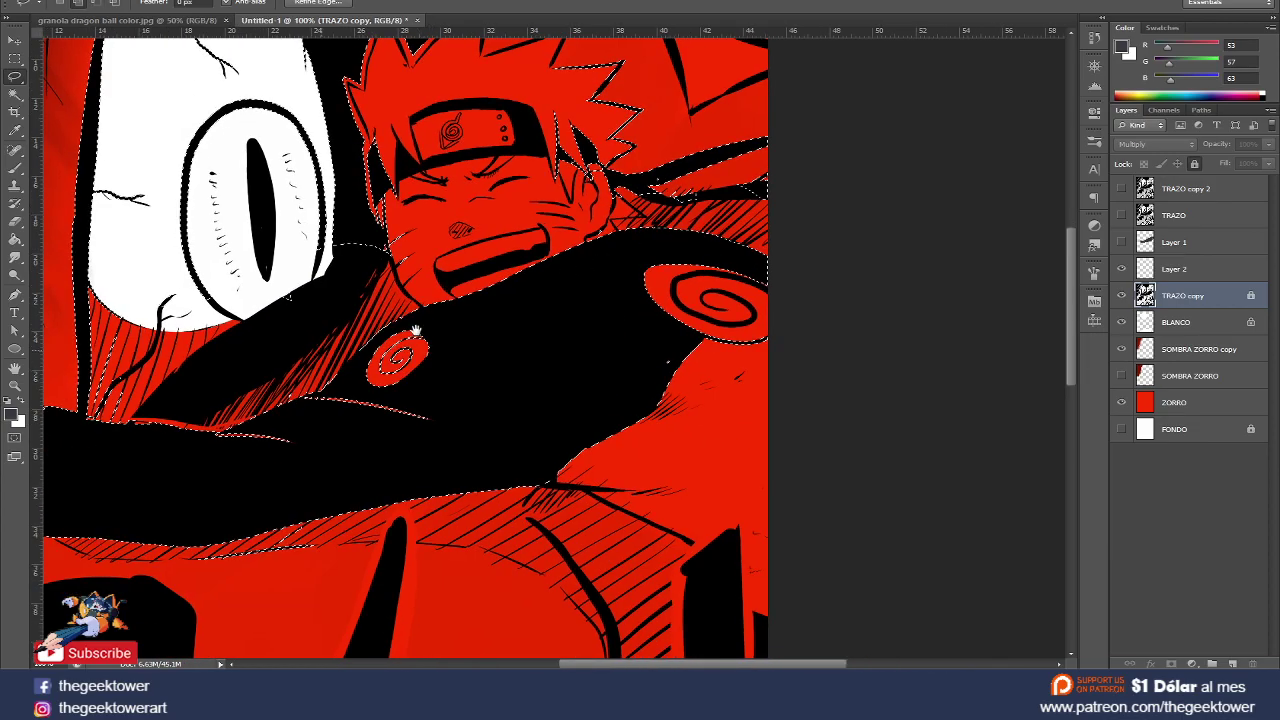
pyautogui.scroll(1, 594, 300)
pyautogui.scroll(2, 331, 366)
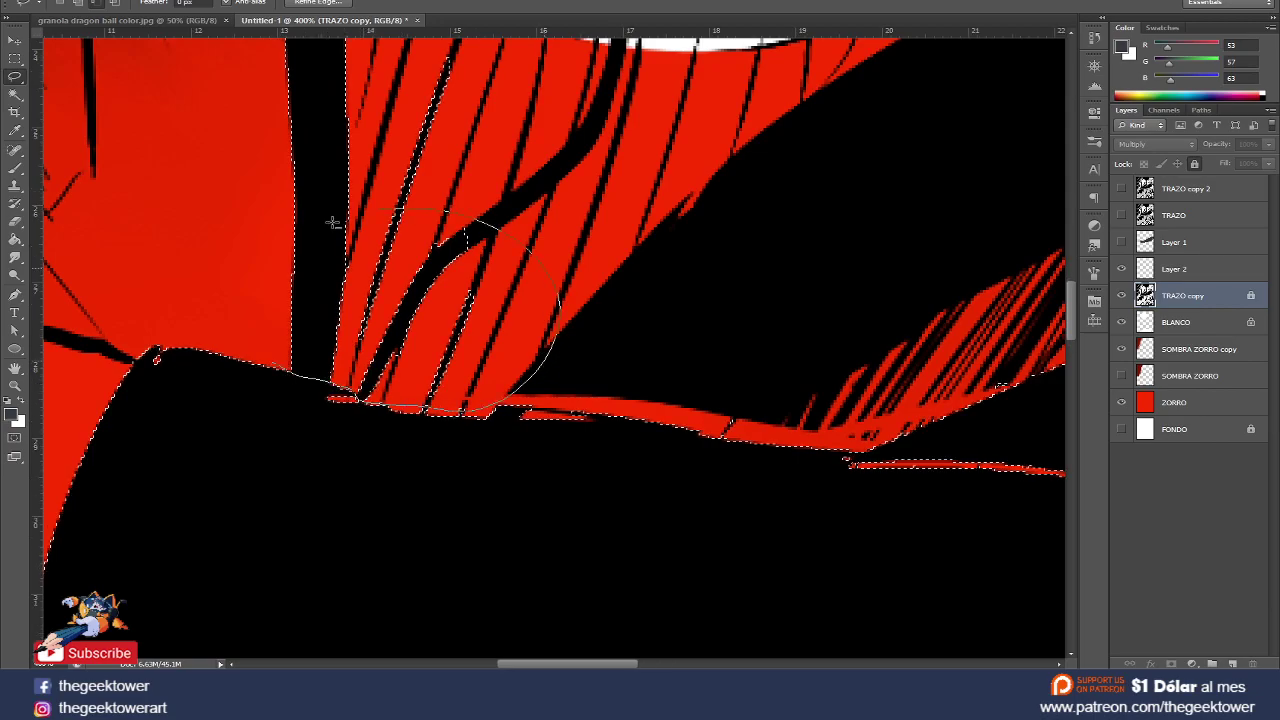
# - Zoom out and pan to check the cloak selection, then bring up Refine Edge (radius, smooth, feather at 0)
pyautogui.scroll(-1, 457, 329)
pyautogui.moveTo(457, 329); pyautogui.dragTo(350, 335)
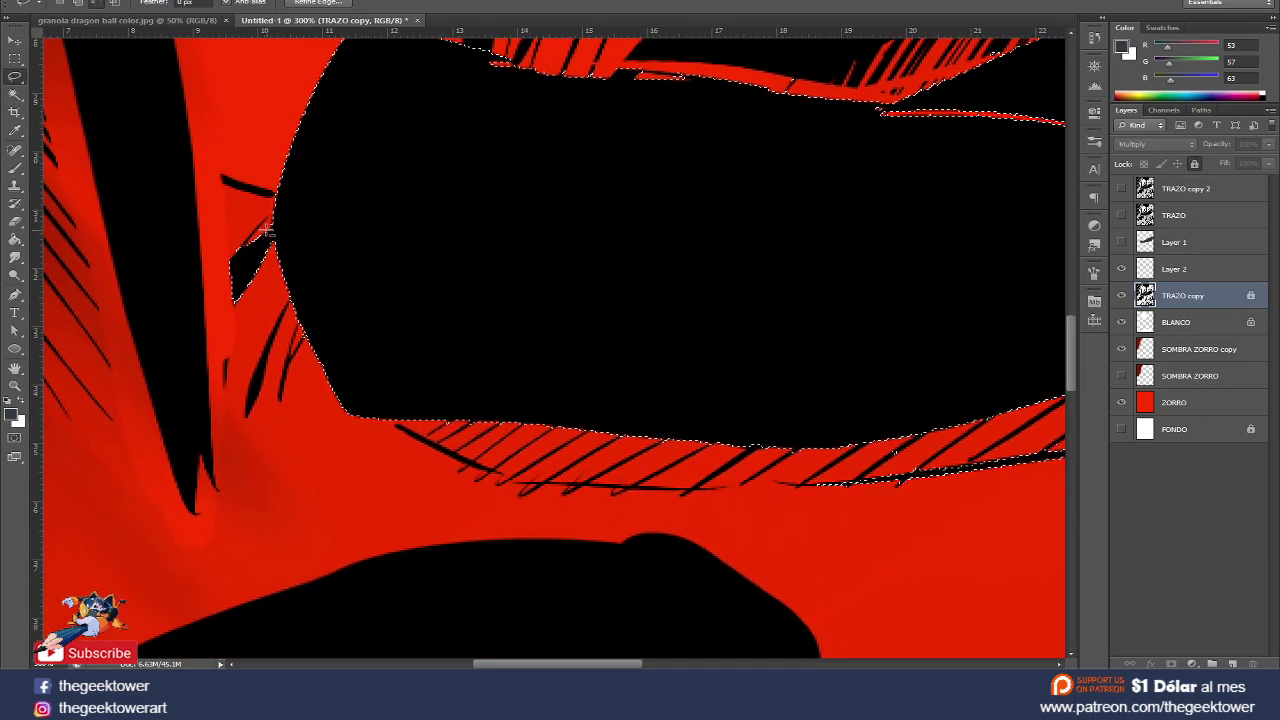
pyautogui.keyDown('alt'); pyautogui.click(340, 305); pyautogui.keyUp('alt')
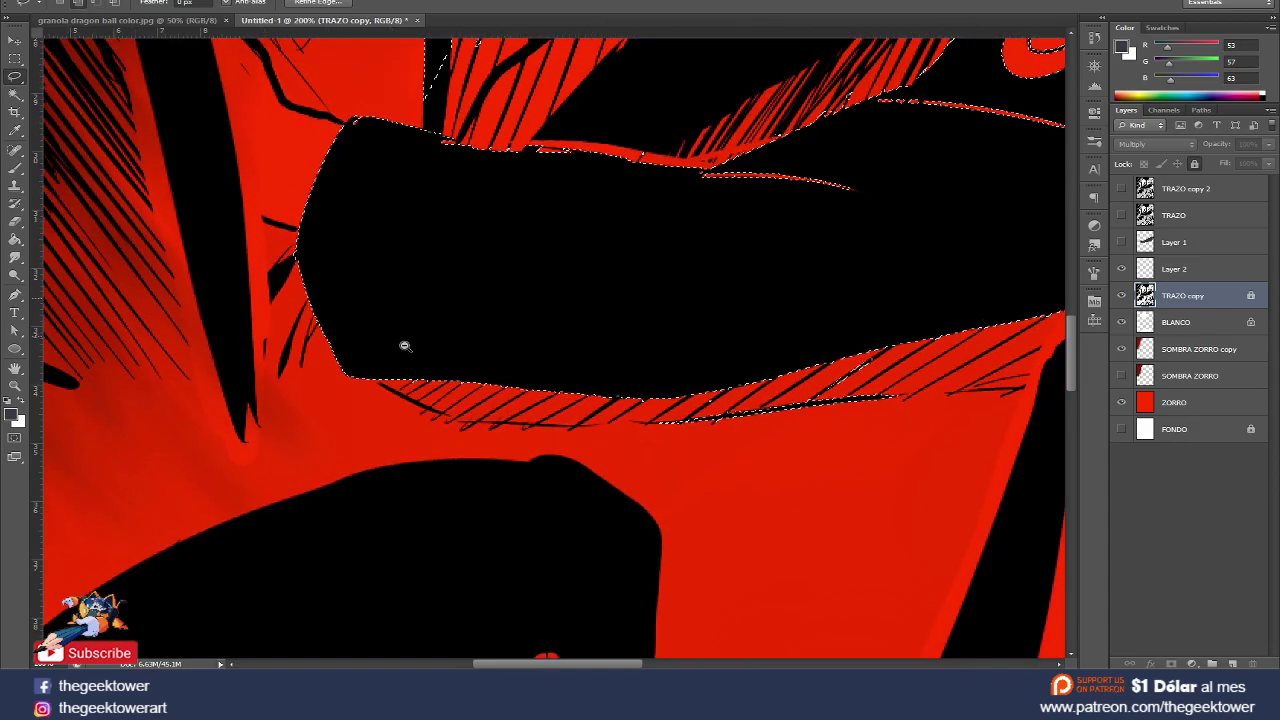
pyautogui.keyDown('alt'); pyautogui.click(671, 380); pyautogui.keyUp('alt')
pyautogui.keyDown('alt'); pyautogui.click(674, 380); pyautogui.keyUp('alt')
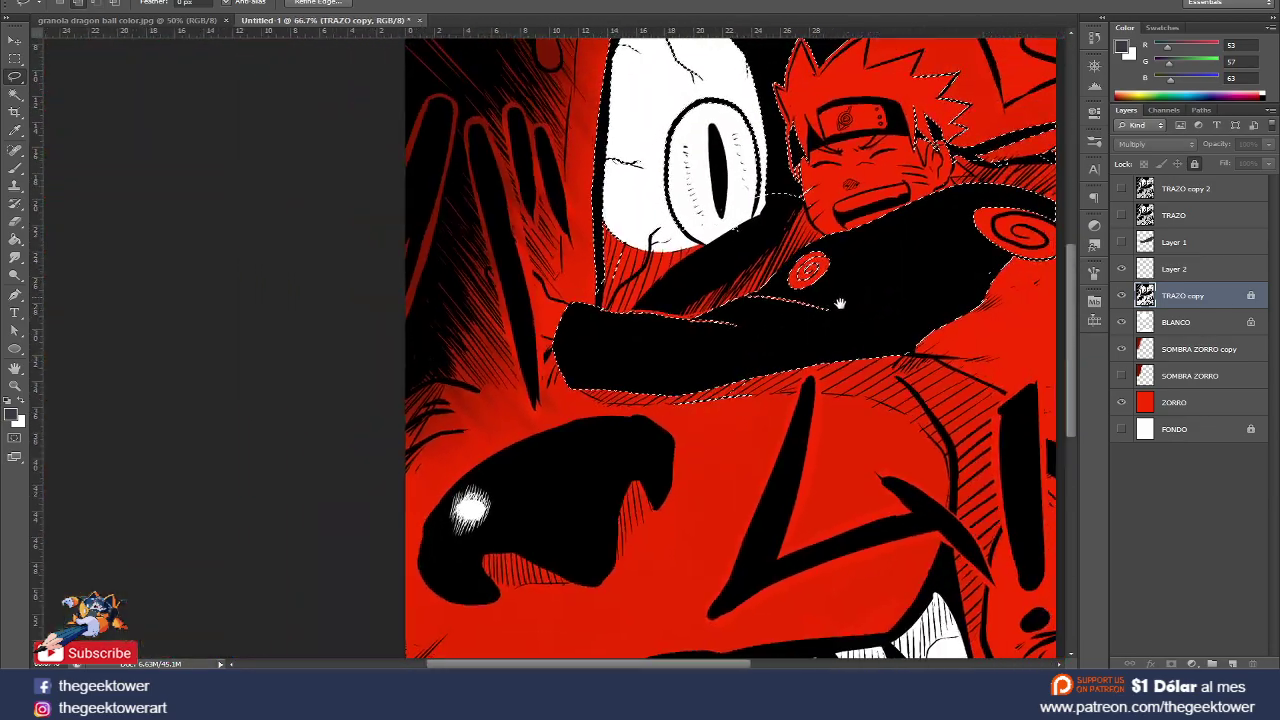
pyautogui.moveTo(855, 340); pyautogui.dragTo(564, 370)
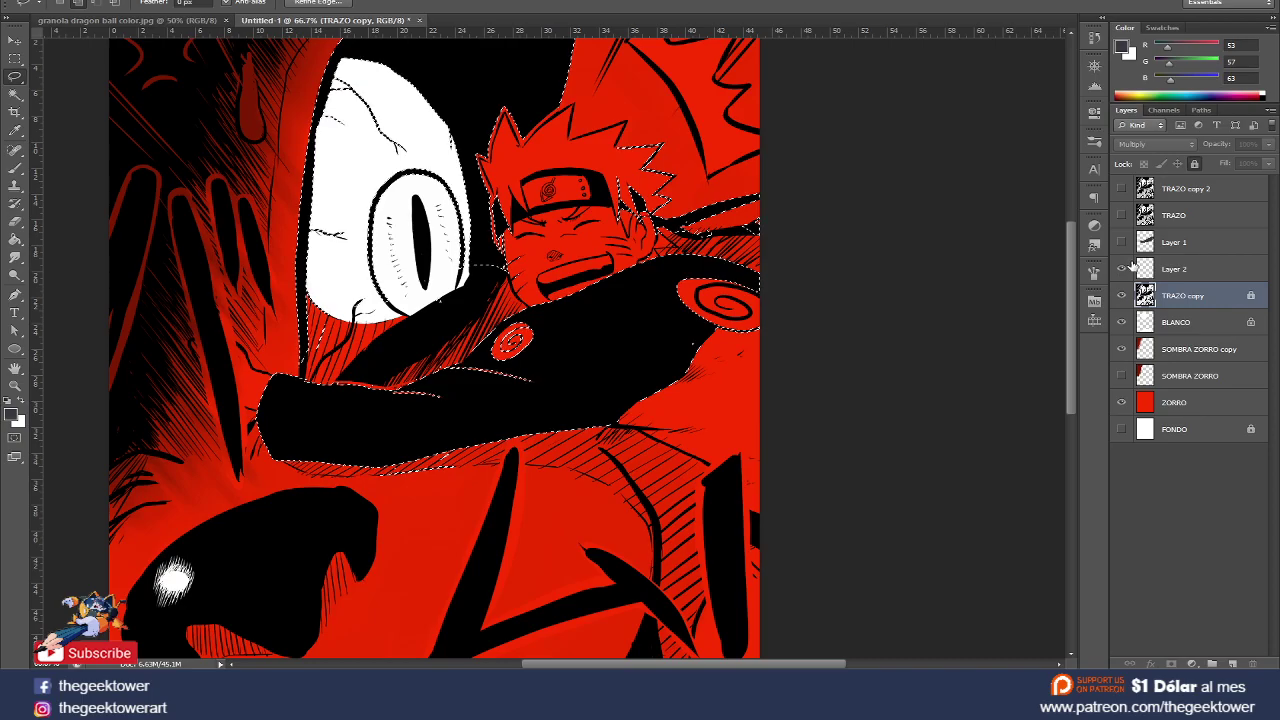
pyautogui.scroll(2, 498, 326)
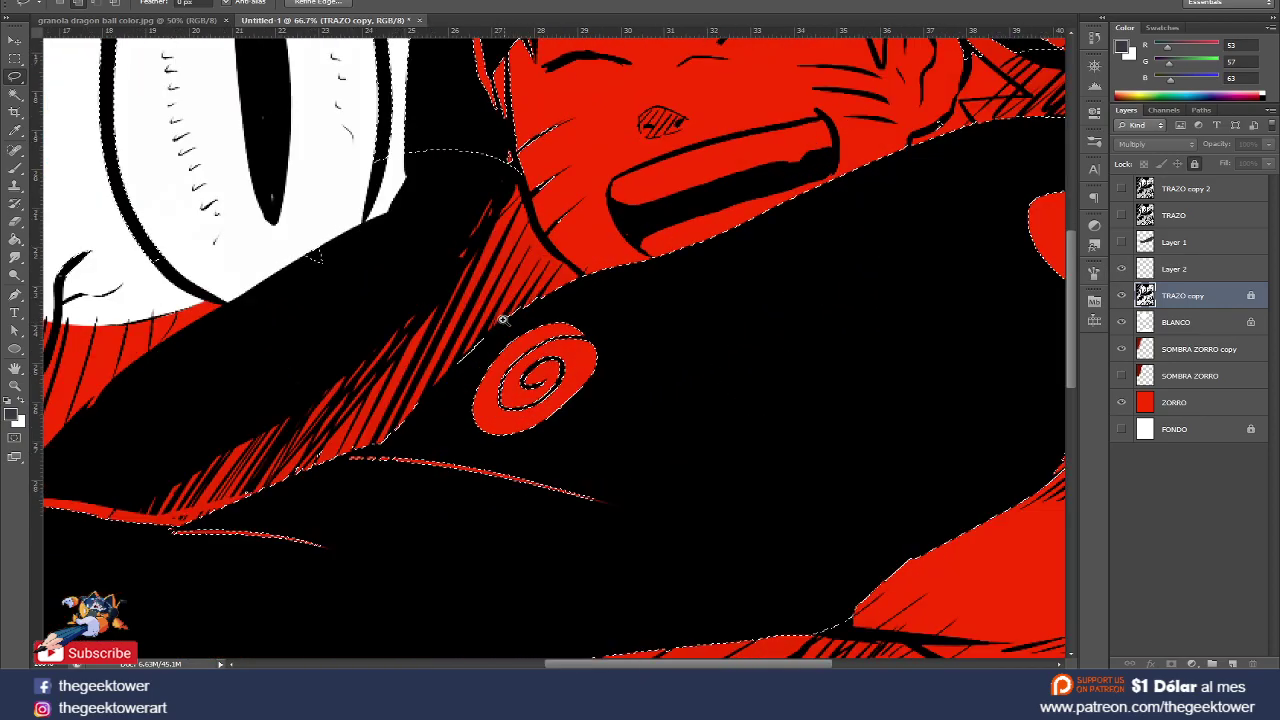
pyautogui.scroll(2, 520, 310)
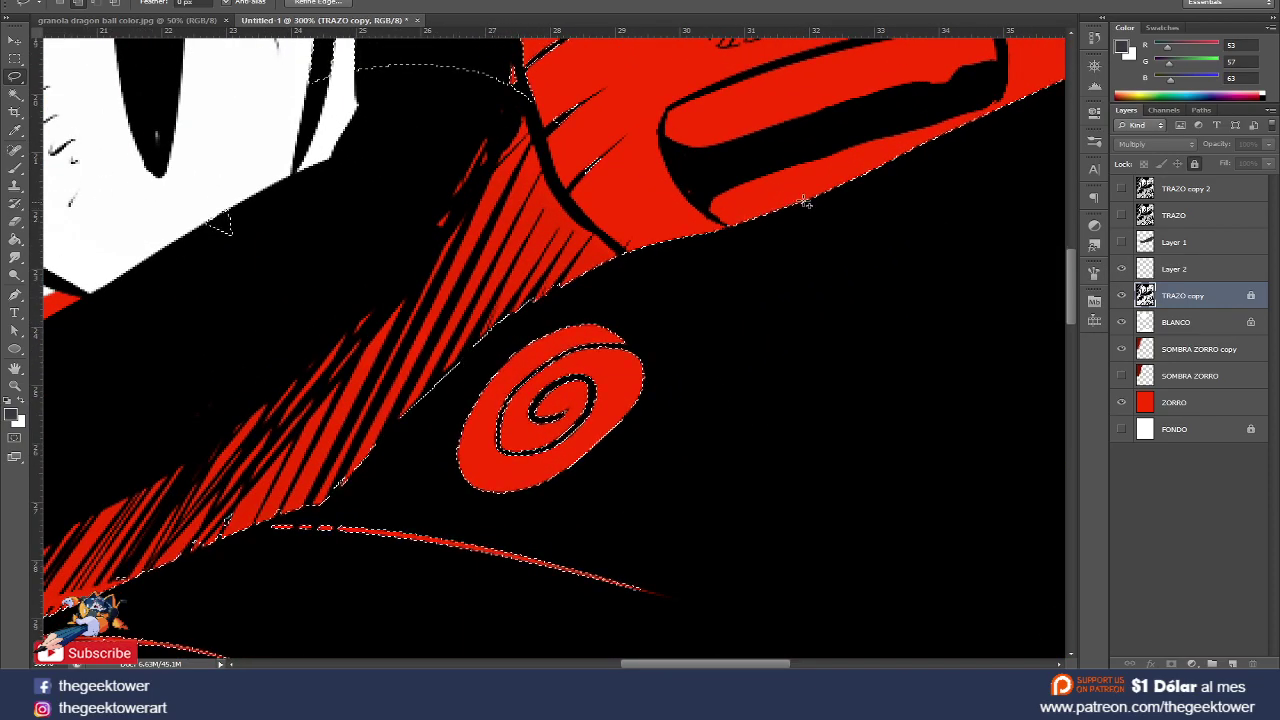
pyautogui.click(319, 5)
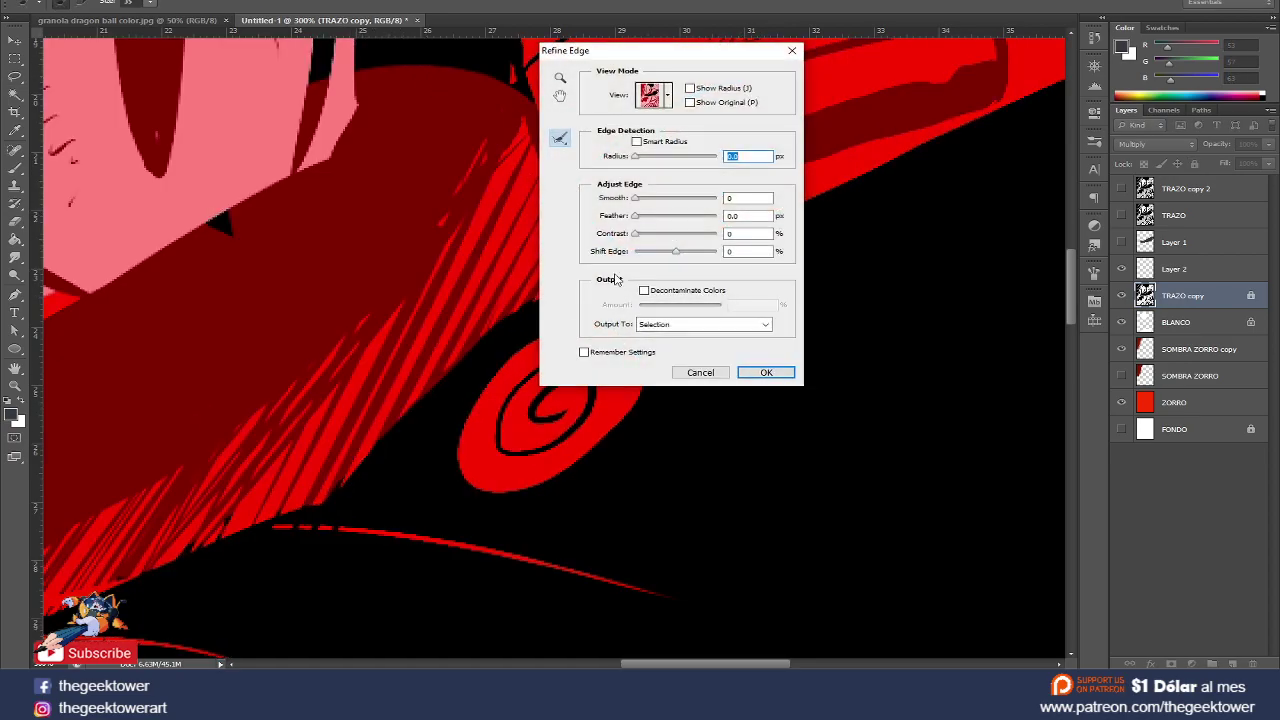
# - Try larger Refine Edge feather values, then lower it to about 0.9 px and zoom onto the cloak edge
pyautogui.scroll(-3, 500, 358)
pyautogui.scroll(-1, 497, 358)
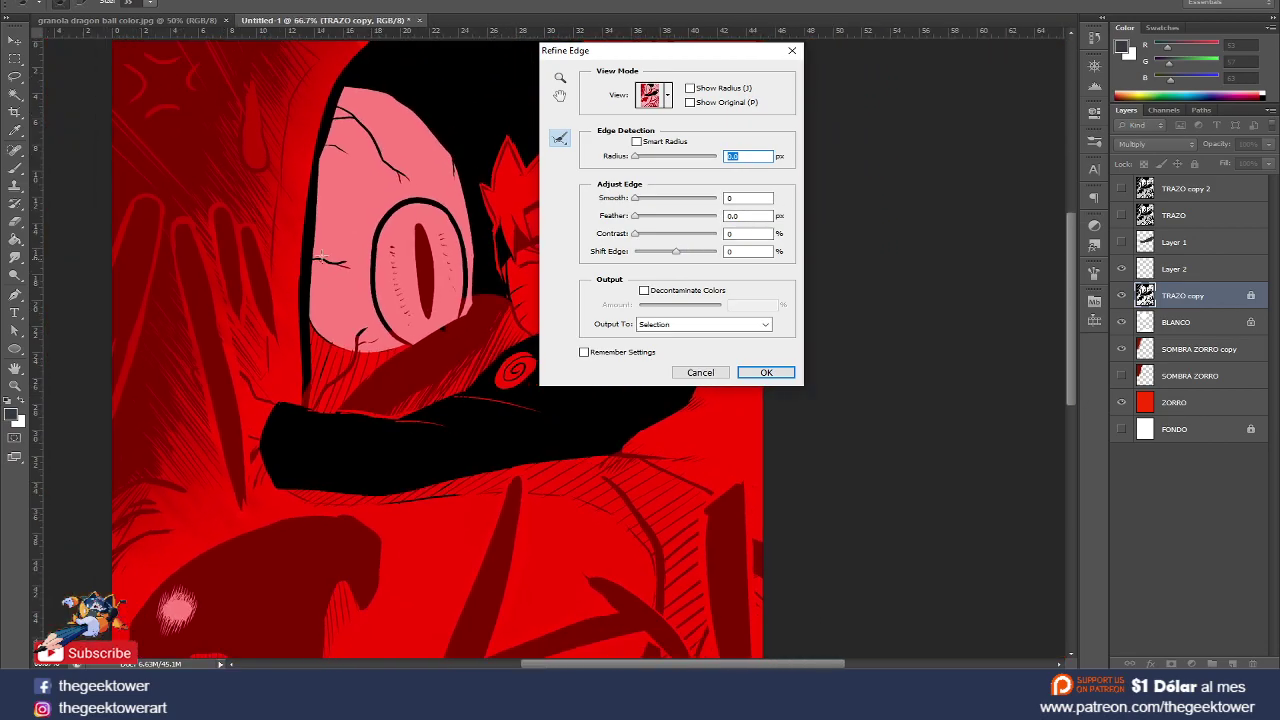
pyautogui.scroll(2, 478, 386)
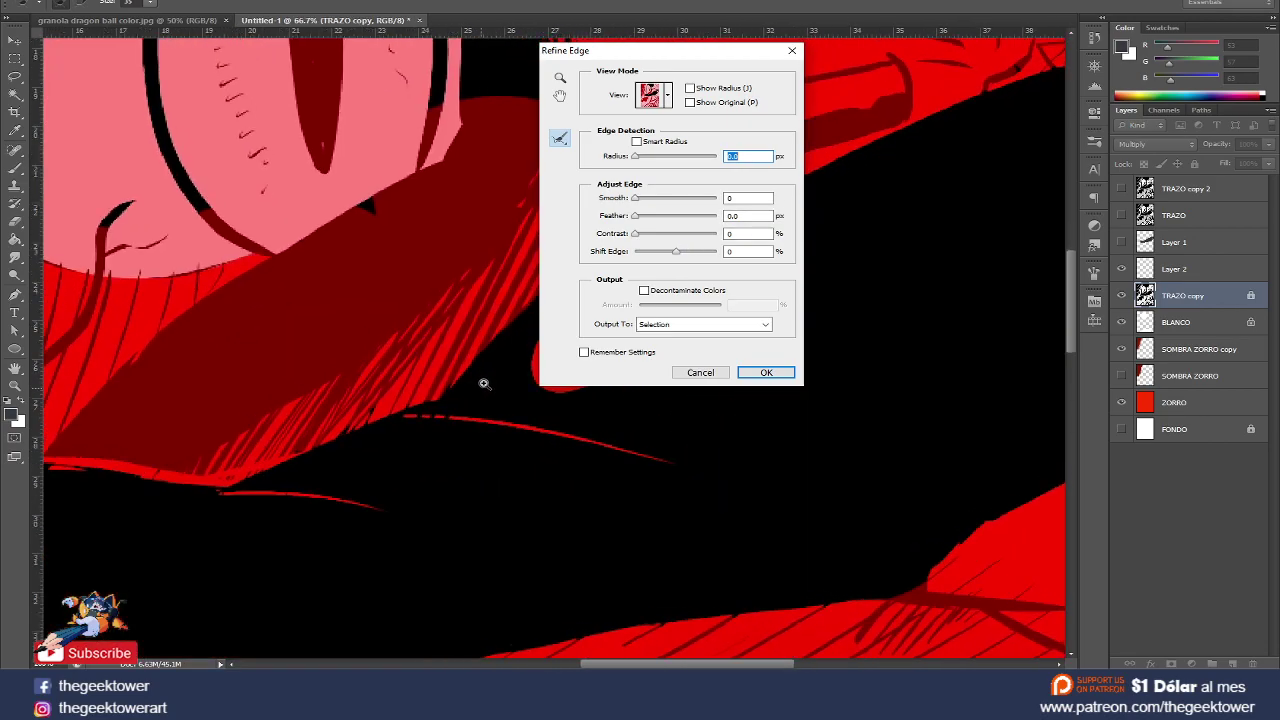
pyautogui.scroll(1, 480, 380)
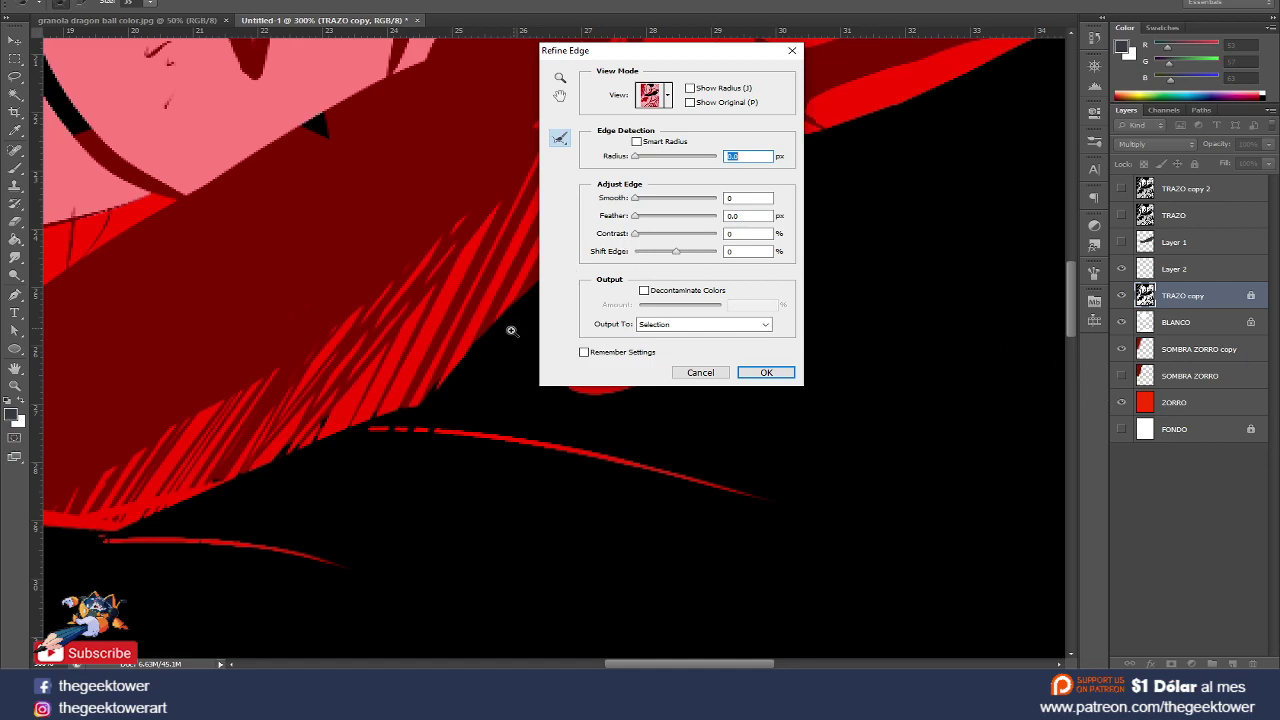
pyautogui.scroll(1, 511, 330)
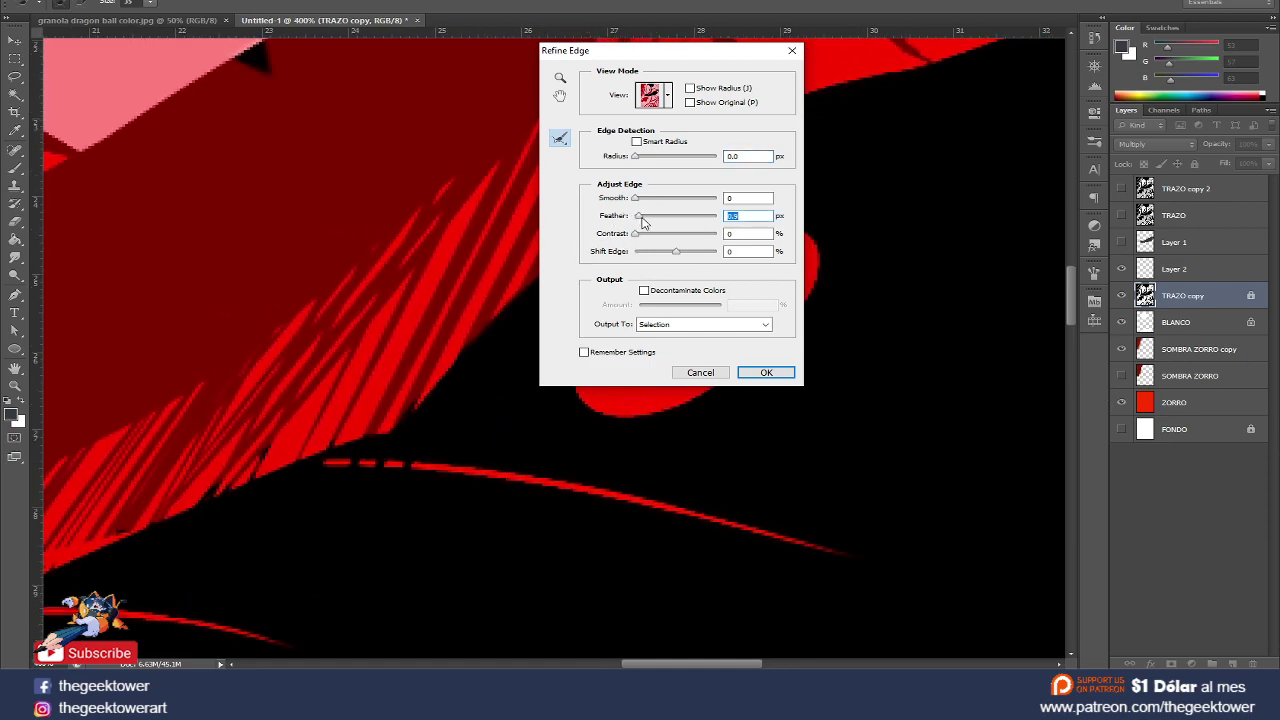
pyautogui.moveTo(642, 222); pyautogui.dragTo(686, 218)
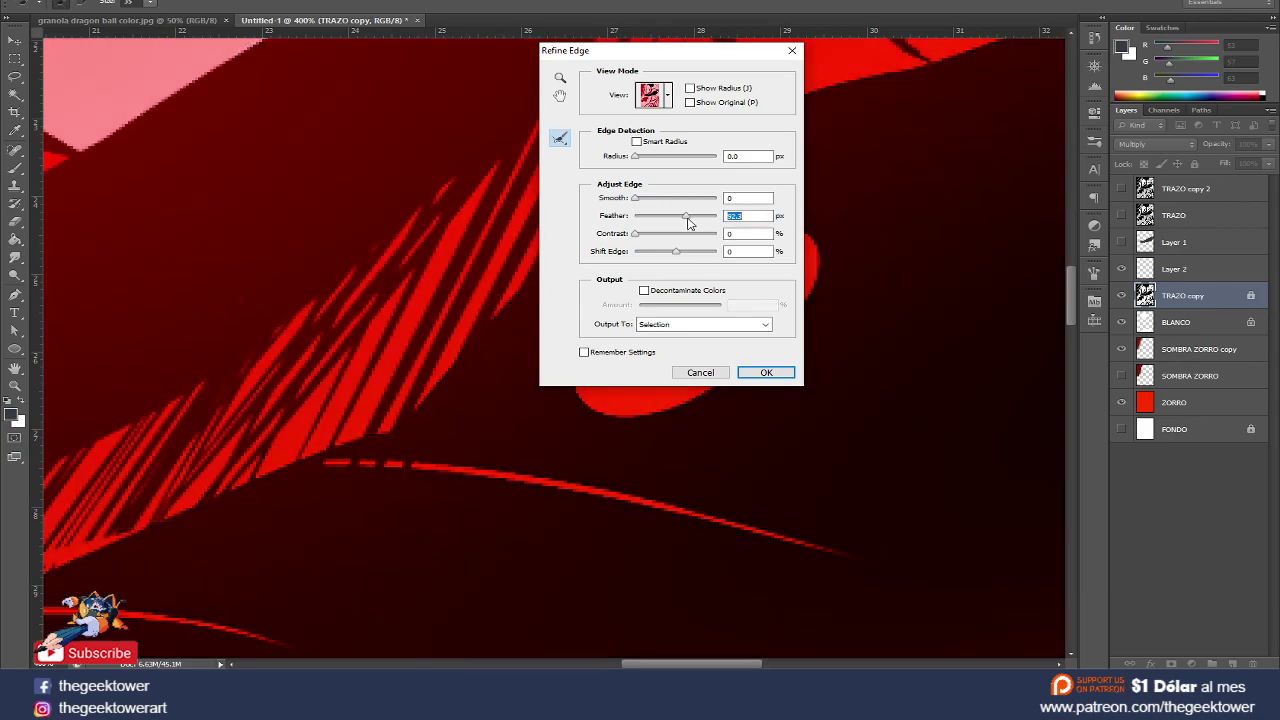
pyautogui.scroll(-2, 512, 297)
pyautogui.scroll(-1, 512, 297)
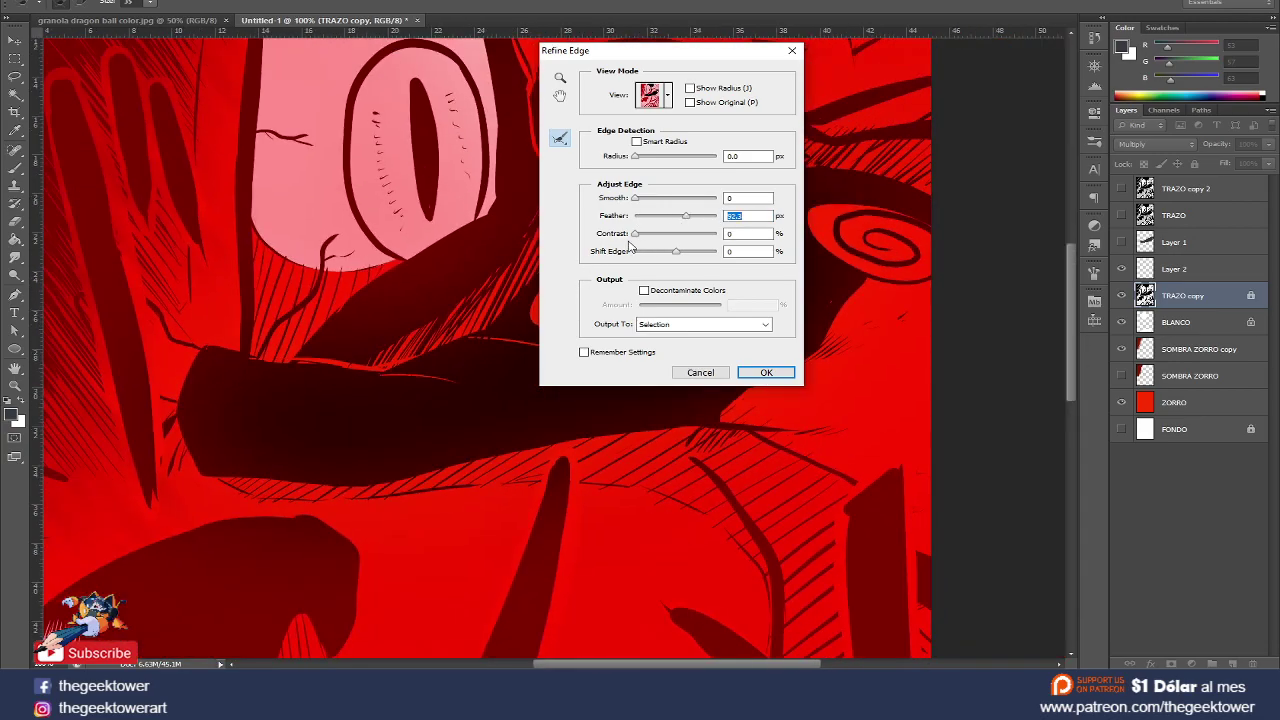
pyautogui.moveTo(686, 220); pyautogui.dragTo(672, 220)
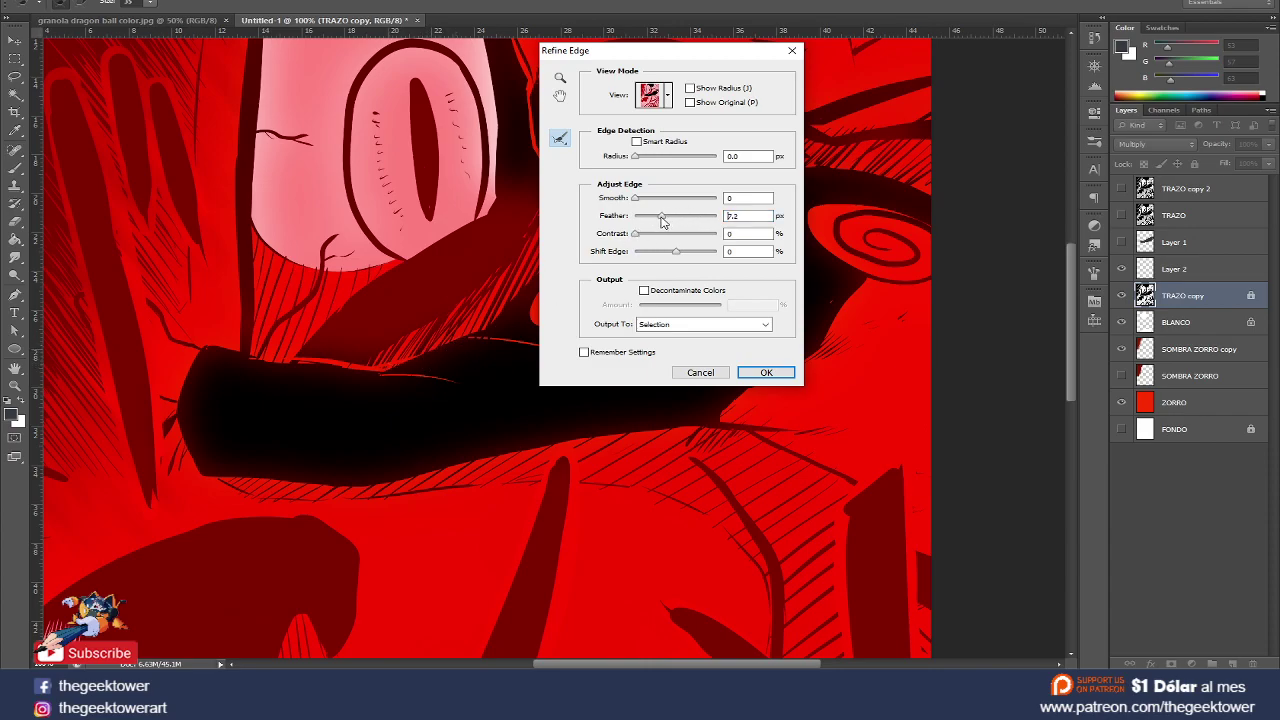
pyautogui.moveTo(662, 222); pyautogui.dragTo(650, 220)
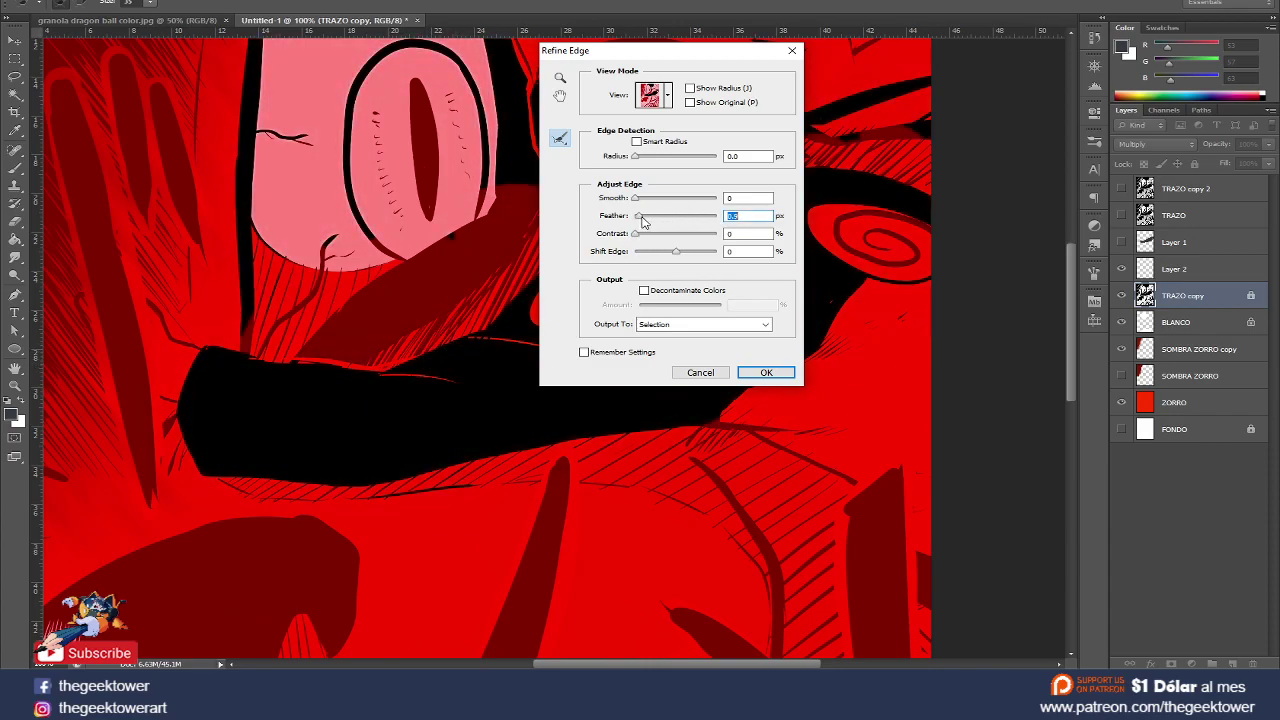
pyautogui.click(471, 342)
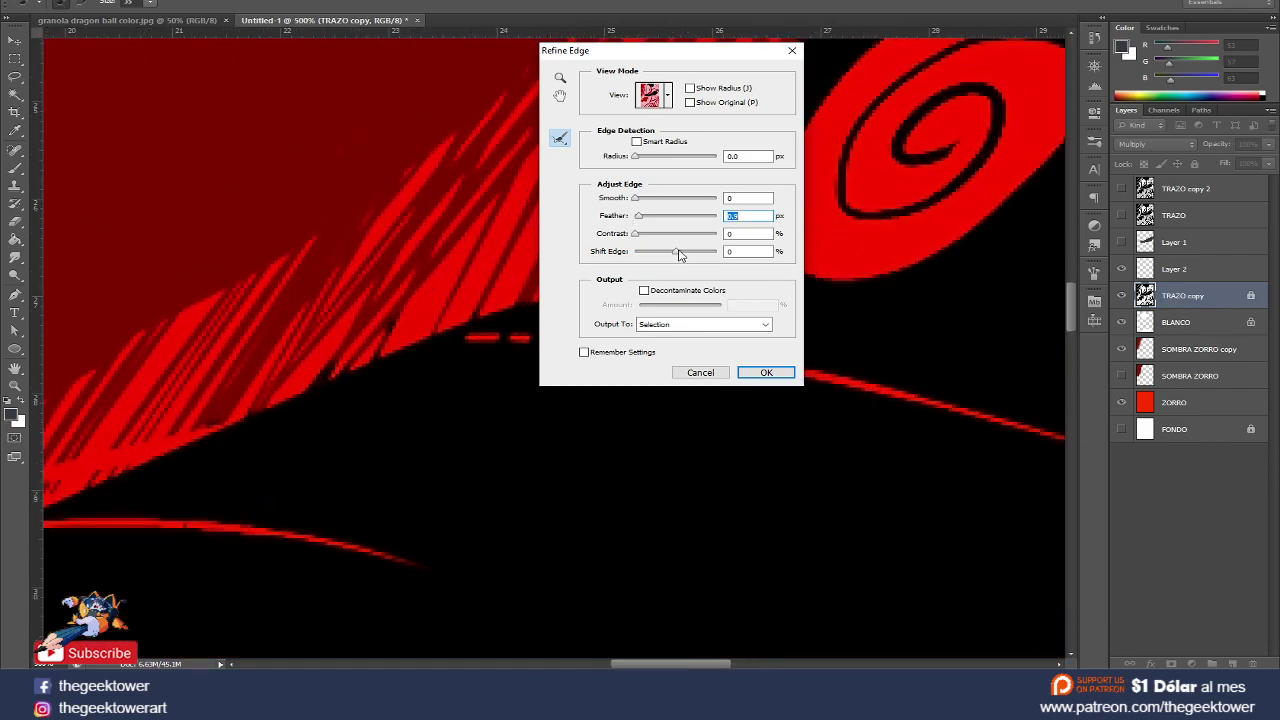
# - Shift the cloak selection edge inward to -78%
pyautogui.moveTo(679, 255); pyautogui.dragTo(672, 256)
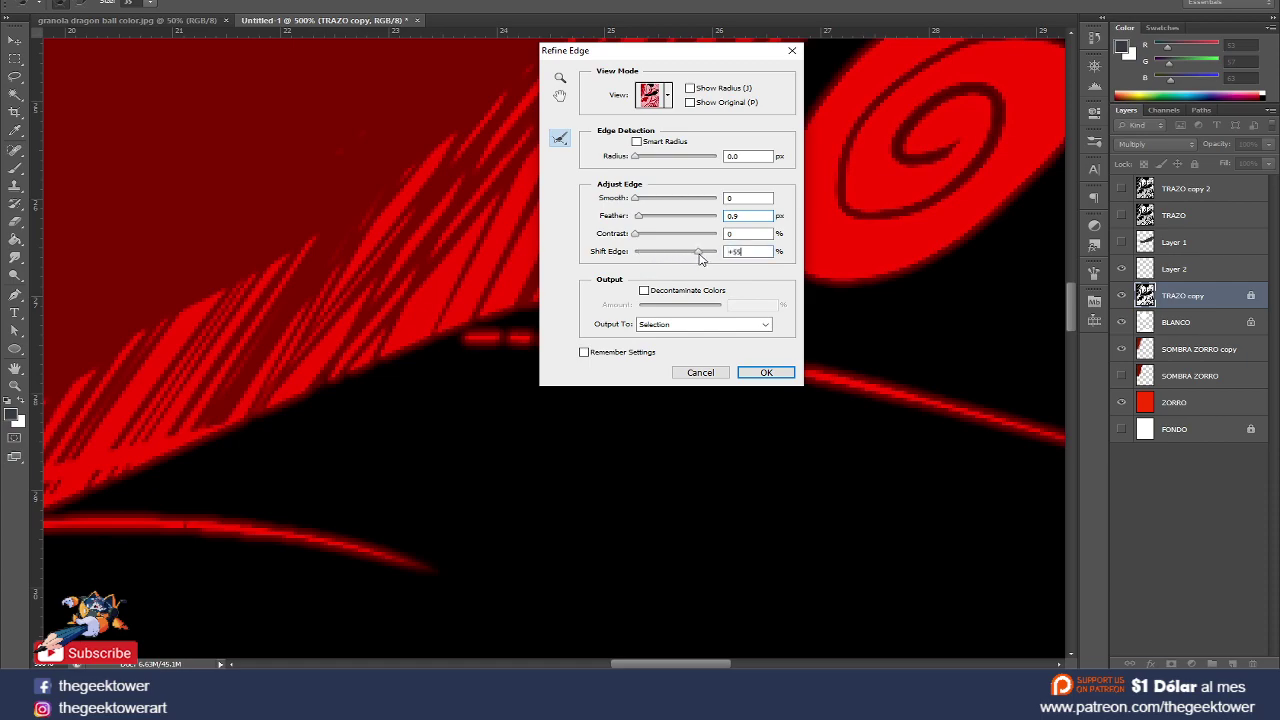
pyautogui.moveTo(700, 259); pyautogui.dragTo(698, 260)
pyautogui.moveTo(674, 257); pyautogui.dragTo(655, 257)
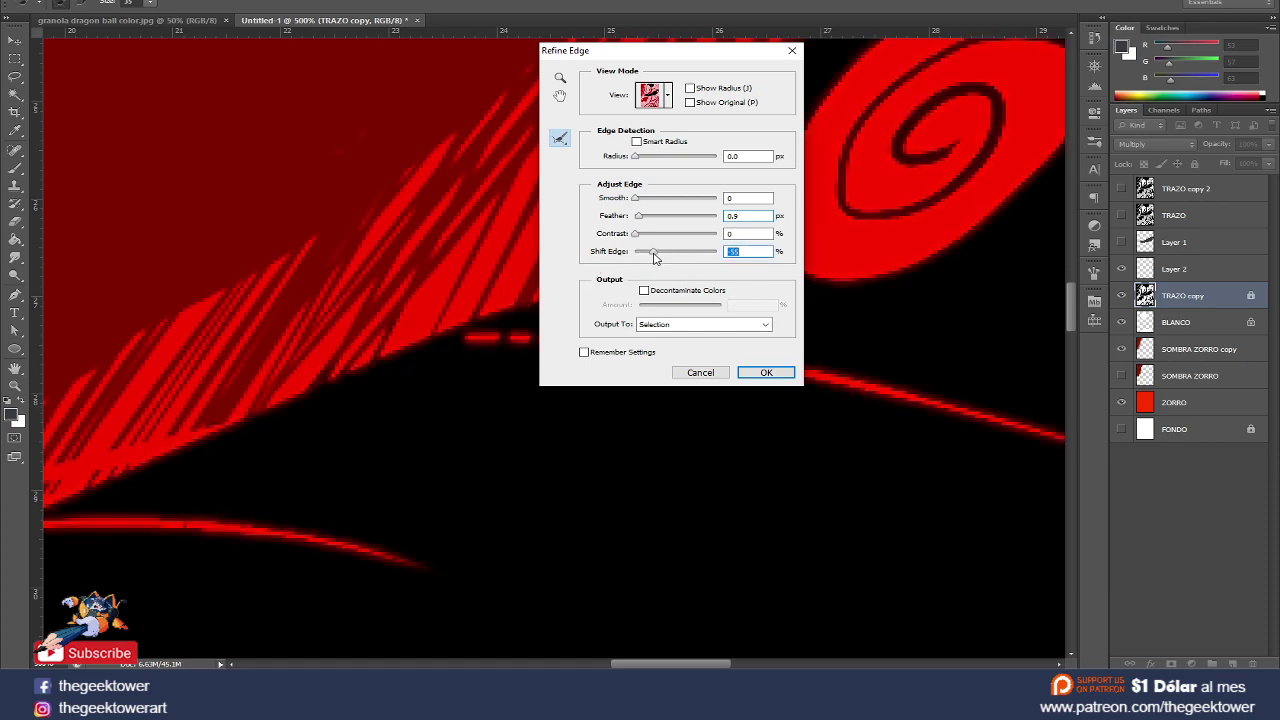
pyautogui.moveTo(647, 257); pyautogui.dragTo(644, 222)
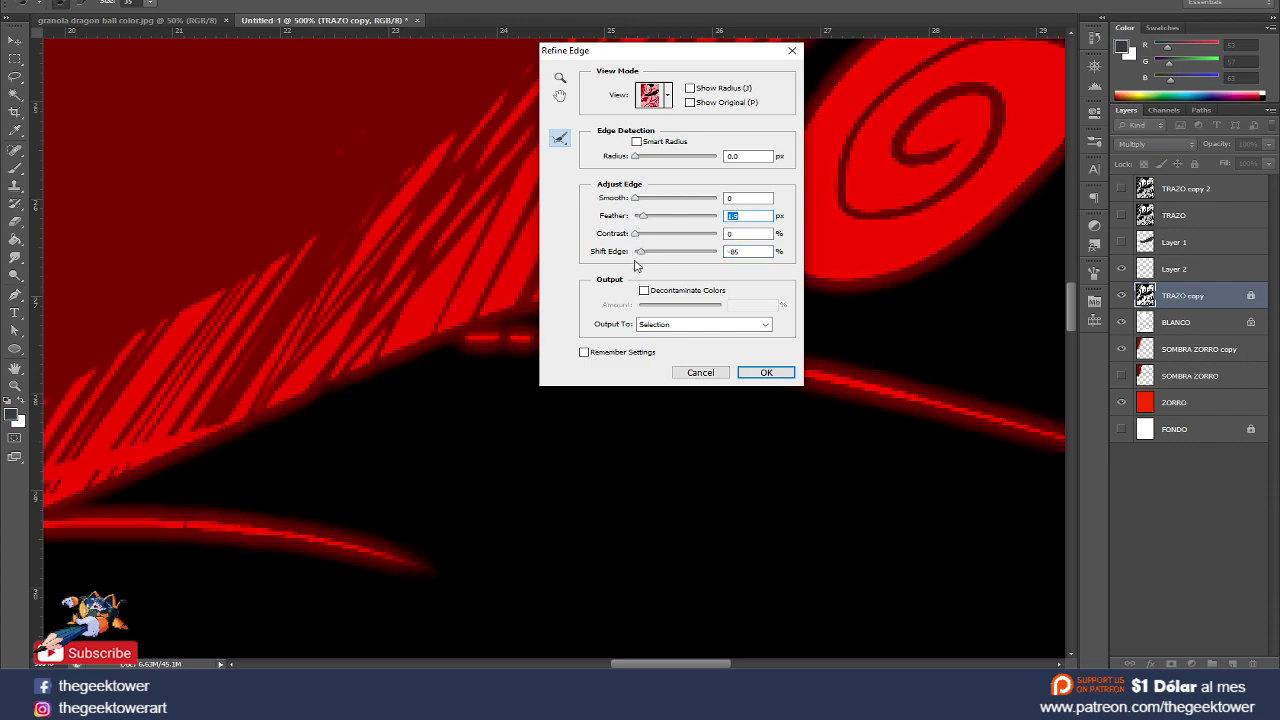
pyautogui.click(640, 256)
# - Set edge Smooth to 55 and keep Feather below 1 px, checking the preview
pyautogui.moveTo(635, 200); pyautogui.dragTo(645, 207)
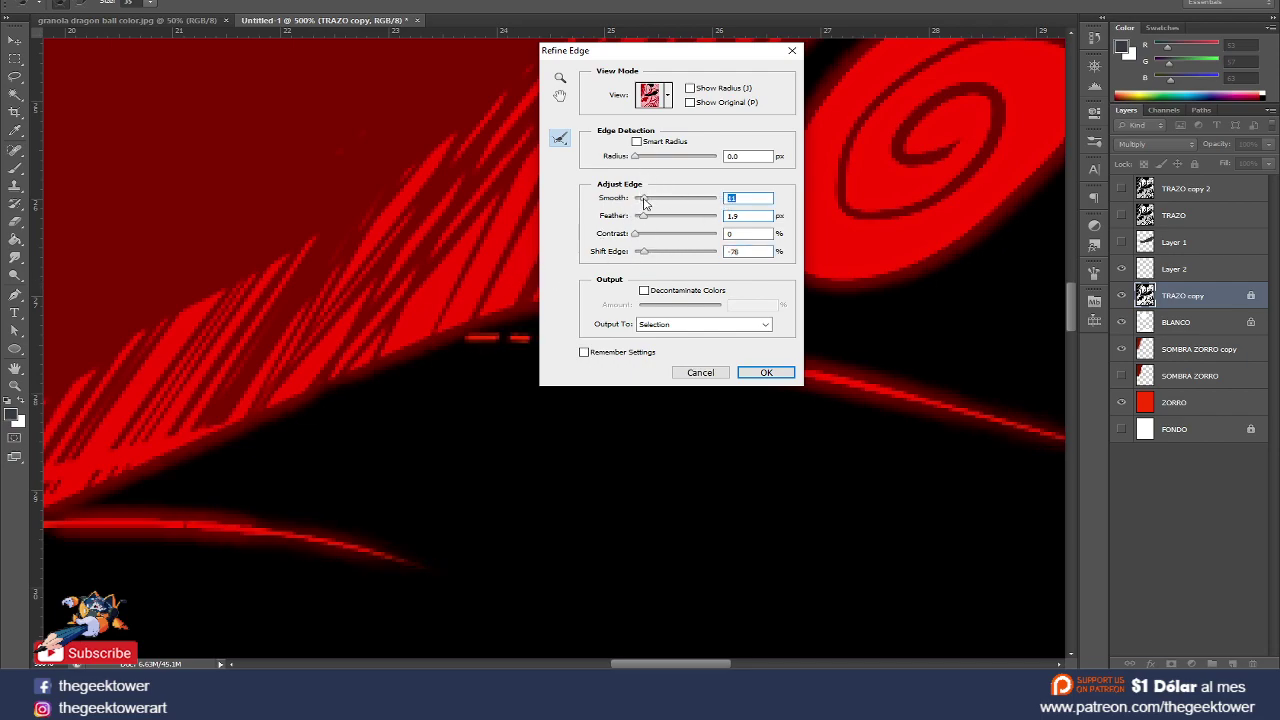
pyautogui.moveTo(645, 203)
pyautogui.mouseDown()
pyautogui.moveTo(682, 205)
pyautogui.moveTo(637, 216)
pyautogui.mouseUp()
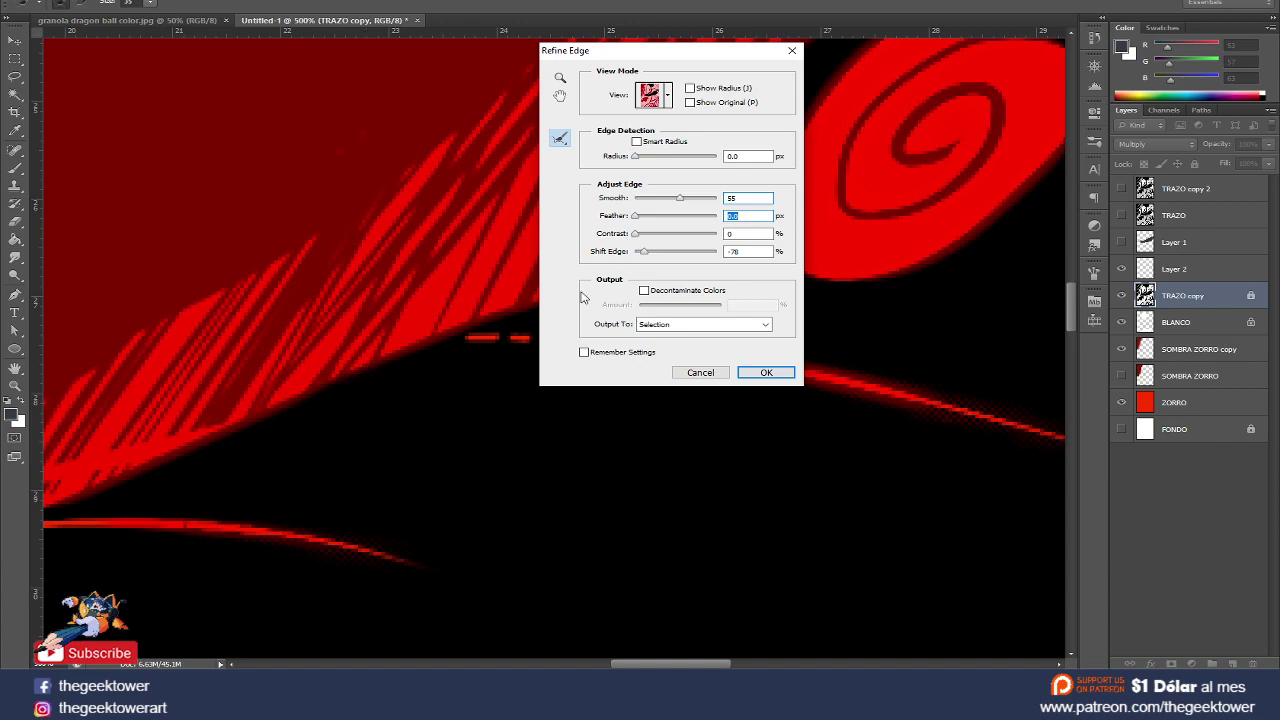
pyautogui.moveTo(635, 216); pyautogui.dragTo(637, 217)
pyautogui.scroll(-1, 488, 308)
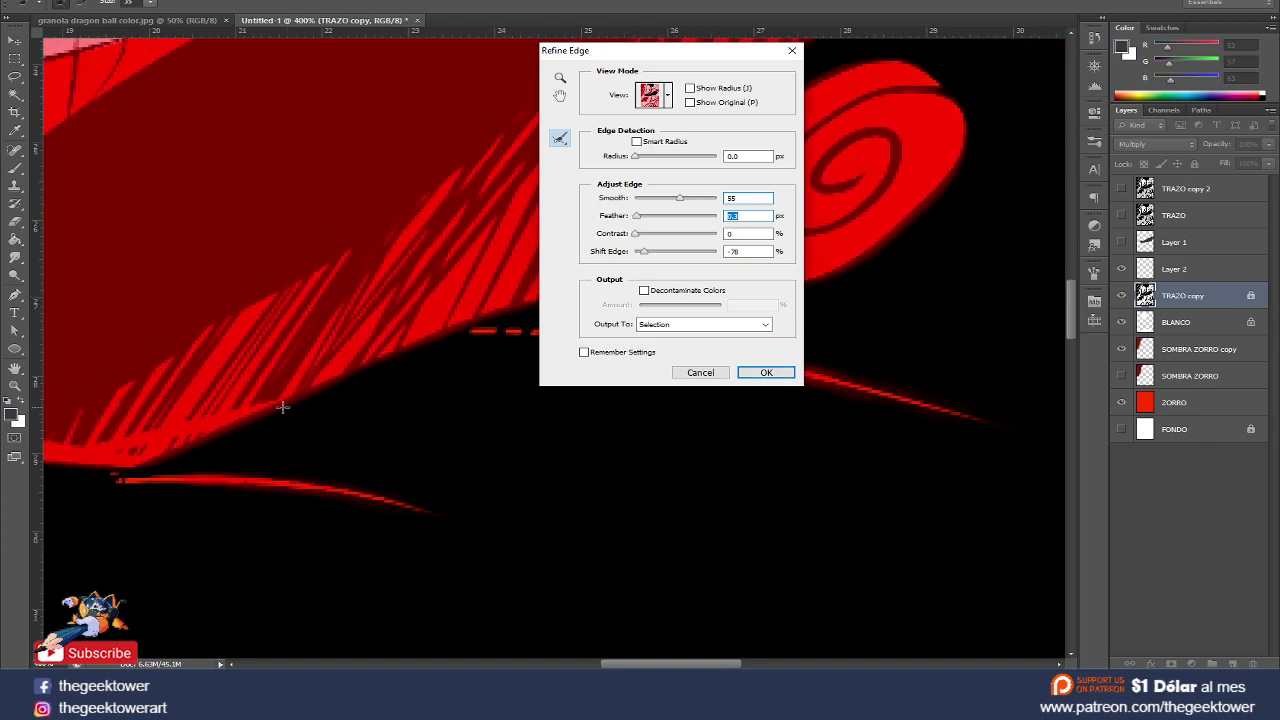
pyautogui.scroll(3, 285, 404)
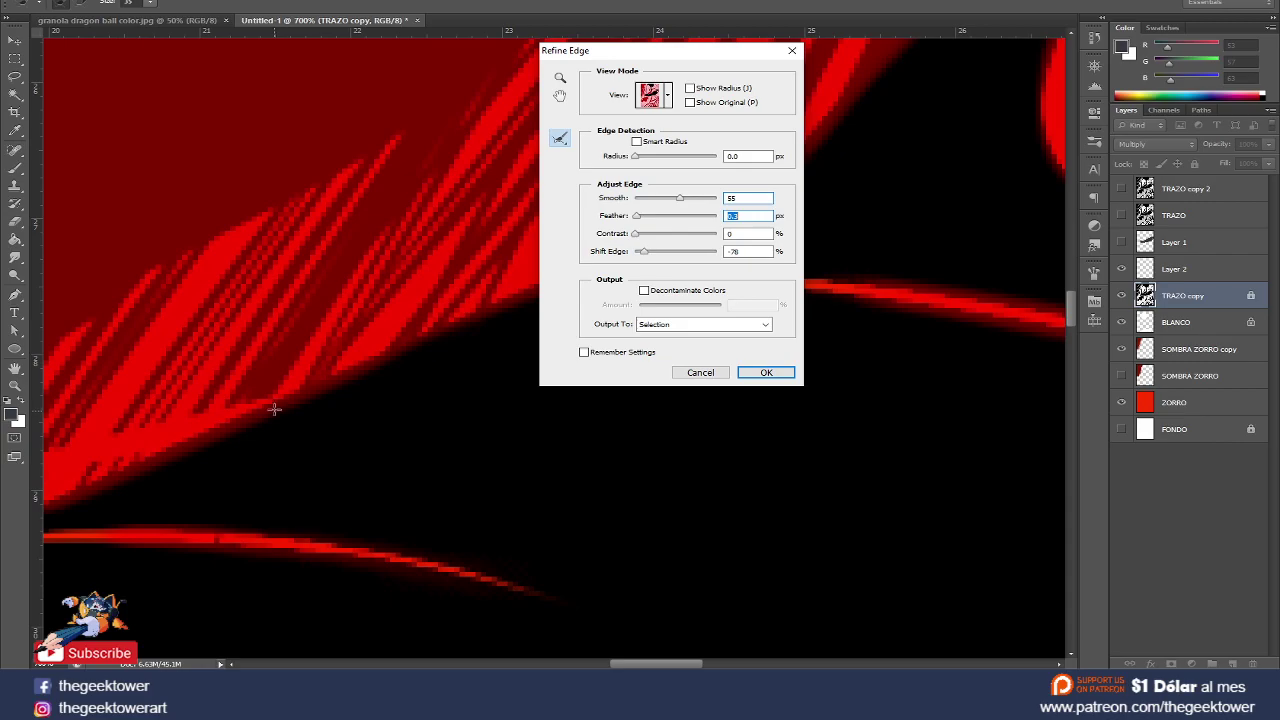
# - Apply the refined edge and fill the cloak selection dark grey on Layer 2
pyautogui.click(763, 372)
pyautogui.scroll(-2, 763, 372)
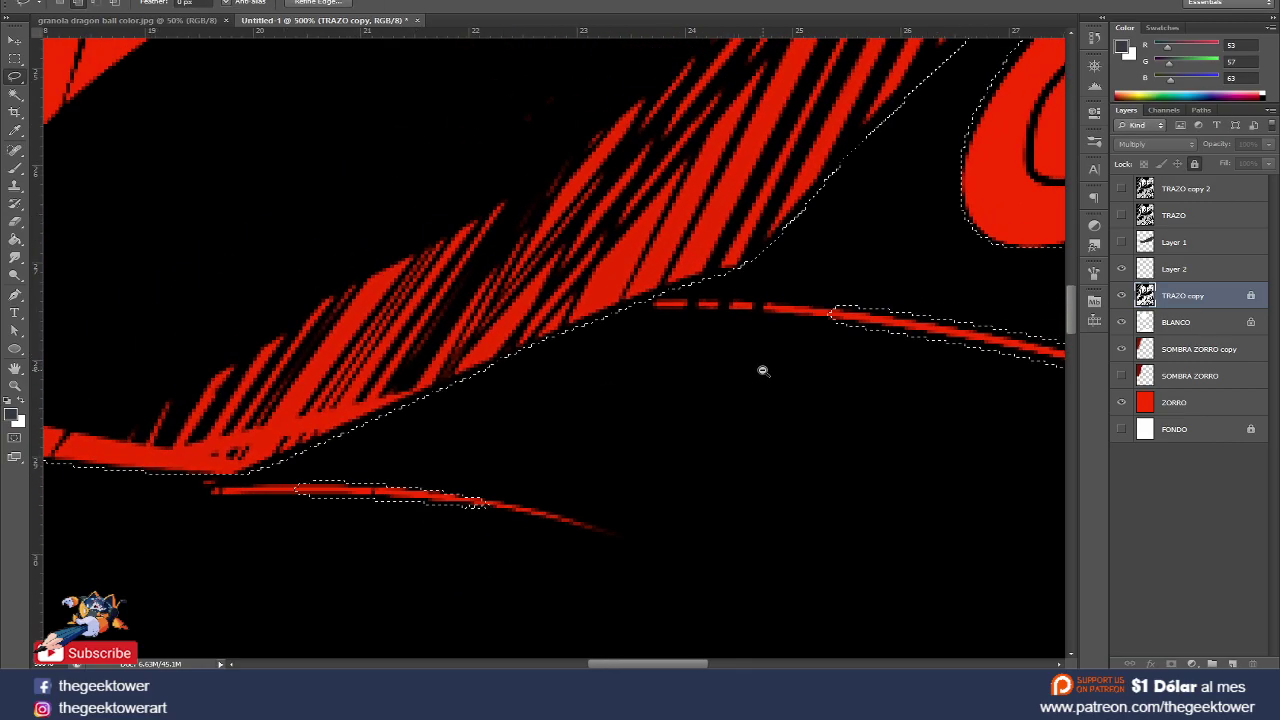
pyautogui.scroll(-2, 763, 372)
pyautogui.scroll(-2, 760, 368)
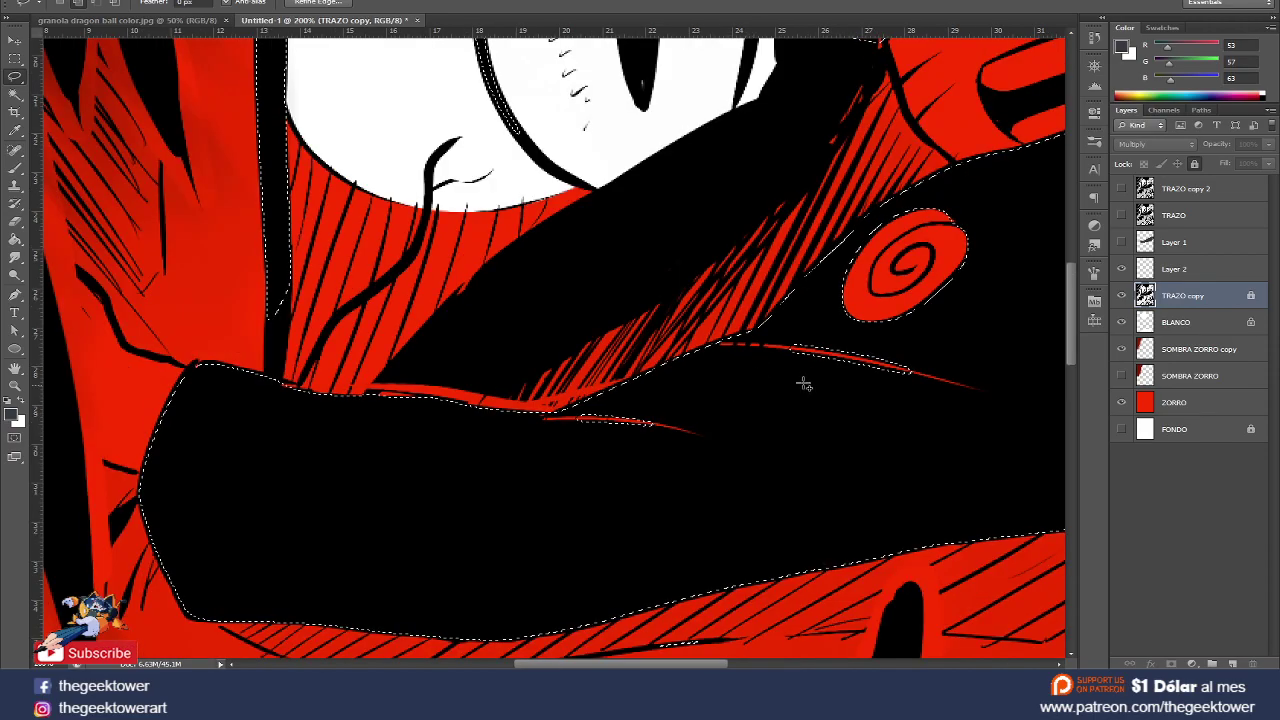
pyautogui.click(1163, 272)
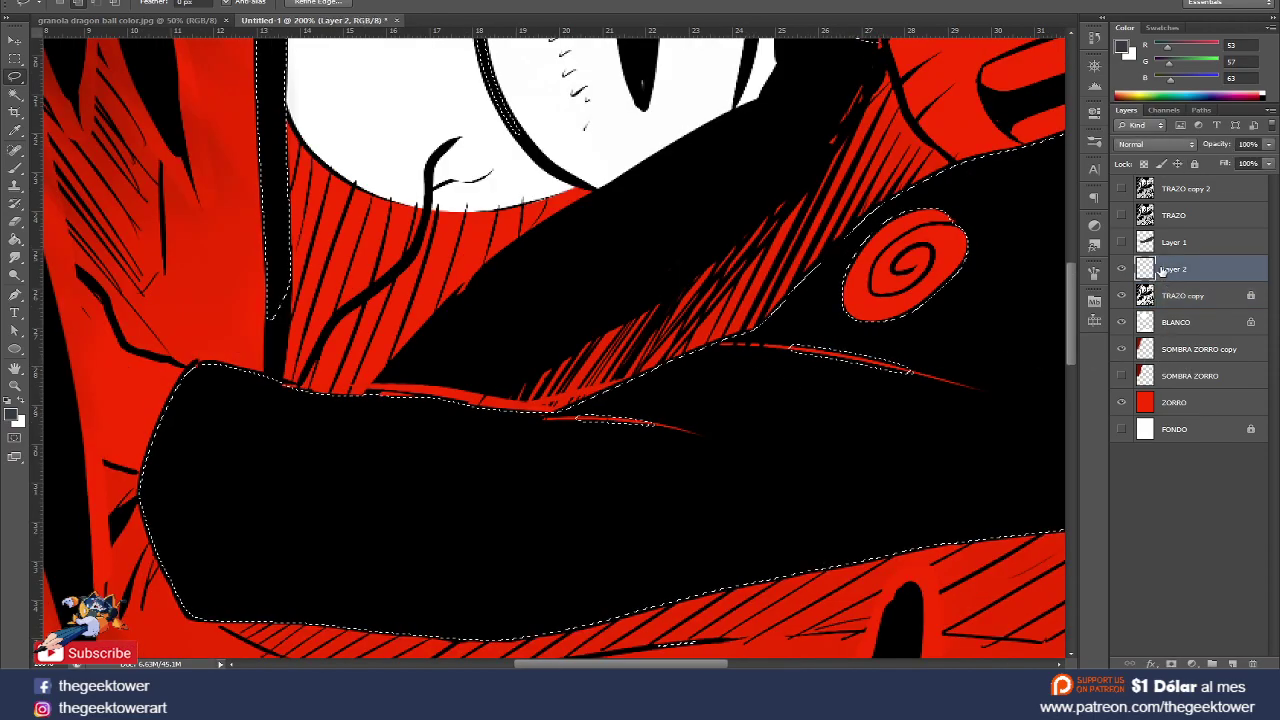
pyautogui.press('g')
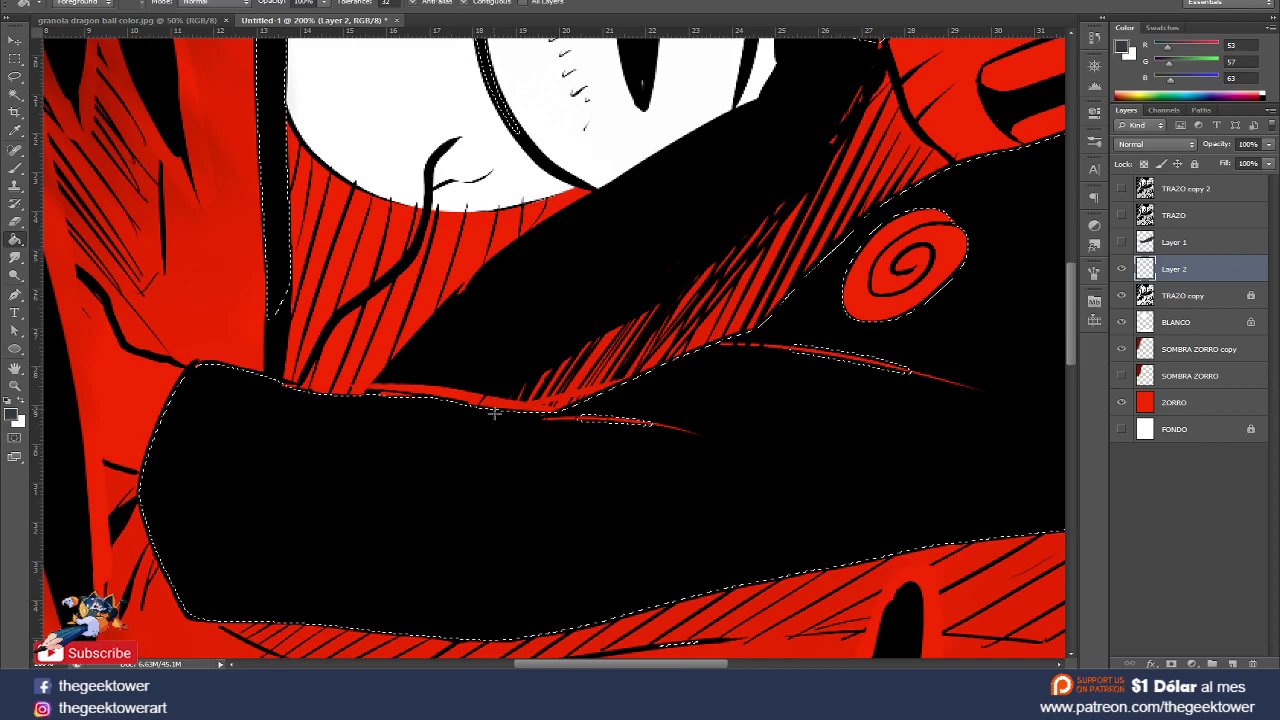
pyautogui.click(496, 466)
# - Deselect, zoom out, and lasso the spilled grey around the hood beside the fox's eye
pyautogui.press('l')
pyautogui.rightClick(707, 303)
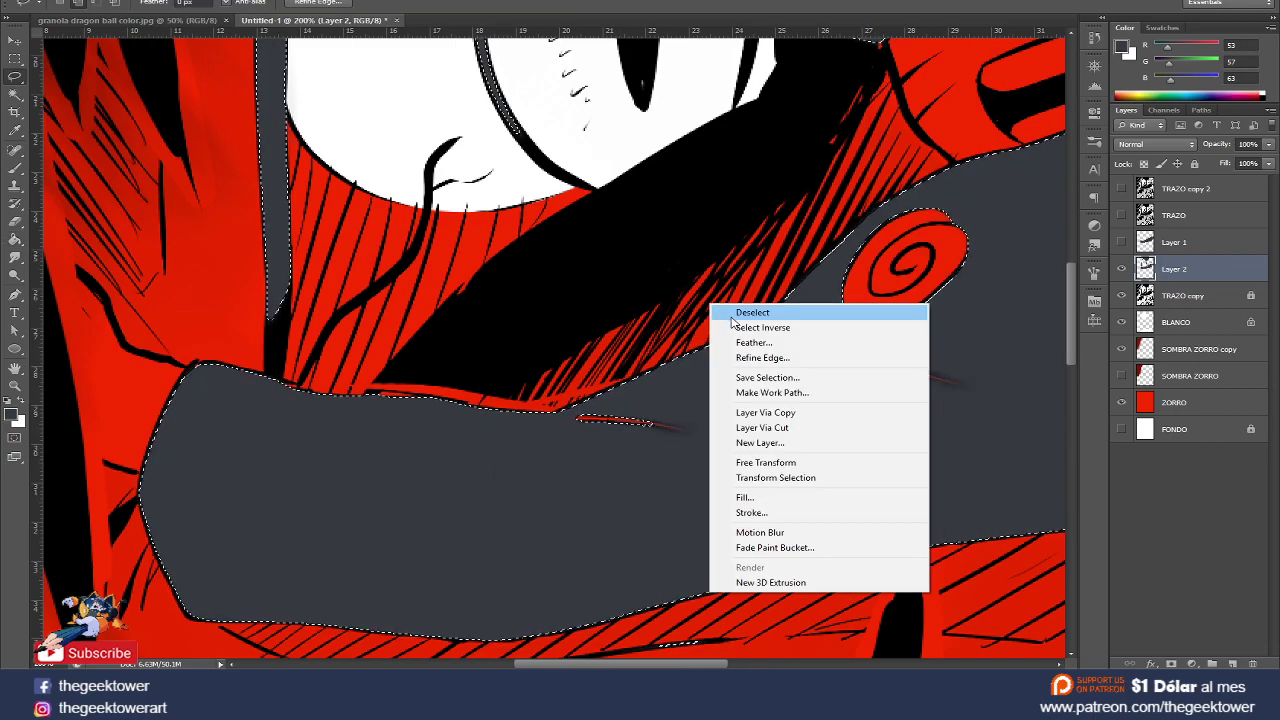
pyautogui.click(740, 313)
pyautogui.hotkey('ctrl', '-')
pyautogui.hotkey('ctrl', '-')
pyautogui.keyDown('ctrl'); pyautogui.keyDown('alt'); pyautogui.click(731, 303); pyautogui.keyUp('alt'); pyautogui.keyUp('ctrl')
pyautogui.keyDown('ctrl'); pyautogui.keyDown('alt'); pyautogui.click(731, 303); pyautogui.keyUp('alt'); pyautogui.keyUp('ctrl')
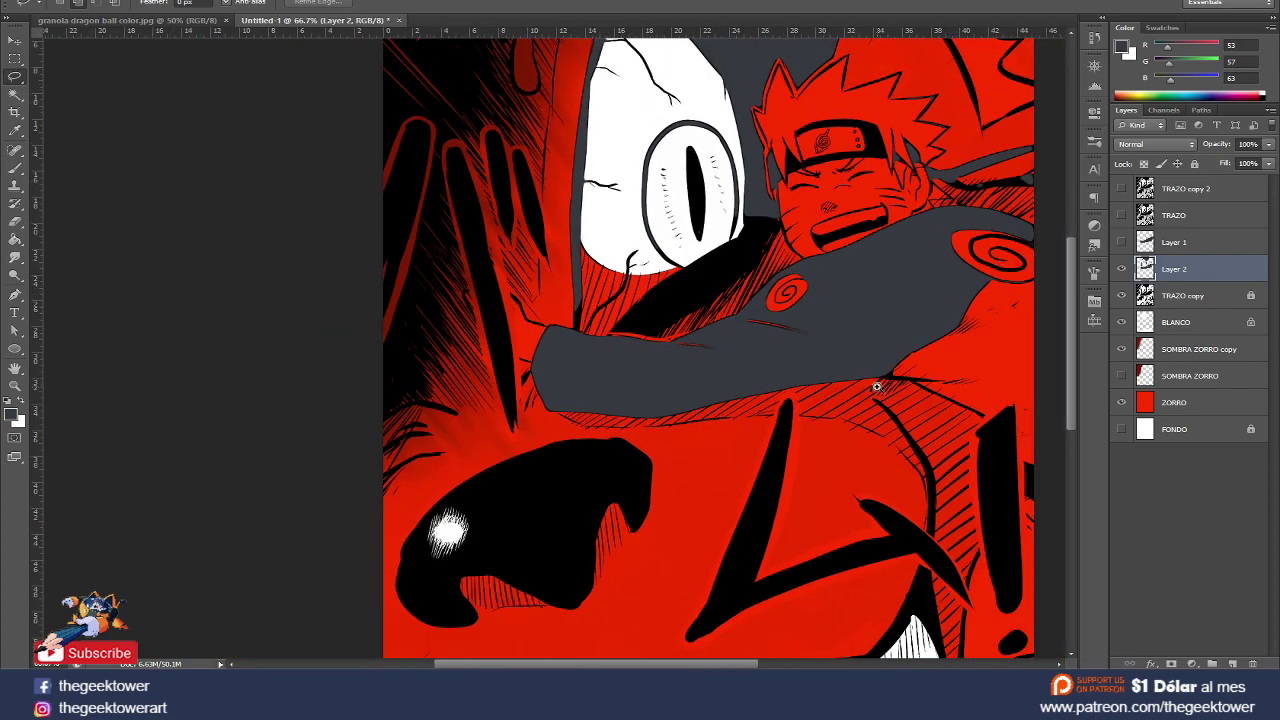
pyautogui.moveTo(729, 274); pyautogui.dragTo(664, 311)
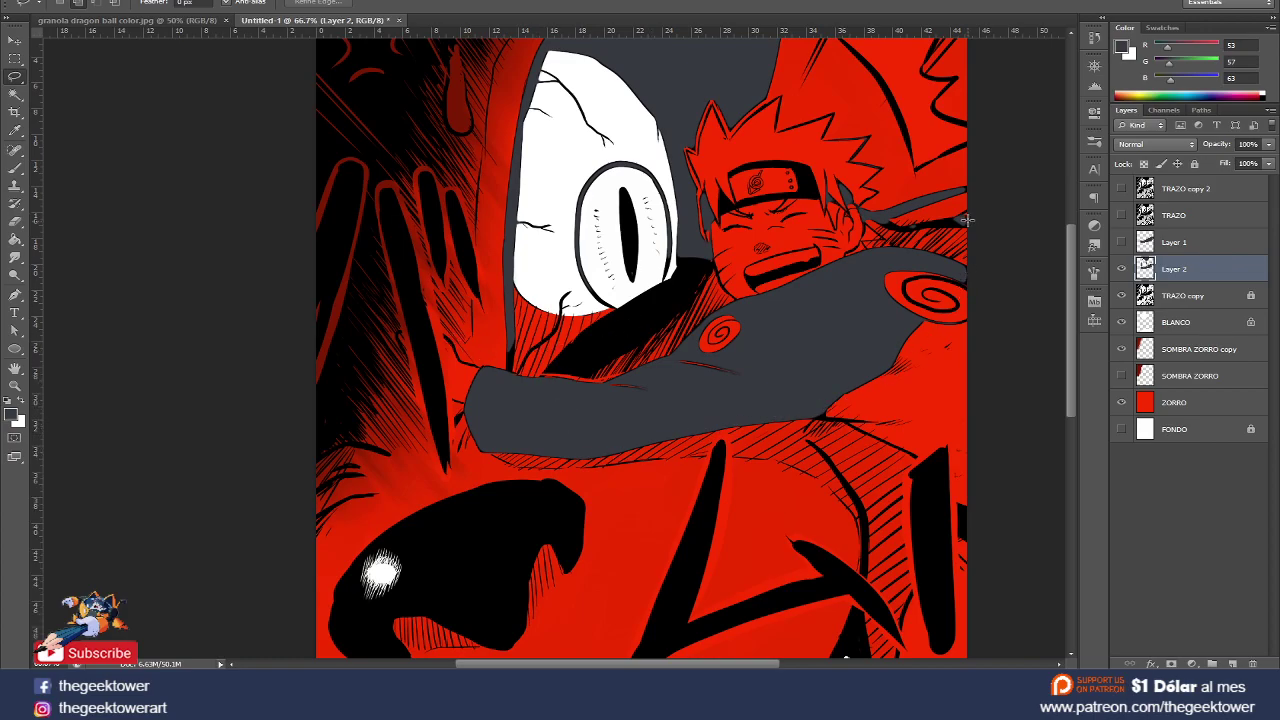
pyautogui.moveTo(857, 208)
pyautogui.mouseDown()
pyautogui.moveTo(811, 266)
pyautogui.moveTo(410, 222)
pyautogui.moveTo(721, 320)
pyautogui.moveTo(790, 295)
pyautogui.mouseUp()
# - Delete the spilled grey beside the eye back to black and deselect
pyautogui.press('Delete')
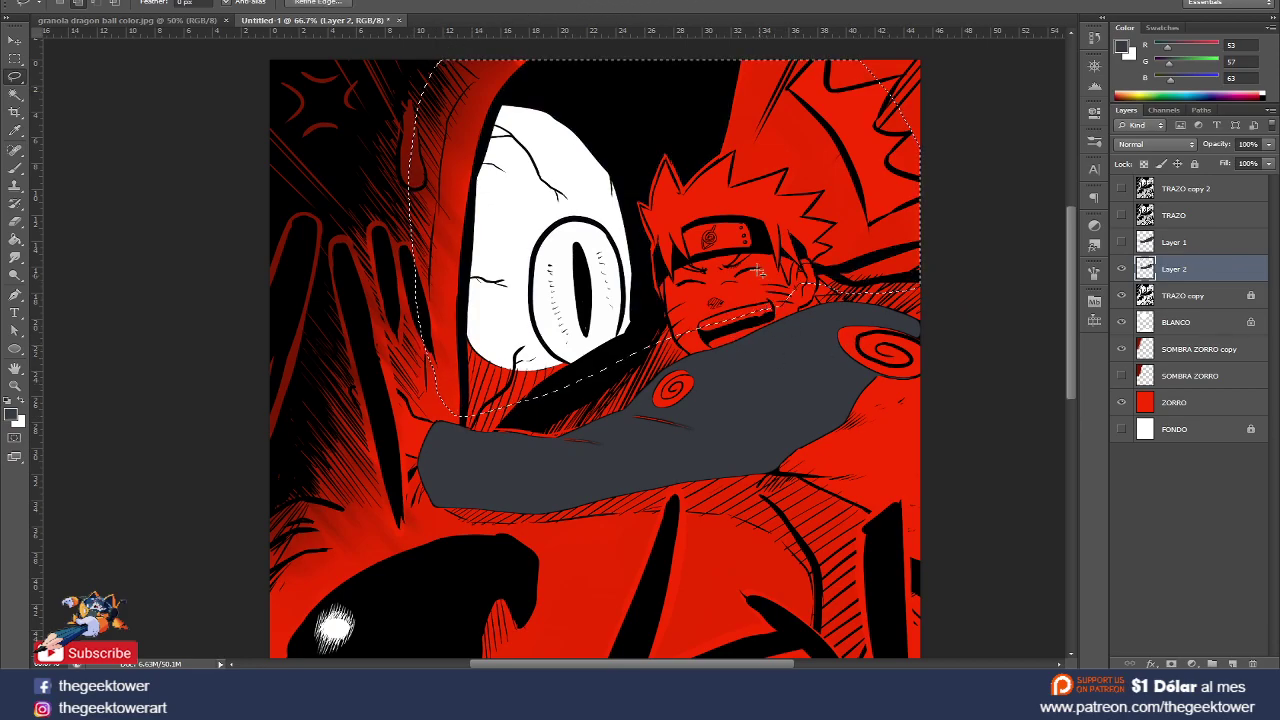
pyautogui.rightClick(722, 234)
pyautogui.click(745, 243)
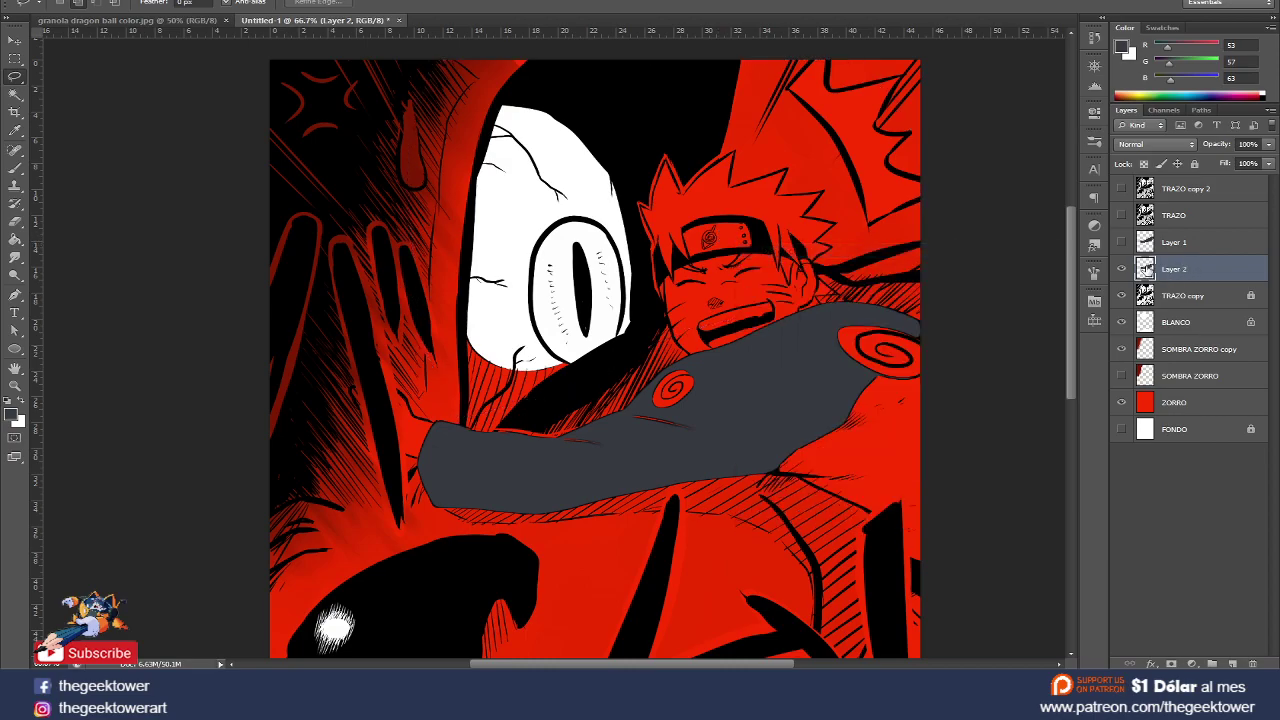
# - Sample black from the line art and try a brush stroke over the red line, then undo it
pyautogui.scroll(2, 698, 412)
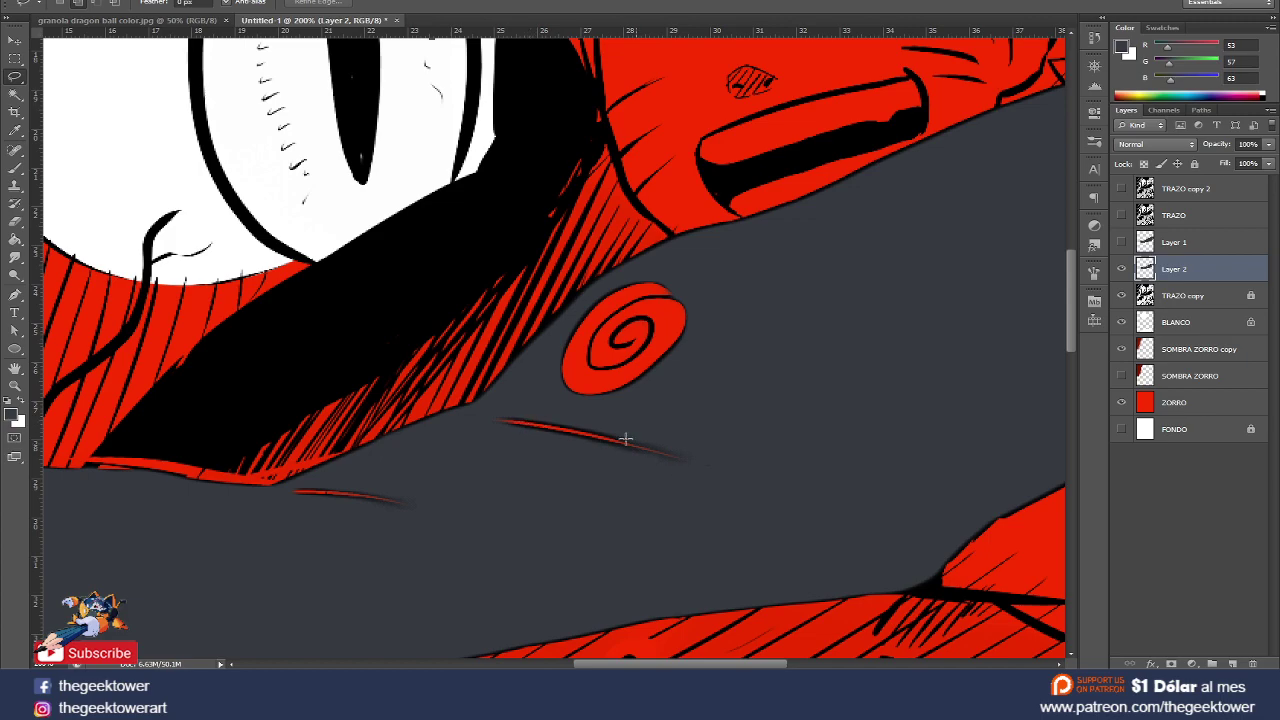
pyautogui.press('i')
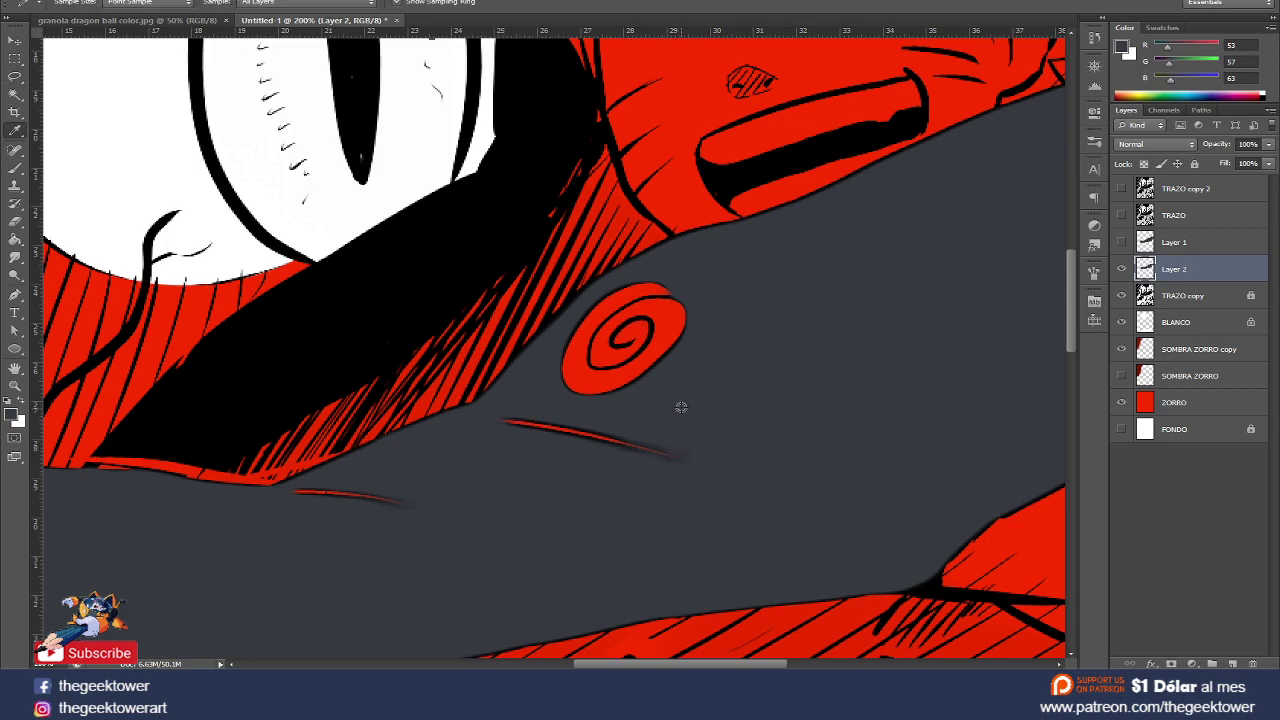
pyautogui.click(696, 216)
pyautogui.press('b')
pyautogui.moveTo(562, 428)
pyautogui.mouseDown()
pyautogui.moveTo(506, 420)
pyautogui.moveTo(674, 466)
pyautogui.mouseUp()
pyautogui.hotkey('ctrl', 'alt', 'z')
pyautogui.hotkey('ctrl', 'alt', 'z')
# - Add Layer 3 above TRAZO copy and paint dark over the red streaks on the sleeve
pyautogui.click(1183, 295)
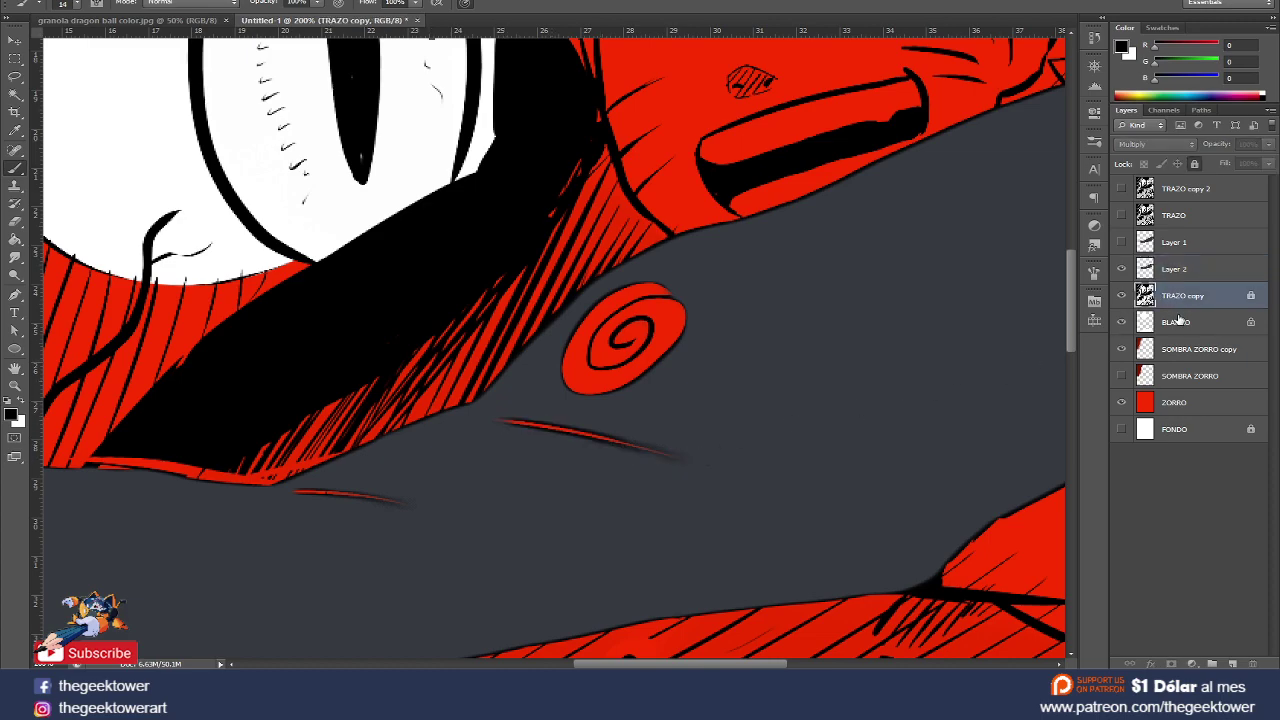
pyautogui.click(1232, 663)
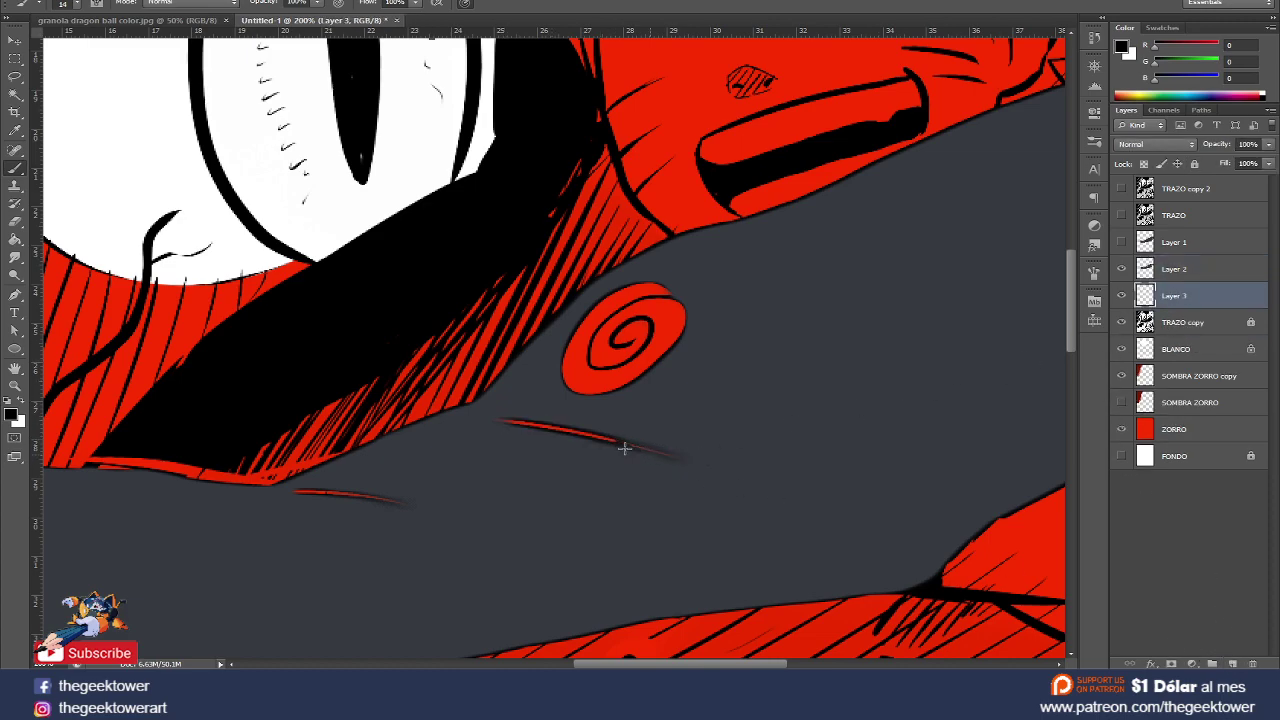
pyautogui.moveTo(624, 449)
pyautogui.mouseDown()
pyautogui.moveTo(525, 422)
pyautogui.moveTo(612, 445)
pyautogui.mouseUp()
pyautogui.moveTo(396, 492)
pyautogui.mouseDown()
pyautogui.moveTo(322, 486)
pyautogui.moveTo(336, 492)
pyautogui.mouseUp()
pyautogui.scroll(-2, 405, 465)
pyautogui.scroll(-1, 425, 490)
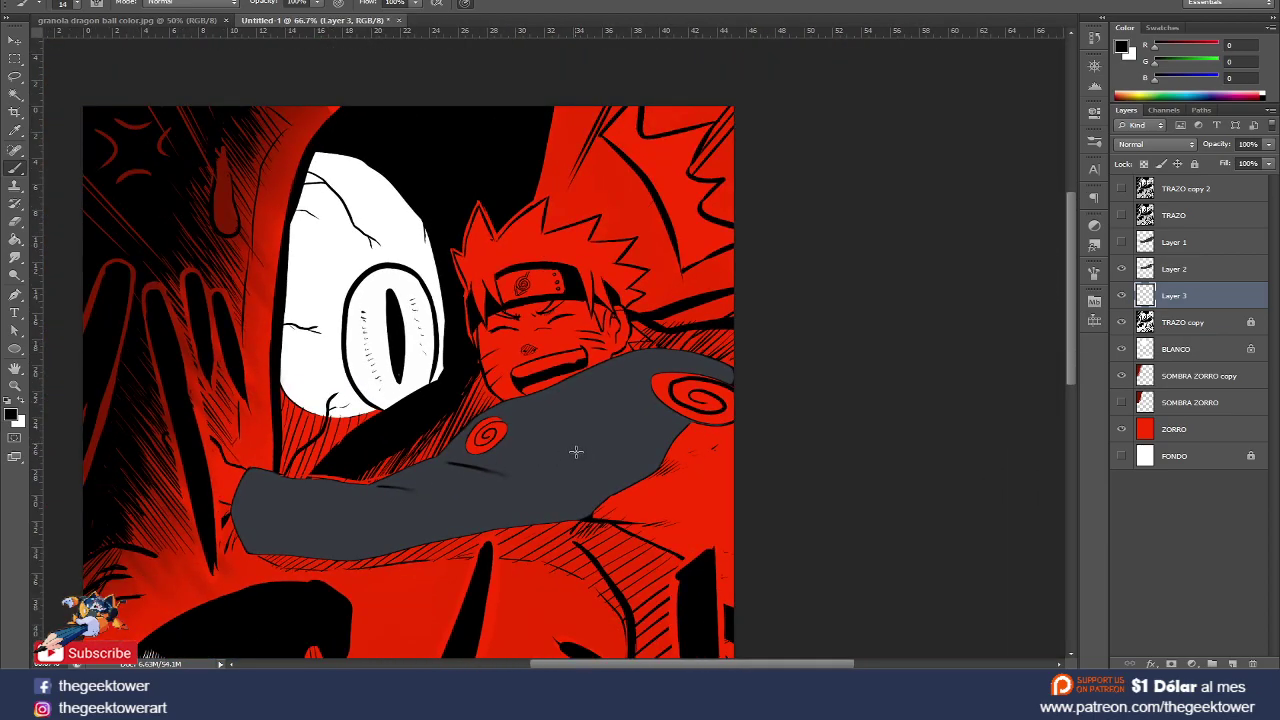
# - Make Layer 2 active and switch to the Paint Bucket (Normal, 100%, tolerance 32)
pyautogui.press('v')
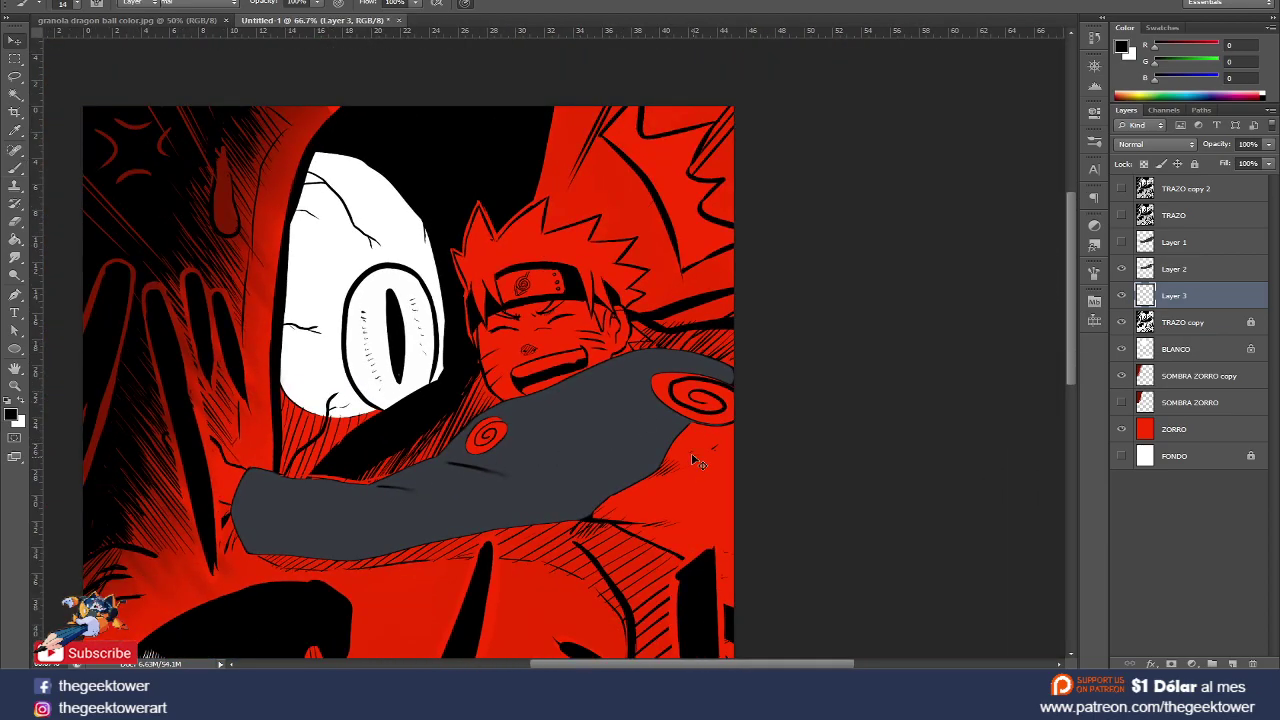
pyautogui.click(612, 436)
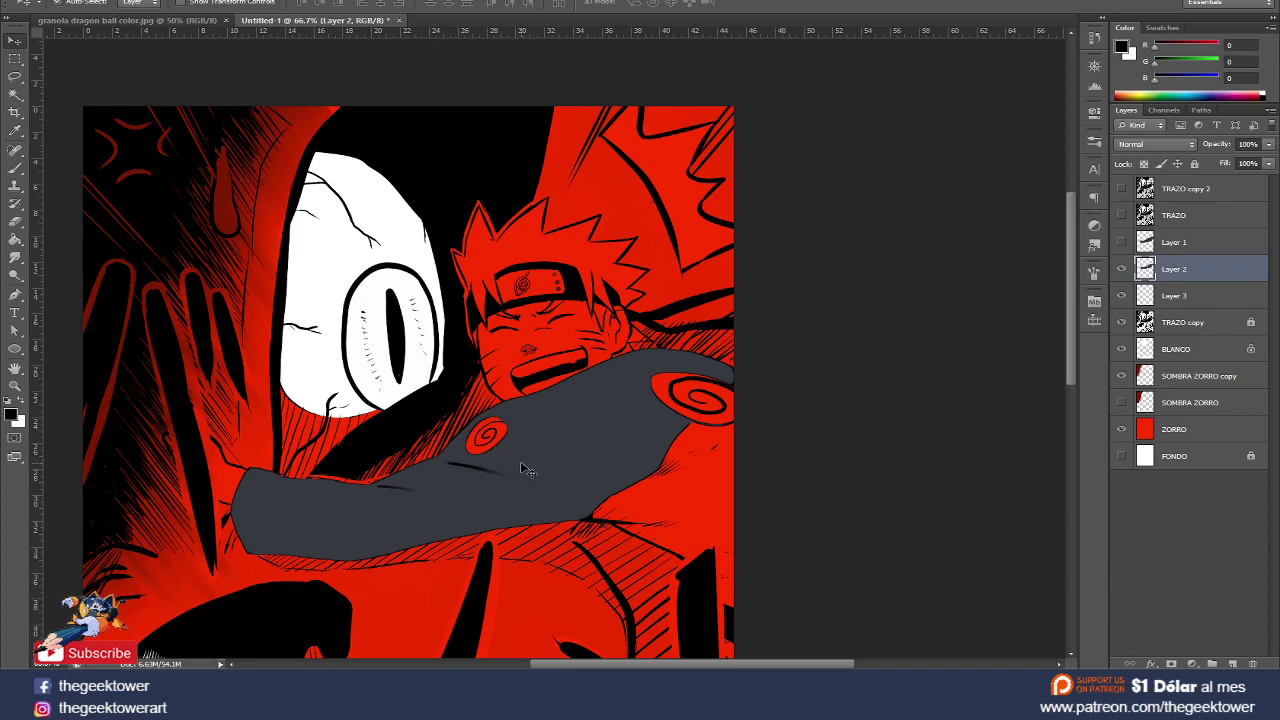
pyautogui.press('g')
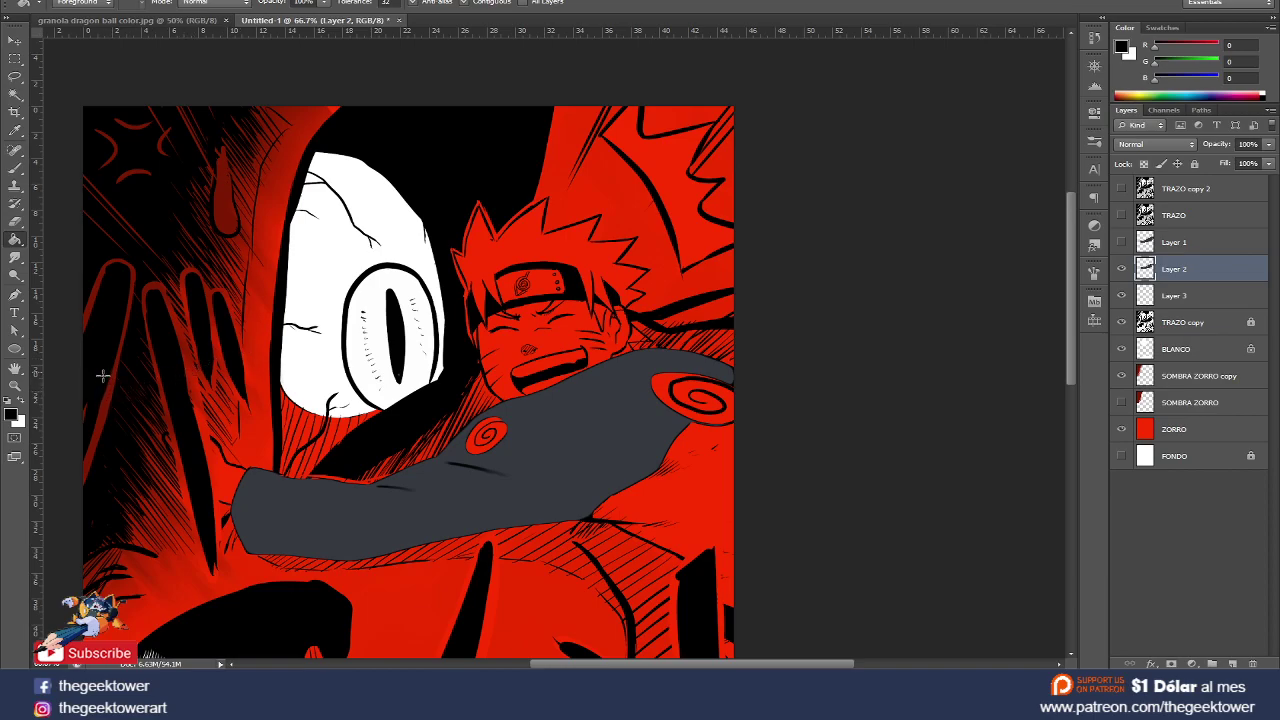
# - Set the foreground colour to a near-black grey based on the cloak's grey
pyautogui.click(9, 415)
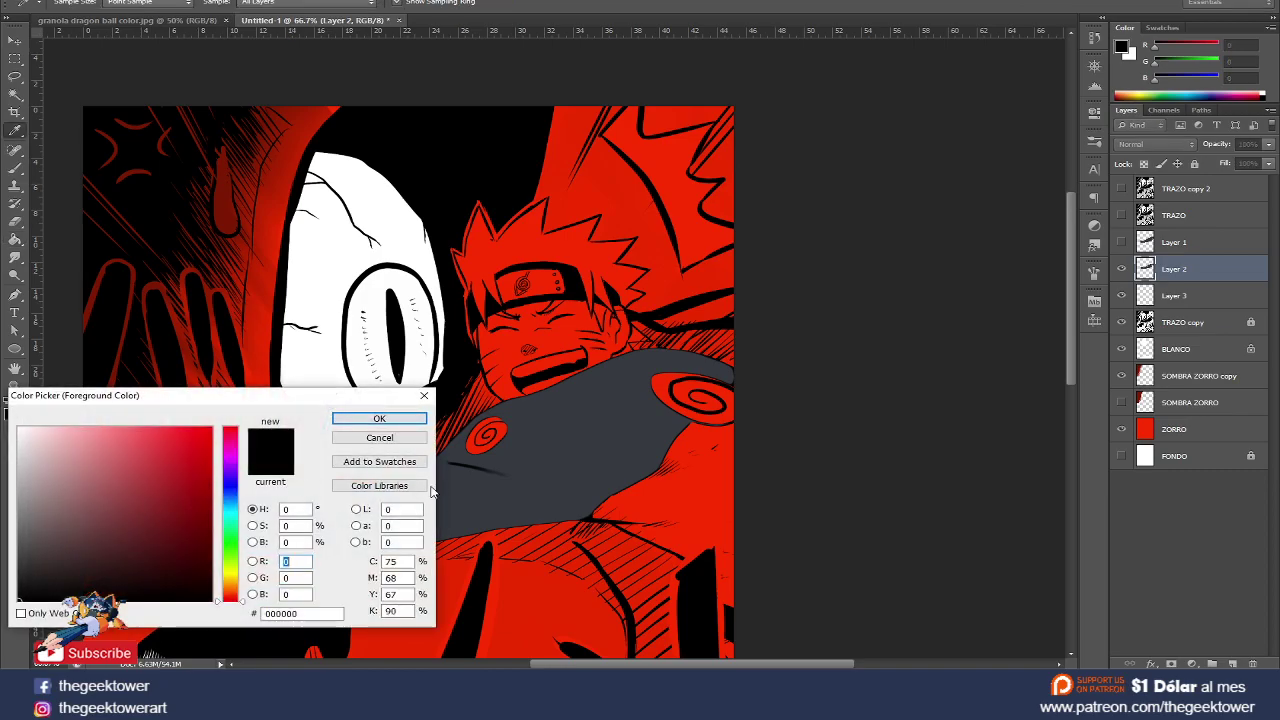
pyautogui.click(510, 484)
pyautogui.click(60, 580)
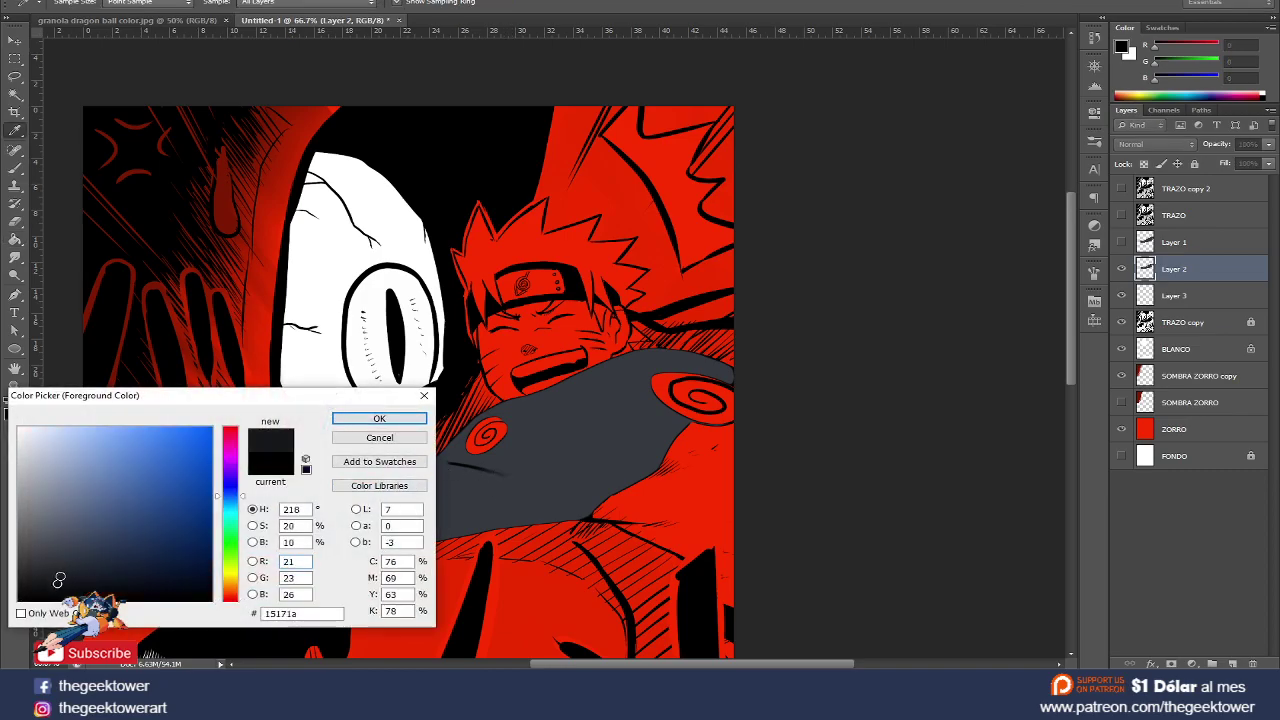
pyautogui.click(379, 418)
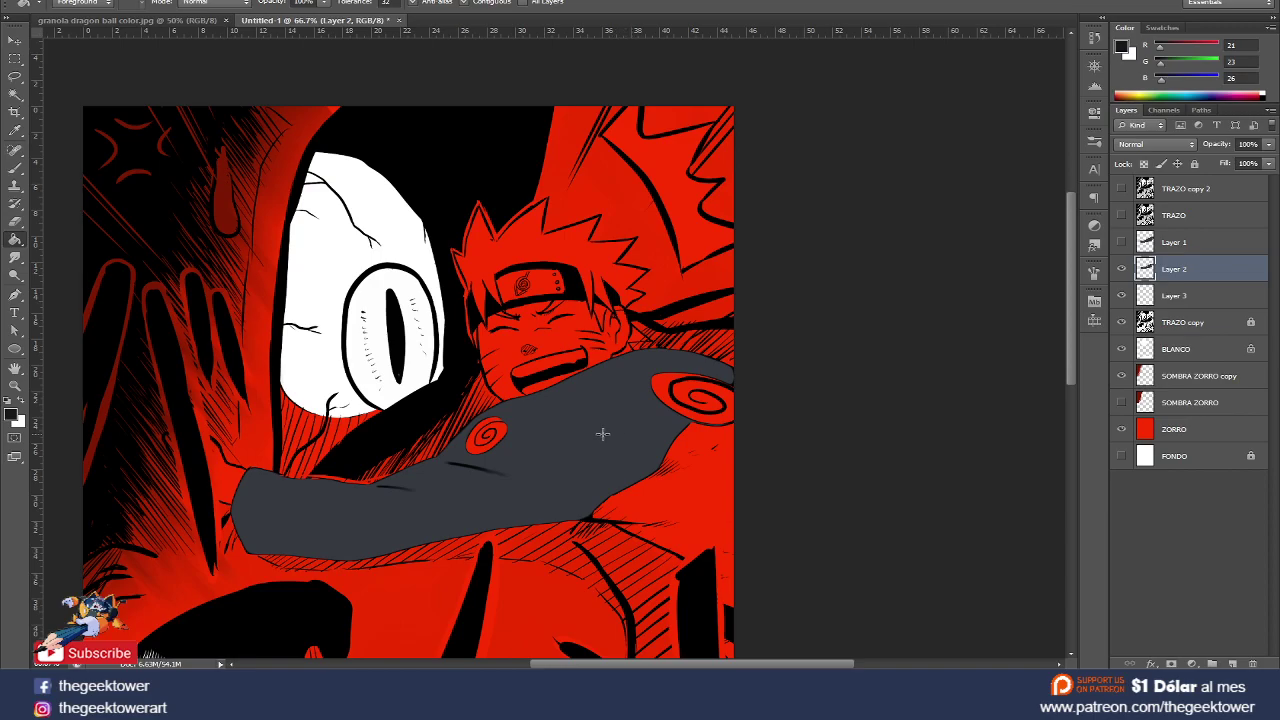
# - Test near-black fills on the sleeve and cloak, undoing both
pyautogui.scroll(1, 599, 430)
pyautogui.scroll(1, 620, 437)
pyautogui.scroll(1, 660, 437)
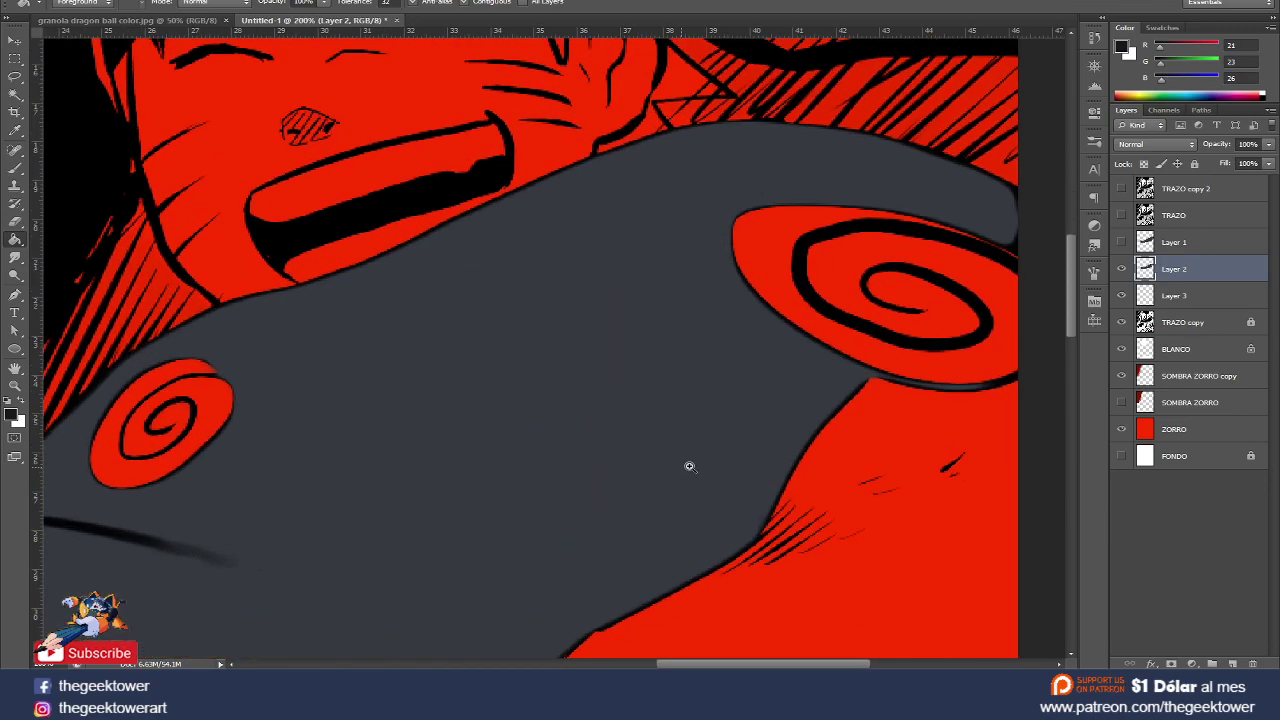
pyautogui.scroll(1, 686, 463)
pyautogui.click(634, 588)
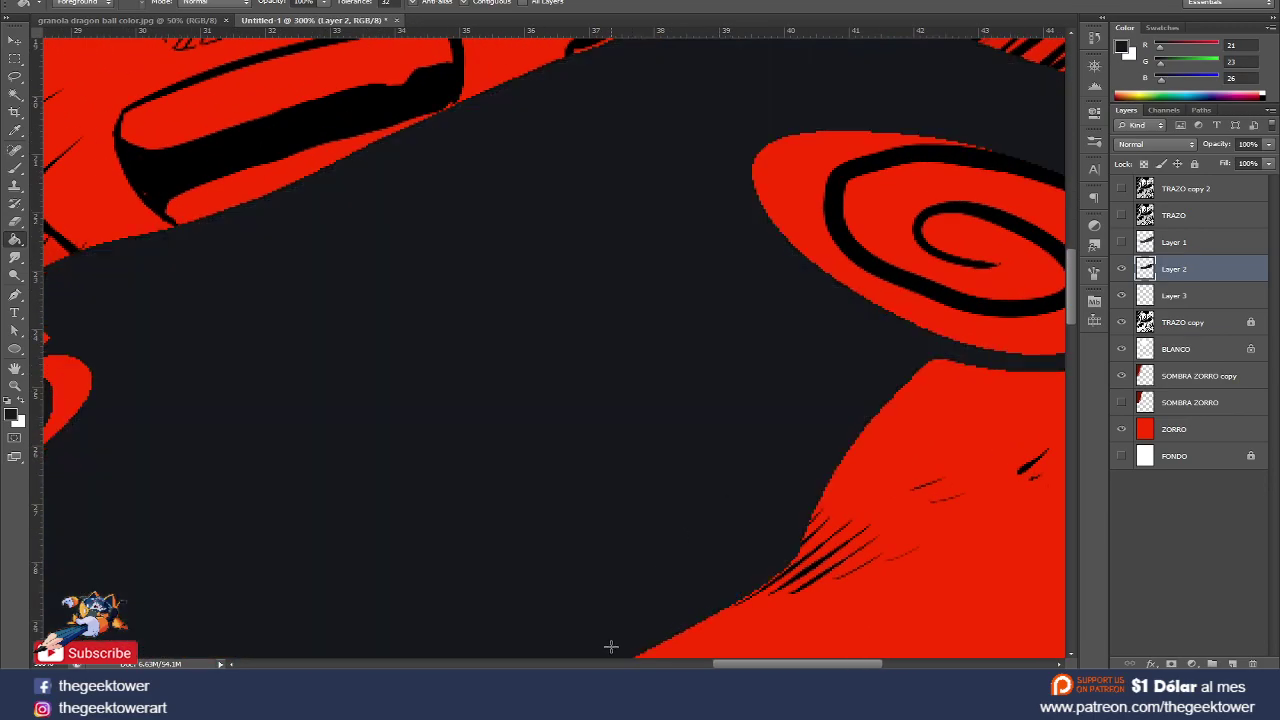
pyautogui.hotkey('ctrl', 'z')
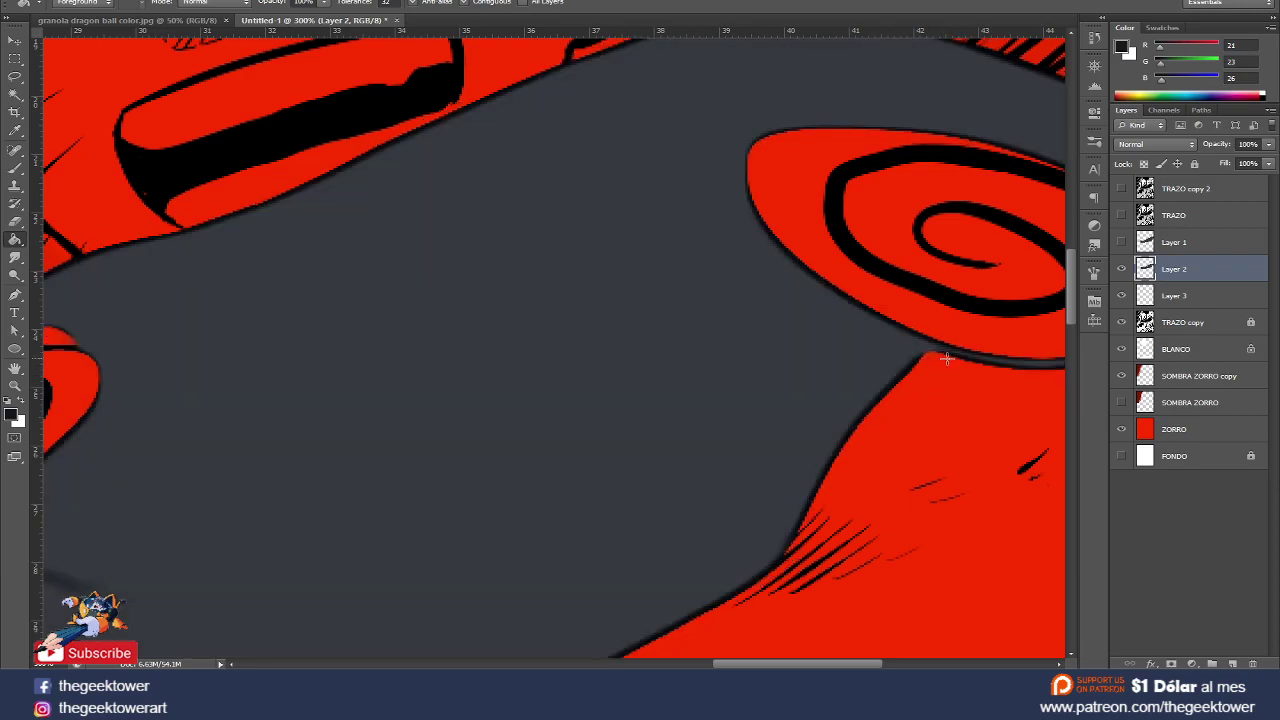
pyautogui.scroll(1, 962, 364)
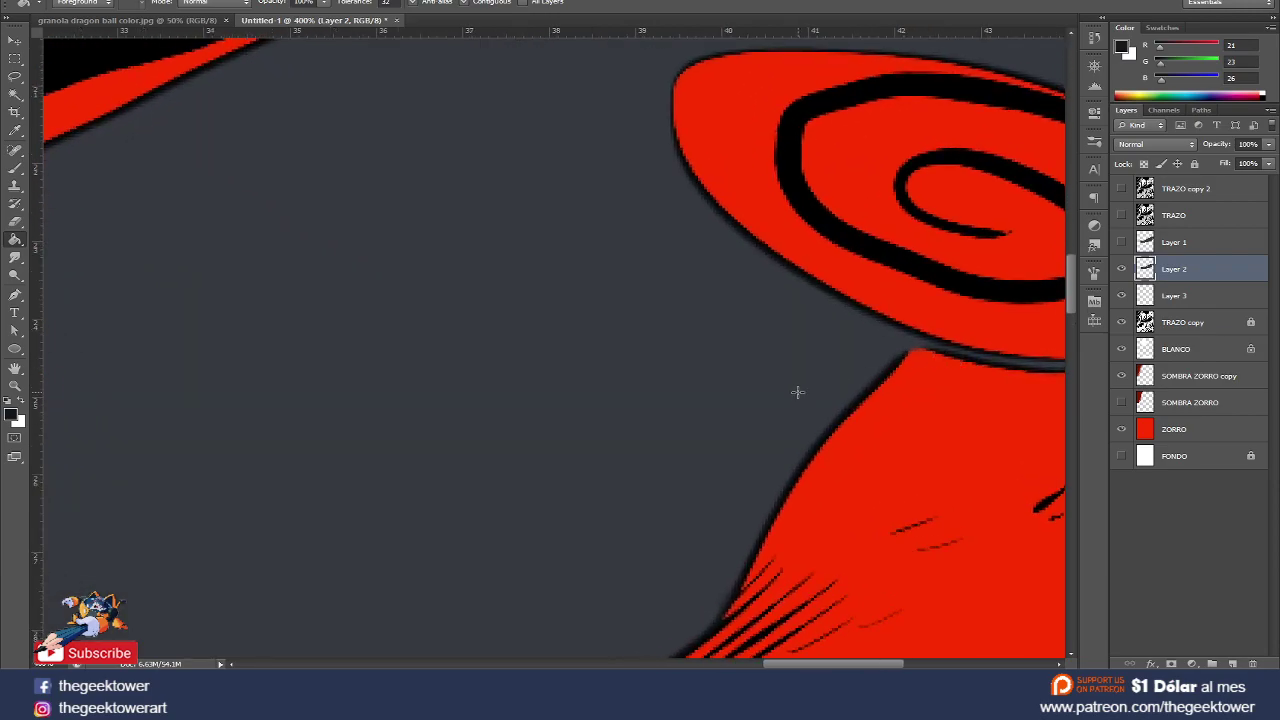
pyautogui.click(797, 392)
pyautogui.hotkey('ctrl', 'z')
# - Fill the cloak near-black again and undo the hard-edged result
pyautogui.press('v')
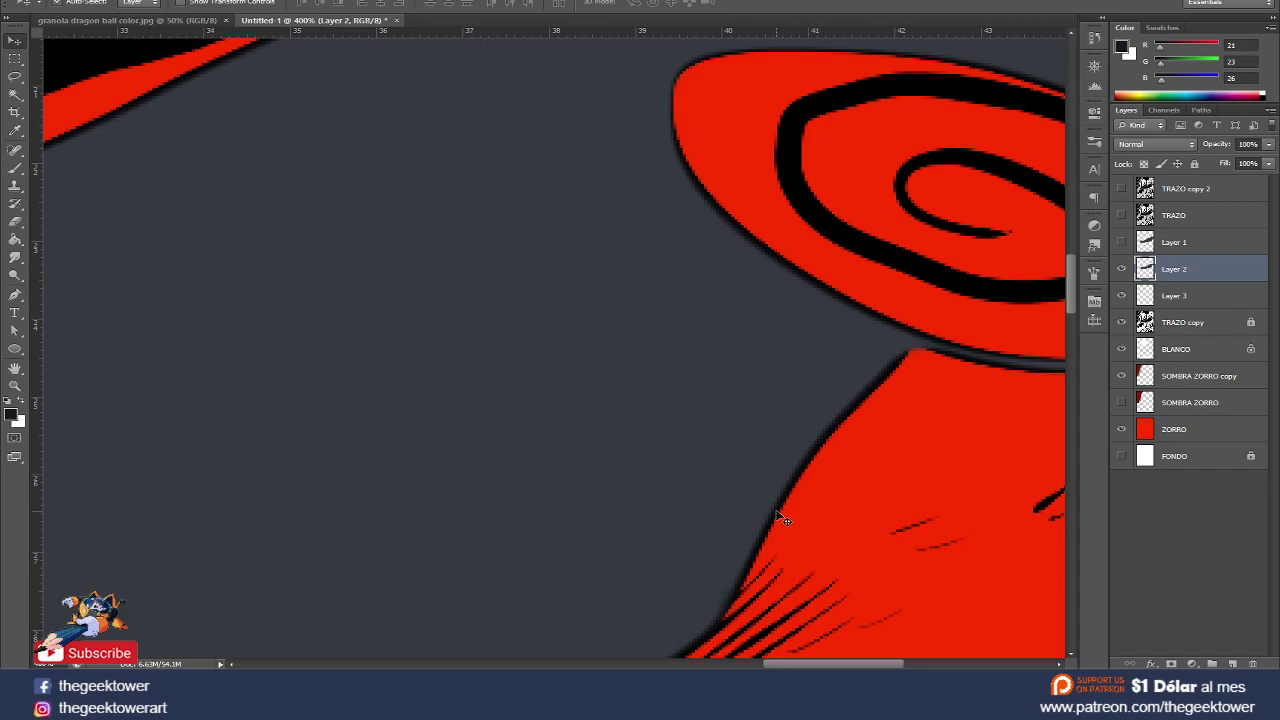
pyautogui.press('g')
pyautogui.click(660, 380)
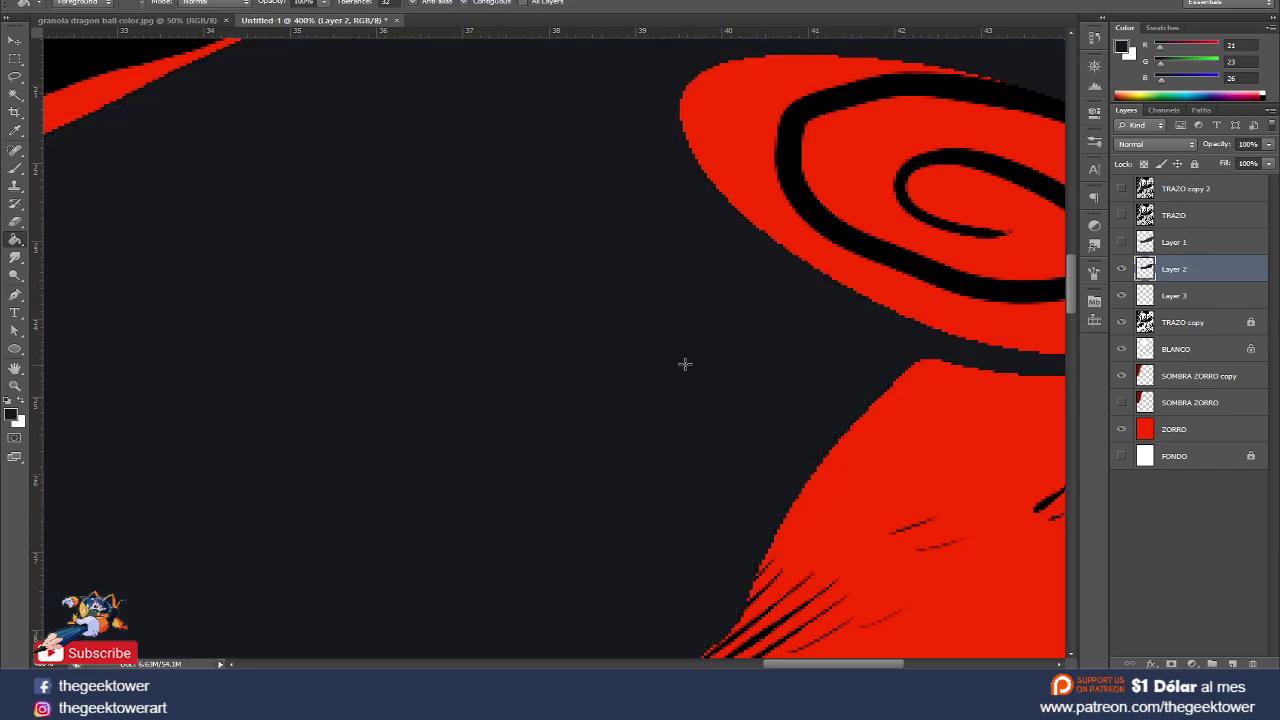
pyautogui.scroll(-1, 685, 364)
pyautogui.scroll(-1, 685, 364)
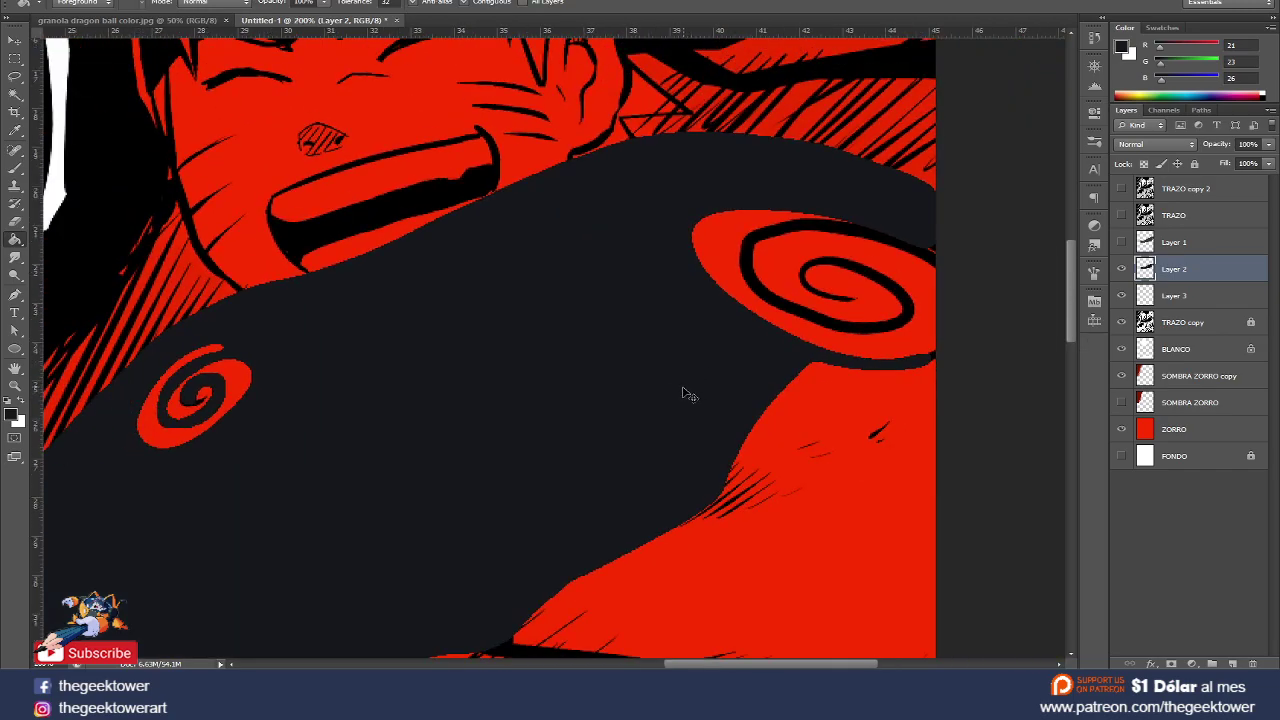
pyautogui.hotkey('ctrl', 'z')
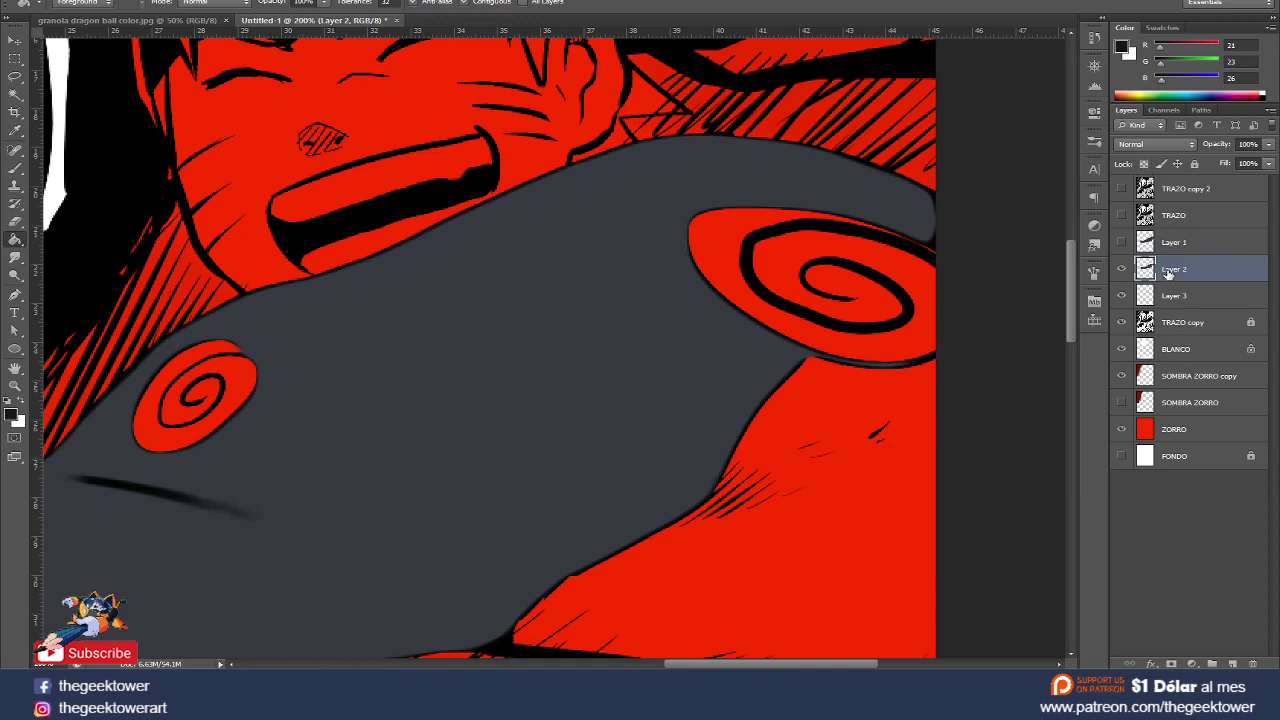
# - Lock Layer 2's transparent pixels and recolour the cloak near-black, keeping soft edges
pyautogui.click(1144, 165)
pyautogui.click(689, 381)
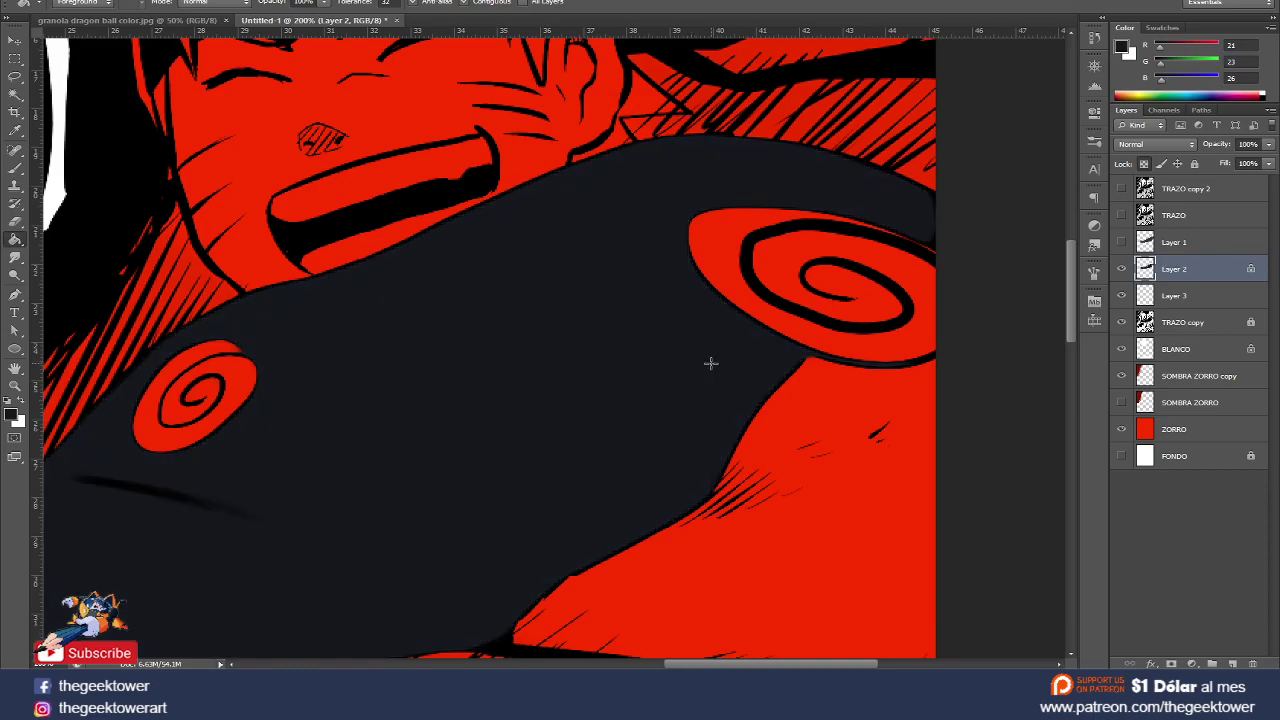
pyautogui.moveTo(693, 387); pyautogui.dragTo(652, 371)
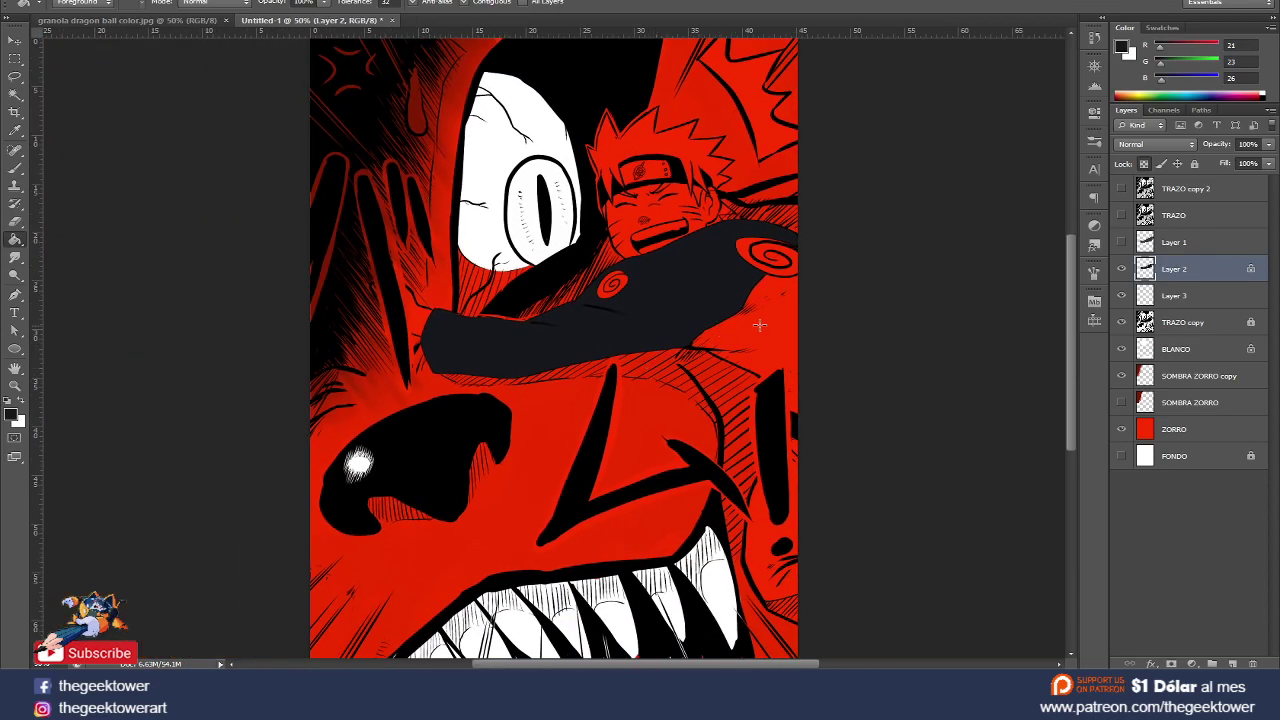
pyautogui.press('v')
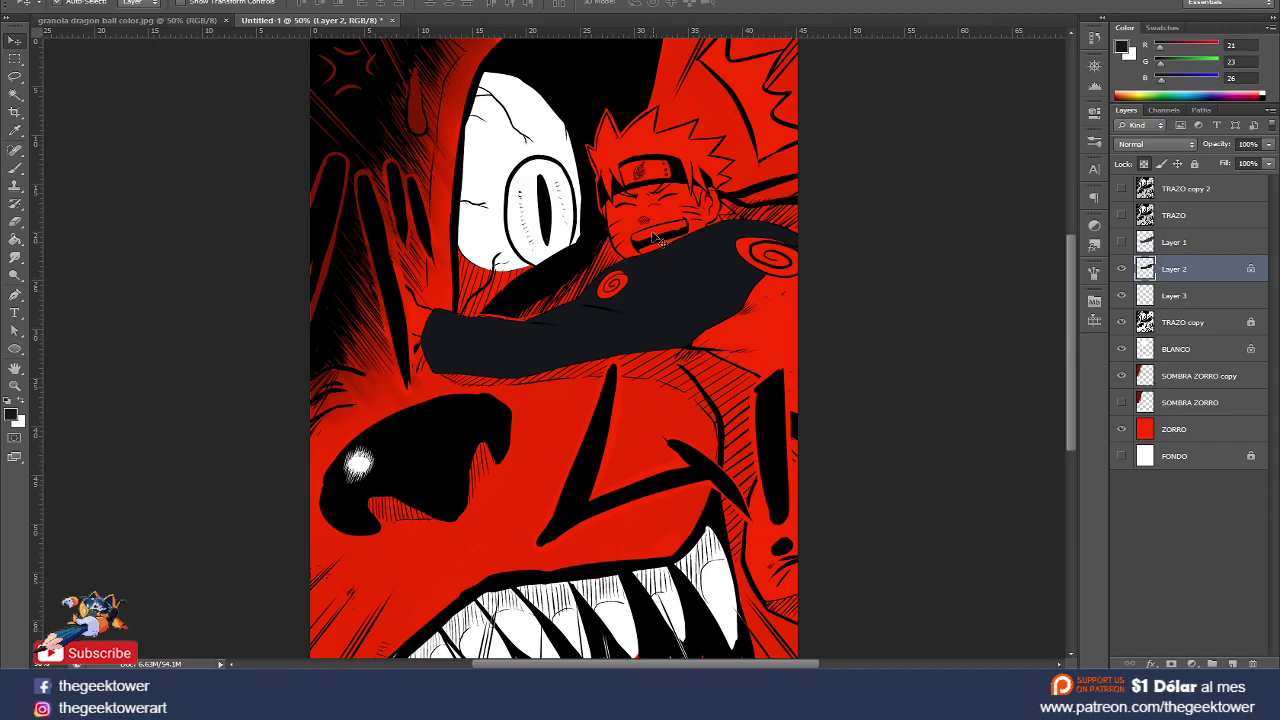
pyautogui.scroll(1, 678, 283)
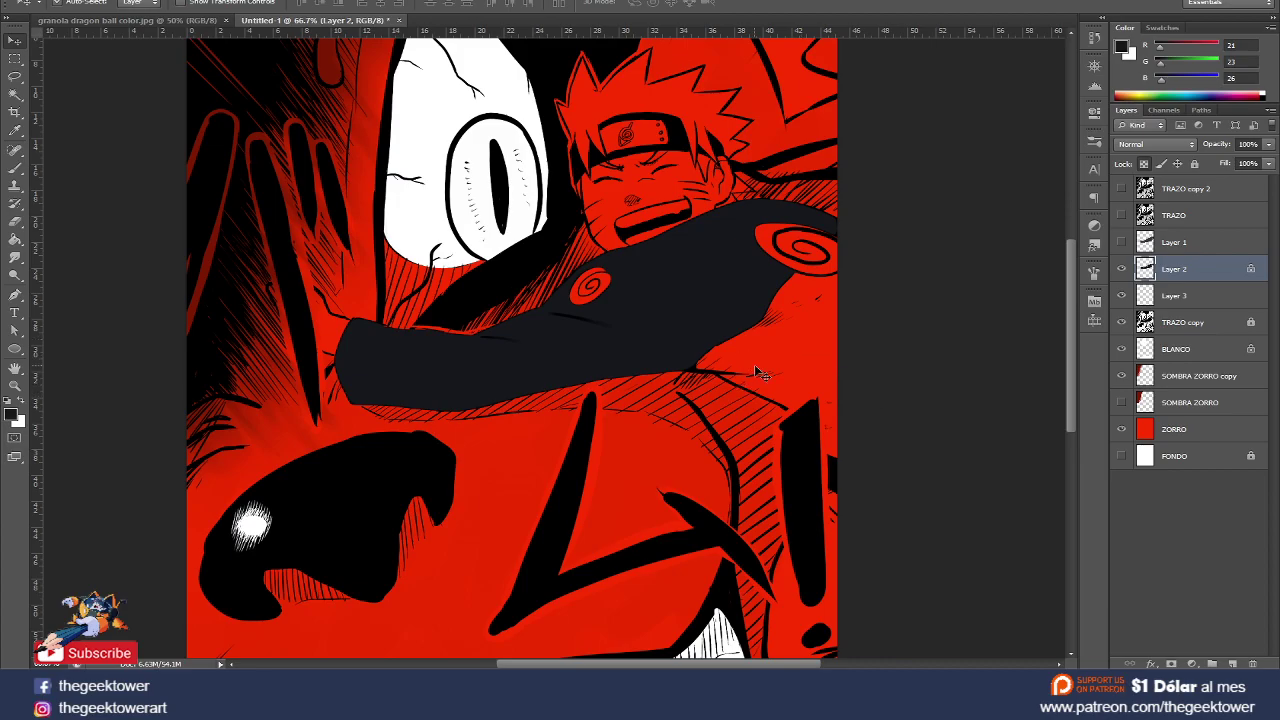
# - Trace a closed Pen path around Naruto's right shoulder
pyautogui.press('p')
pyautogui.scroll(1, 740, 363)
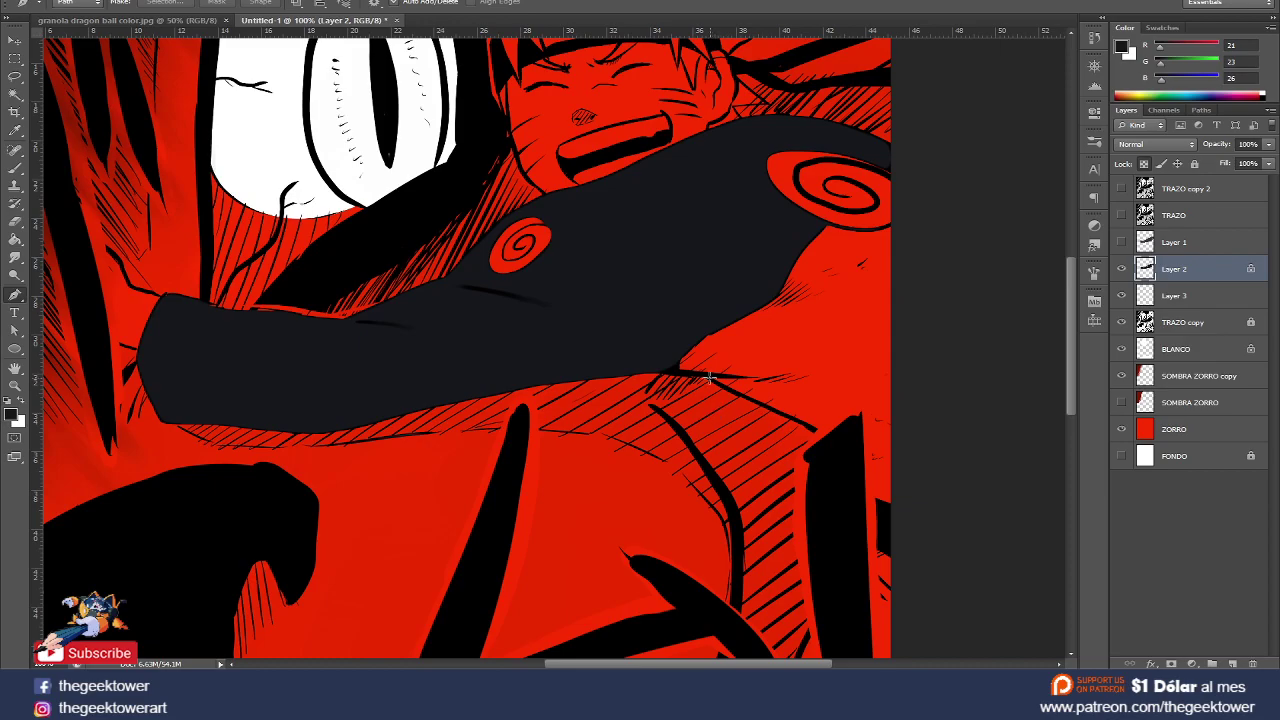
pyautogui.click(707, 376)
pyautogui.moveTo(652, 372); pyautogui.dragTo(686, 371)
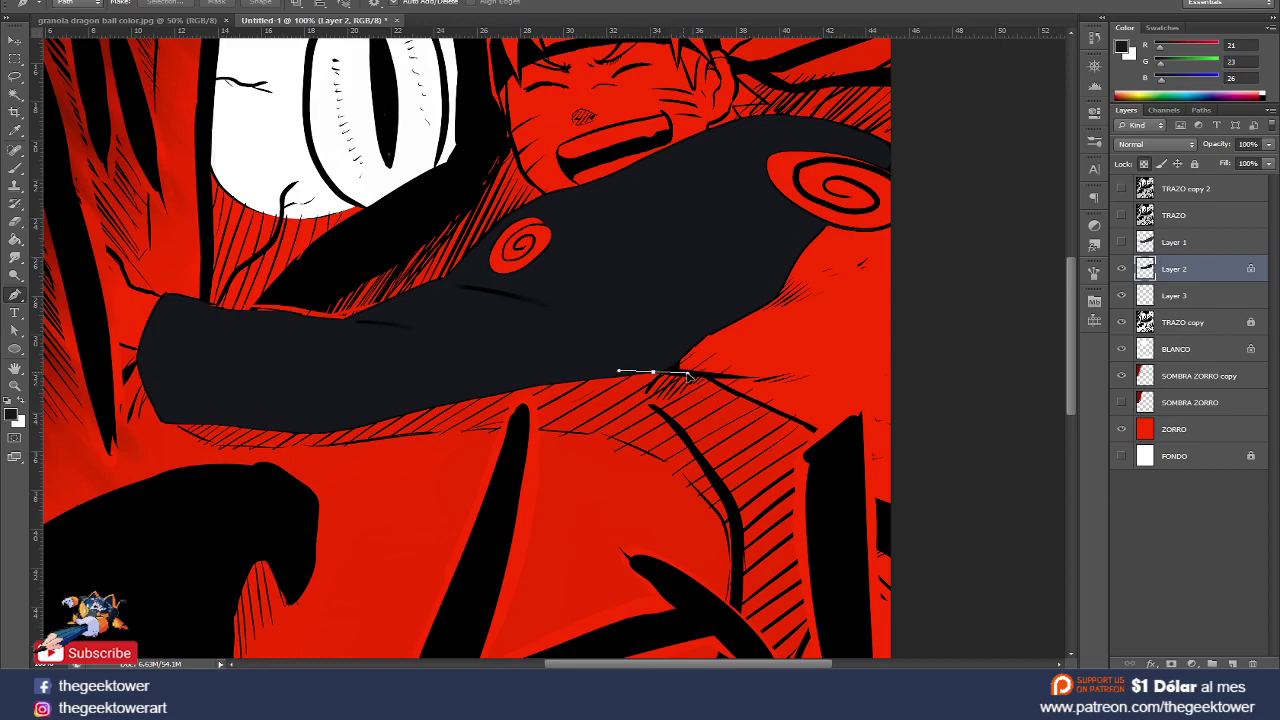
pyautogui.click(820, 433)
pyautogui.click(847, 458)
pyautogui.moveTo(922, 490); pyautogui.dragTo(945, 474)
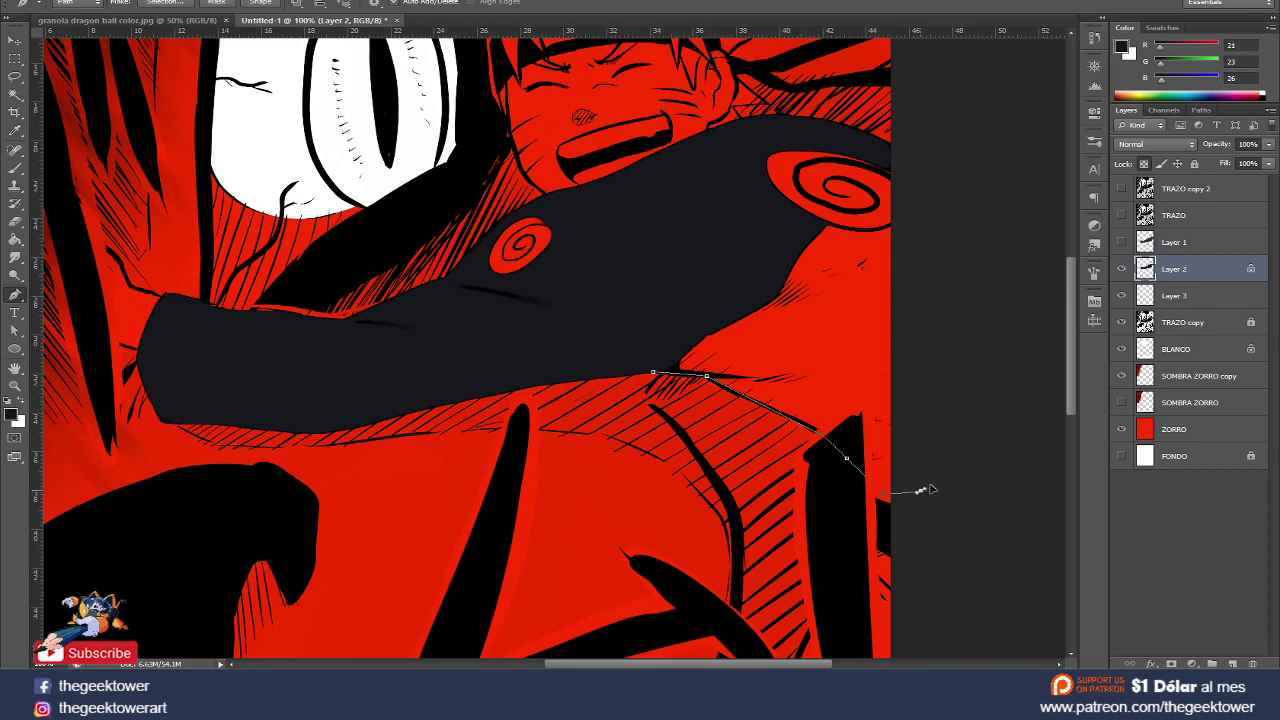
pyautogui.click(932, 193)
pyautogui.click(905, 170)
pyautogui.click(817, 132)
pyautogui.click(740, 155)
pyautogui.click(689, 282)
pyautogui.click(664, 330)
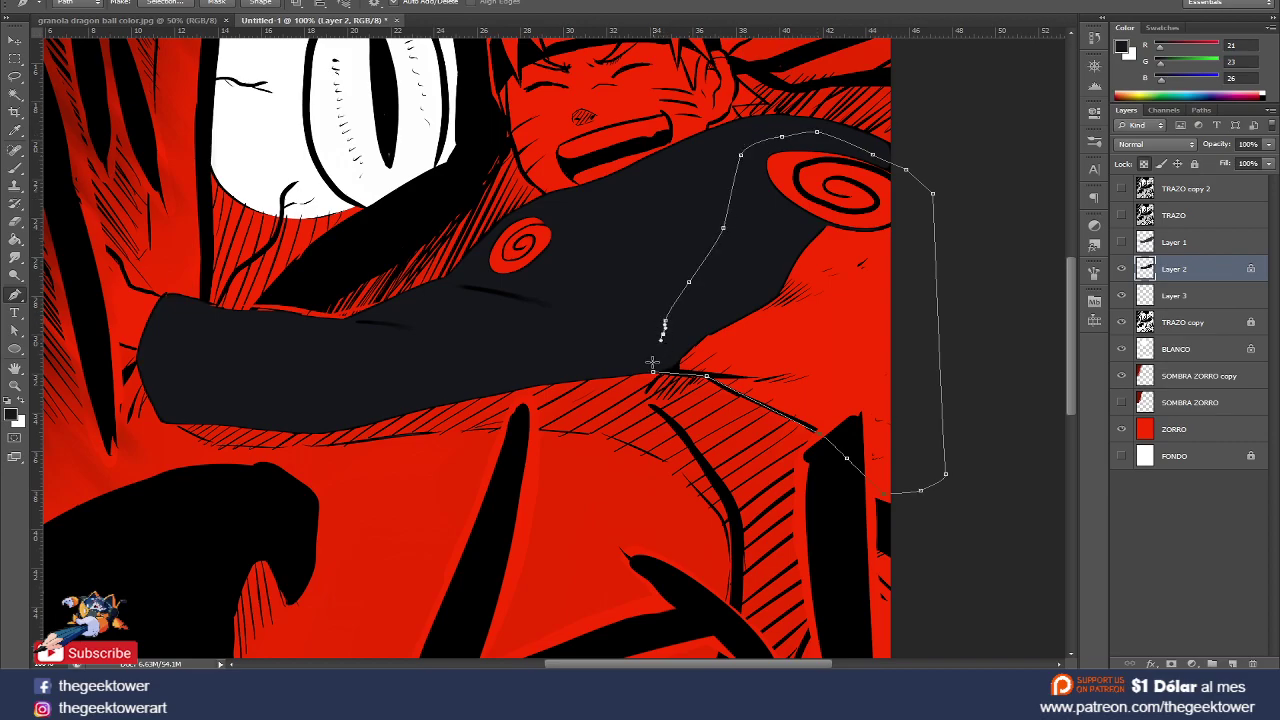
pyautogui.click(652, 370)
# - Convert the shoulder path into a selection with a 0.5 px feather
pyautogui.press('a')
pyautogui.rightClick(752, 262)
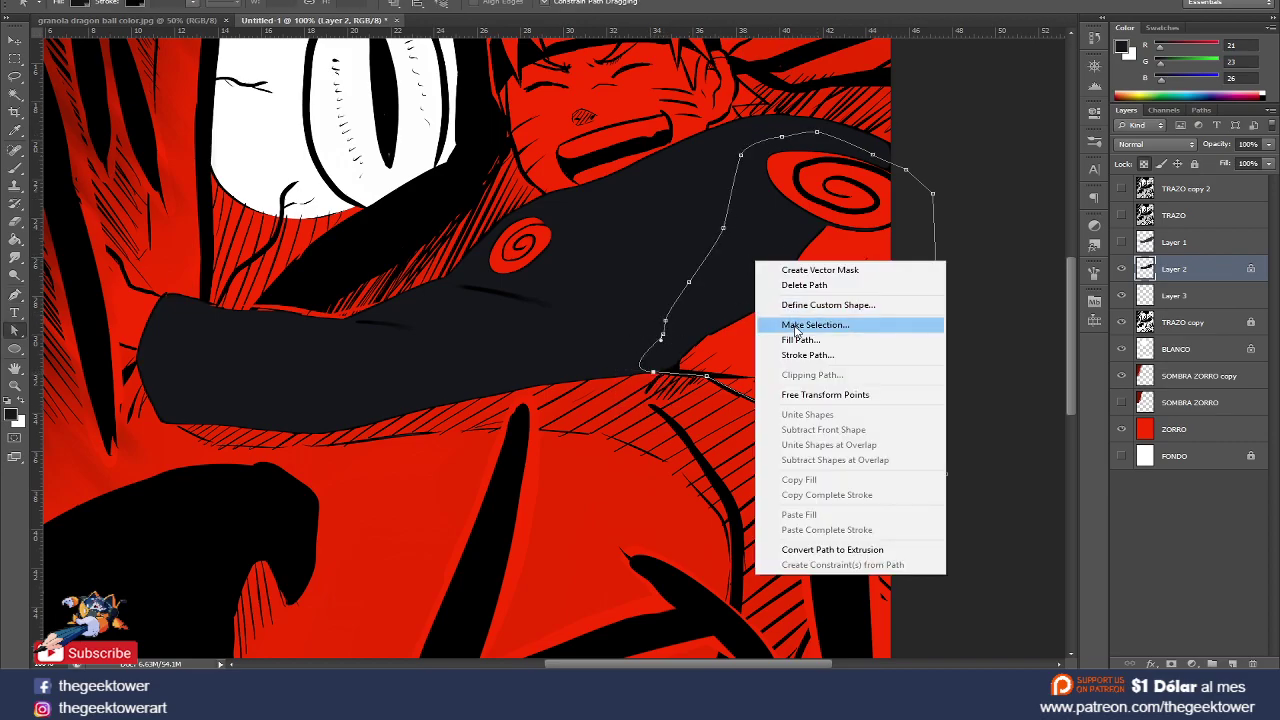
pyautogui.click(798, 328)
pyautogui.write('0.5')
pyautogui.click(720, 184)
# - Add a new layer above Layer 3 and name it 'chamarra'
pyautogui.click(1175, 295)
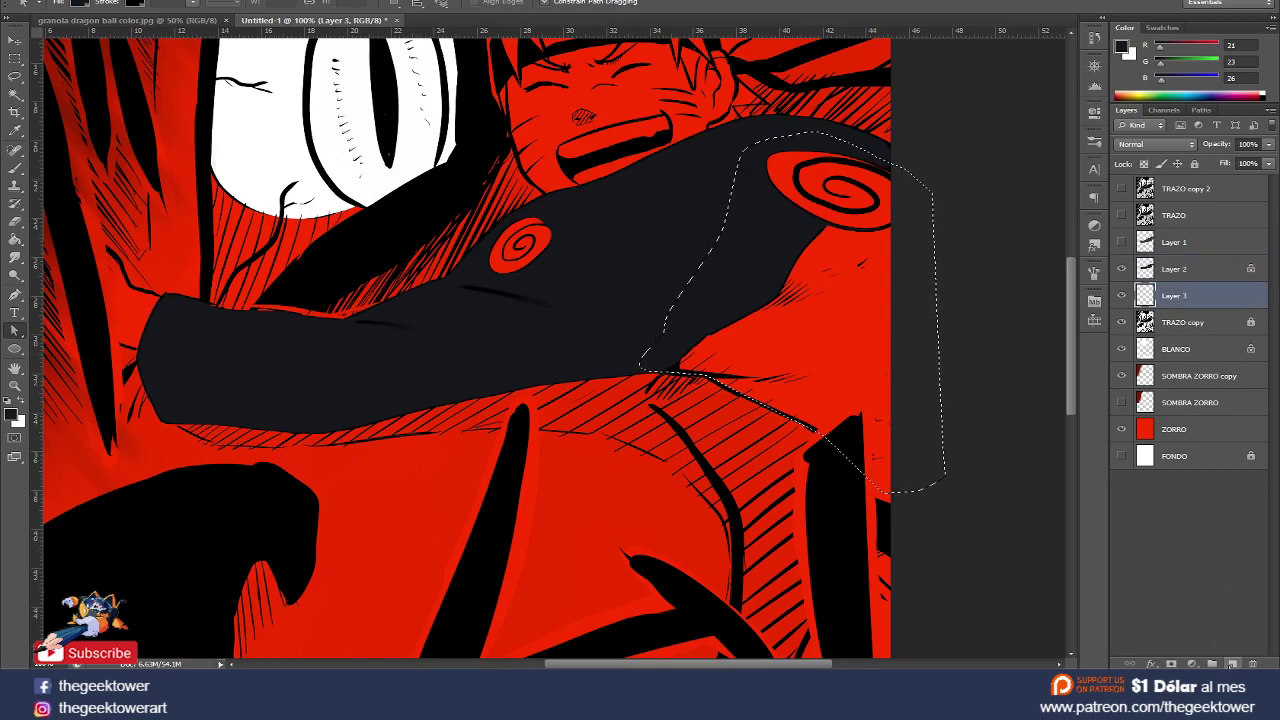
pyautogui.click(1232, 663)
pyautogui.doubleClick(1170, 296)
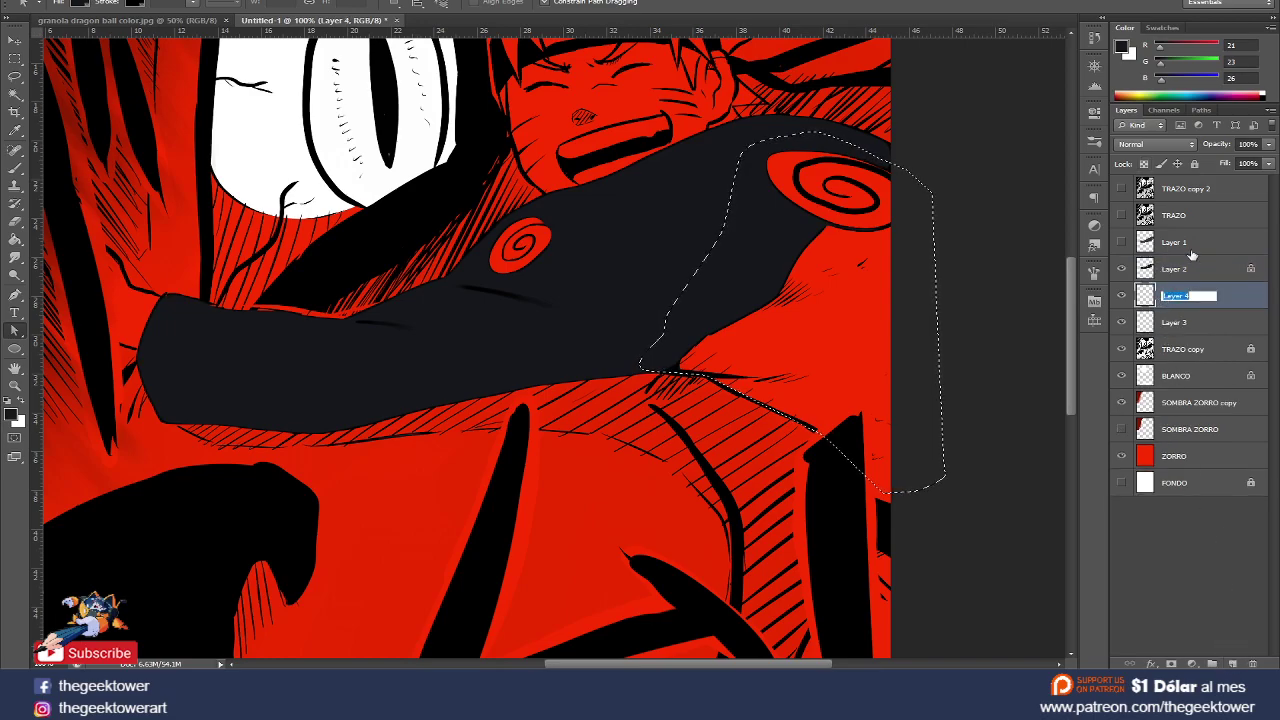
pyautogui.write('chamar')
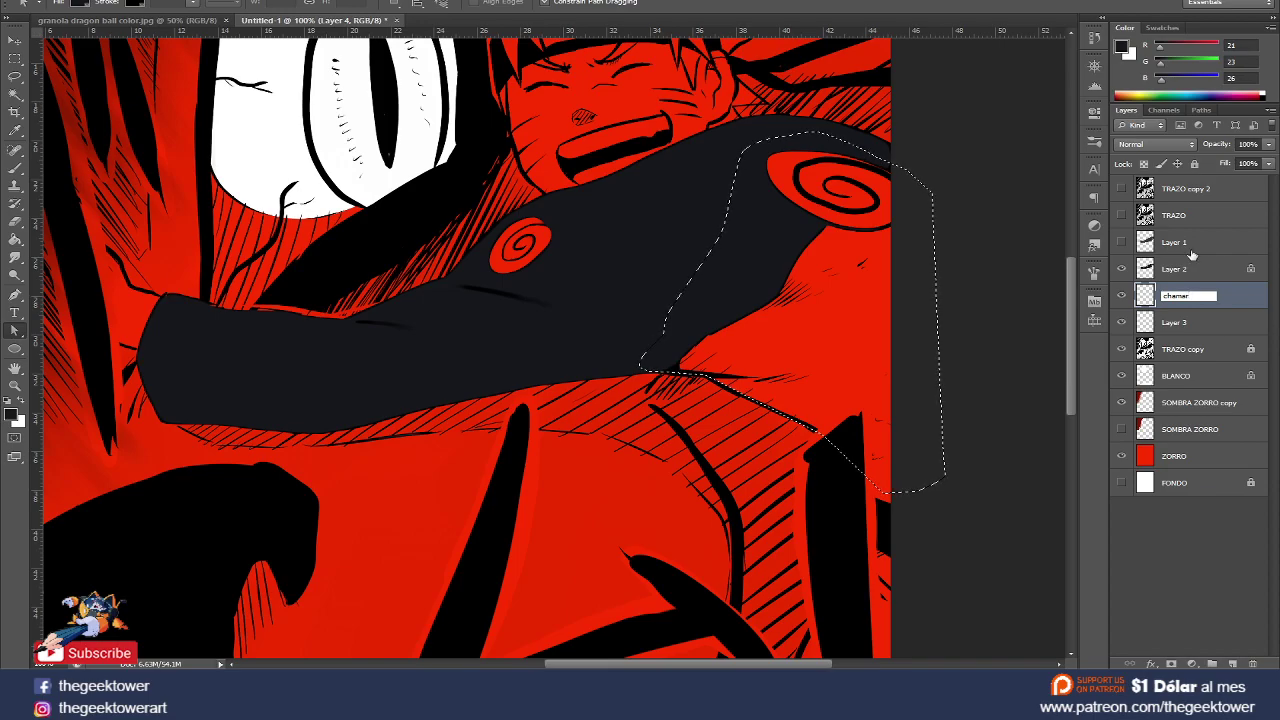
pyautogui.write('ra')
pyautogui.press('Return')
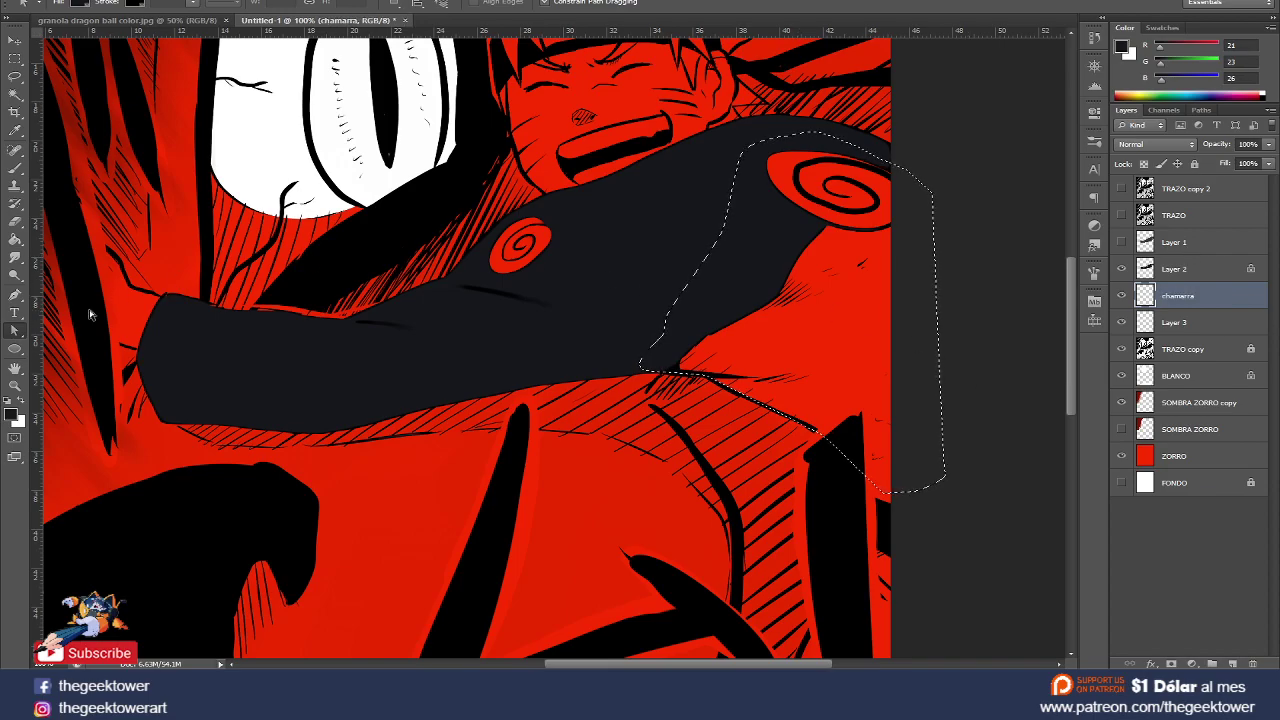
# - Set the foreground colour to orange (R227, G115, B53)
pyautogui.click(12, 413)
pyautogui.click(543, 453)
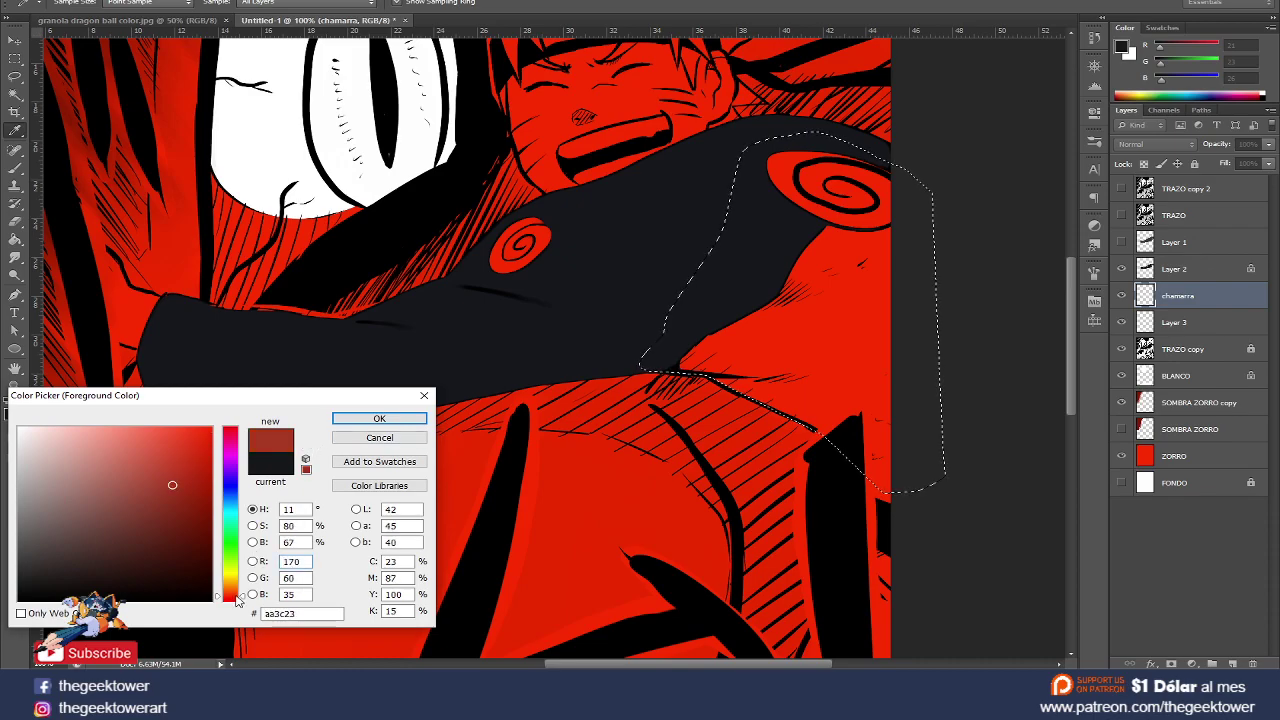
pyautogui.moveTo(238, 596); pyautogui.dragTo(238, 591)
pyautogui.click(171, 454)
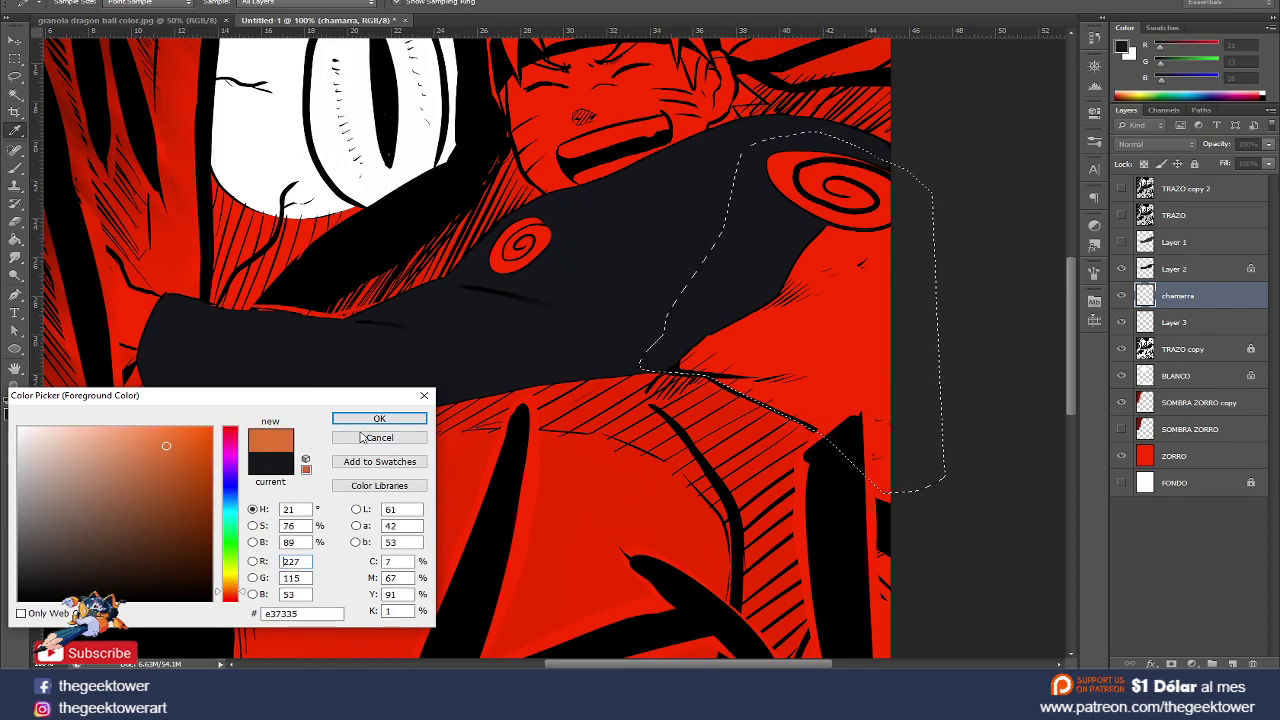
pyautogui.press('g')
pyautogui.press('Return')
# - Fill the shoulder selection orange, deselect, and move chamarra below TRAZO copy
pyautogui.click(783, 364)
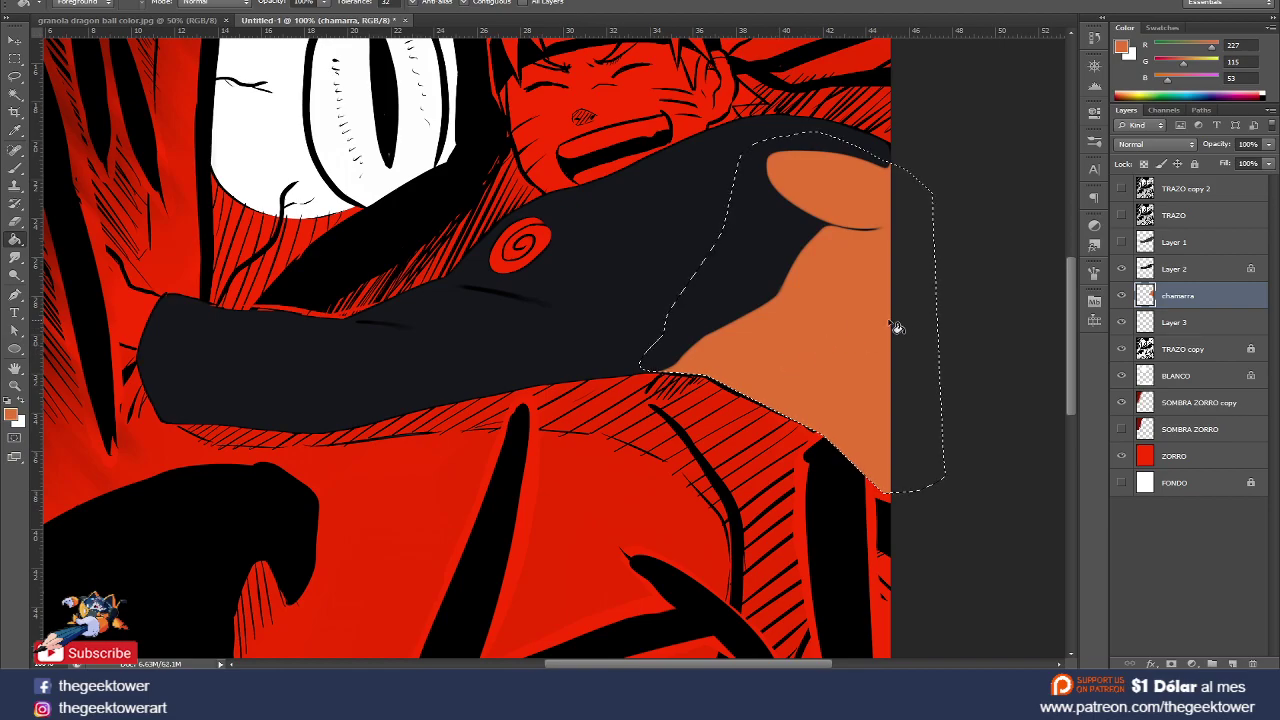
pyautogui.rightClick(800, 287)
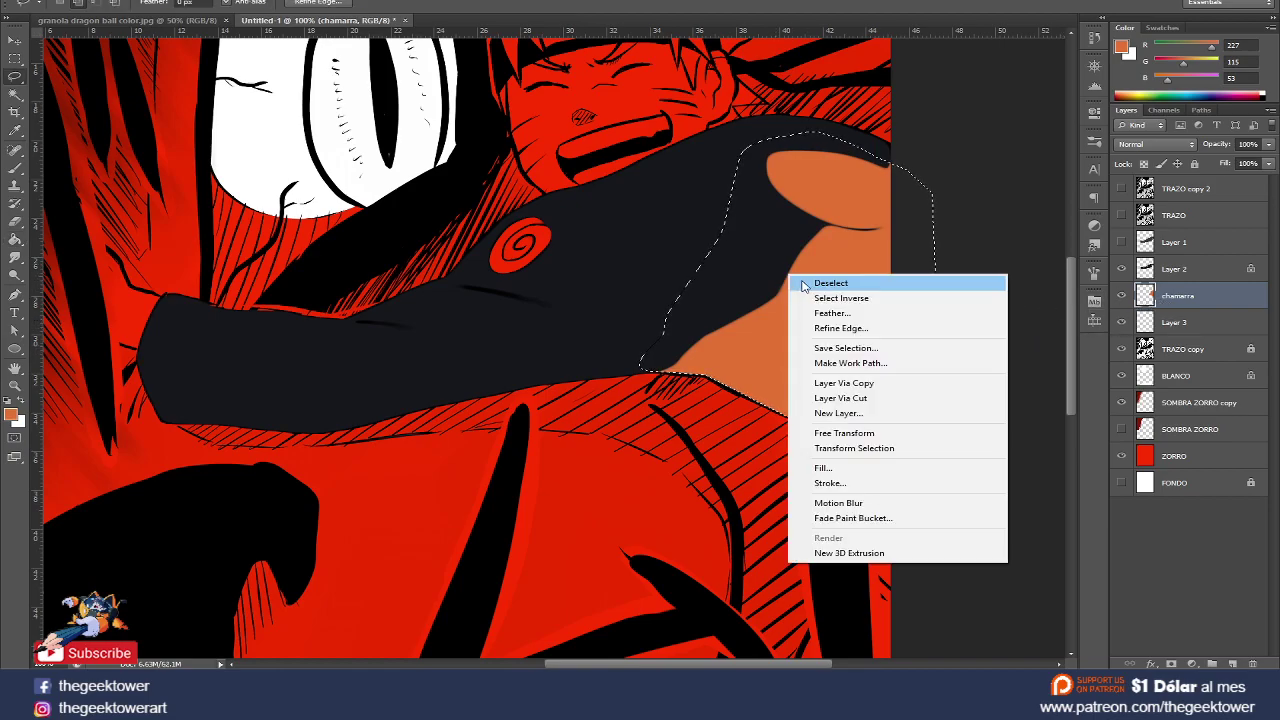
pyautogui.click(806, 287)
pyautogui.moveTo(1178, 296); pyautogui.dragTo(1172, 355)
pyautogui.scroll(-2, 777, 290)
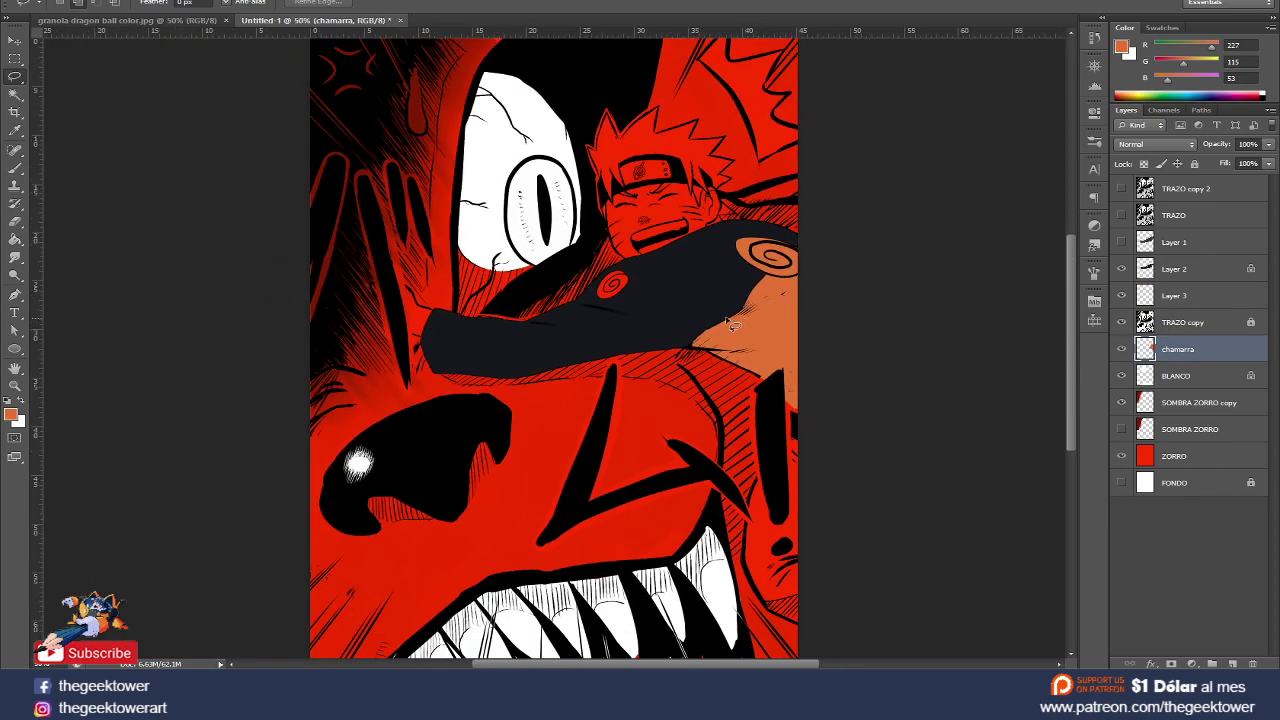
# - Paint the fox's eye pupil bright red with a size-55 brush on the BLANCO layer
pyautogui.click(1175, 384)
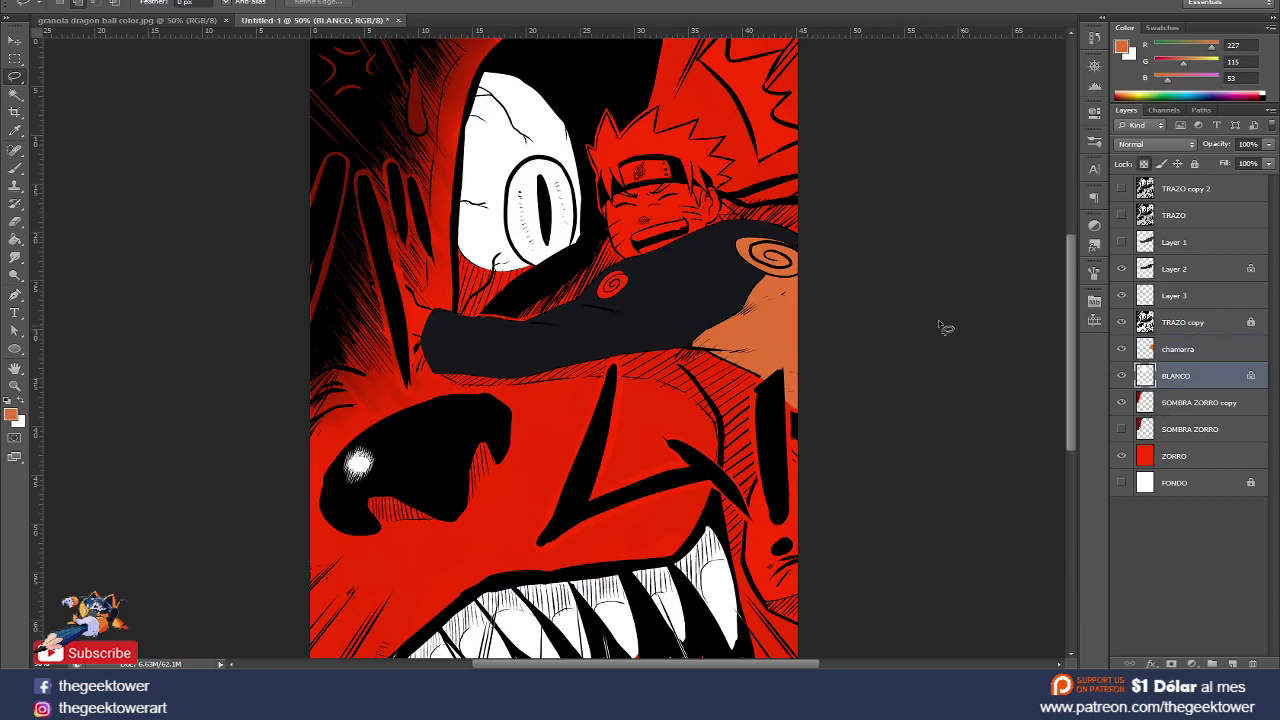
pyautogui.press('b')
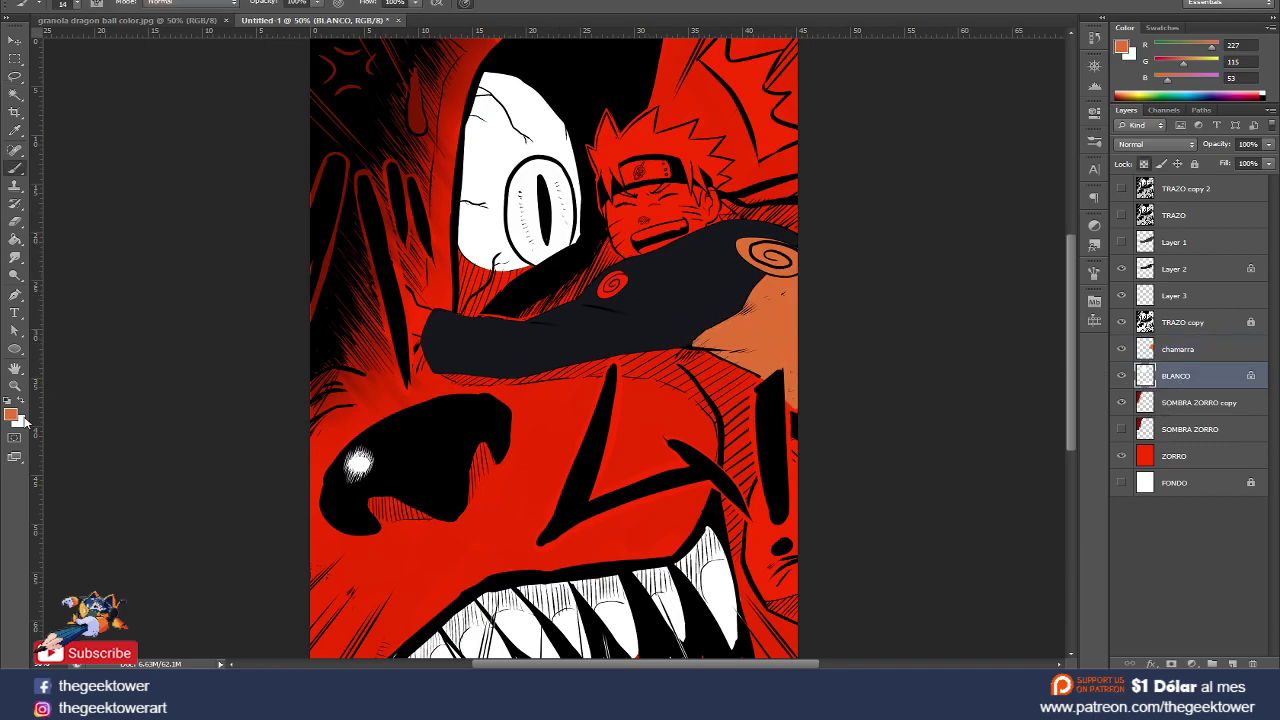
pyautogui.click(13, 414)
pyautogui.click(185, 435)
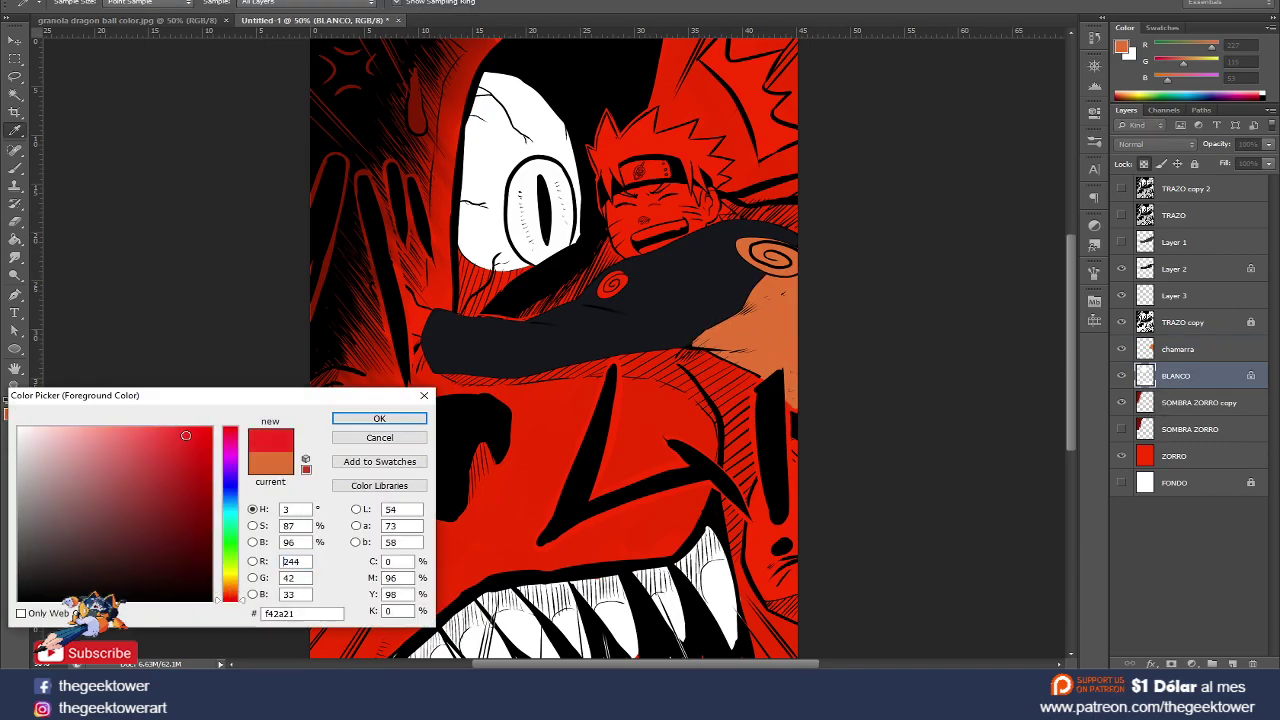
pyautogui.click(379, 418)
pyautogui.rightClick(528, 206)
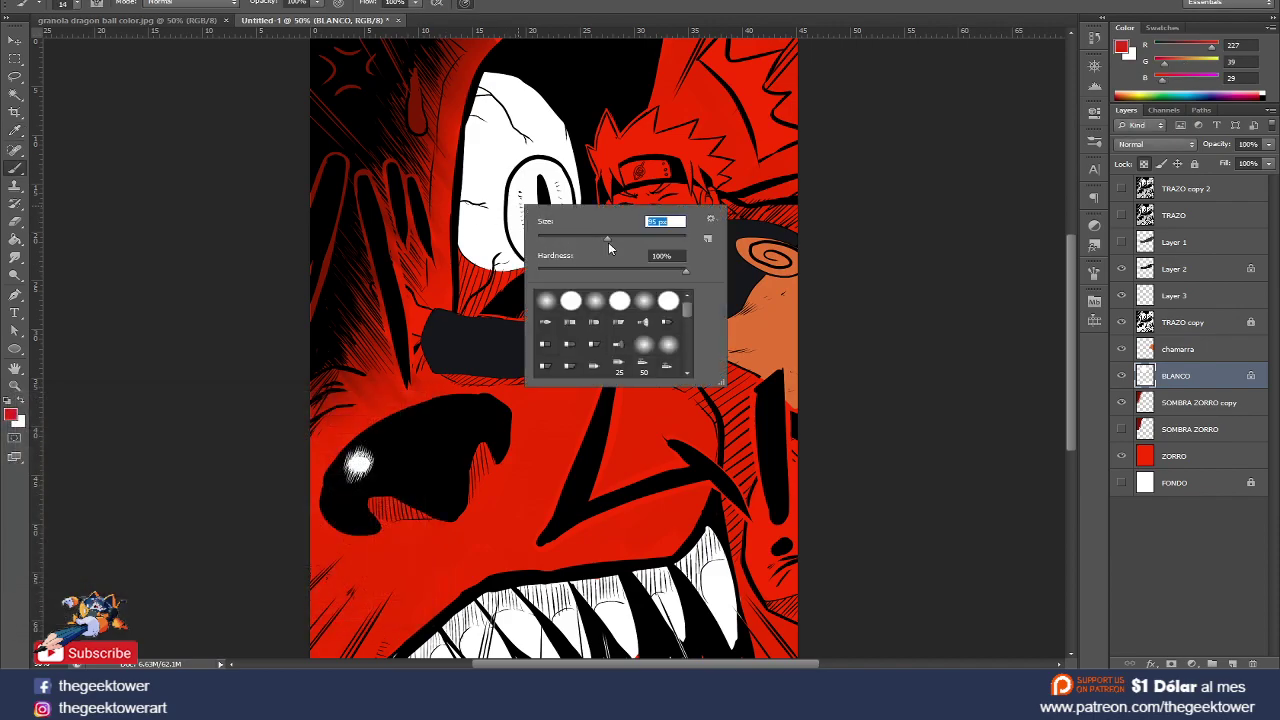
pyautogui.moveTo(608, 242); pyautogui.dragTo(598, 242)
pyautogui.moveTo(520, 195)
pyautogui.mouseDown()
pyautogui.moveTo(545, 270)
pyautogui.moveTo(550, 230)
pyautogui.moveTo(570, 220)
pyautogui.moveTo(537, 230)
pyautogui.moveTo(510, 185)
pyautogui.moveTo(570, 205)
pyautogui.moveTo(543, 170)
pyautogui.mouseUp()
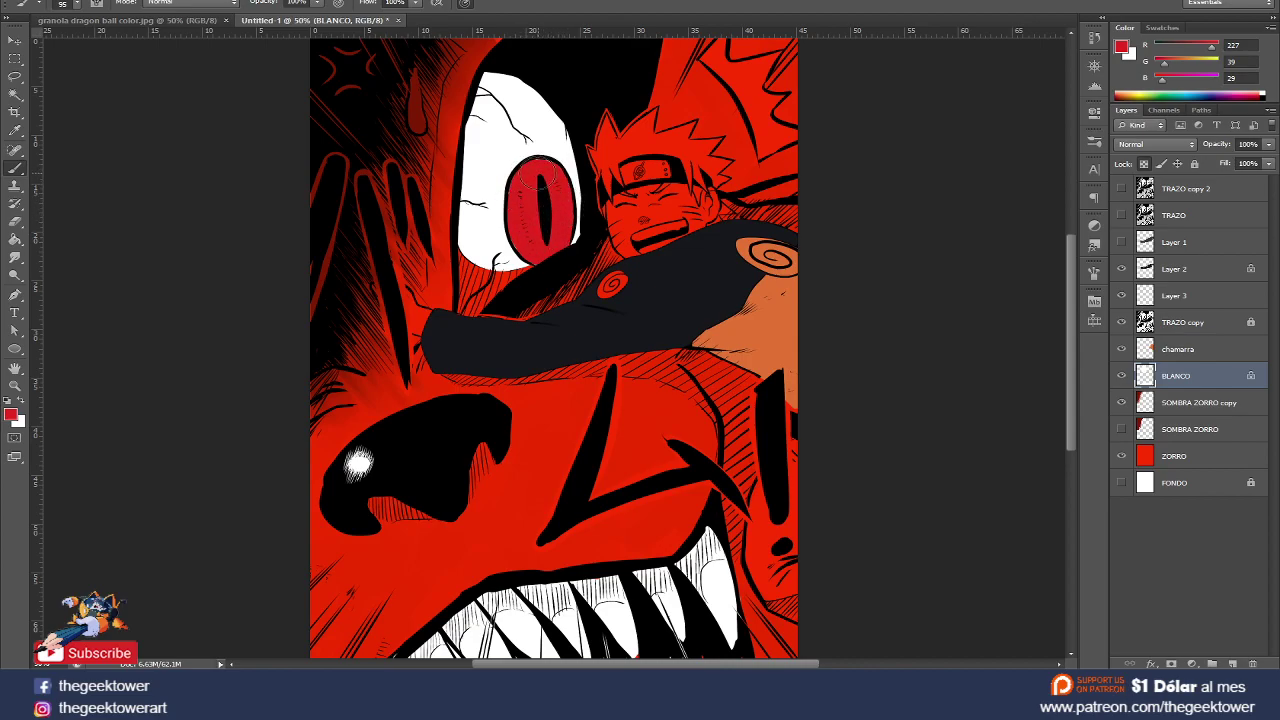
# - Set the foreground colour to a light peach skin tone
pyautogui.click(11, 413)
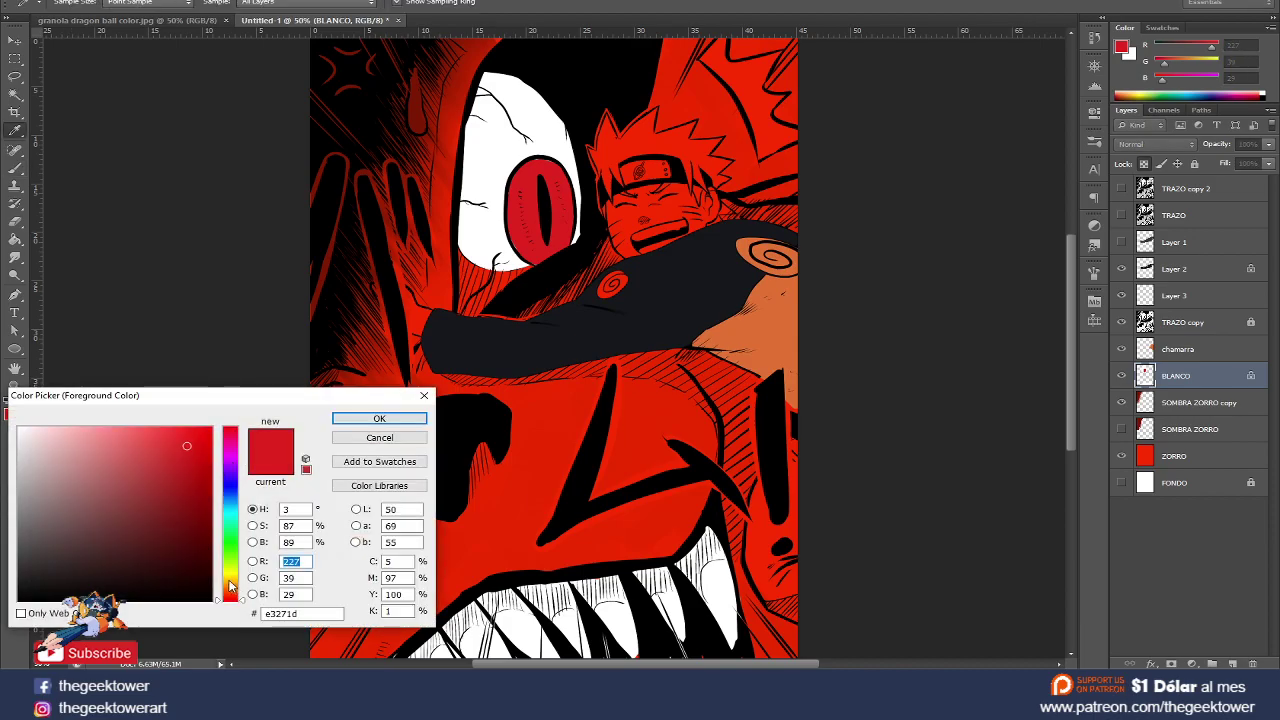
pyautogui.moveTo(229, 585); pyautogui.dragTo(229, 581)
pyautogui.moveTo(111, 454); pyautogui.dragTo(87, 436)
pyautogui.click(379, 418)
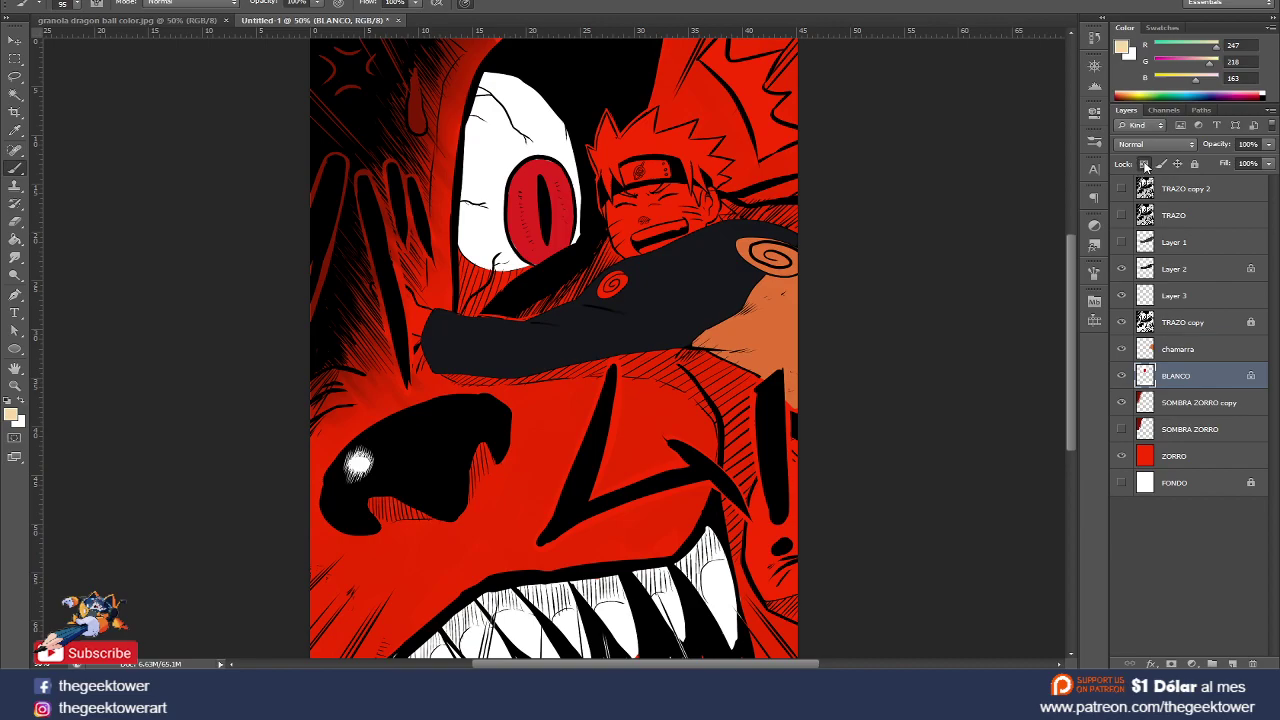
# - Paint skin tone with a 34 px brush on Naruto's hand over the fox's claw
pyautogui.moveTo(640, 220)
pyautogui.mouseDown()
pyautogui.moveTo(622, 232)
pyautogui.moveTo(632, 248)
pyautogui.moveTo(612, 215)
pyautogui.moveTo(622, 200)
pyautogui.moveTo(606, 215)
pyautogui.moveTo(672, 200)
pyautogui.moveTo(648, 252)
pyautogui.moveTo(700, 218)
pyautogui.moveTo(685, 190)
pyautogui.moveTo(616, 203)
pyautogui.moveTo(631, 250)
pyautogui.moveTo(668, 198)
pyautogui.moveTo(650, 192)
pyautogui.moveTo(706, 198)
pyautogui.moveTo(712, 224)
pyautogui.moveTo(680, 215)
pyautogui.moveTo(665, 240)
pyautogui.moveTo(620, 207)
pyautogui.mouseUp()
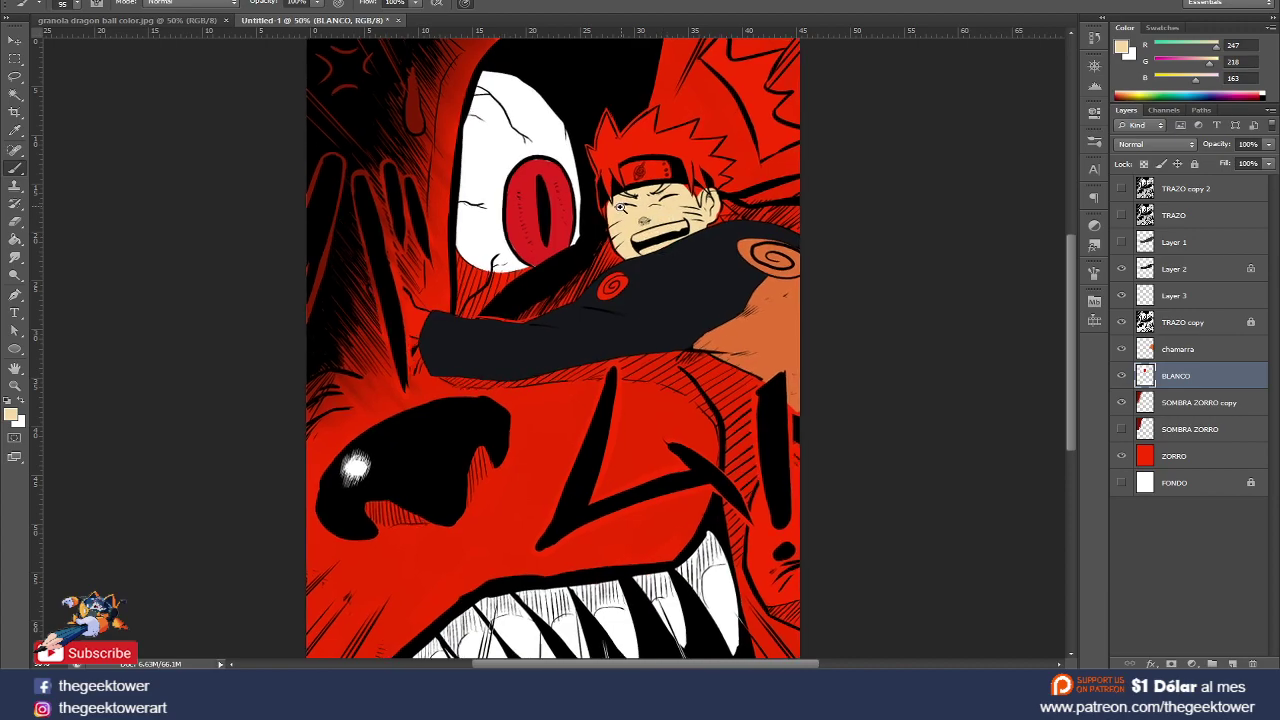
pyautogui.scroll(1, 620, 207)
pyautogui.rightClick(618, 198)
pyautogui.moveTo(694, 244); pyautogui.dragTo(690, 244)
pyautogui.press('Return')
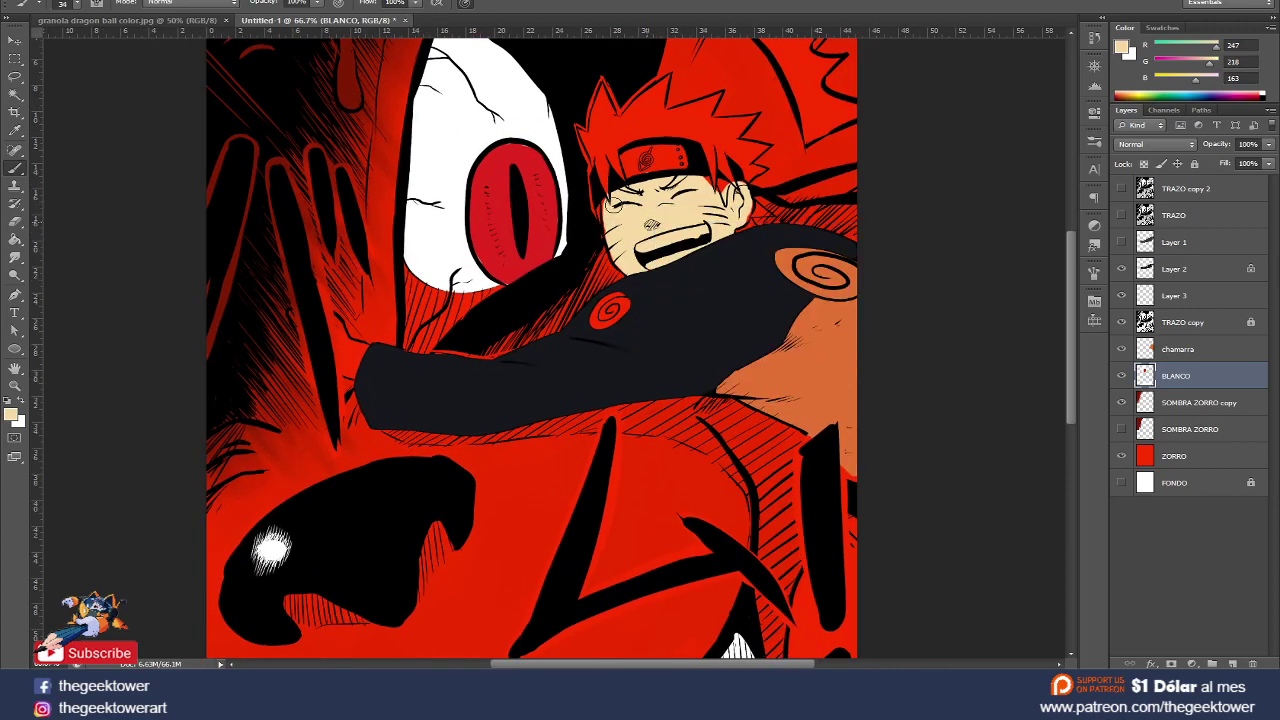
pyautogui.moveTo(606, 212); pyautogui.dragTo(613, 254)
pyautogui.moveTo(292, 312)
pyautogui.mouseDown()
pyautogui.moveTo(360, 380)
pyautogui.moveTo(360, 344)
pyautogui.mouseUp()
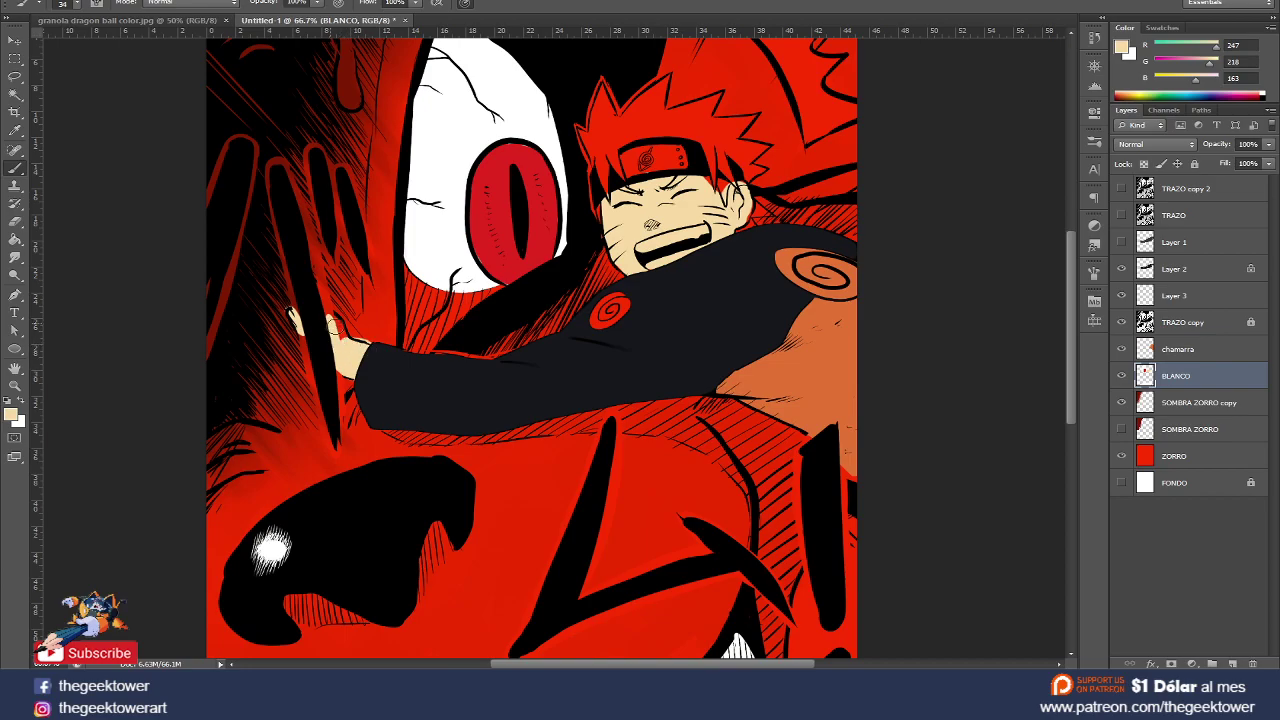
# - Tidy the skin paint edges with a 29 px eraser and zoom out to 50%
pyautogui.press('e')
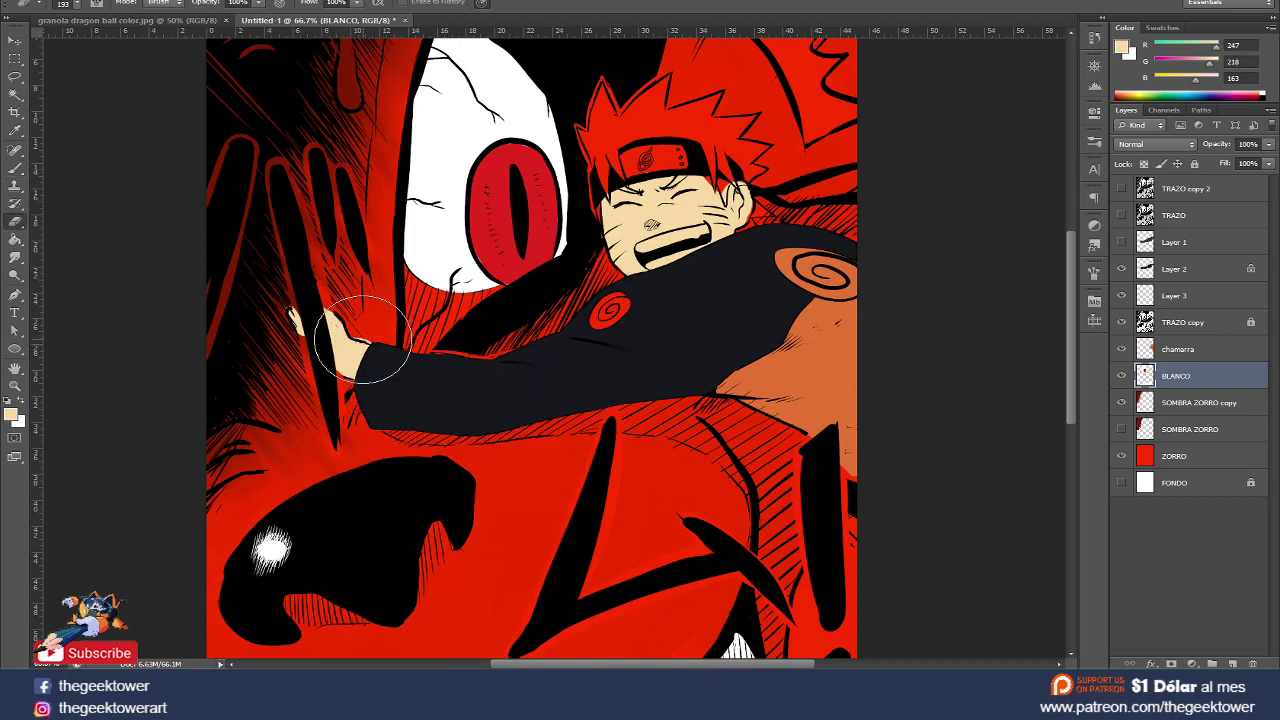
pyautogui.rightClick(372, 333)
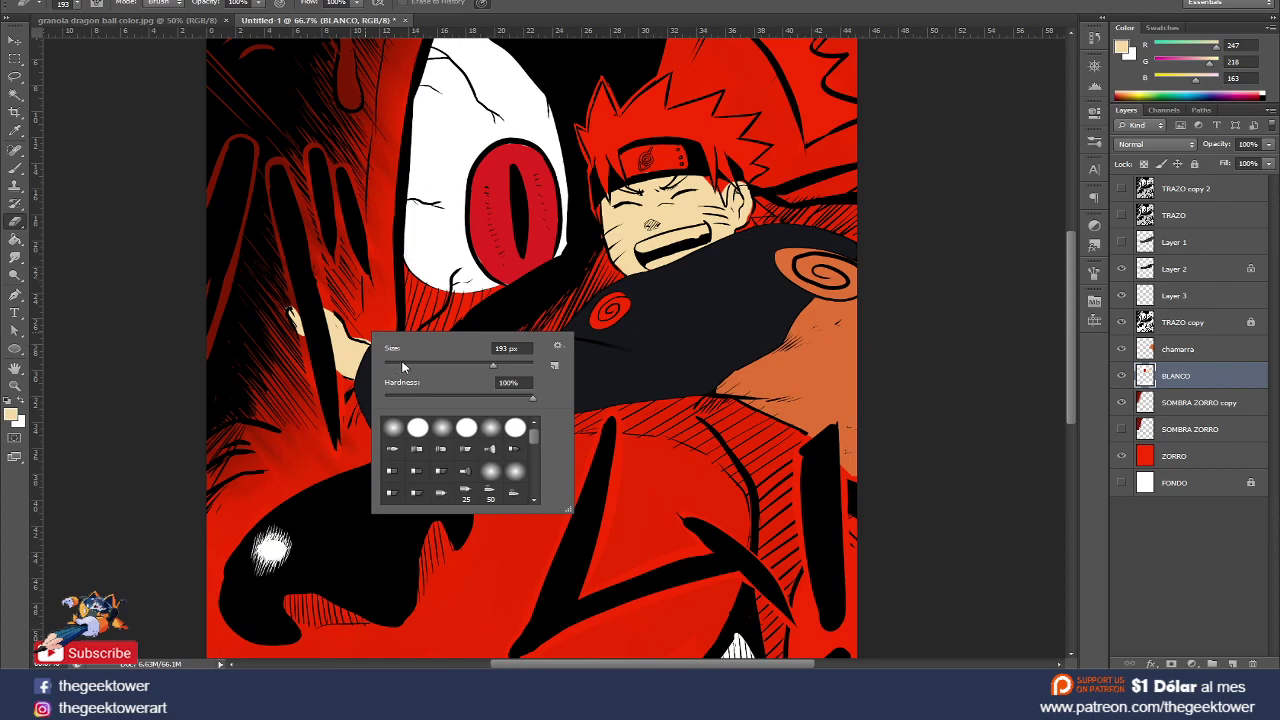
pyautogui.click(403, 365)
pyautogui.press('Return')
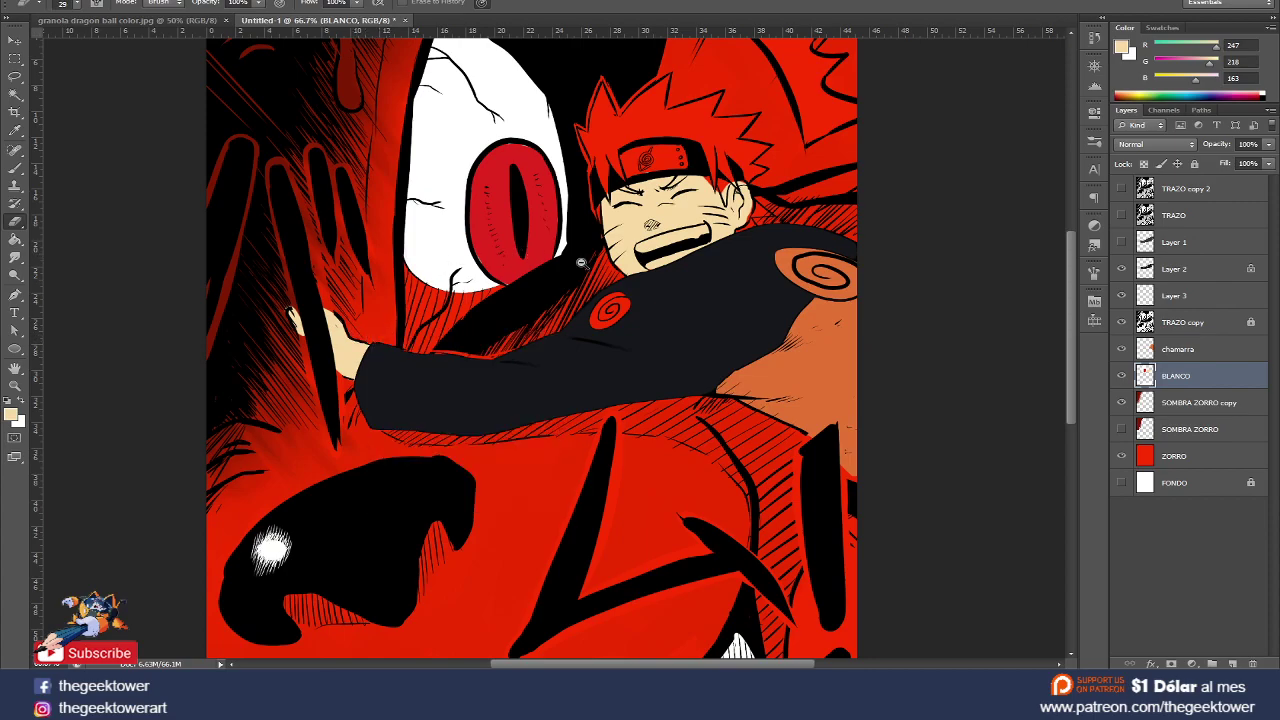
pyautogui.keyDown('alt'); pyautogui.click(580, 262); pyautogui.keyUp('alt')
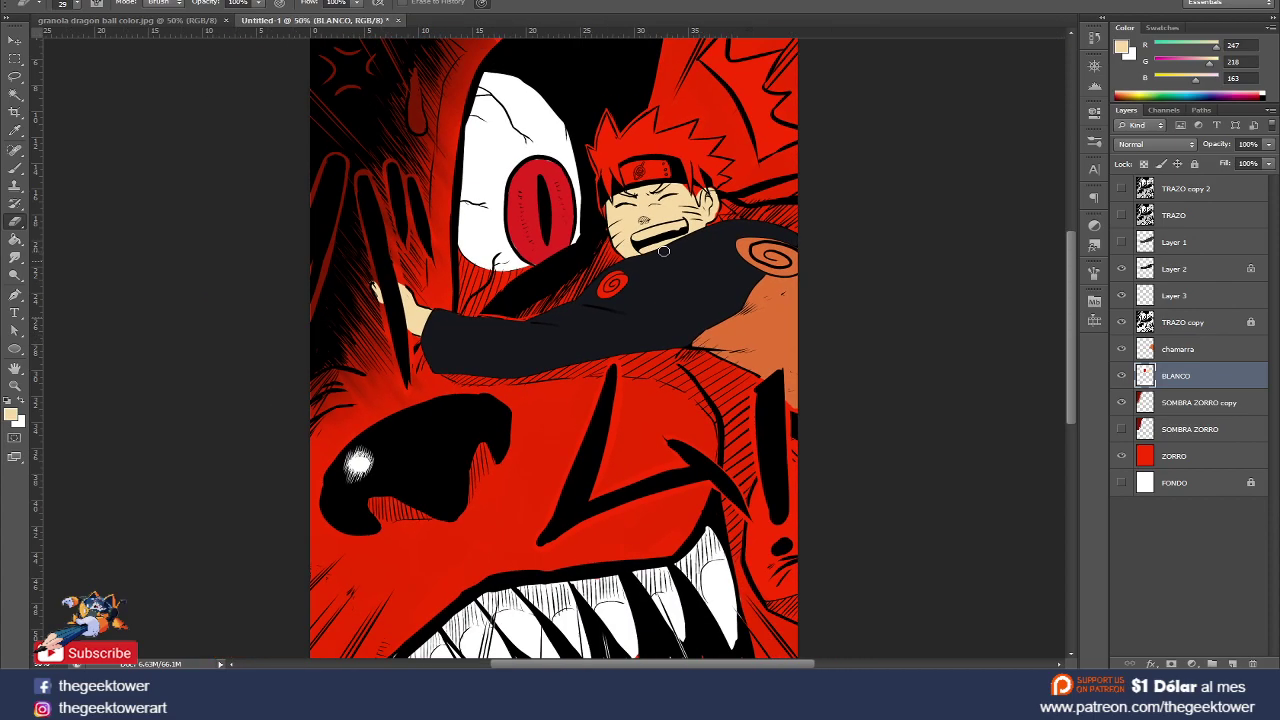
# - Add a new layer above BLANCO and set the foreground to yellow-orange (R250, G194, B107)
pyautogui.click(1232, 662)
pyautogui.click(10, 414)
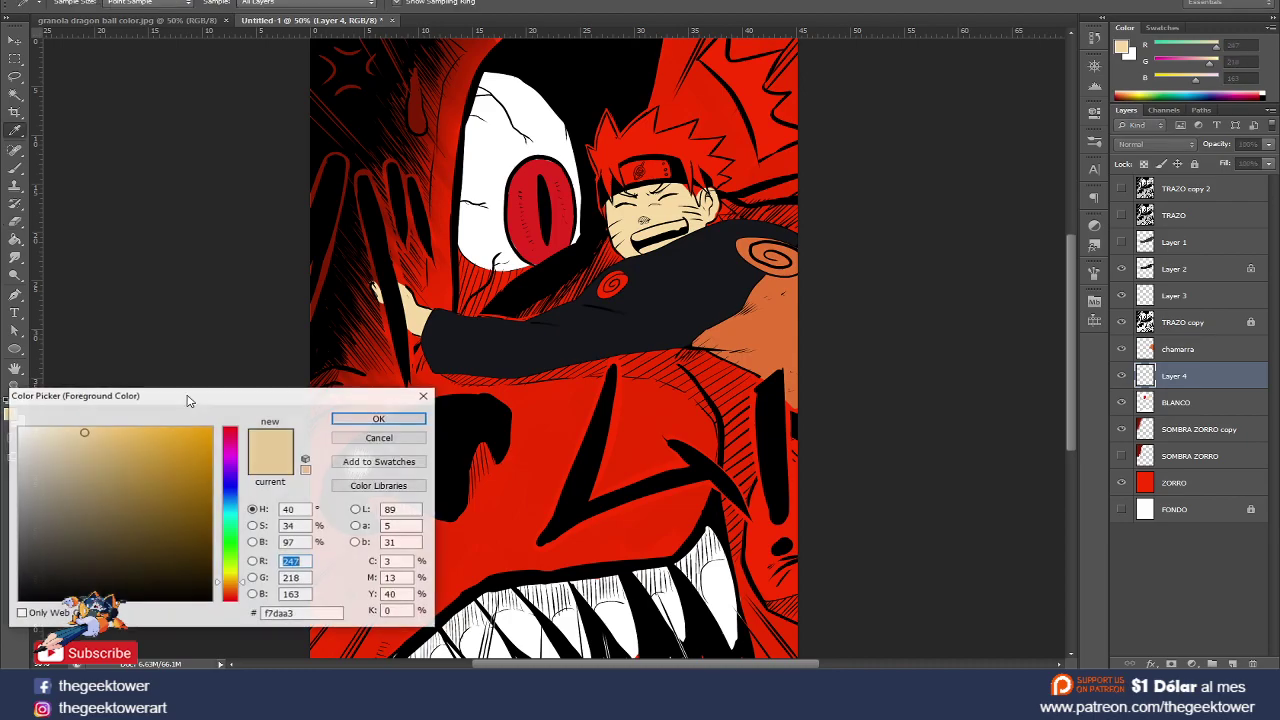
pyautogui.click(236, 577)
pyautogui.moveTo(149, 445)
pyautogui.mouseDown()
pyautogui.moveTo(160, 500)
pyautogui.moveTo(131, 517)
pyautogui.mouseUp()
pyautogui.click(236, 587)
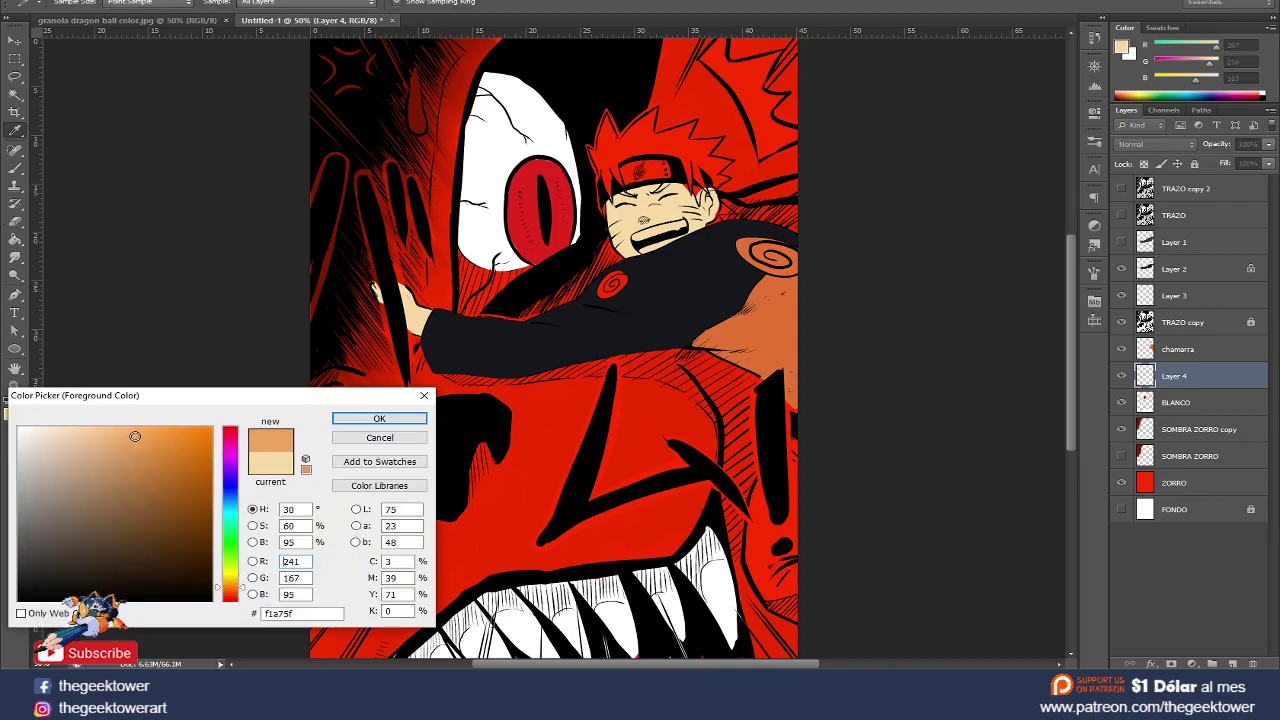
pyautogui.moveTo(146, 458); pyautogui.dragTo(128, 430)
pyautogui.moveTo(238, 586); pyautogui.dragTo(240, 580)
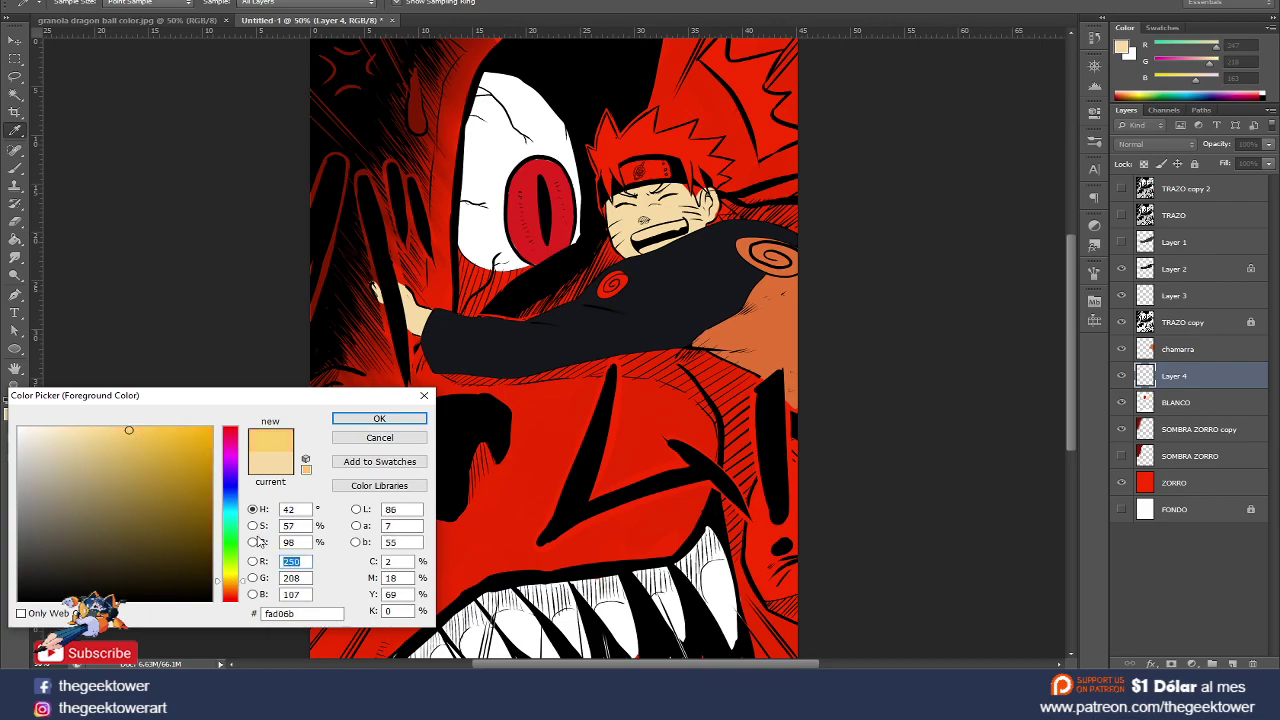
pyautogui.click(379, 418)
# - Brush golden-yellow highlights onto the hair strands beside the headband, then select the ZORRO layer
pyautogui.moveTo(604, 162); pyautogui.dragTo(606, 186)
pyautogui.scroll(1, 606, 180)
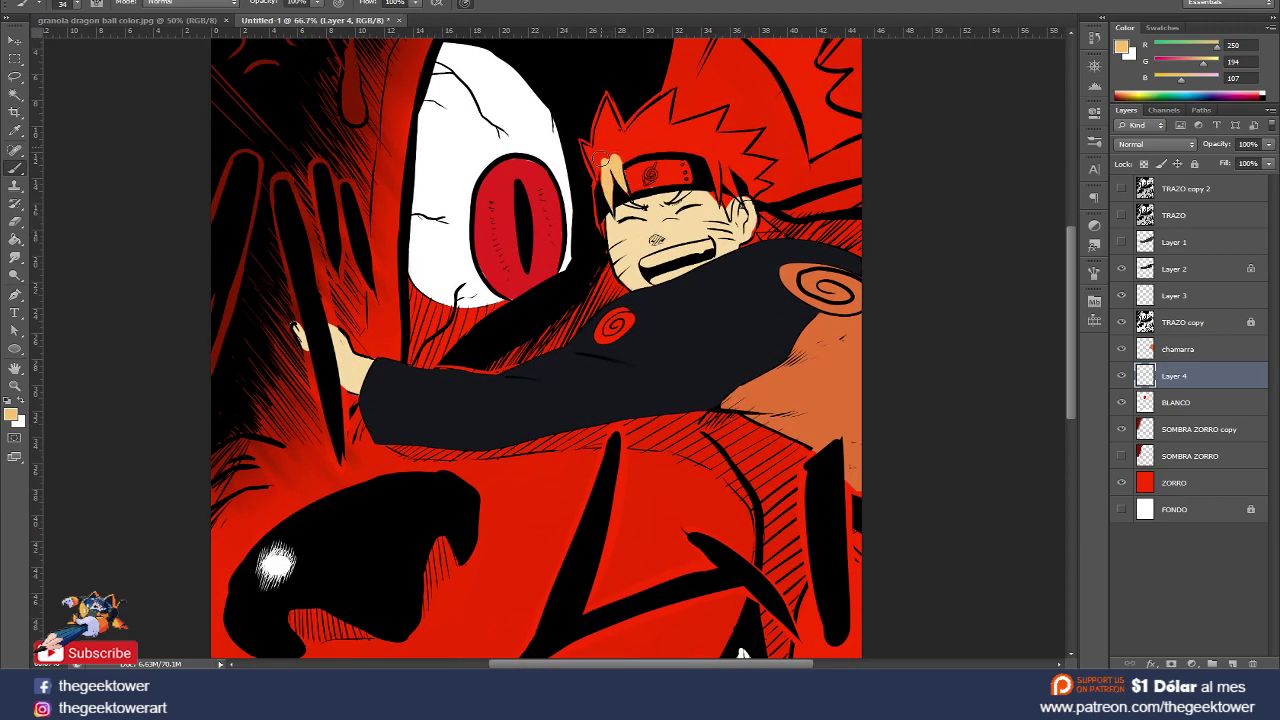
pyautogui.moveTo(607, 152)
pyautogui.mouseDown()
pyautogui.moveTo(600, 180)
pyautogui.moveTo(590, 145)
pyautogui.moveTo(611, 157)
pyautogui.mouseUp()
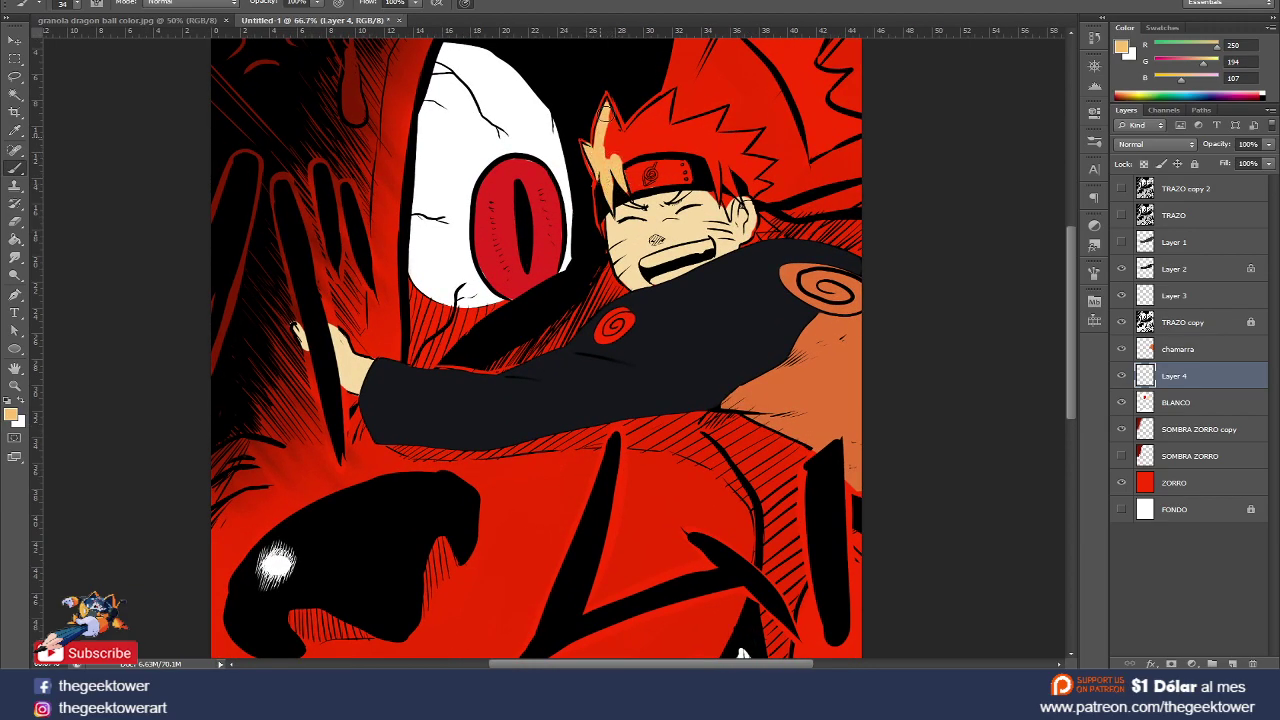
pyautogui.scroll(-2, 611, 157)
pyautogui.press('v')
pyautogui.click(545, 418)
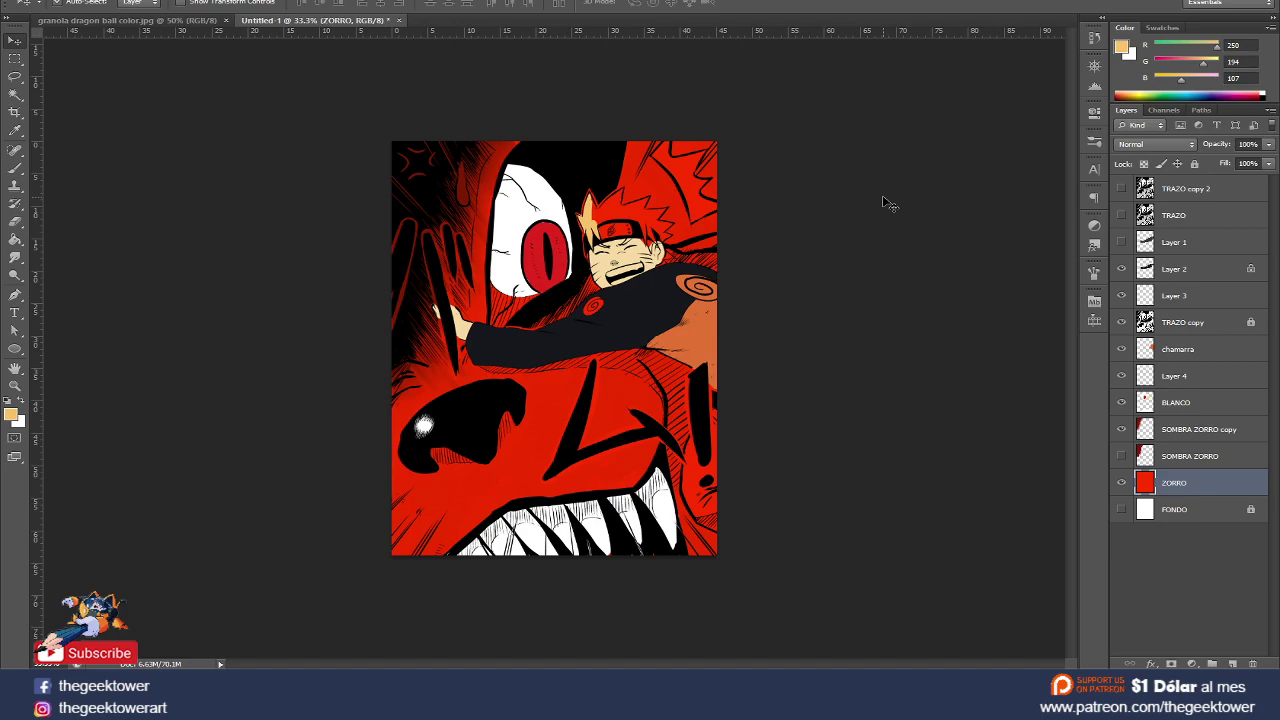
# - Apply Levels to the ZORRO fox layer with output white lowered to 175 for a deeper red
pyautogui.hotkey('ctrl', 'l')
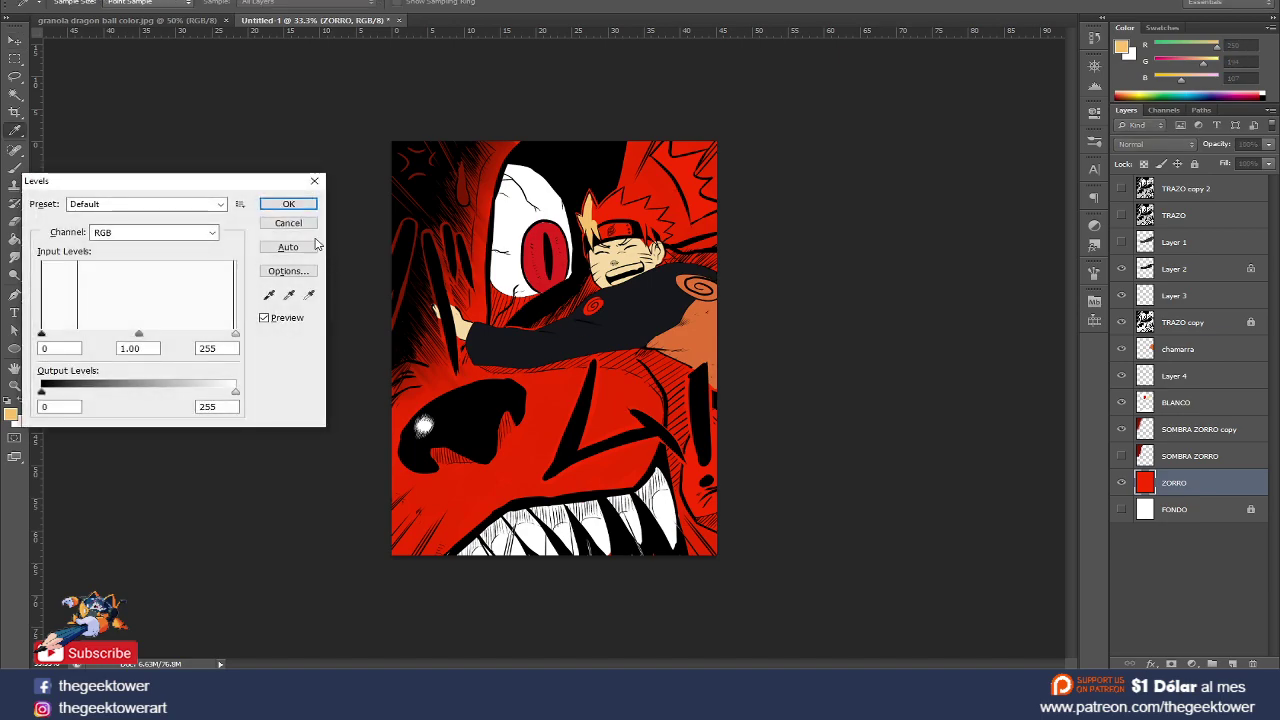
pyautogui.moveTo(281, 186); pyautogui.dragTo(587, 189)
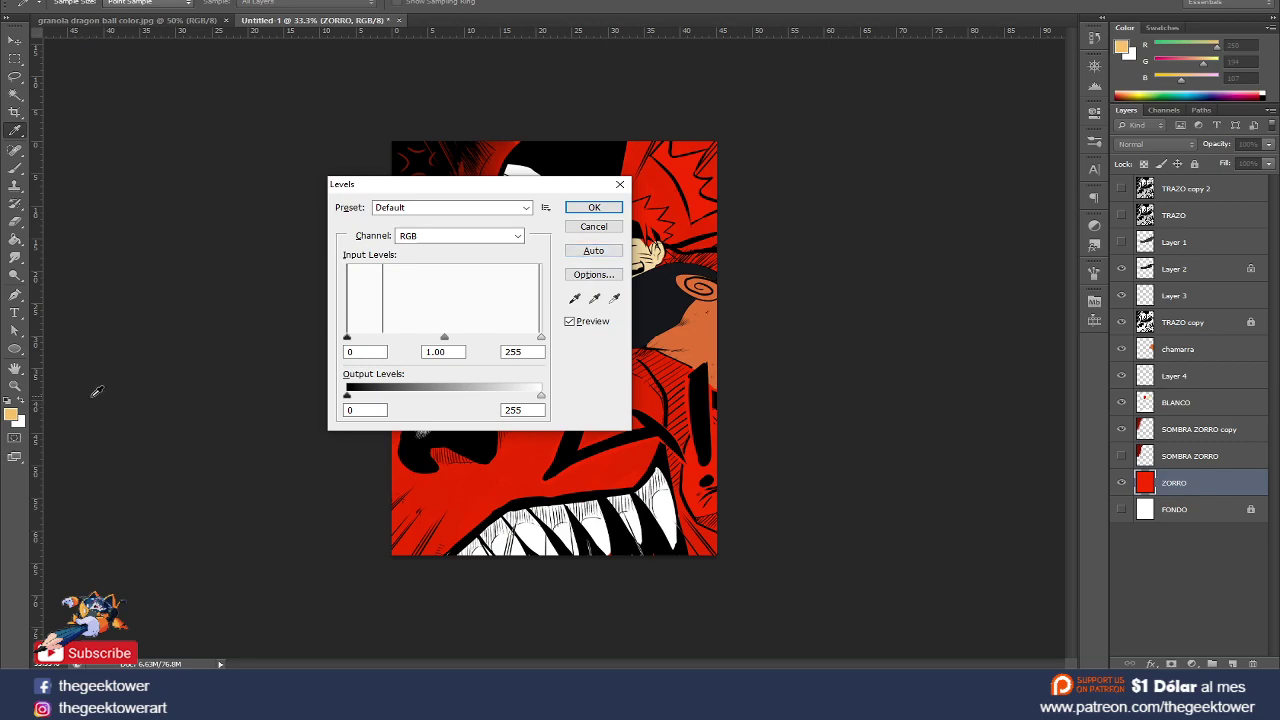
pyautogui.moveTo(537, 189); pyautogui.dragTo(442, 159)
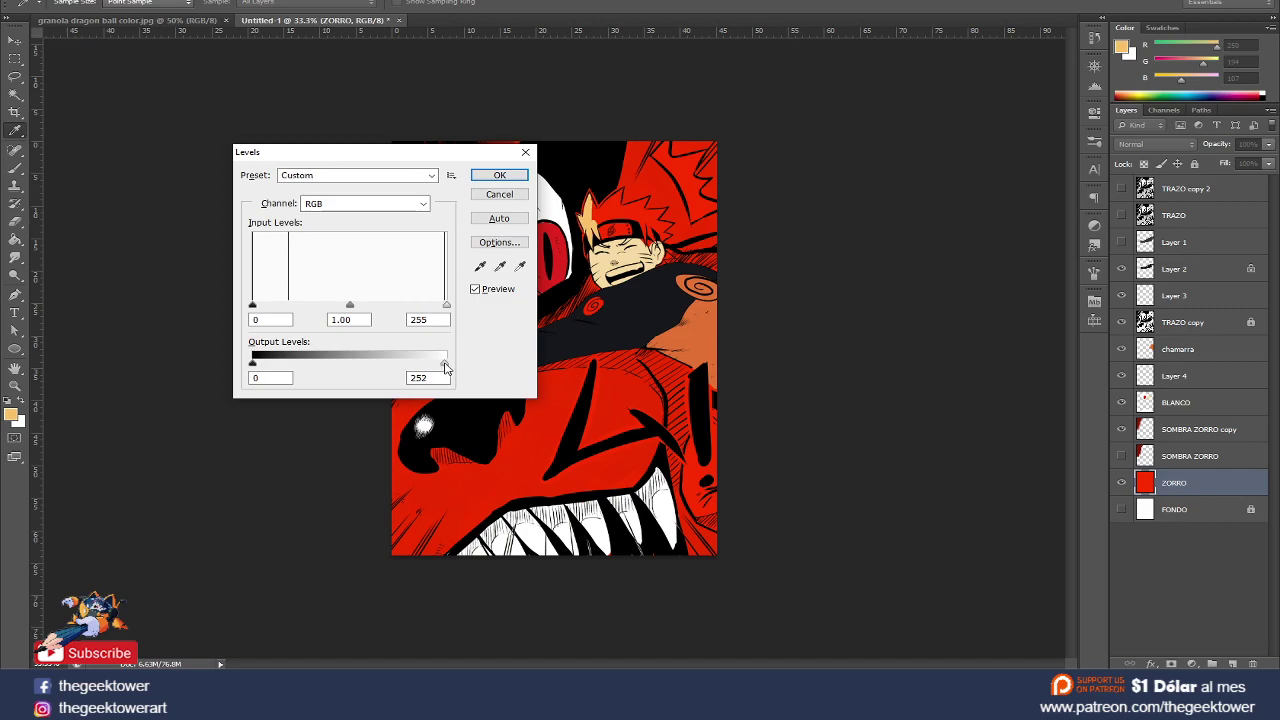
pyautogui.moveTo(446, 363); pyautogui.dragTo(392, 365)
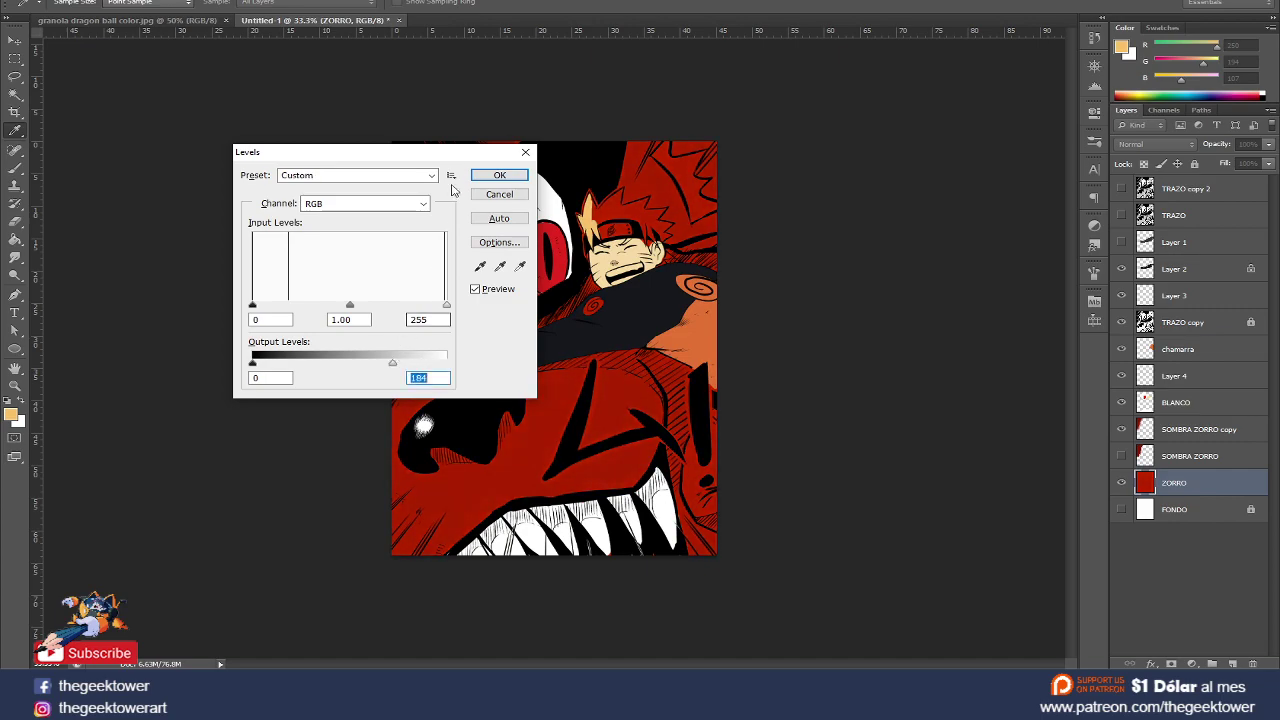
pyautogui.moveTo(465, 160); pyautogui.dragTo(358, 152)
pyautogui.moveTo(285, 356)
pyautogui.mouseDown()
pyautogui.moveTo(98, 357)
pyautogui.moveTo(357, 345)
pyautogui.mouseUp()
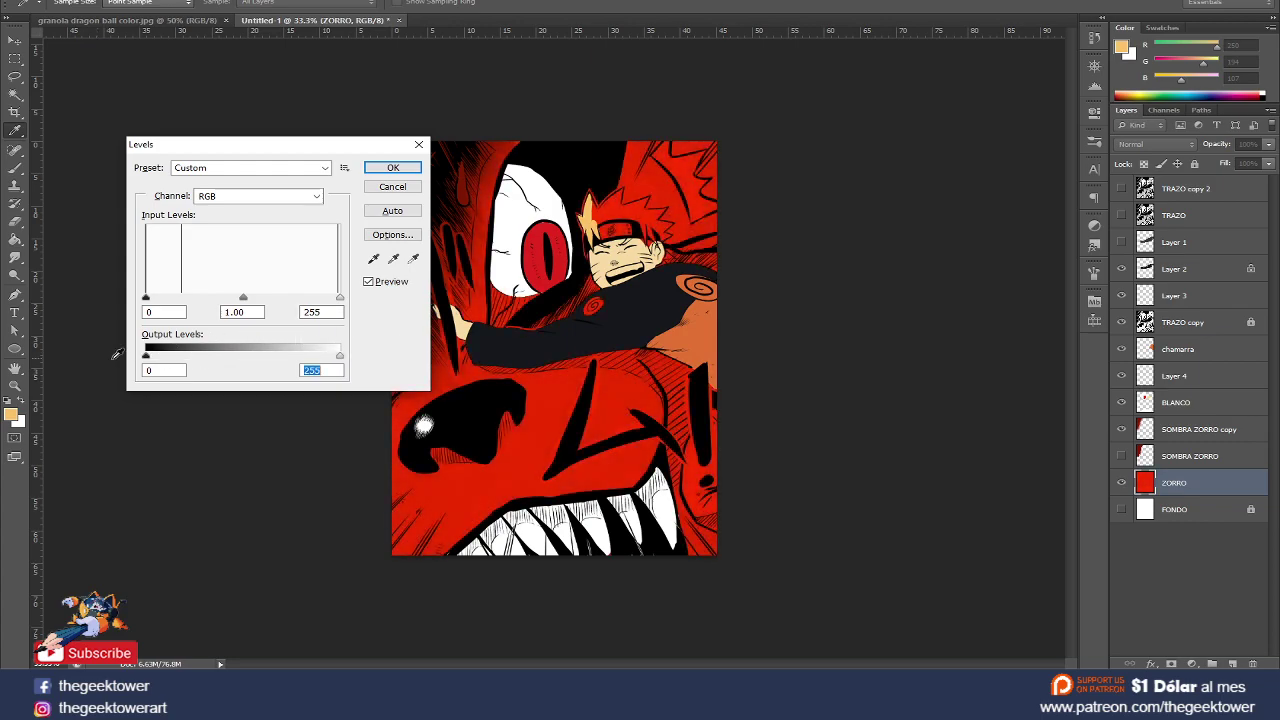
pyautogui.moveTo(145, 360)
pyautogui.mouseDown()
pyautogui.moveTo(430, 348)
pyautogui.moveTo(200, 357)
pyautogui.mouseUp()
pyautogui.moveTo(340, 357); pyautogui.dragTo(289, 358)
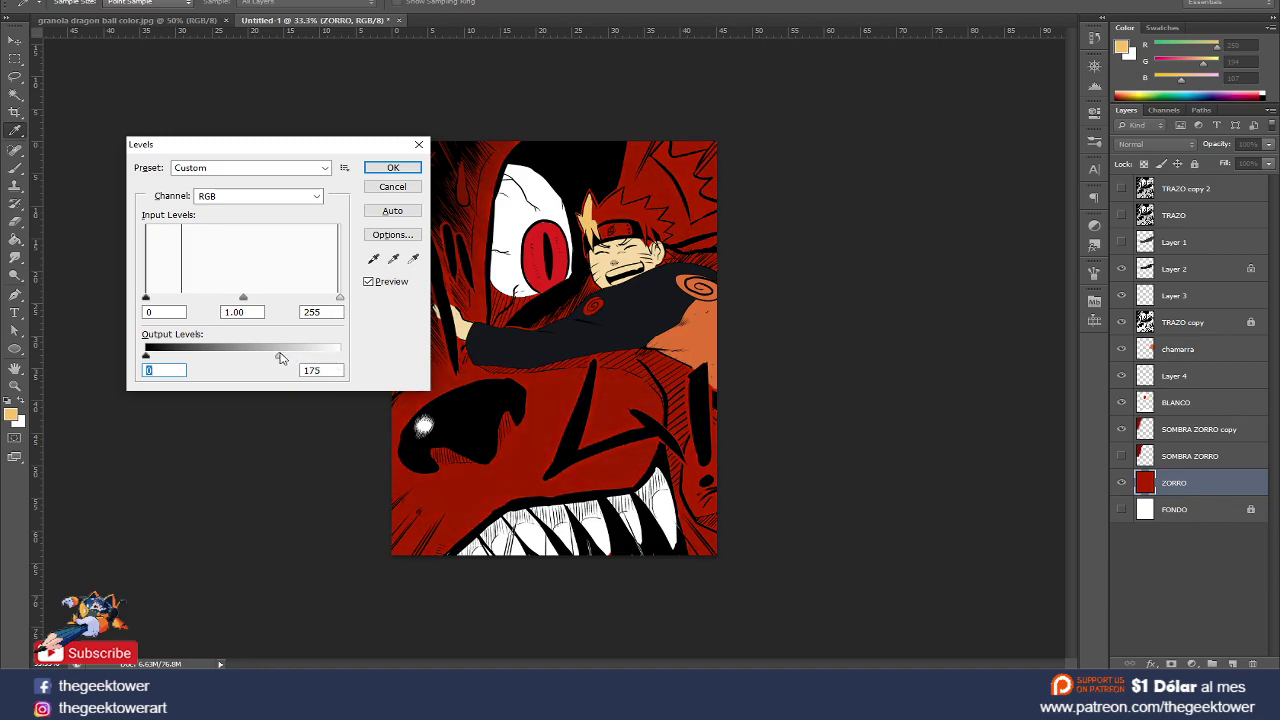
pyautogui.click(412, 166)
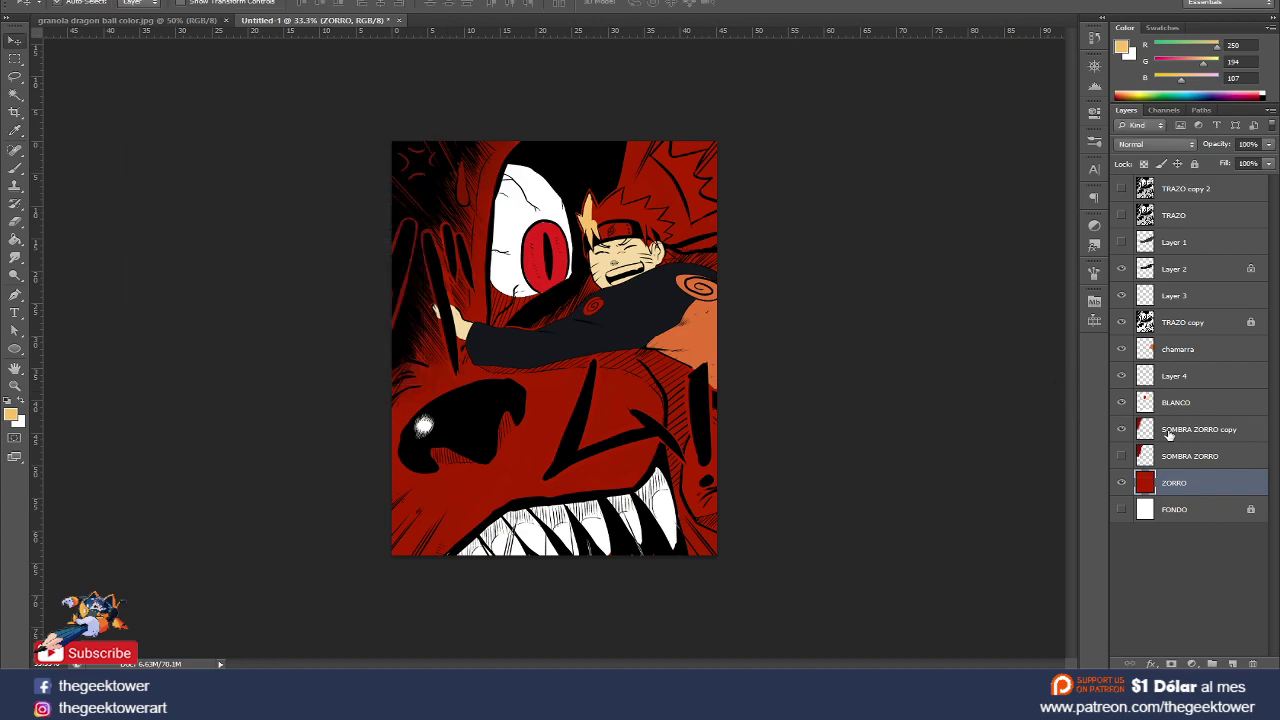
# - Apply Levels to the SOMBRA ZORRO copy layer, lowering output white to darken the shading
pyautogui.click(1168, 433)
pyautogui.hotkey('ctrl', 'l')
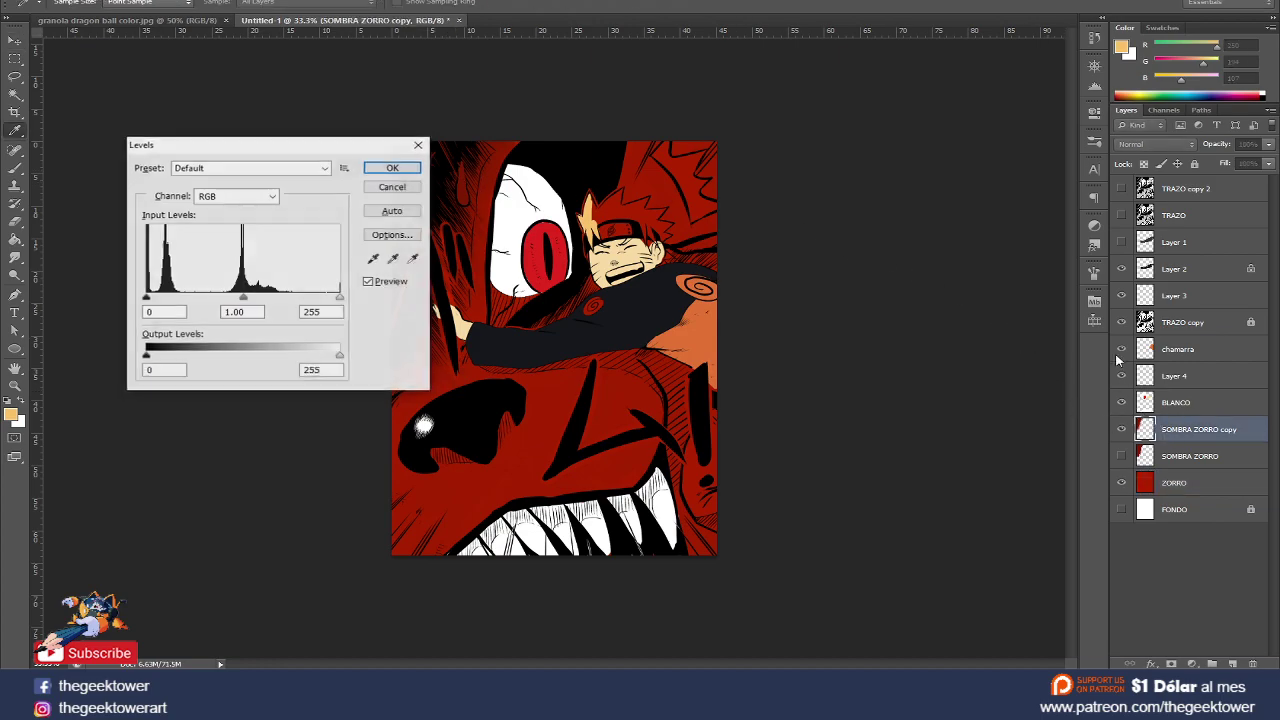
pyautogui.moveTo(339, 360); pyautogui.dragTo(190, 352)
pyautogui.moveTo(322, 155); pyautogui.dragTo(206, 225)
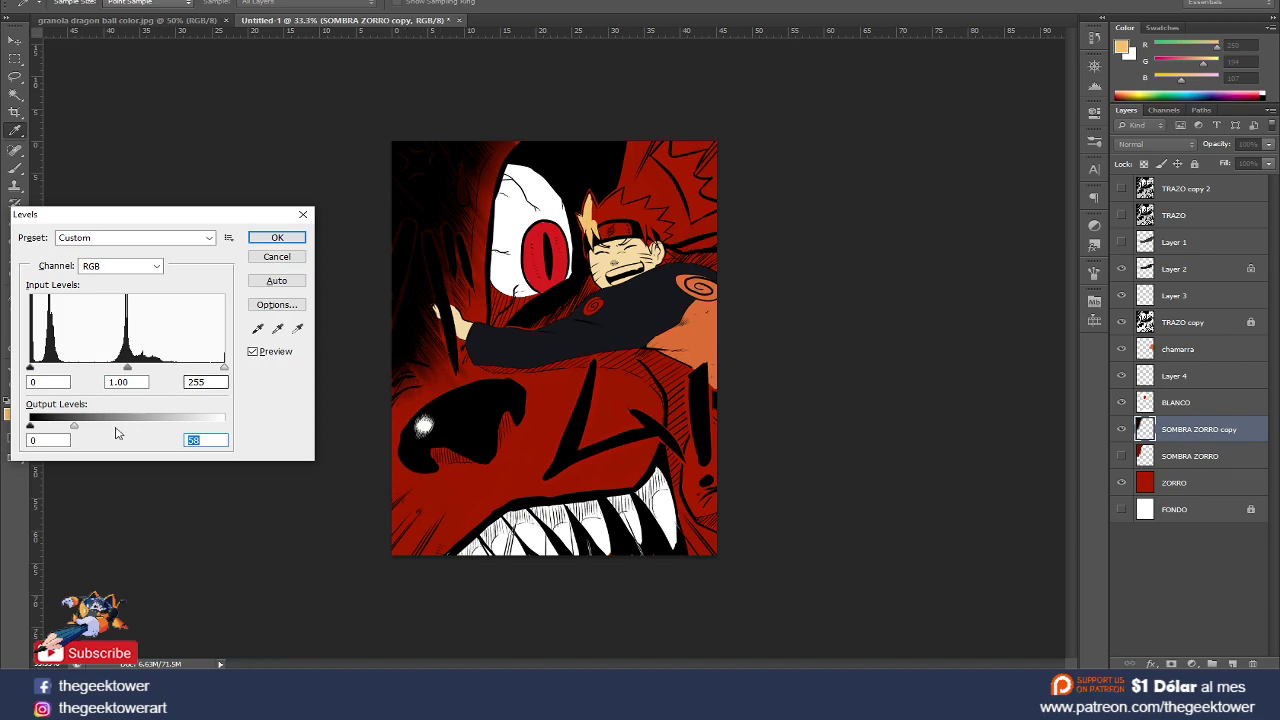
pyautogui.moveTo(74, 425); pyautogui.dragTo(92, 428)
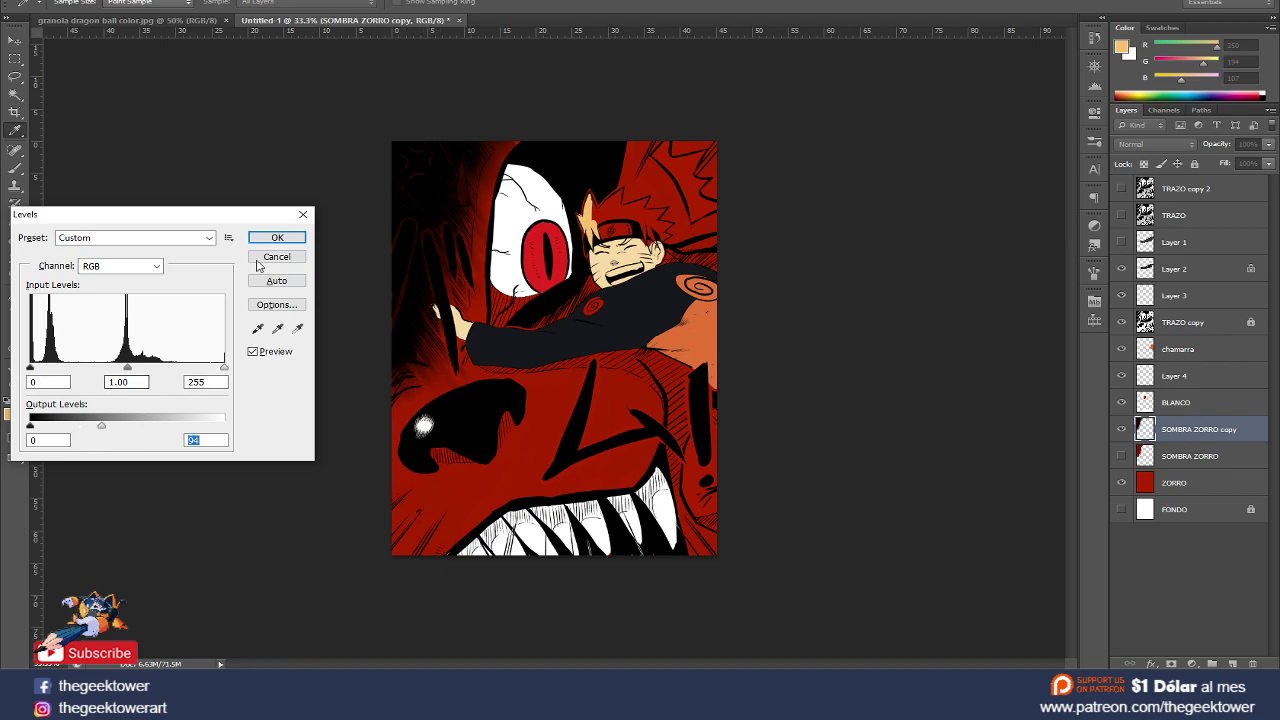
pyautogui.click(268, 237)
# - Toggle SOMBRA ZORRO copy visibility to compare the result, then select the chamarra jacket layer
pyautogui.click(1121, 429)
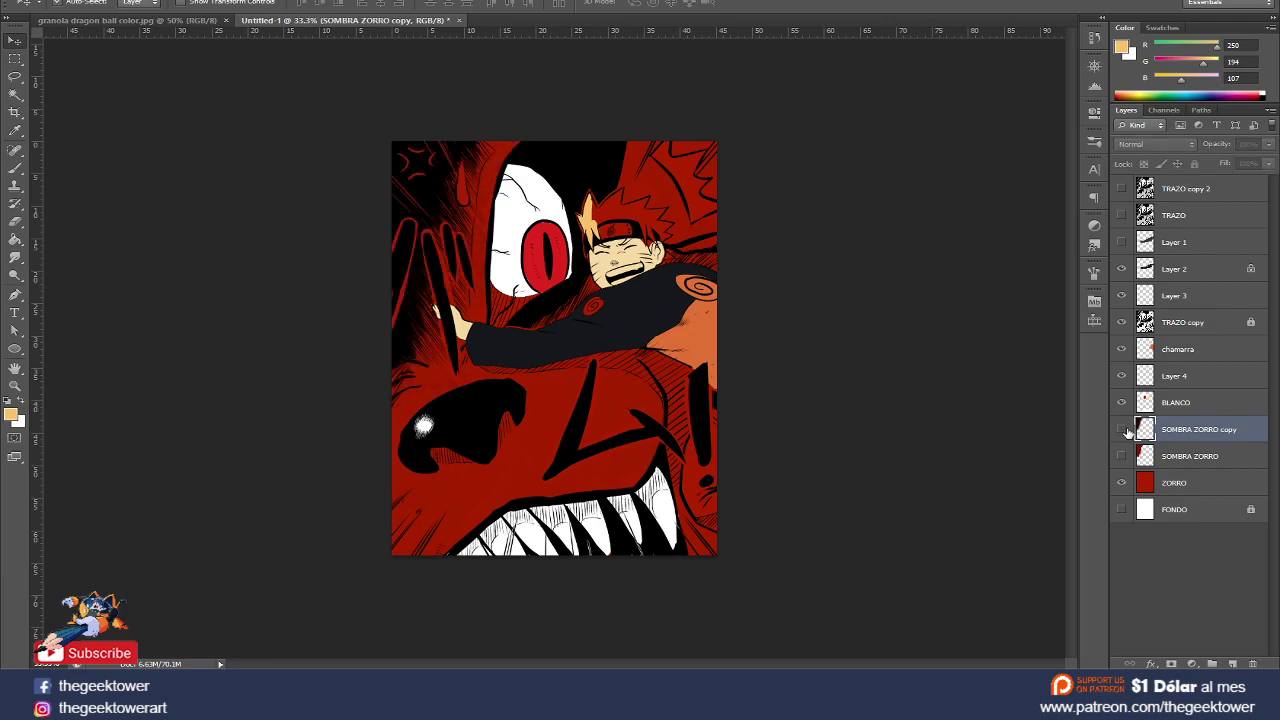
pyautogui.click(1121, 429)
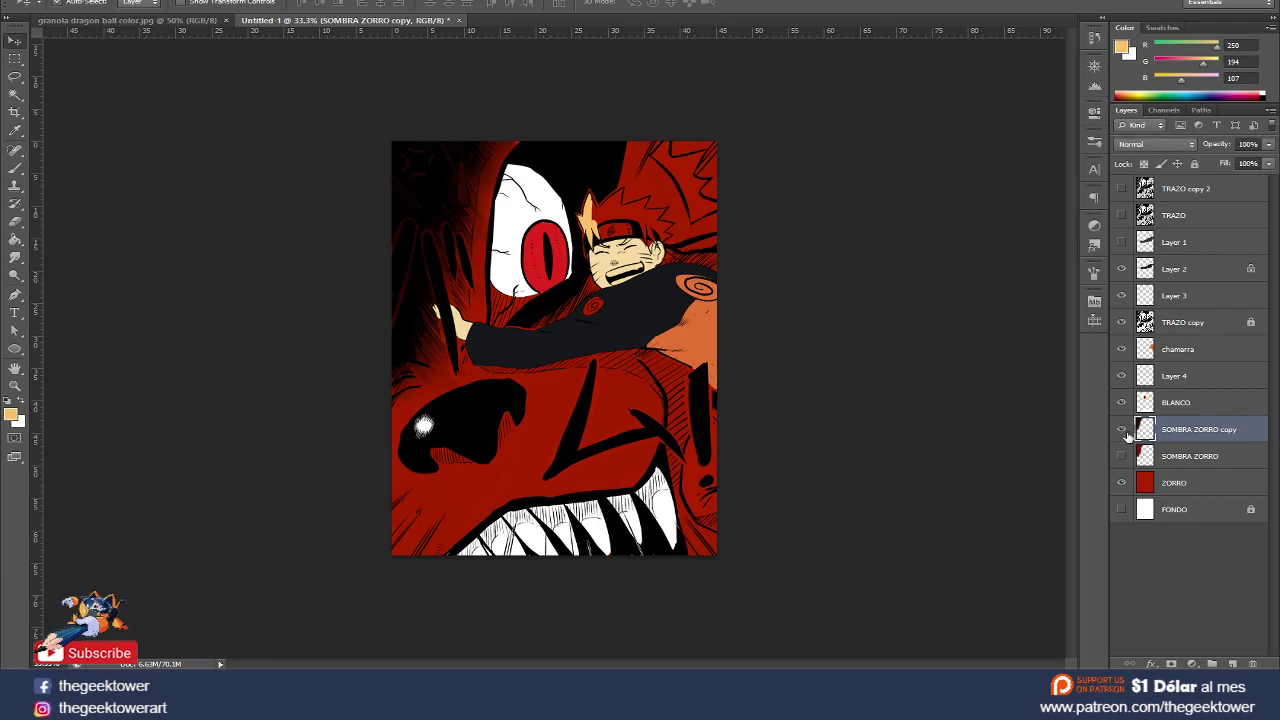
pyautogui.click(1122, 430)
pyautogui.click(1122, 430)
pyautogui.keyDown('ctrl'); pyautogui.click(601, 252); pyautogui.keyUp('ctrl')
pyautogui.keyDown('ctrl'); pyautogui.click(706, 345); pyautogui.keyUp('ctrl')
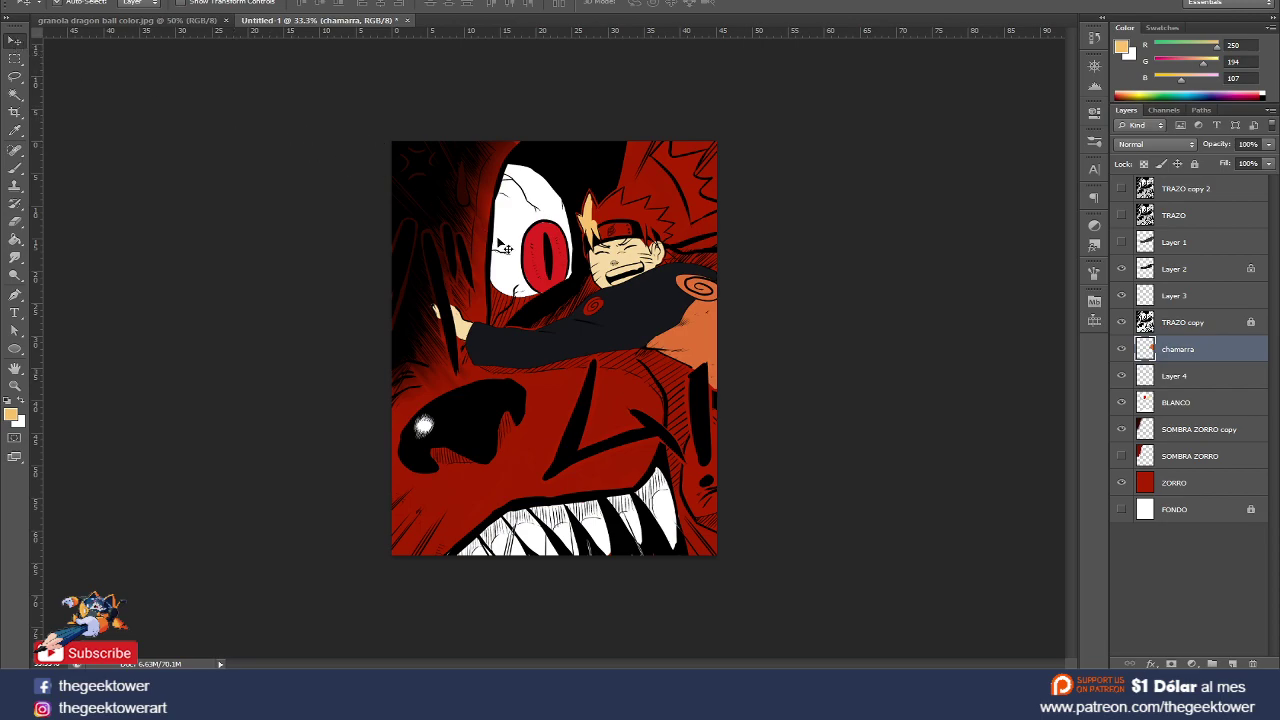
# - Confirm the Move tool's auto-select picks individual layers rather than groups
pyautogui.click(553, 288)
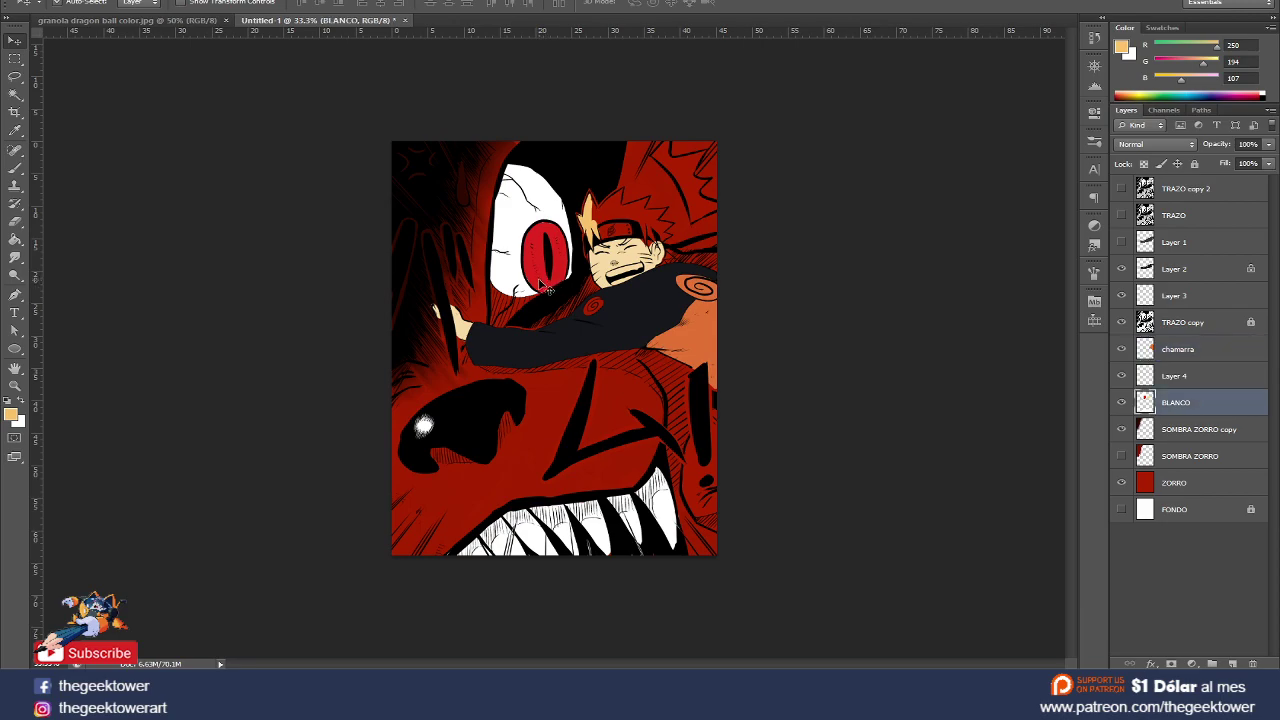
pyautogui.press('m')
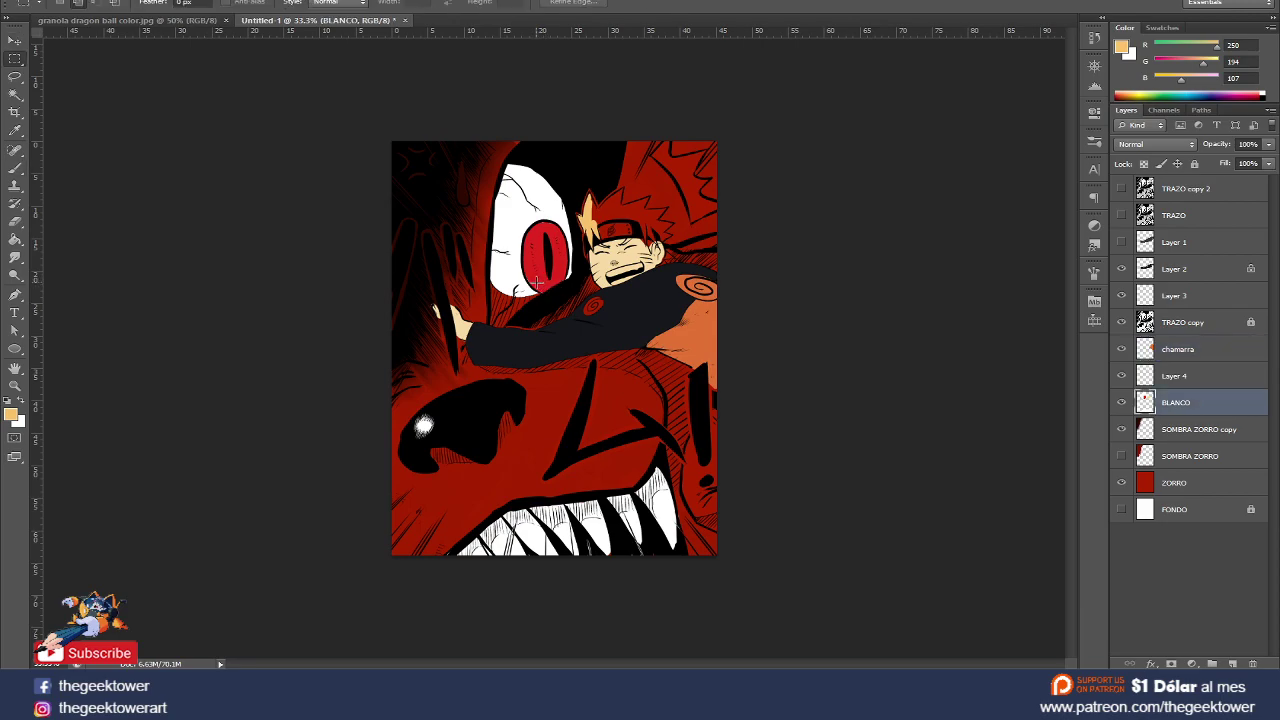
pyautogui.press('v')
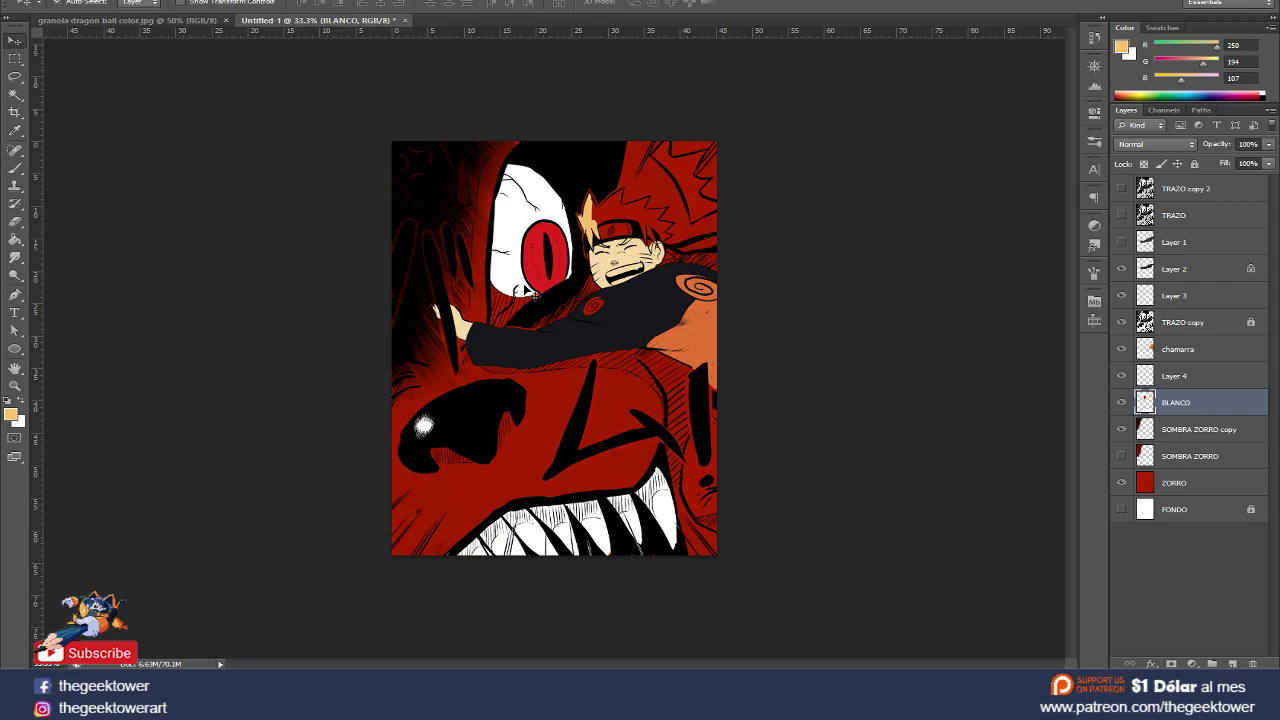
pyautogui.click(556, 391)
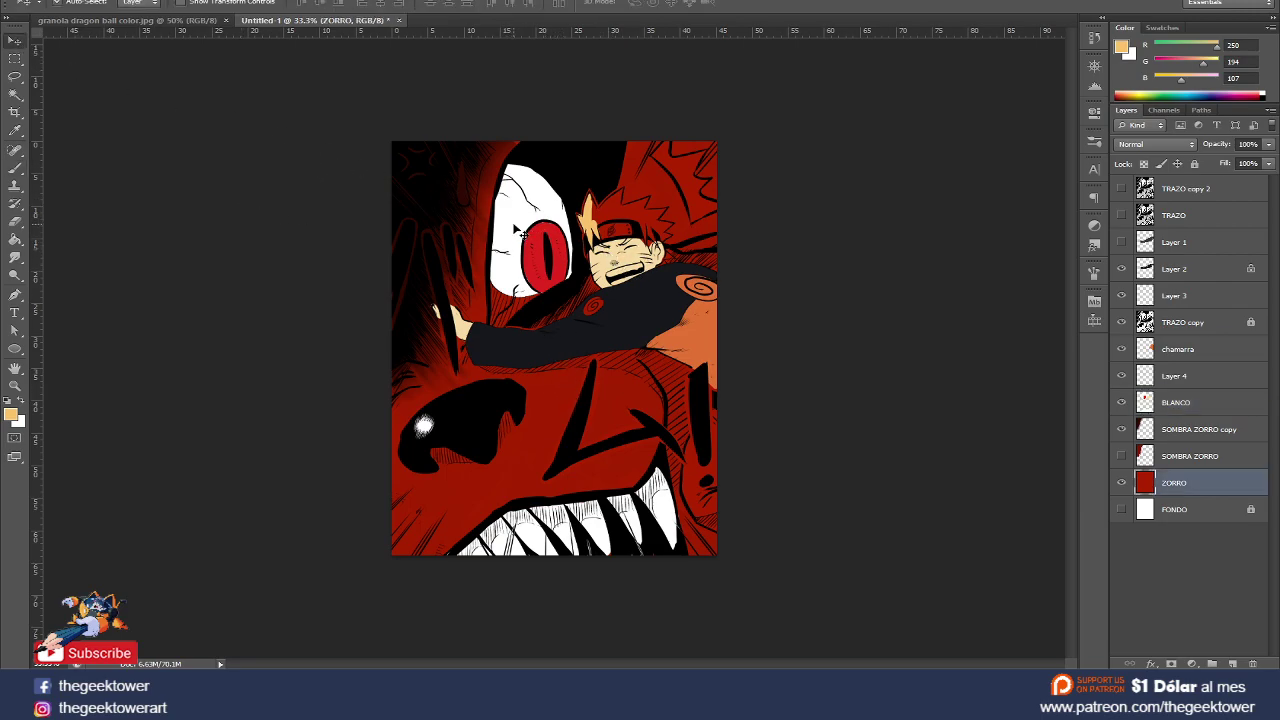
pyautogui.press('b')
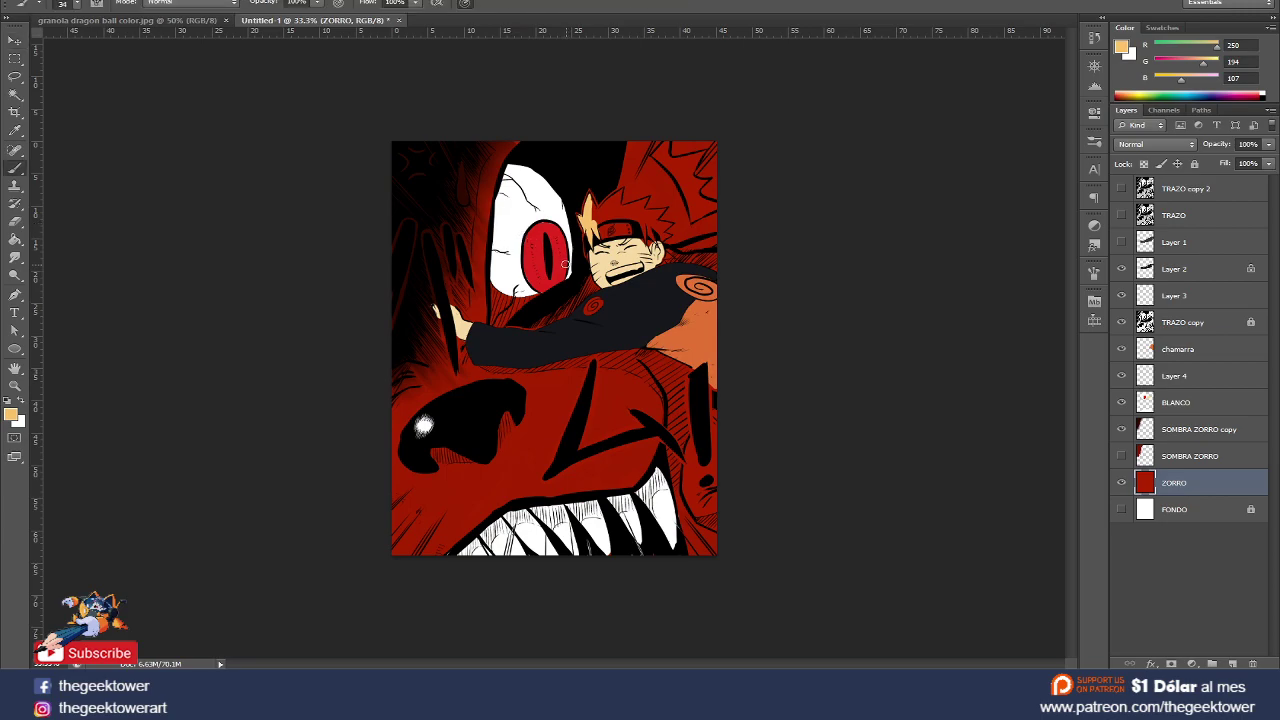
pyautogui.press('v')
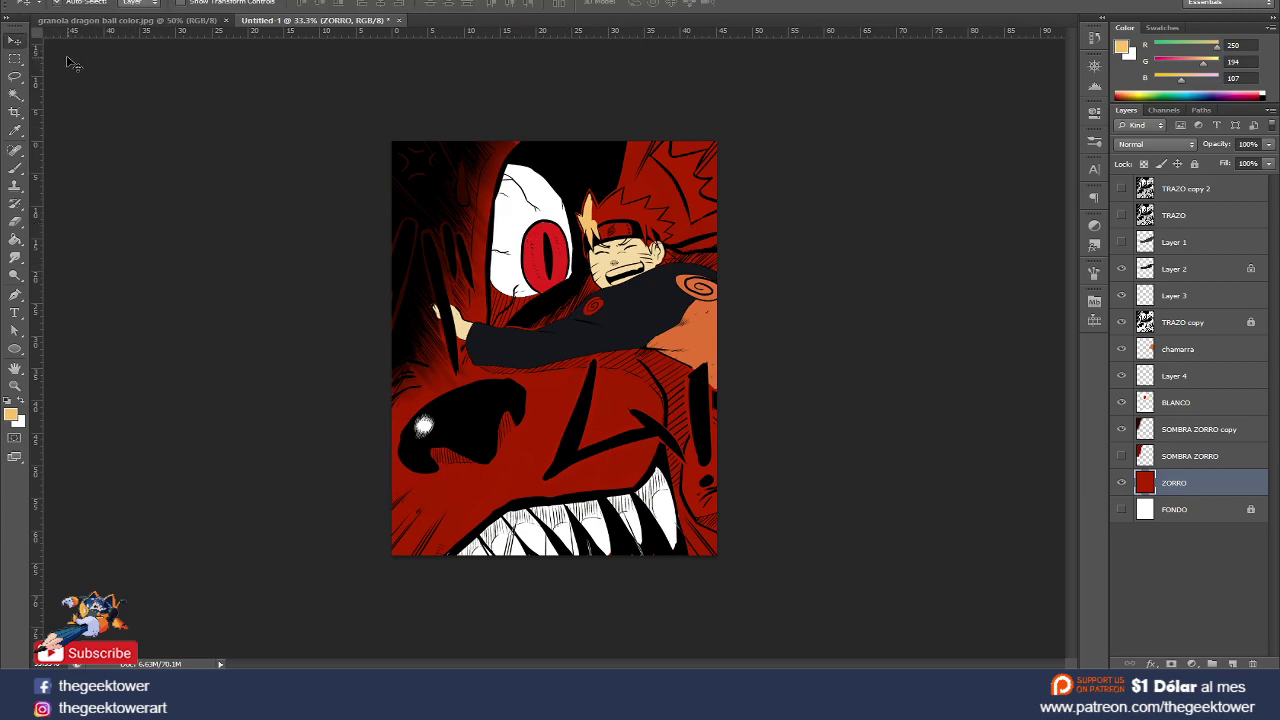
pyautogui.moveTo(620, 262); pyautogui.dragTo(618, 262)
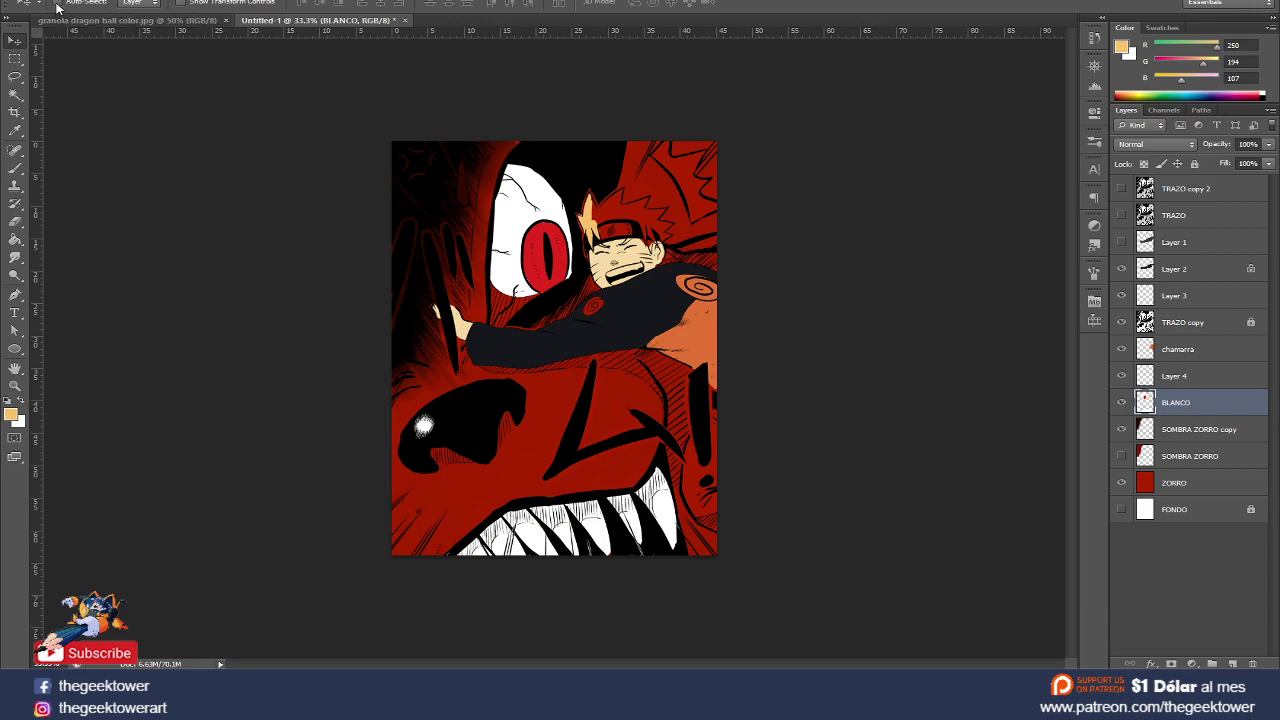
pyautogui.click(148, 6)
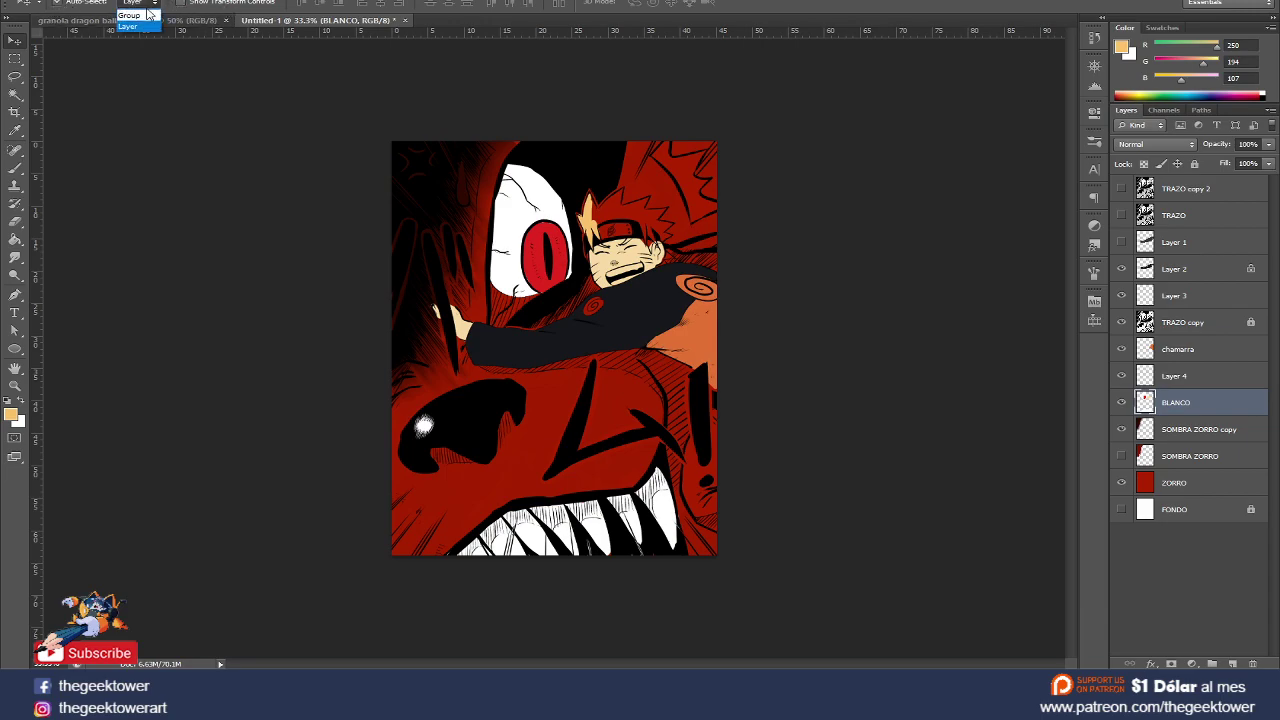
pyautogui.click(143, 27)
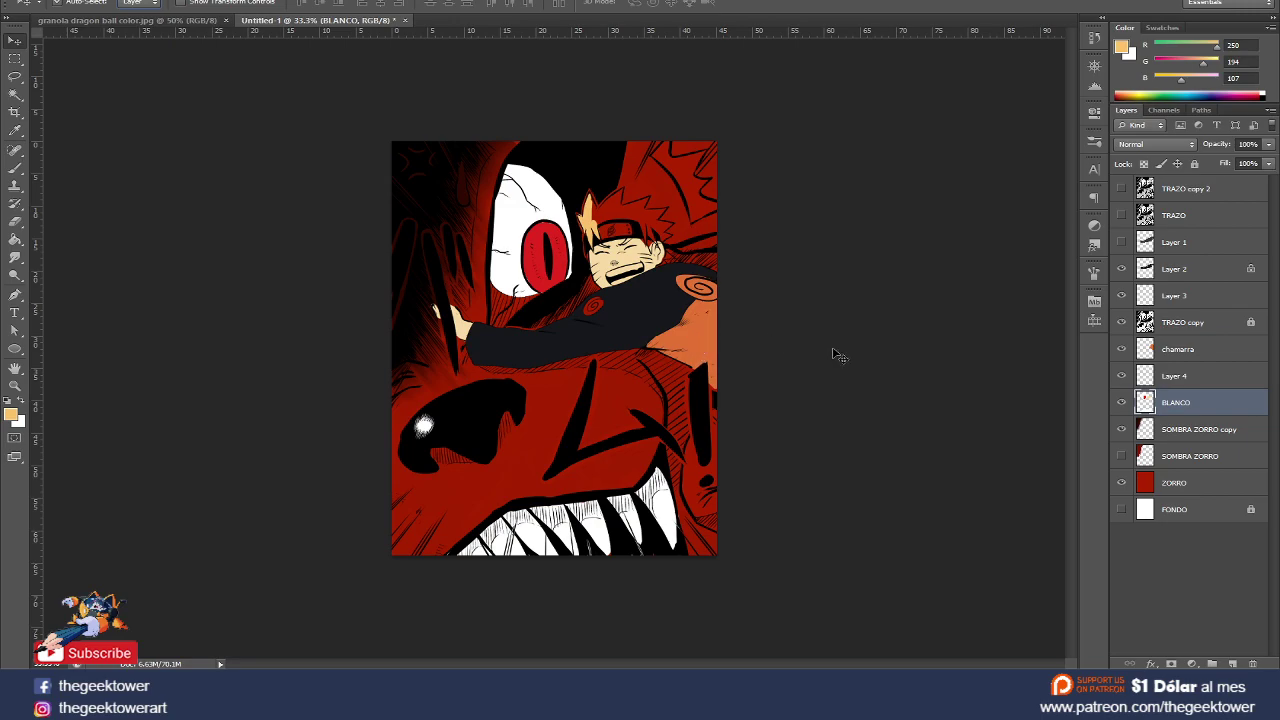
# - Cycle through the jacket, fox and shadow layers until Layer 4 is active
pyautogui.click(632, 325)
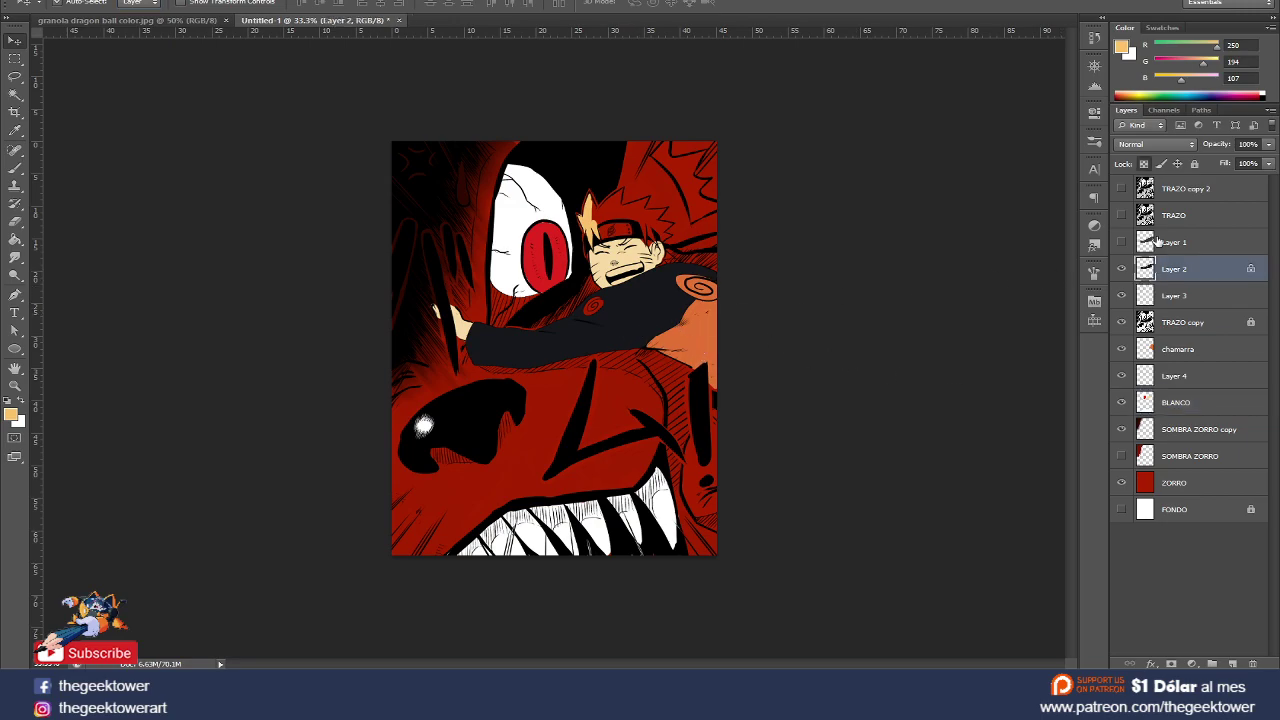
pyautogui.click(698, 343)
pyautogui.click(610, 402)
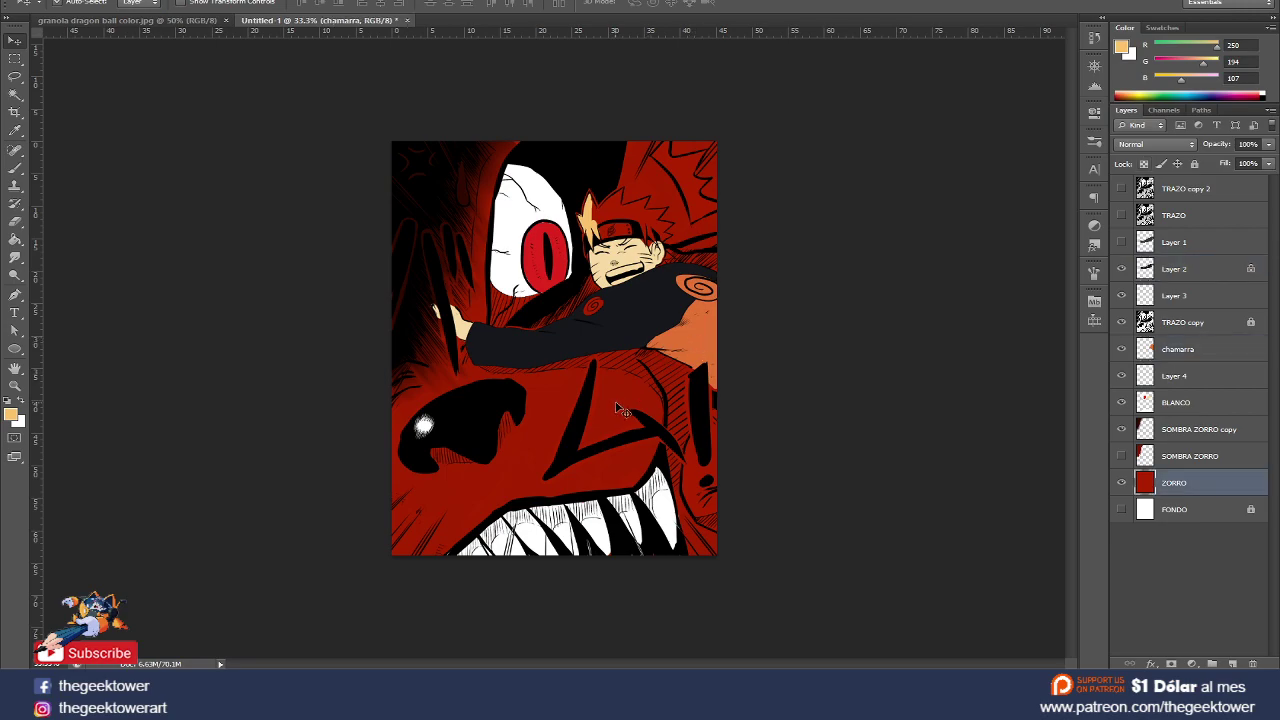
pyautogui.click(628, 316)
pyautogui.click(540, 262)
pyautogui.click(562, 227)
pyautogui.click(474, 350)
pyautogui.click(466, 372)
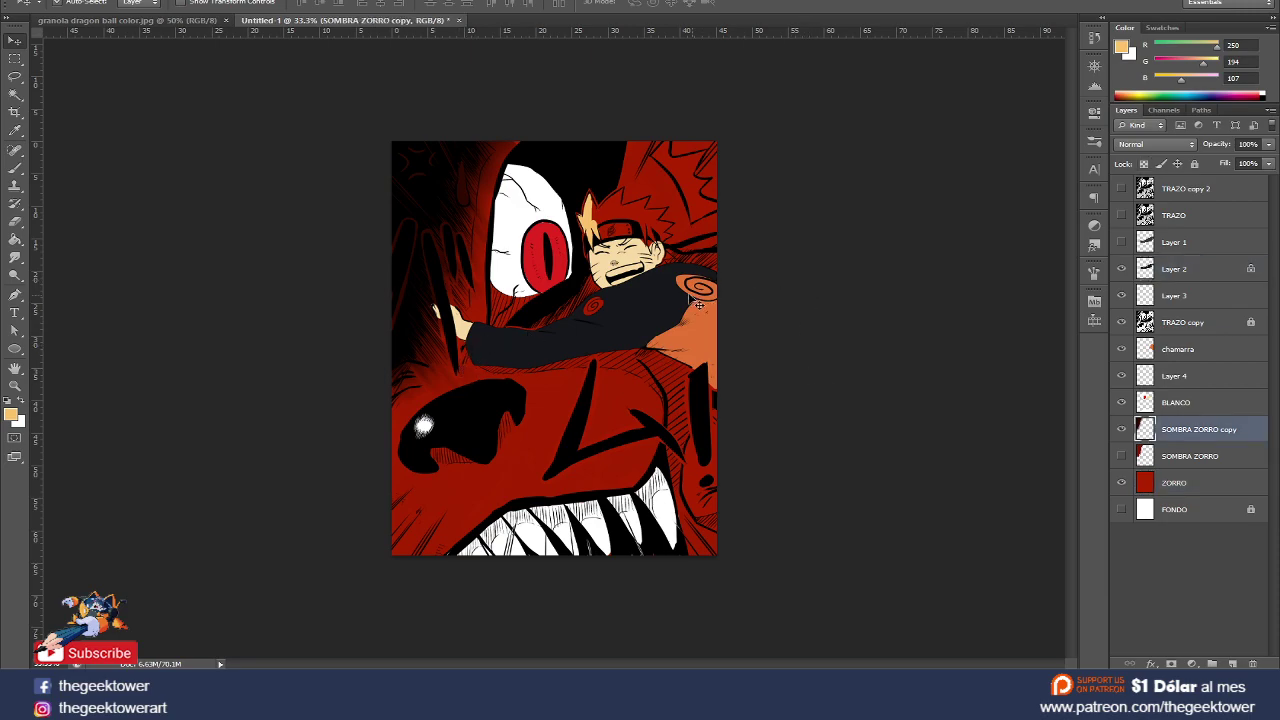
pyautogui.click(694, 343)
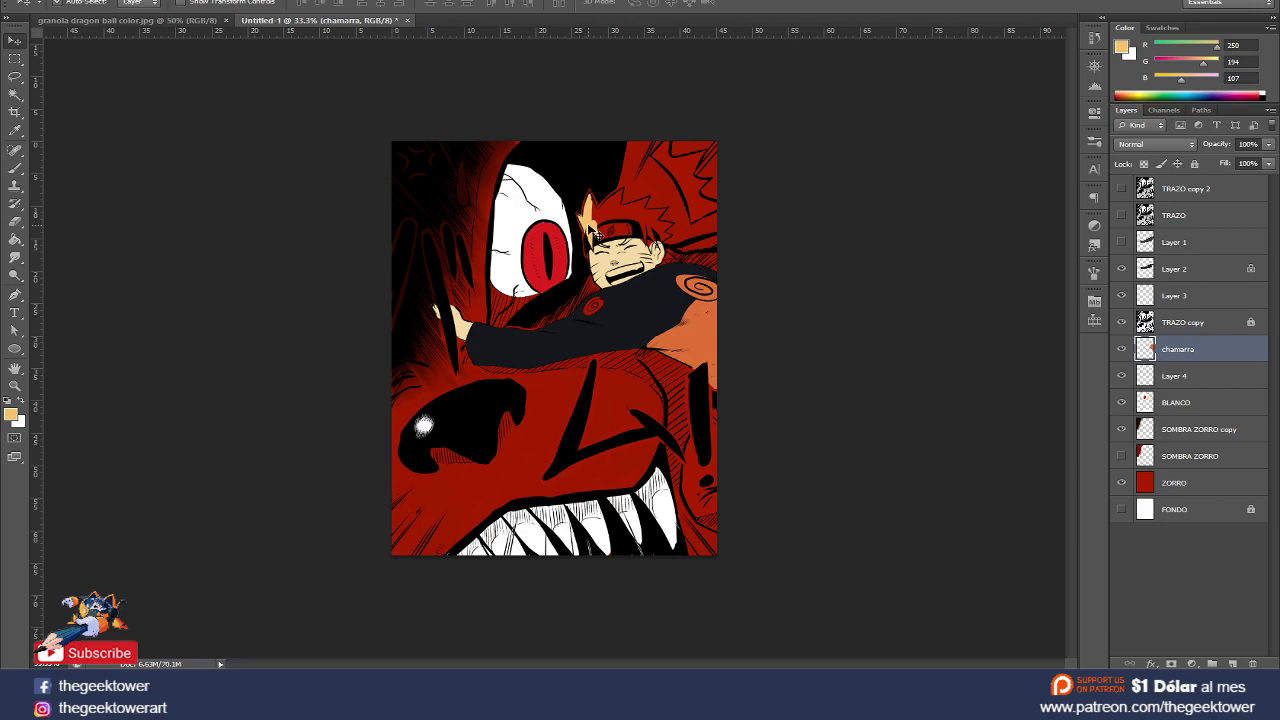
pyautogui.click(595, 232)
# - Paint the upper hair spikes light orange on Layer 4
pyautogui.press('i')
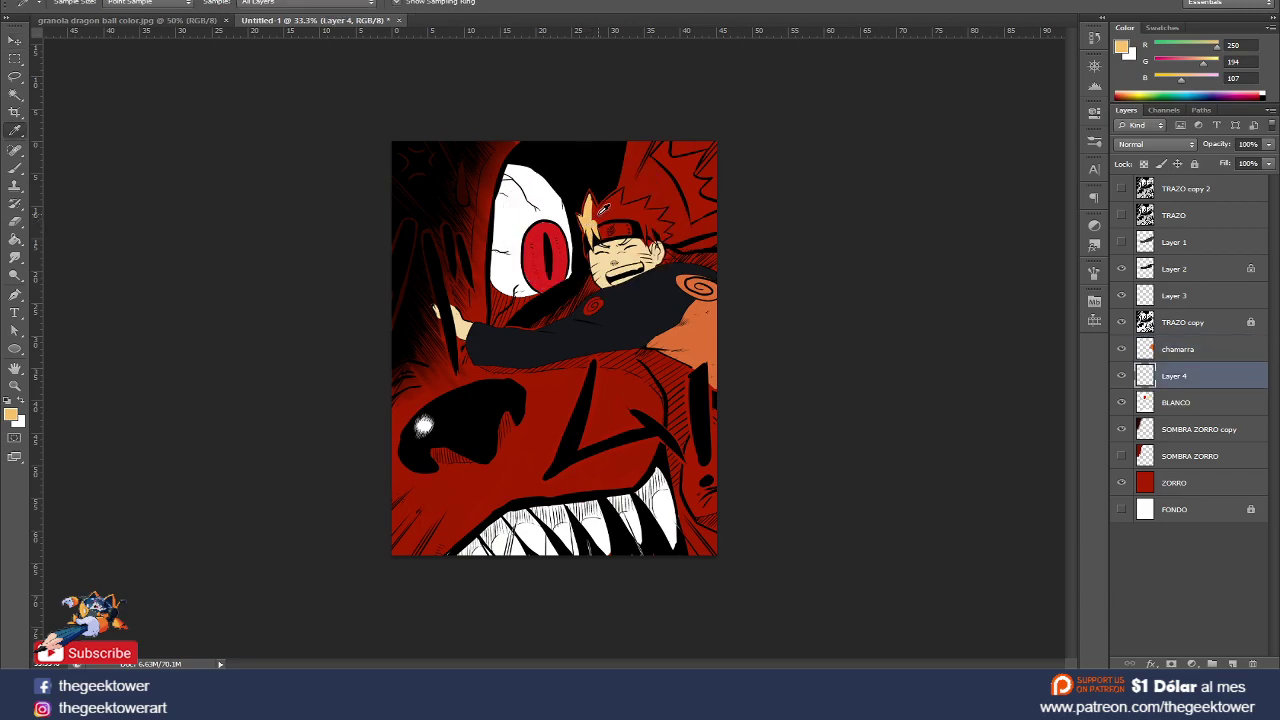
pyautogui.press('b')
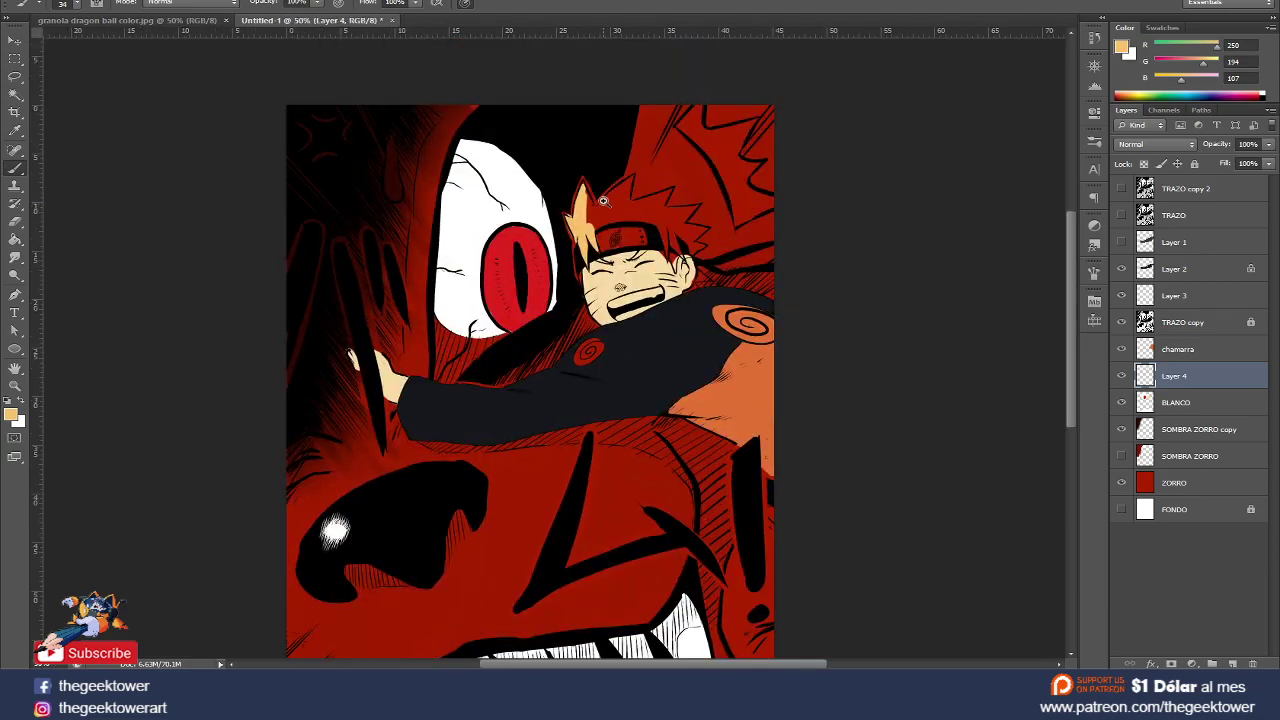
pyautogui.scroll(3, 603, 214)
pyautogui.moveTo(565, 212)
pyautogui.mouseDown()
pyautogui.moveTo(578, 262)
pyautogui.moveTo(561, 175)
pyautogui.moveTo(600, 250)
pyautogui.moveTo(640, 178)
pyautogui.mouseUp()
pyautogui.moveTo(586, 218)
pyautogui.mouseDown()
pyautogui.moveTo(655, 170)
pyautogui.moveTo(635, 235)
pyautogui.moveTo(594, 248)
pyautogui.mouseUp()
# - Enlarge the brush to 76 px and fill the upper-left hair spikes light orange
pyautogui.rightClick(636, 218)
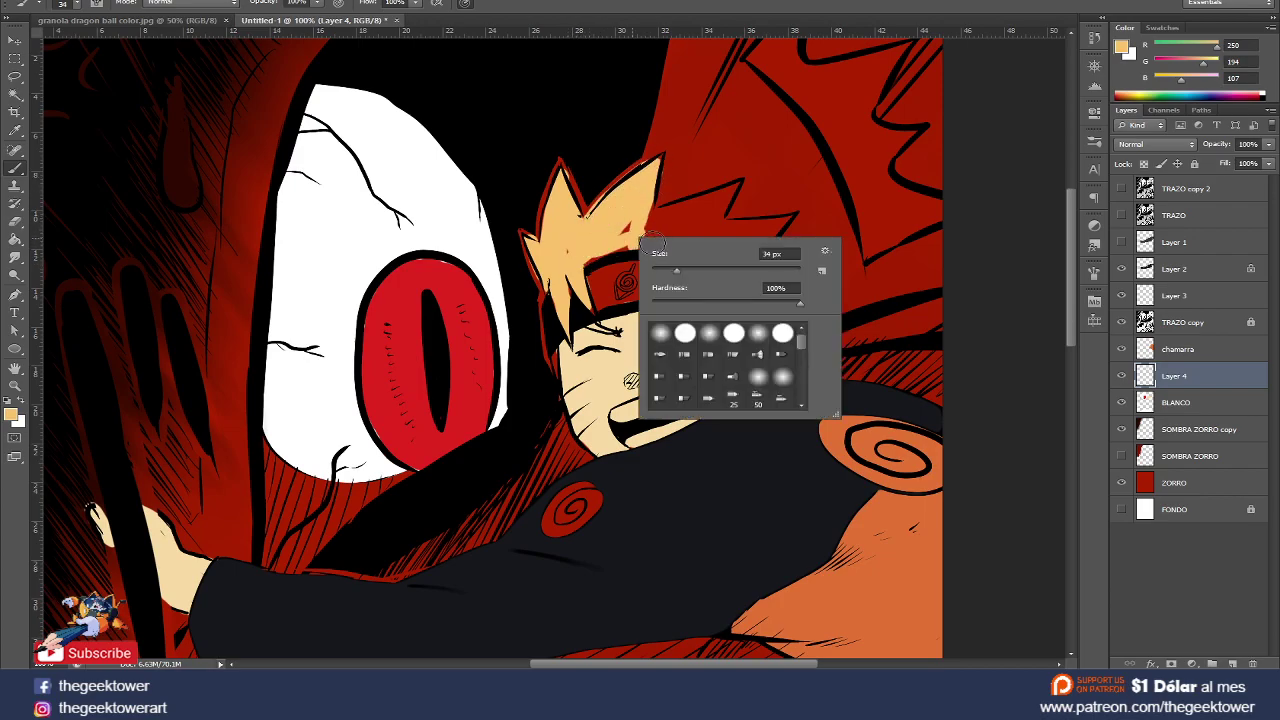
pyautogui.moveTo(700, 258)
pyautogui.mouseDown()
pyautogui.moveTo(770, 256)
pyautogui.moveTo(649, 240)
pyautogui.moveTo(775, 320)
pyautogui.moveTo(797, 260)
pyautogui.moveTo(760, 240)
pyautogui.moveTo(790, 212)
pyautogui.moveTo(690, 205)
pyautogui.moveTo(728, 195)
pyautogui.moveTo(565, 260)
pyautogui.moveTo(580, 300)
pyautogui.moveTo(567, 318)
pyautogui.mouseUp()
pyautogui.press('Return')
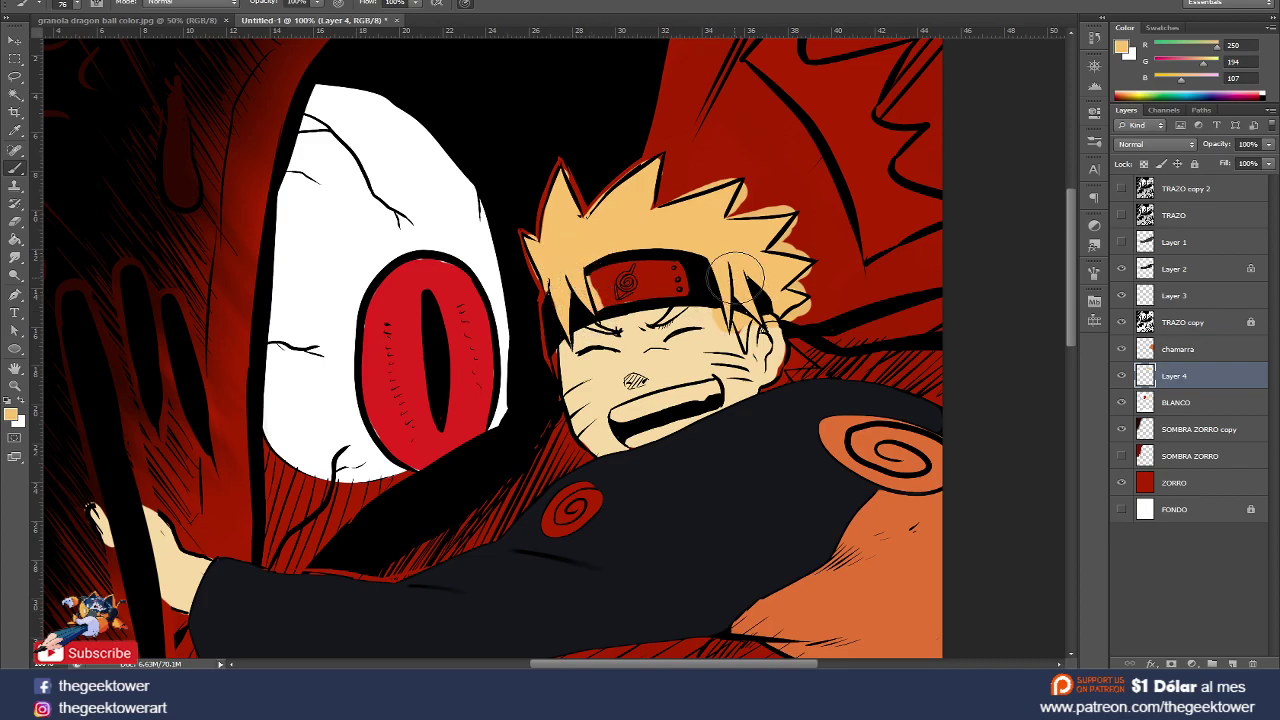
pyautogui.moveTo(706, 245)
pyautogui.mouseDown()
pyautogui.moveTo(558, 200)
pyautogui.moveTo(615, 215)
pyautogui.mouseUp()
pyautogui.press('v')
pyautogui.click(680, 364)
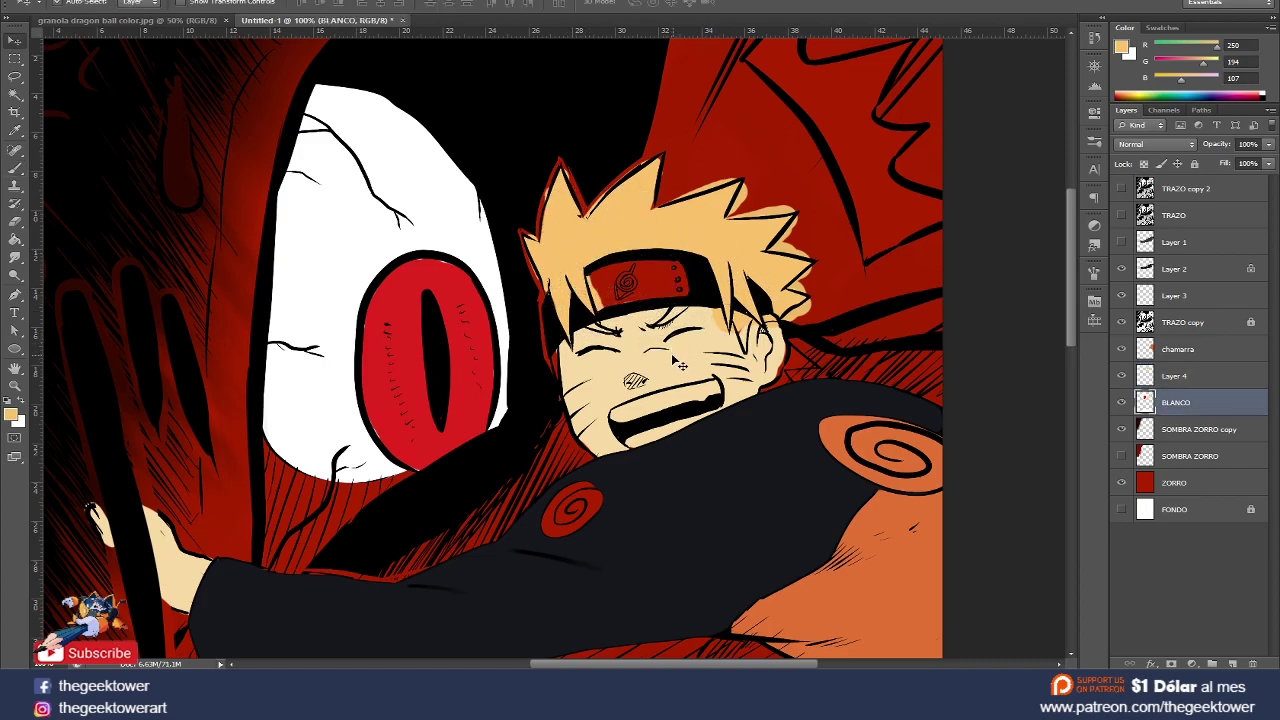
# - On the BLANCO layer, paint Naruto's teeth white
pyautogui.click(727, 240)
pyautogui.click(416, 320)
pyautogui.press('b')
pyautogui.keyDown('alt'); pyautogui.click(418, 322); pyautogui.keyUp('alt')
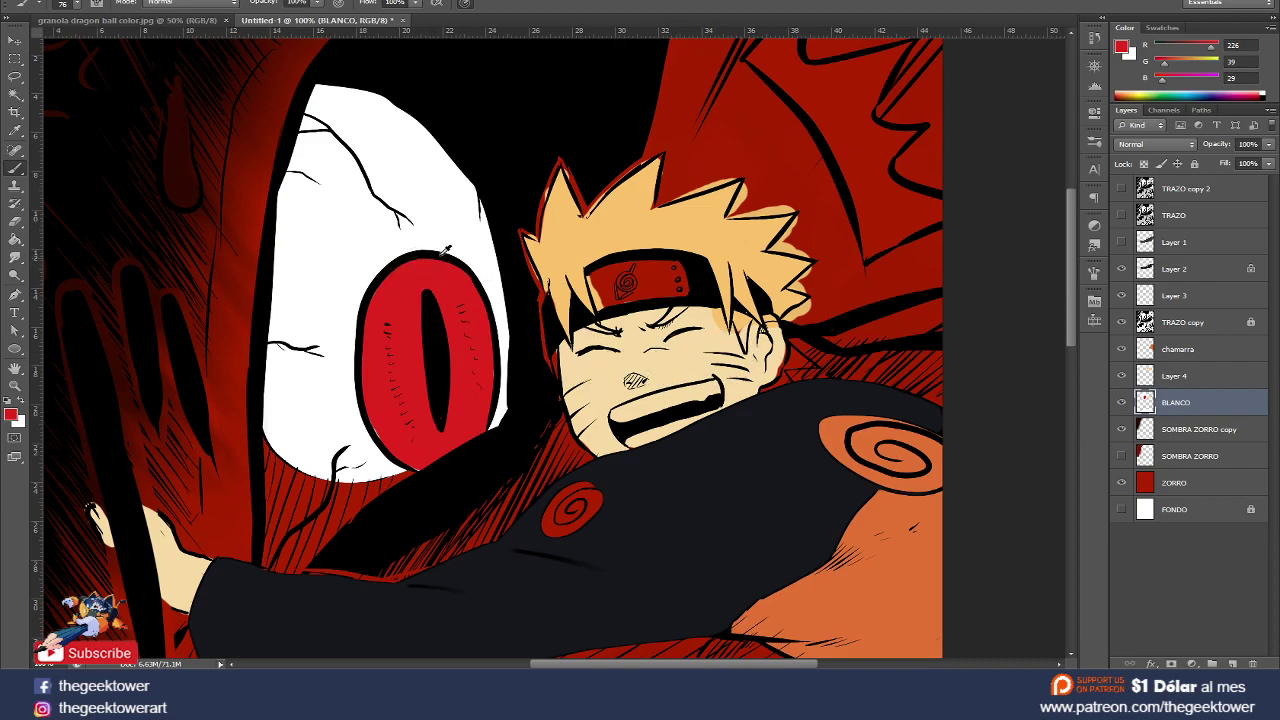
pyautogui.keyDown('alt'); pyautogui.click(447, 249); pyautogui.keyUp('alt')
pyautogui.moveTo(625, 400)
pyautogui.mouseDown()
pyautogui.moveTo(652, 432)
pyautogui.moveTo(700, 405)
pyautogui.moveTo(733, 441)
pyautogui.mouseUp()
# - Try white paint on the headband, undo it, and zoom out
pyautogui.rightClick(688, 406)
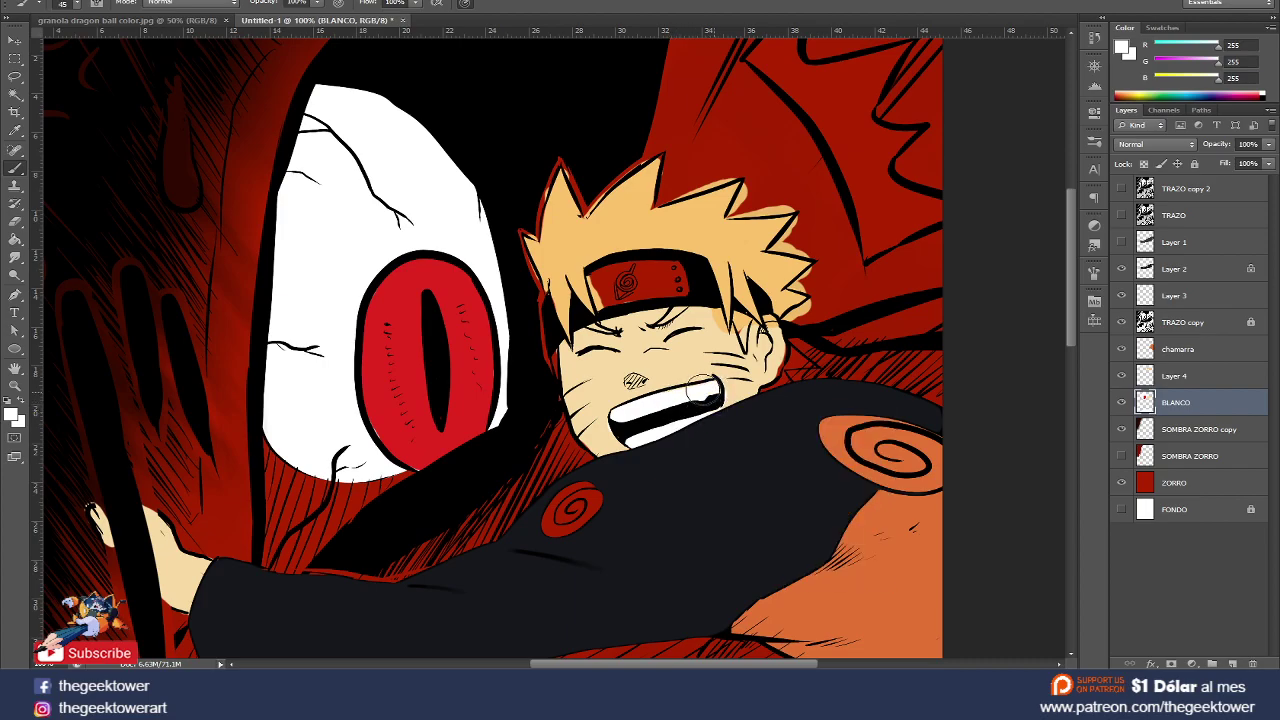
pyautogui.hotkey('alt', ']')
pyautogui.moveTo(626, 285); pyautogui.dragTo(603, 292)
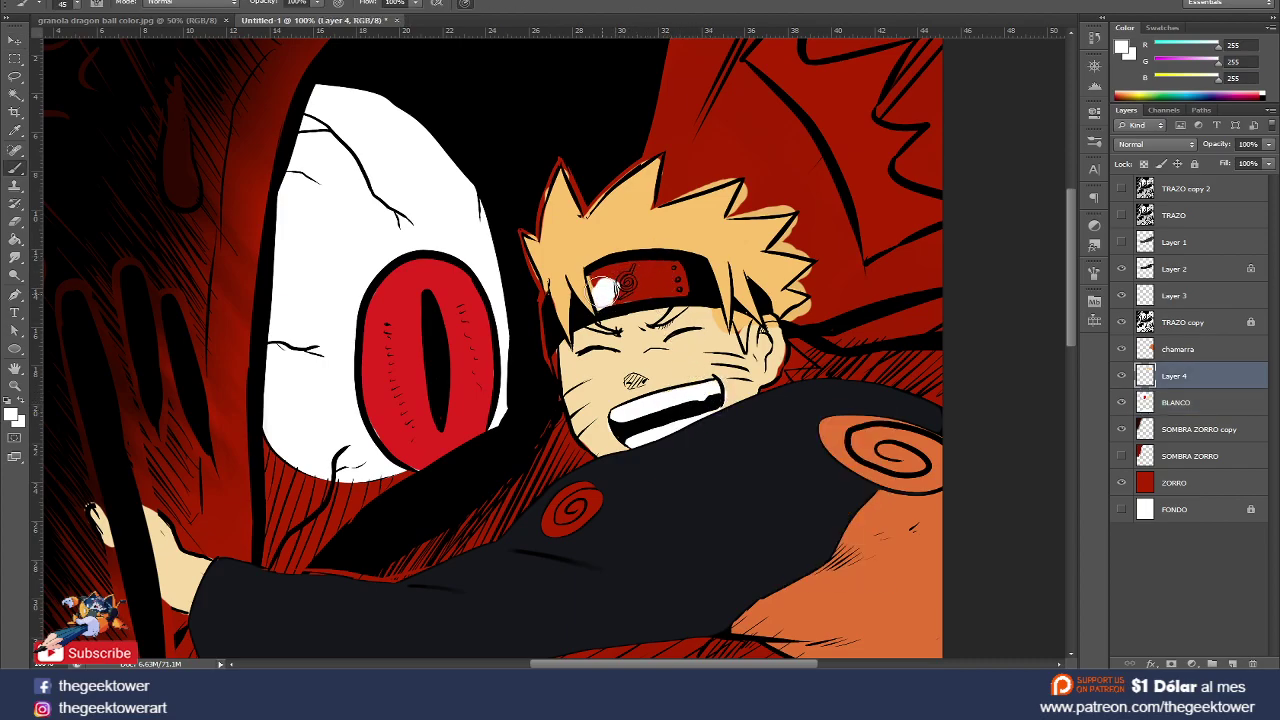
pyautogui.hotkey('ctrl', 'z')
pyautogui.hotkey('ctrl', '-')
pyautogui.hotkey('ctrl', '-')
pyautogui.press('v')
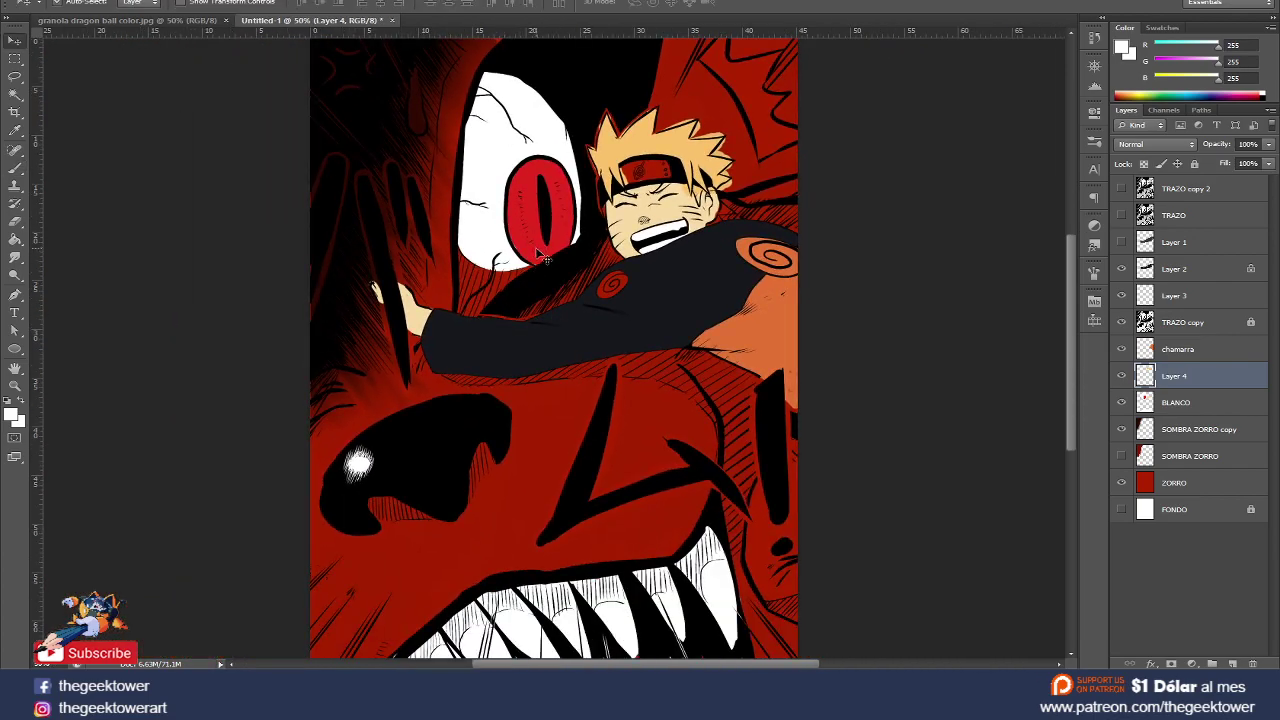
# - Choose a grey foreground colour and paint the headband plate grey on BLANCO
pyautogui.hotkey('alt', '[')
pyautogui.press('i')
pyautogui.click(12, 414)
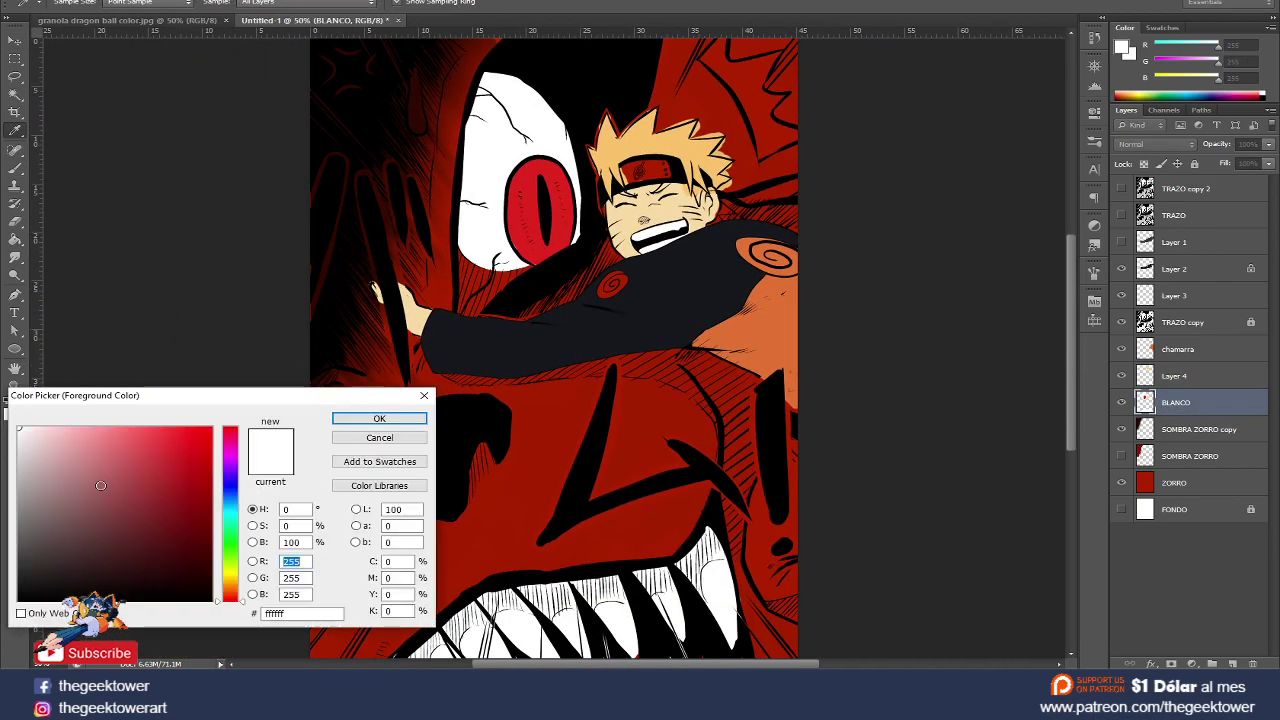
pyautogui.click(348, 420)
pyautogui.press('b')
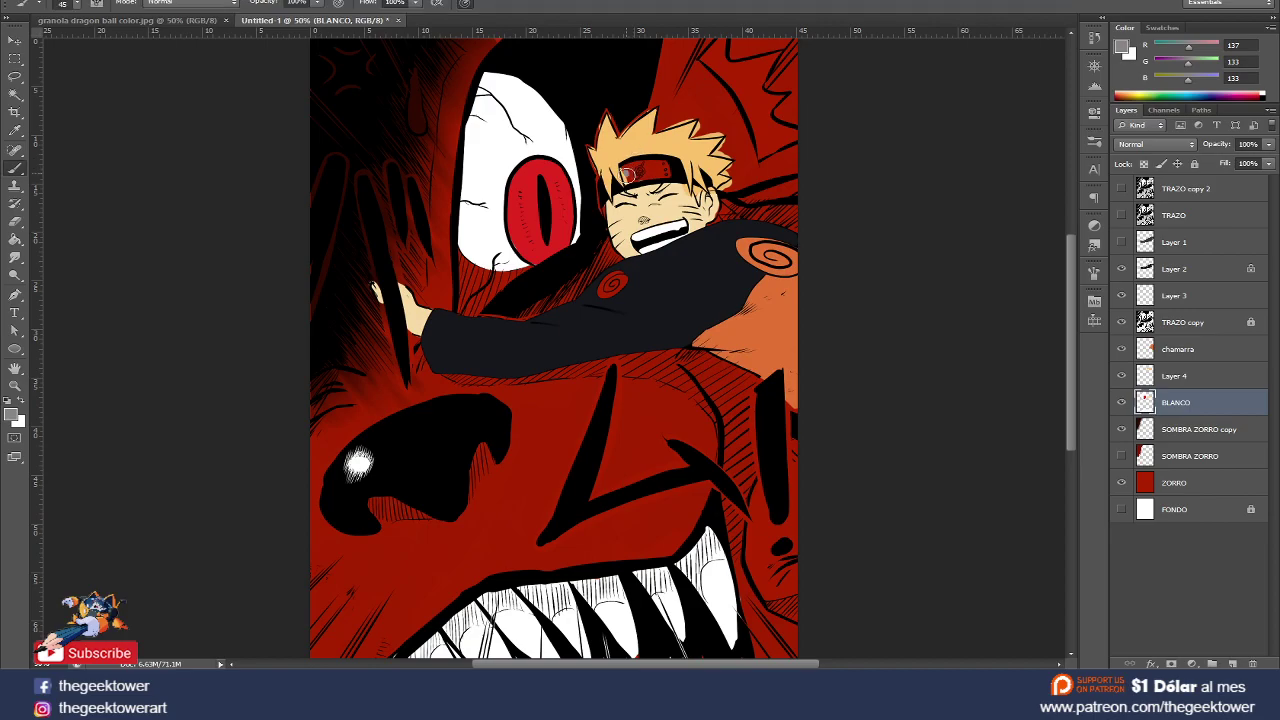
pyautogui.scroll(2, 640, 175)
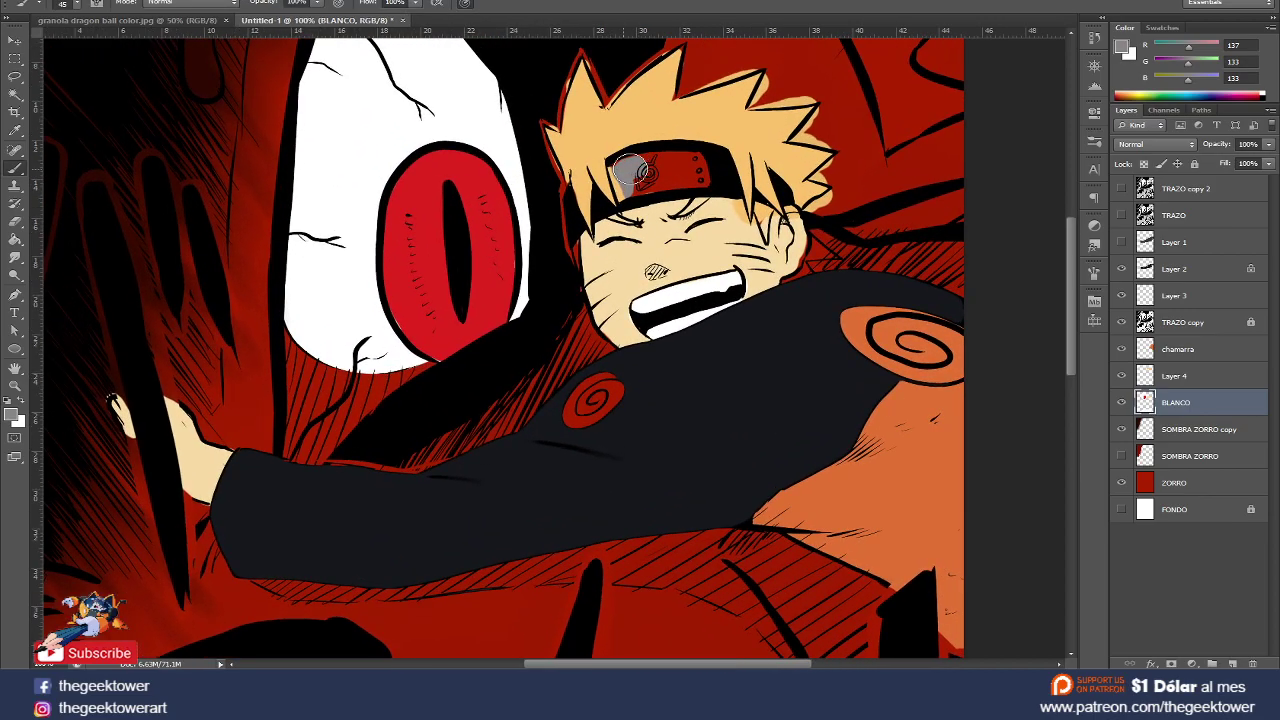
pyautogui.moveTo(615, 172)
pyautogui.mouseDown()
pyautogui.moveTo(698, 160)
pyautogui.moveTo(619, 170)
pyautogui.mouseUp()
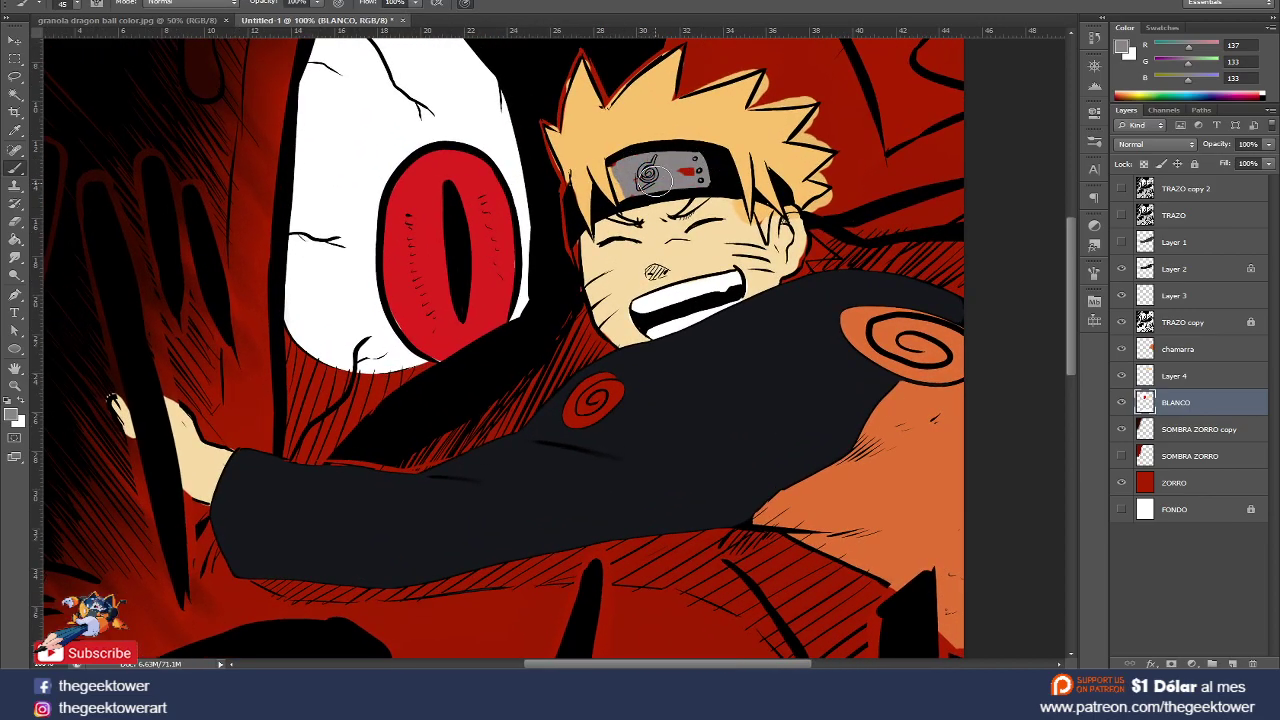
pyautogui.press('e')
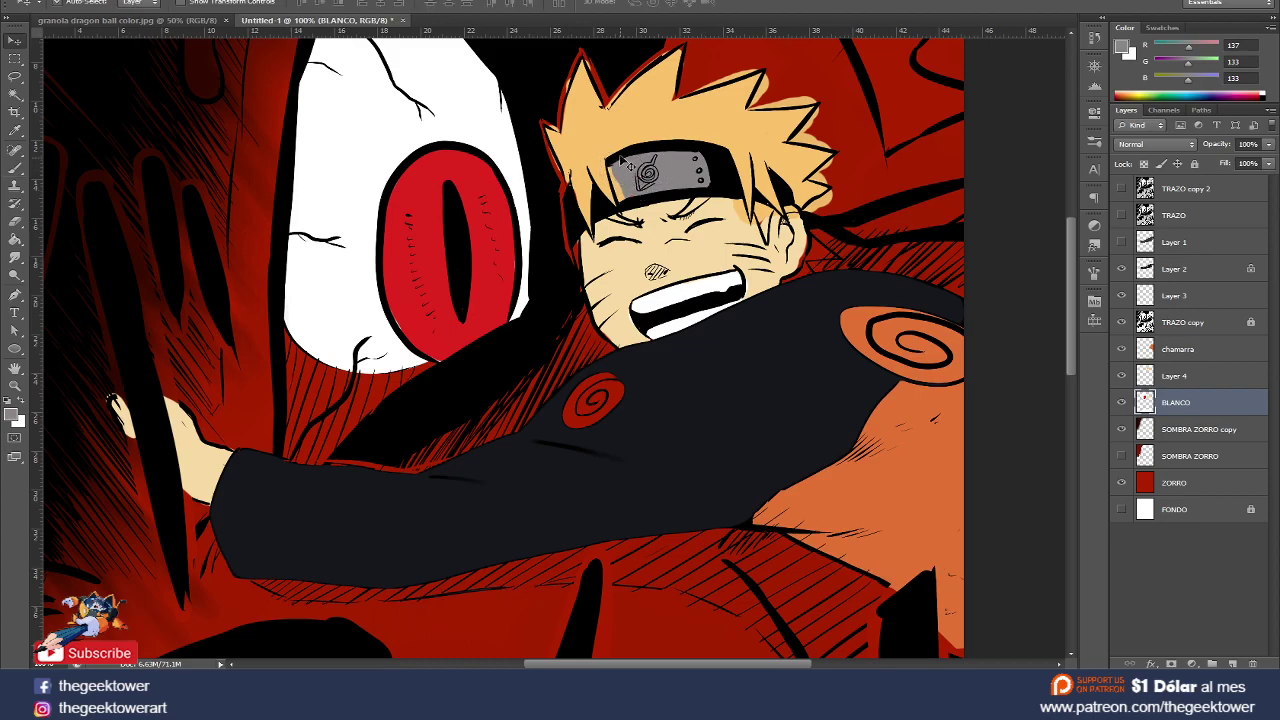
pyautogui.hotkey('alt', ']')
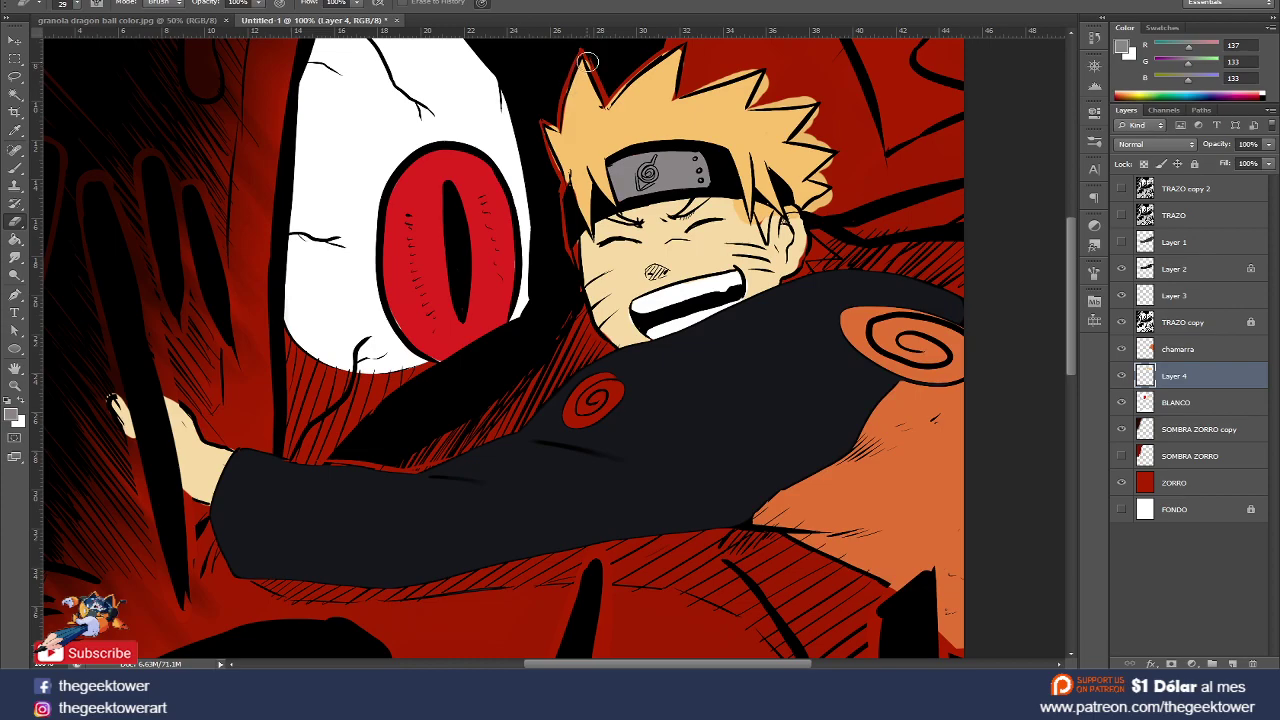
# - Erase stray fill between the top spikes and patch the right side with sampled peach
pyautogui.moveTo(690, 92)
pyautogui.mouseDown()
pyautogui.moveTo(756, 78)
pyautogui.moveTo(810, 97)
pyautogui.moveTo(844, 145)
pyautogui.mouseUp()
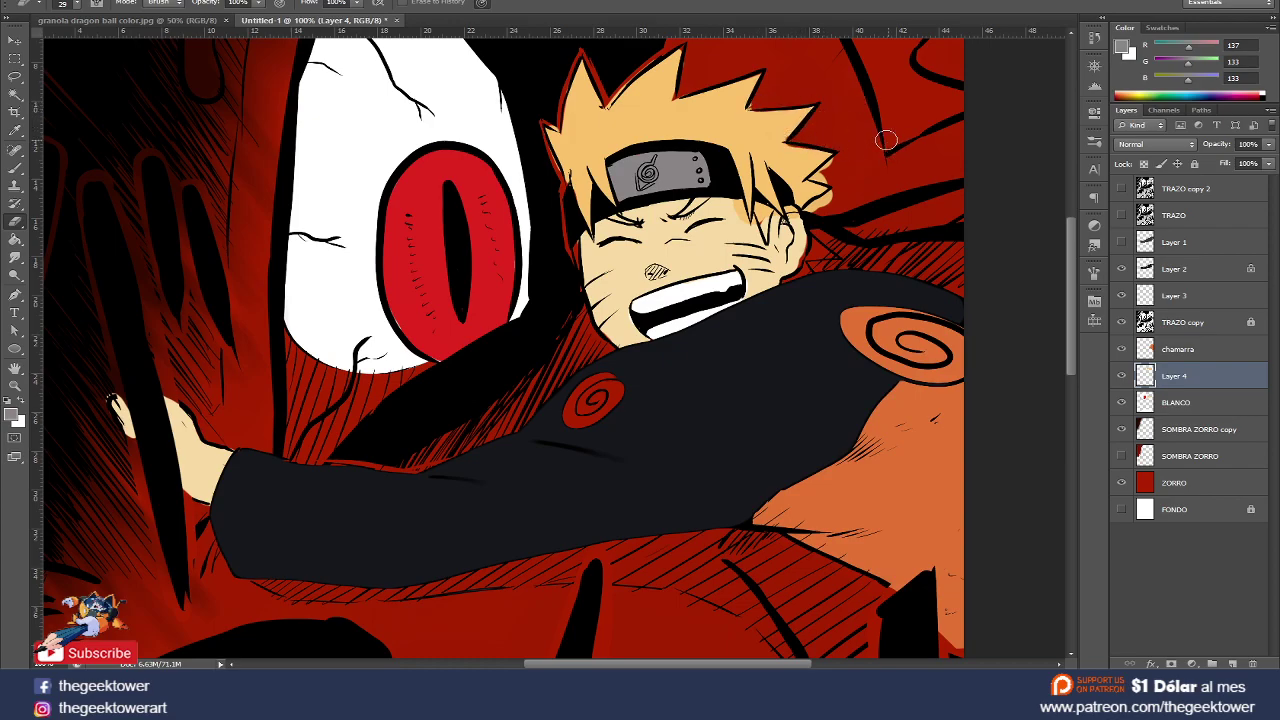
pyautogui.press('b')
pyautogui.keyDown('alt'); pyautogui.click(796, 152); pyautogui.keyUp('alt')
pyautogui.moveTo(795, 155); pyautogui.dragTo(825, 160)
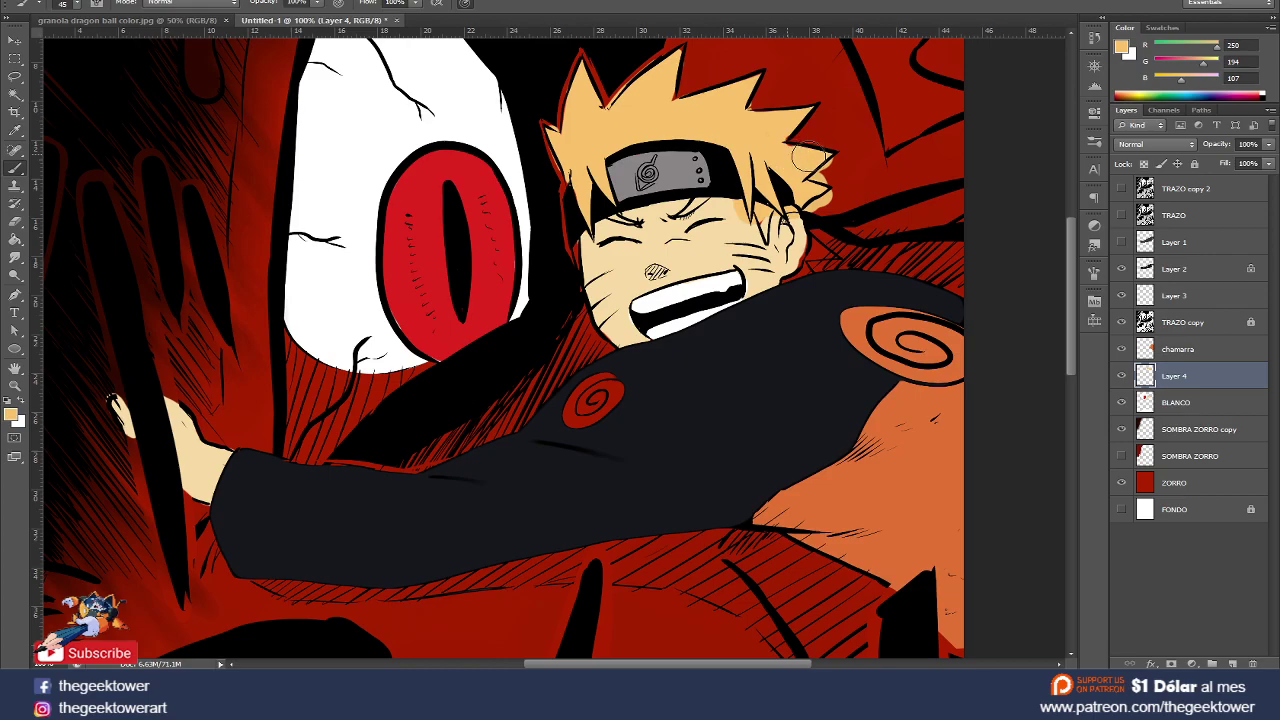
pyautogui.press('e')
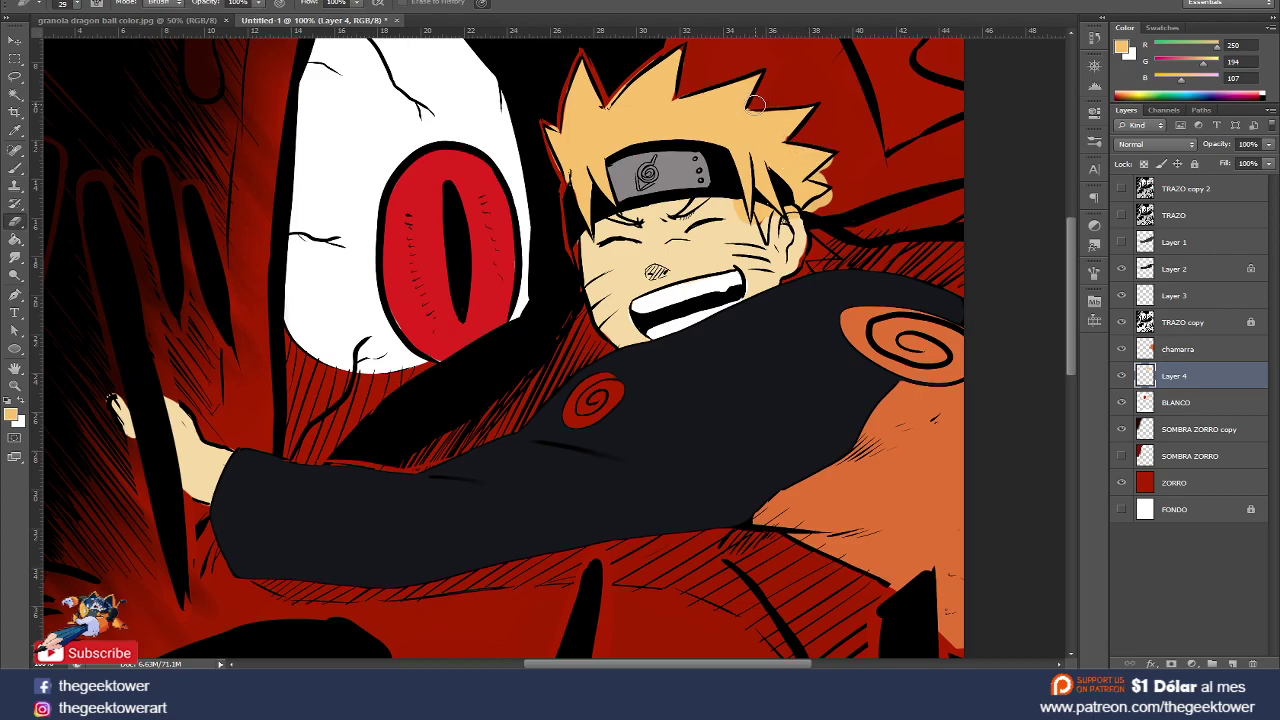
pyautogui.moveTo(832, 172)
pyautogui.mouseDown()
pyautogui.moveTo(820, 172)
pyautogui.moveTo(820, 205)
pyautogui.mouseUp()
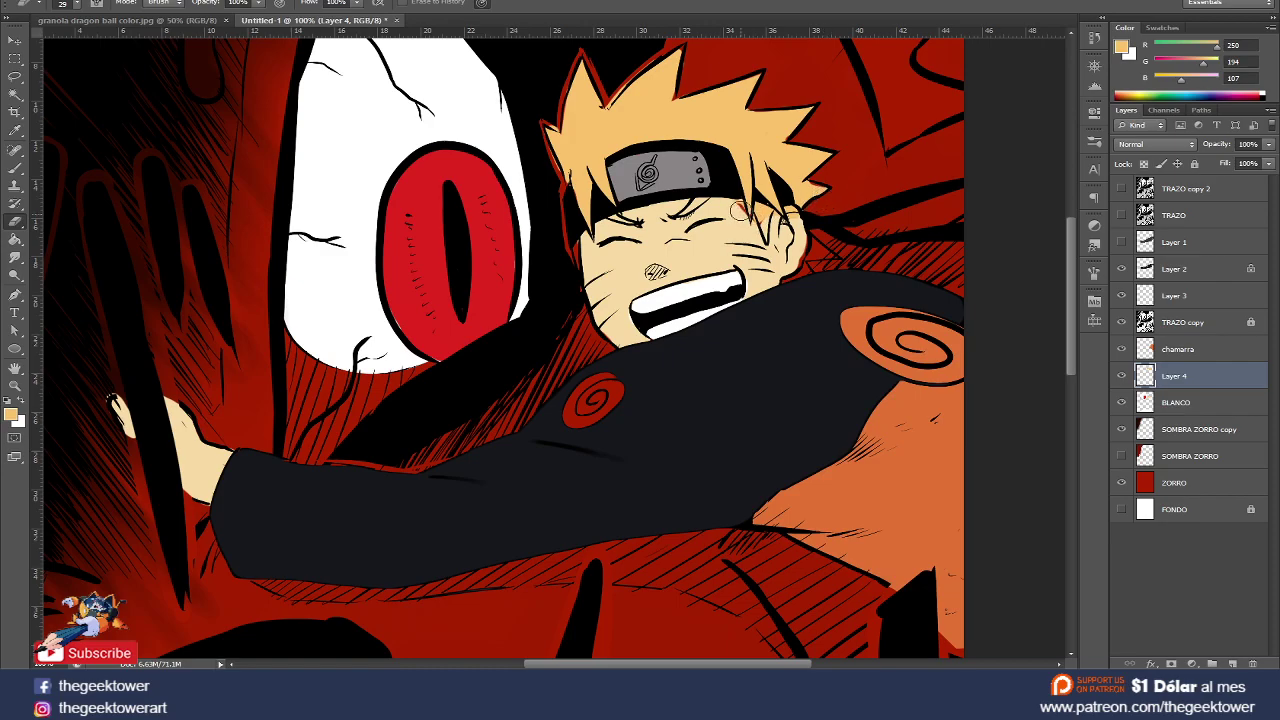
# - Set the brush size to 81 px
pyautogui.press('i')
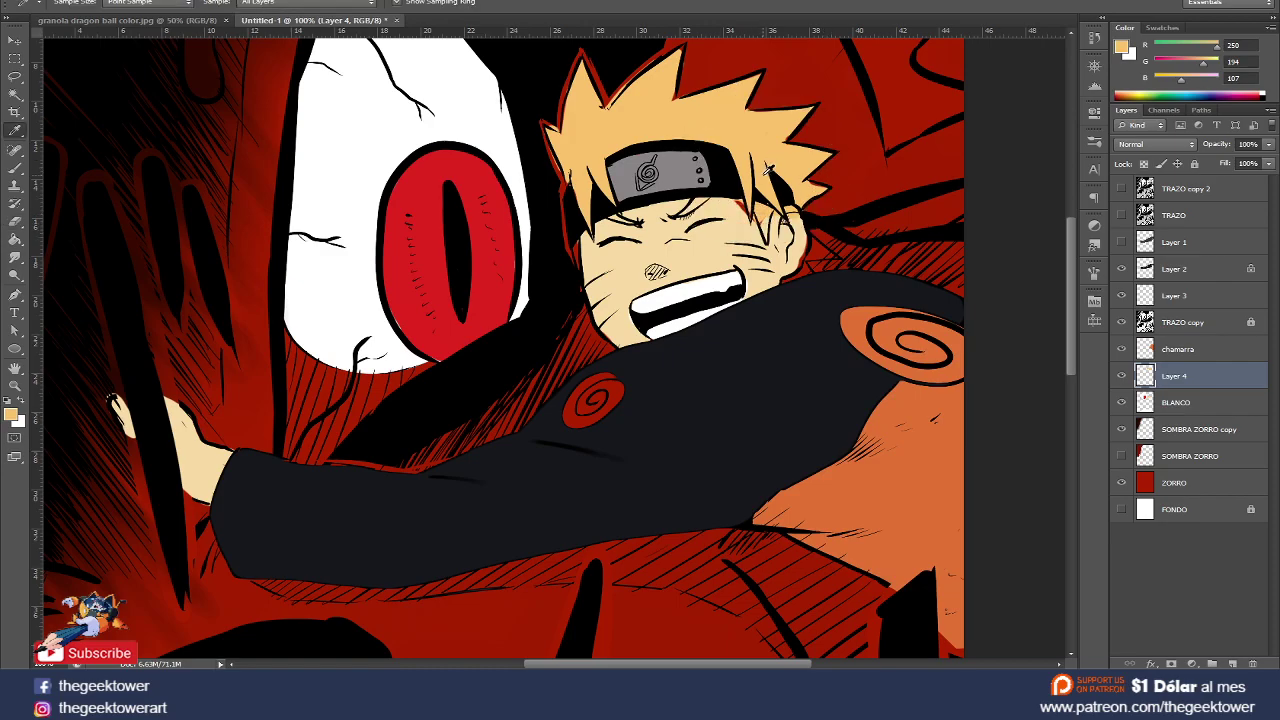
pyautogui.press('b')
pyautogui.rightClick(768, 210)
pyautogui.press('Return')
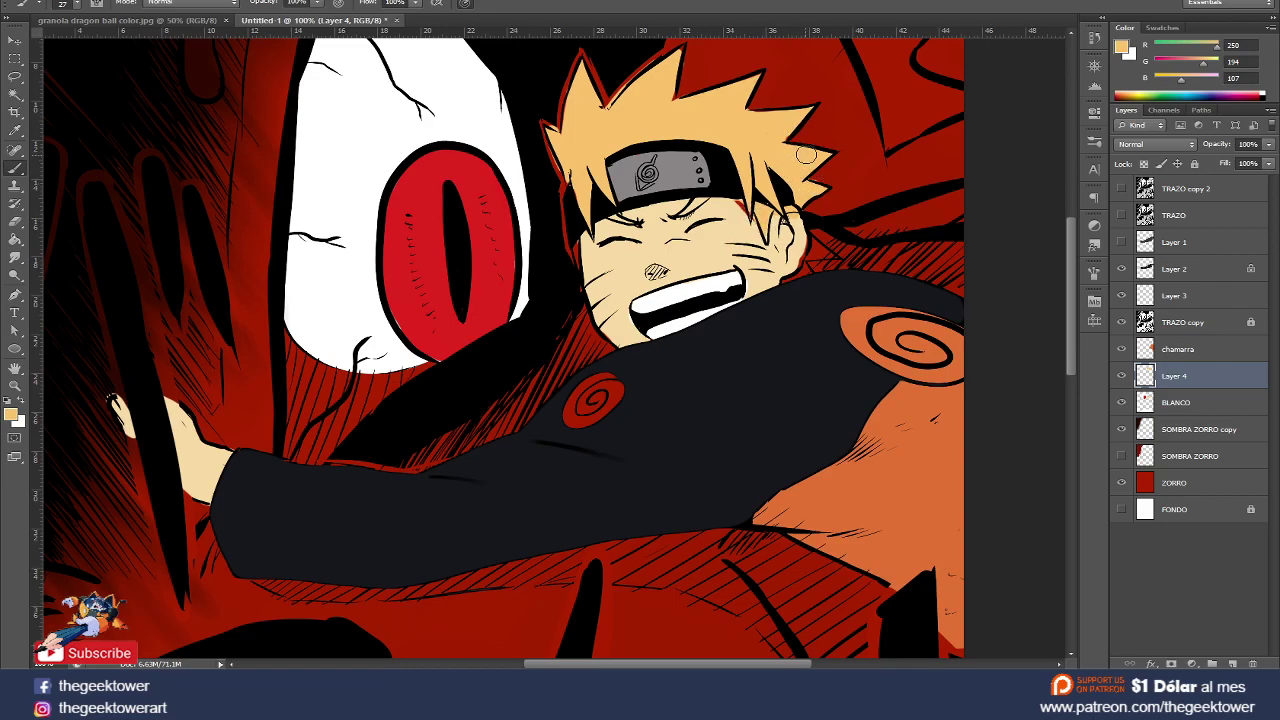
pyautogui.rightClick(734, 150)
pyautogui.moveTo(764, 158); pyautogui.dragTo(834, 158)
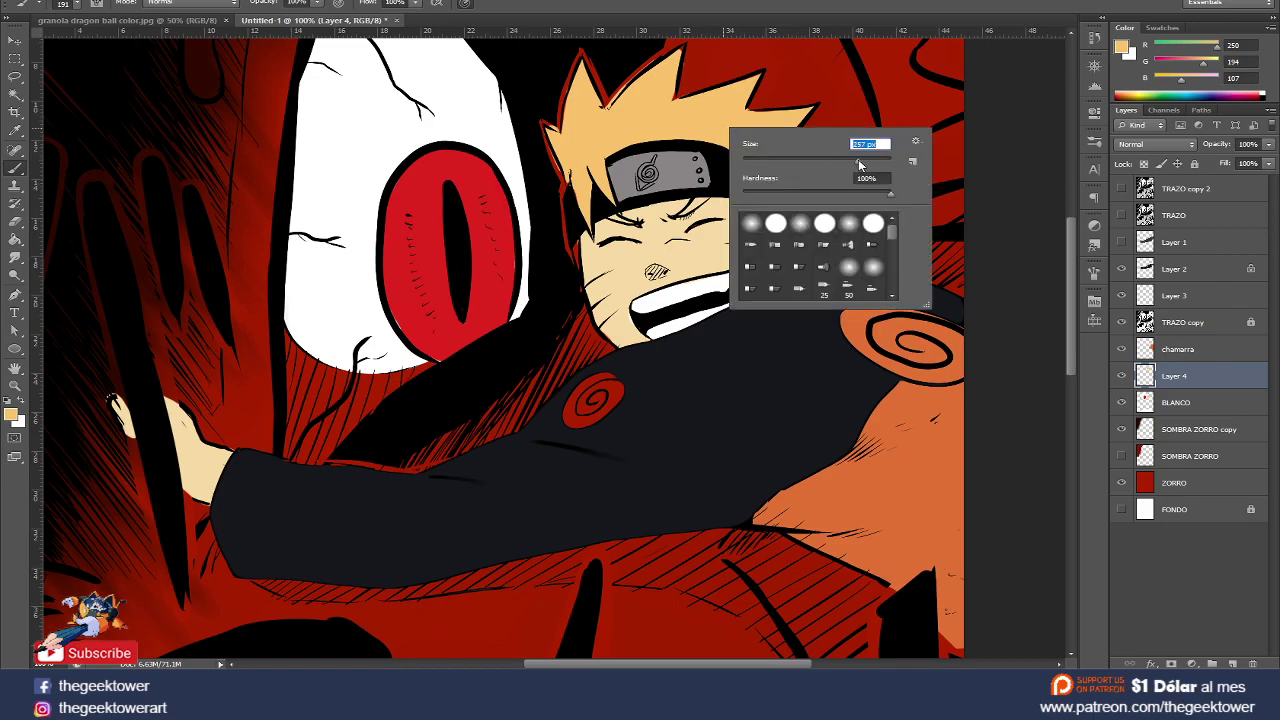
pyautogui.write('81')
pyautogui.press('Return')
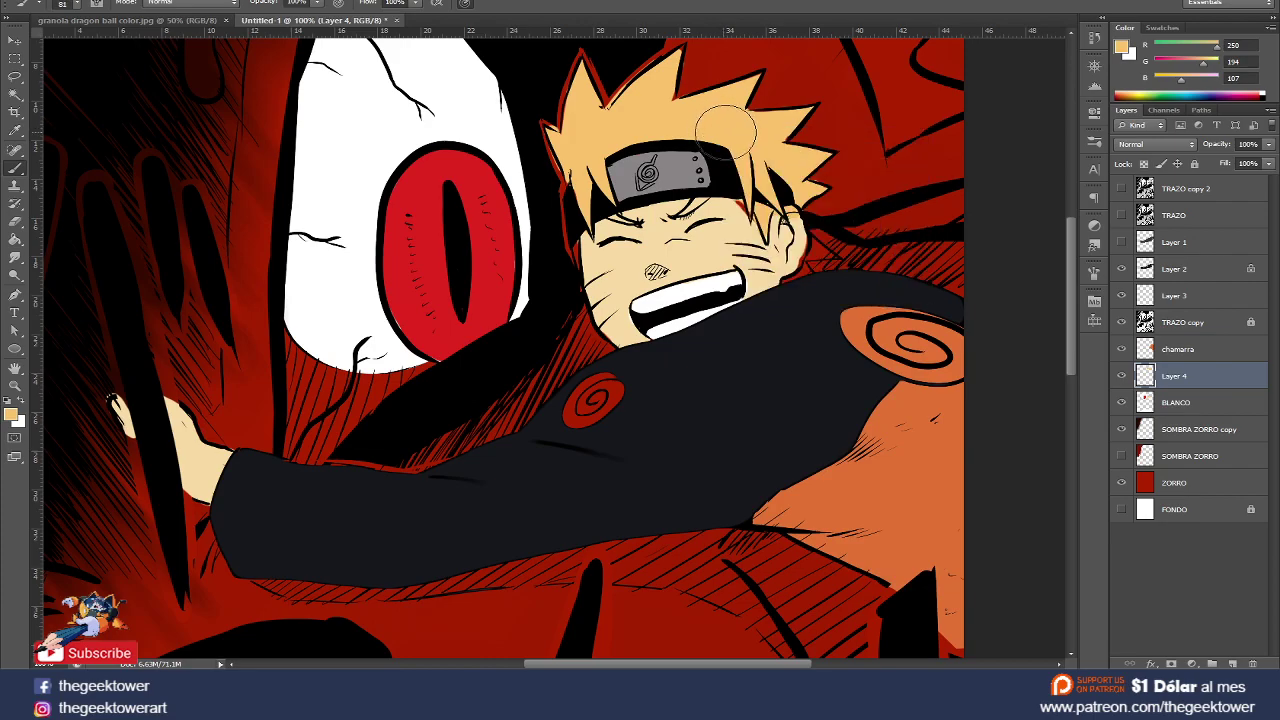
# - Resize the brush to about 180 px, then down to about 24 px
pyautogui.rightClick(729, 122)
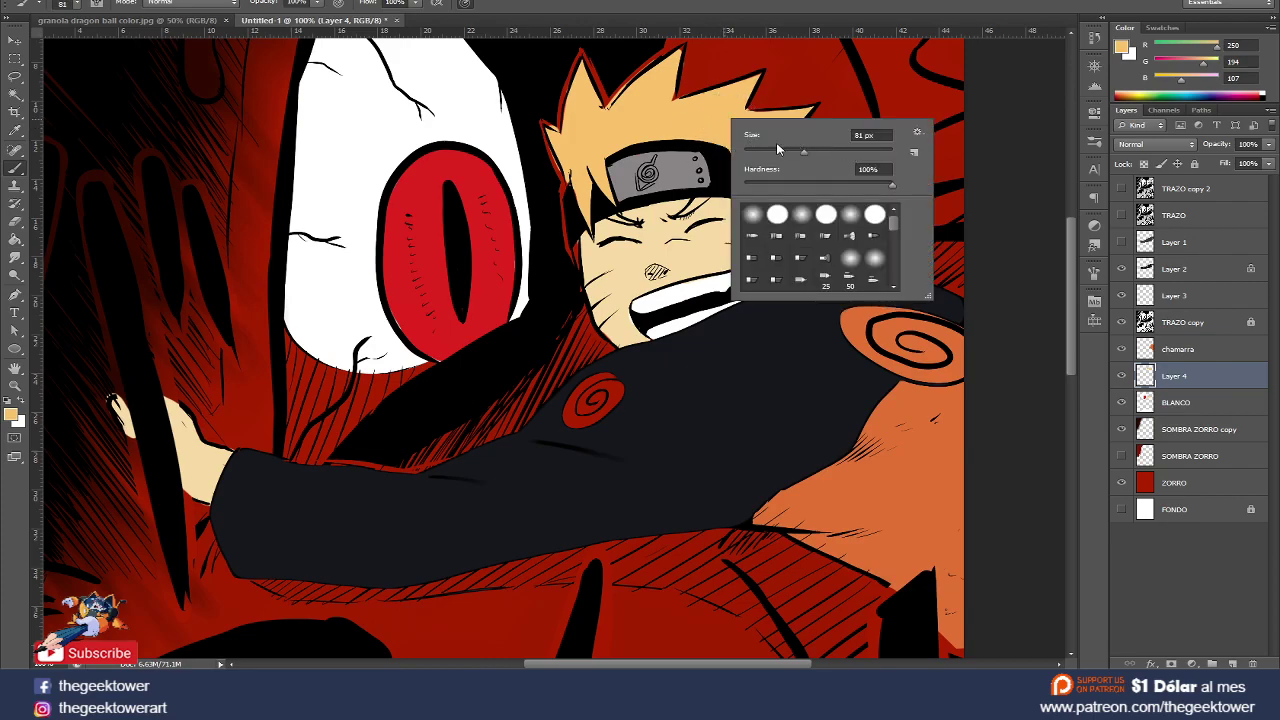
pyautogui.moveTo(831, 150); pyautogui.dragTo(839, 152)
pyautogui.press('Tab')
pyautogui.press('Return')
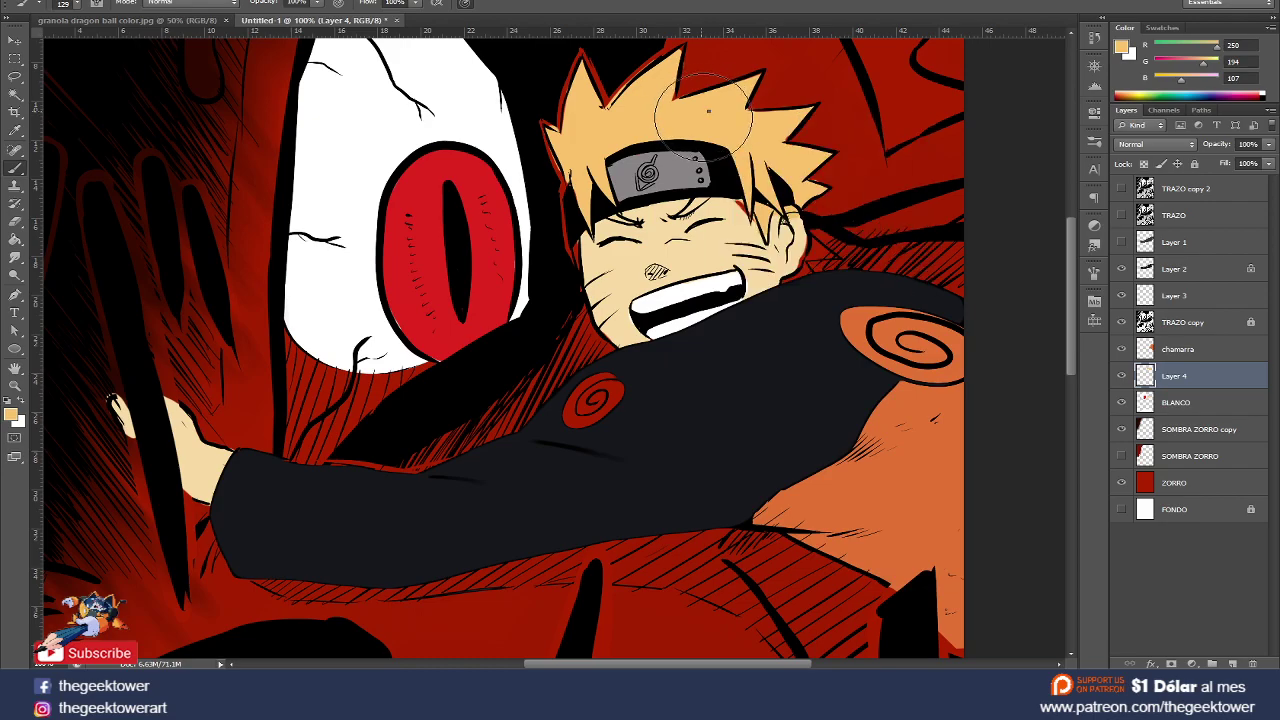
pyautogui.rightClick(706, 114)
pyautogui.click(738, 147)
pyautogui.press('Return')
# - Clean the top of the hair with a 16 px eraser, then zoom out to the whole illustration
pyautogui.moveTo(648, 103); pyautogui.dragTo(653, 173)
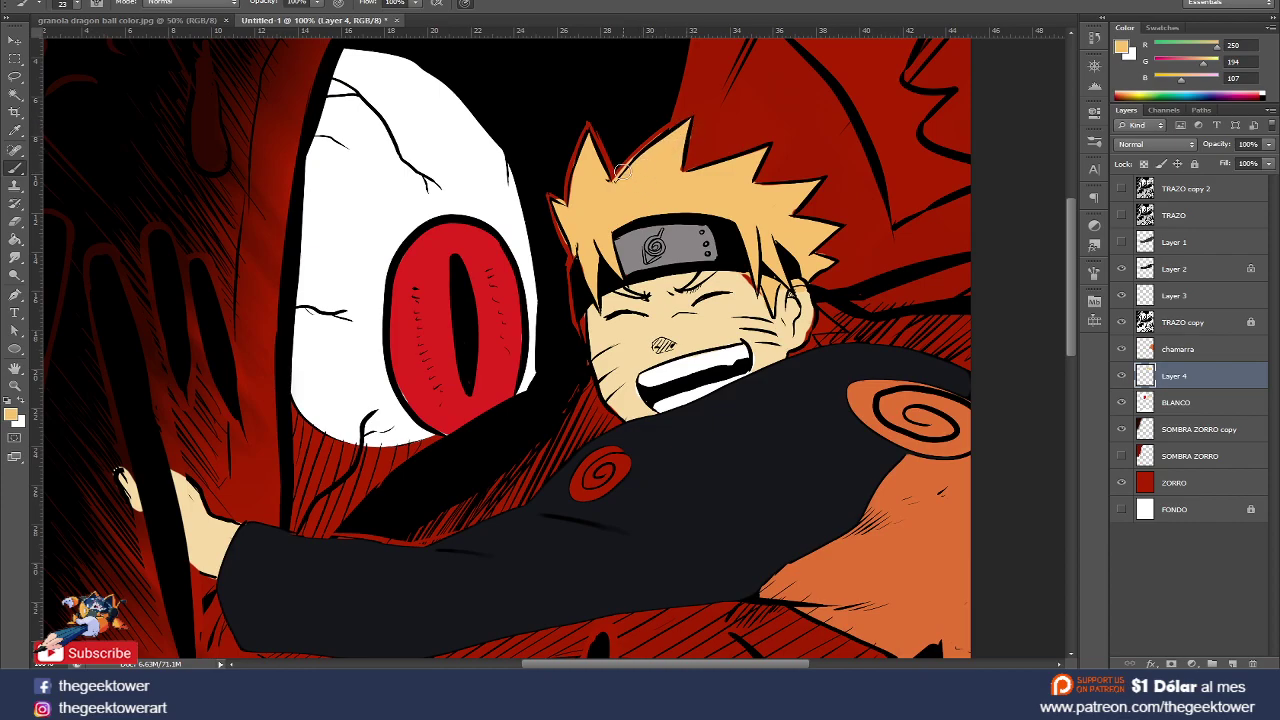
pyautogui.press('e')
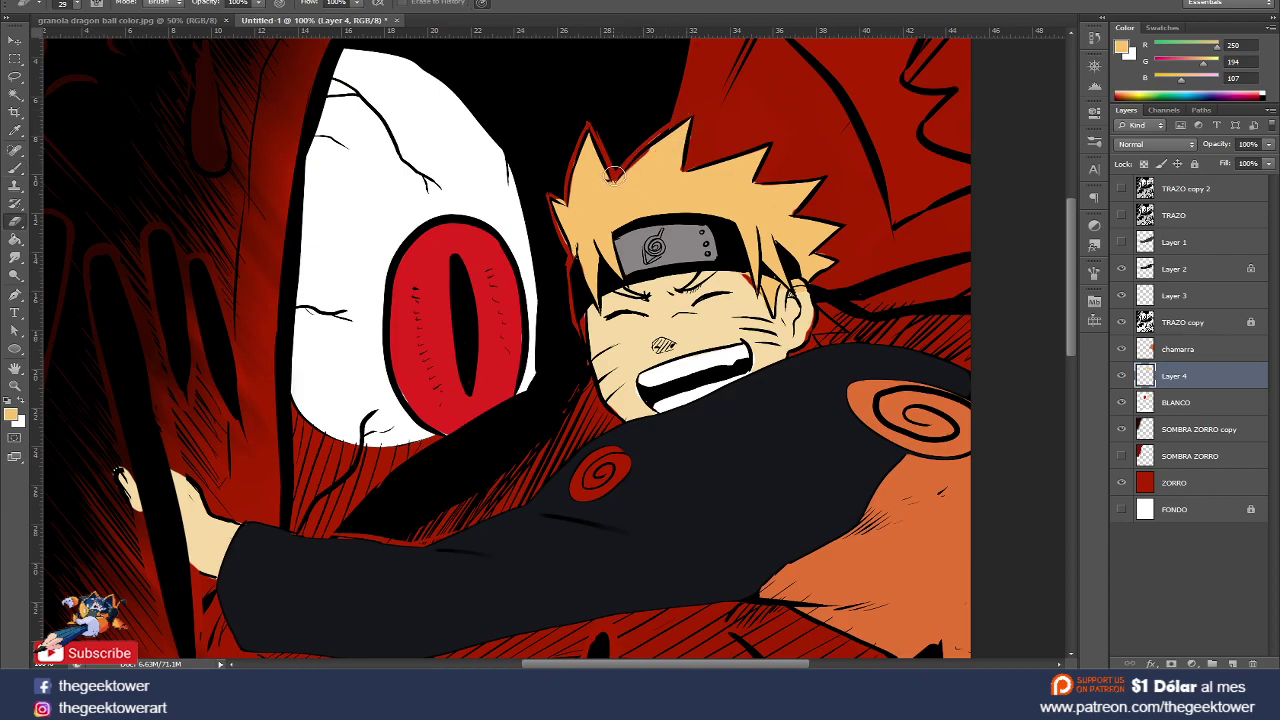
pyautogui.press('i')
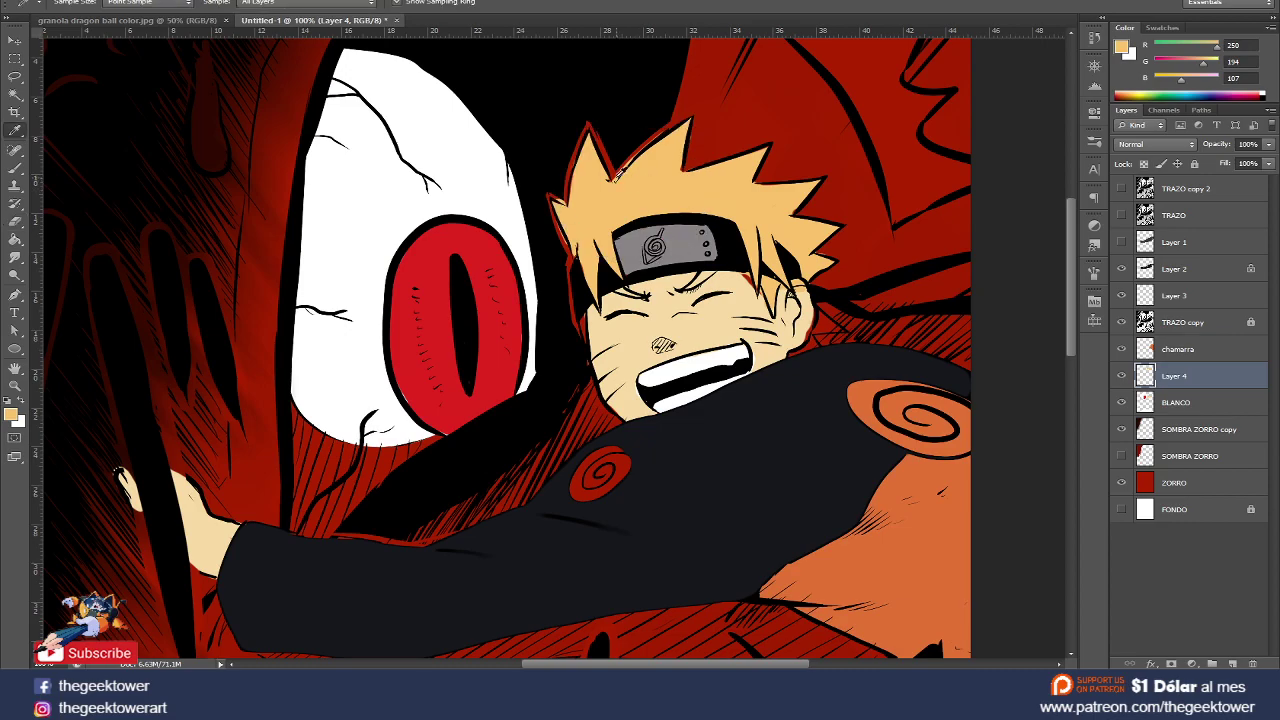
pyautogui.press('e')
pyautogui.rightClick(615, 172)
pyautogui.press('Return')
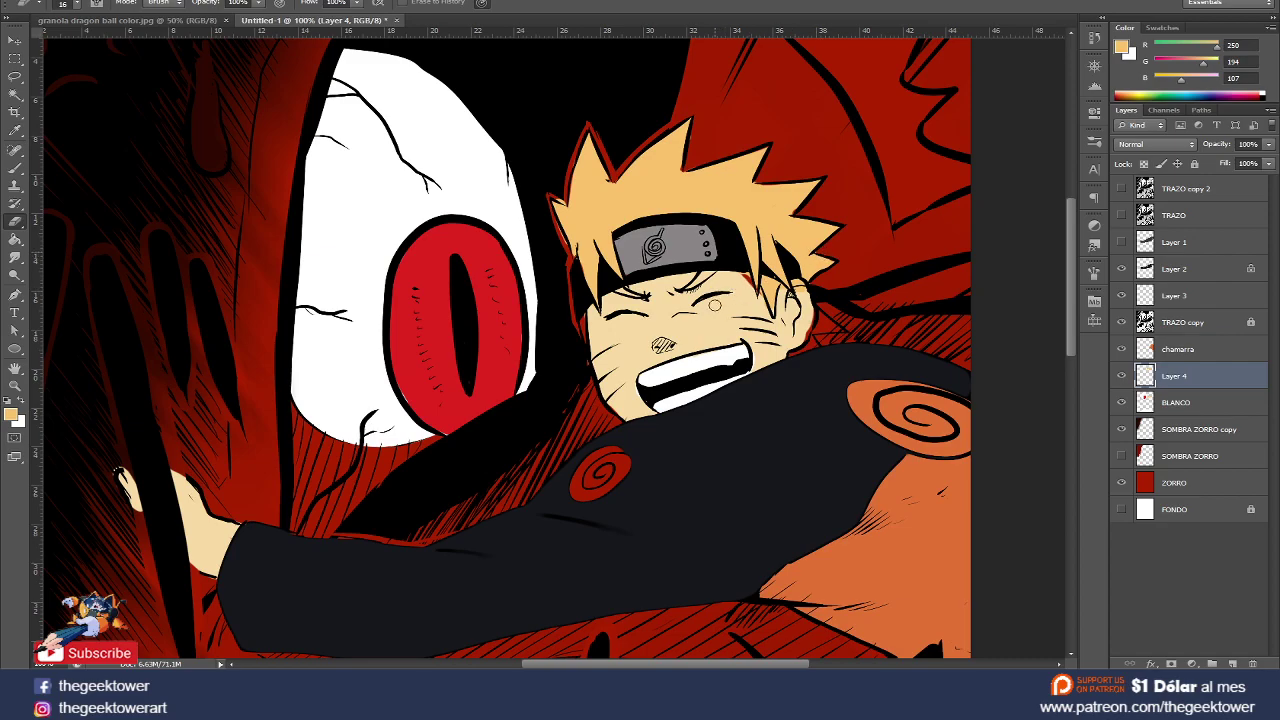
pyautogui.hotkey('ctrl', '-')
pyautogui.hotkey('ctrl', '-')
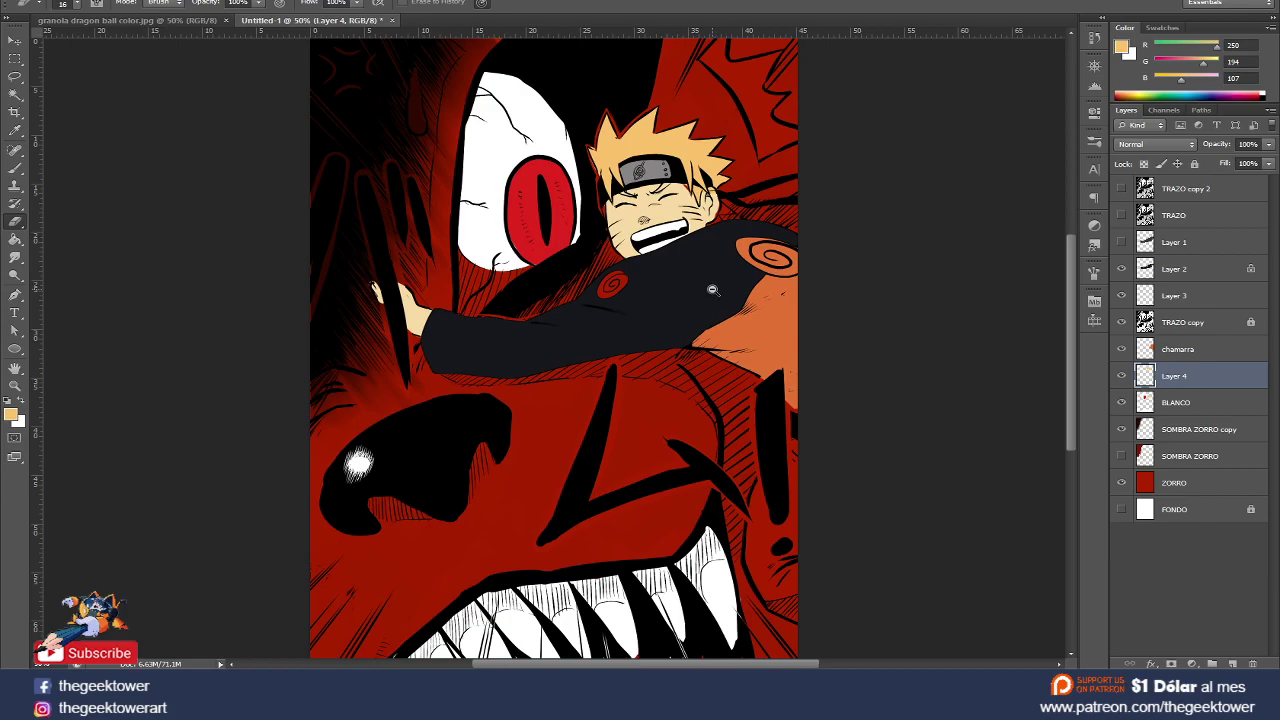
pyautogui.hotkey('ctrl', '-')
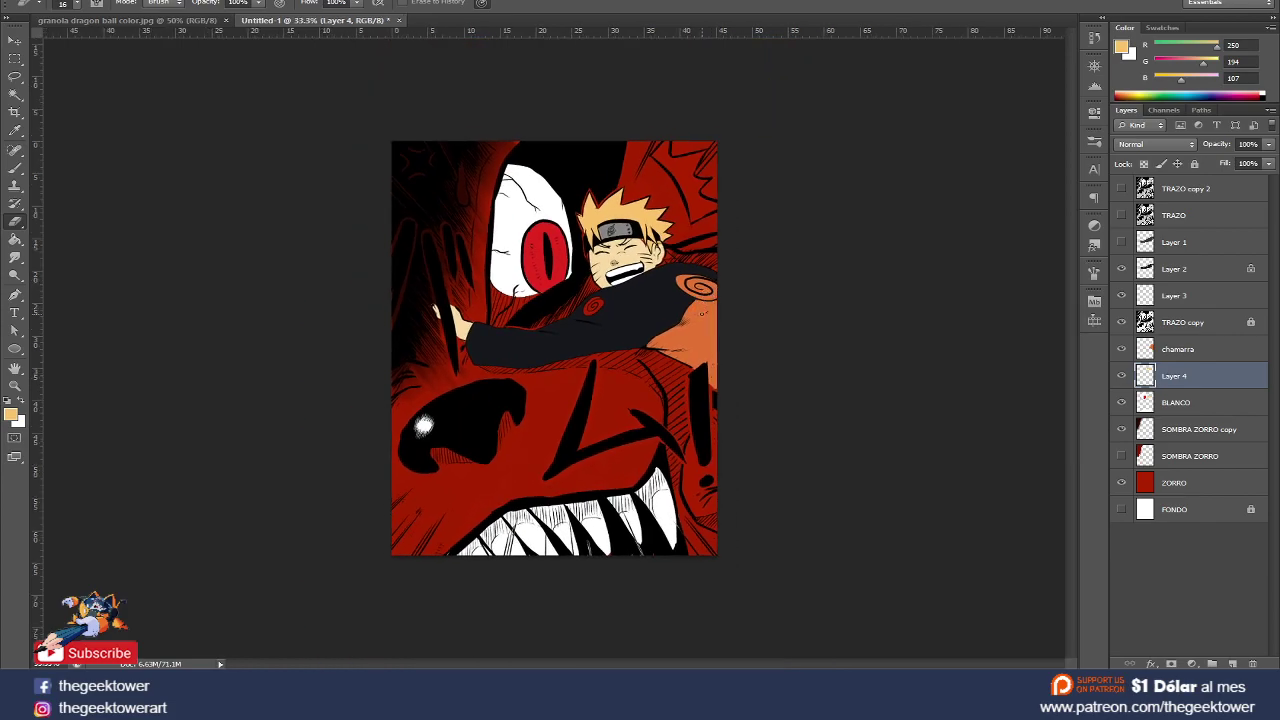